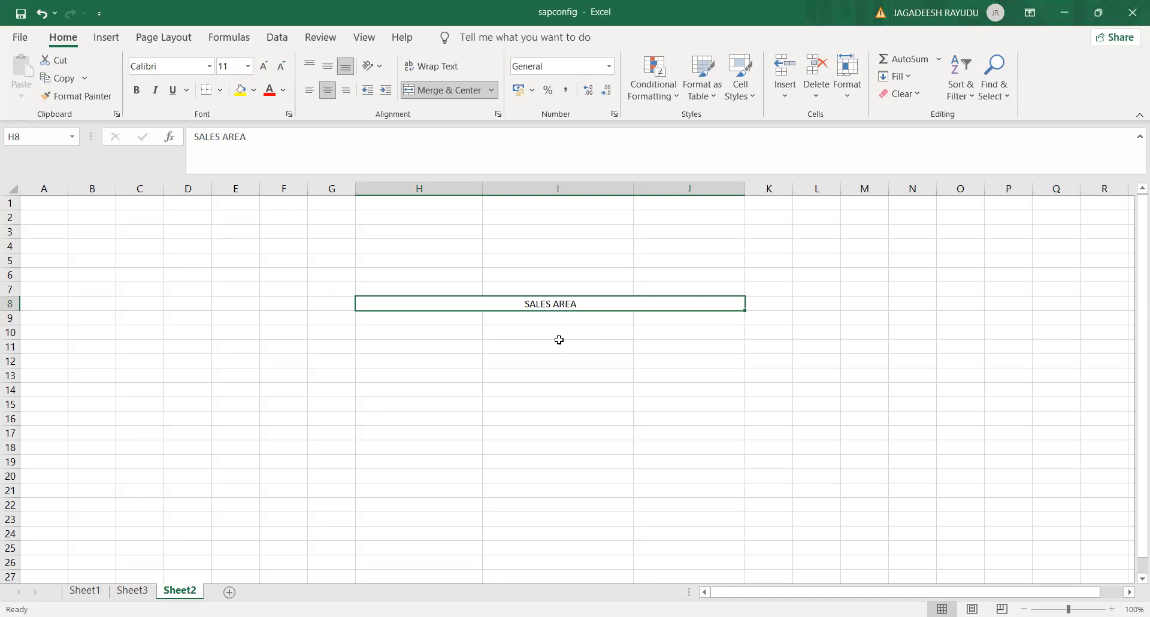
left_click(527, 361)
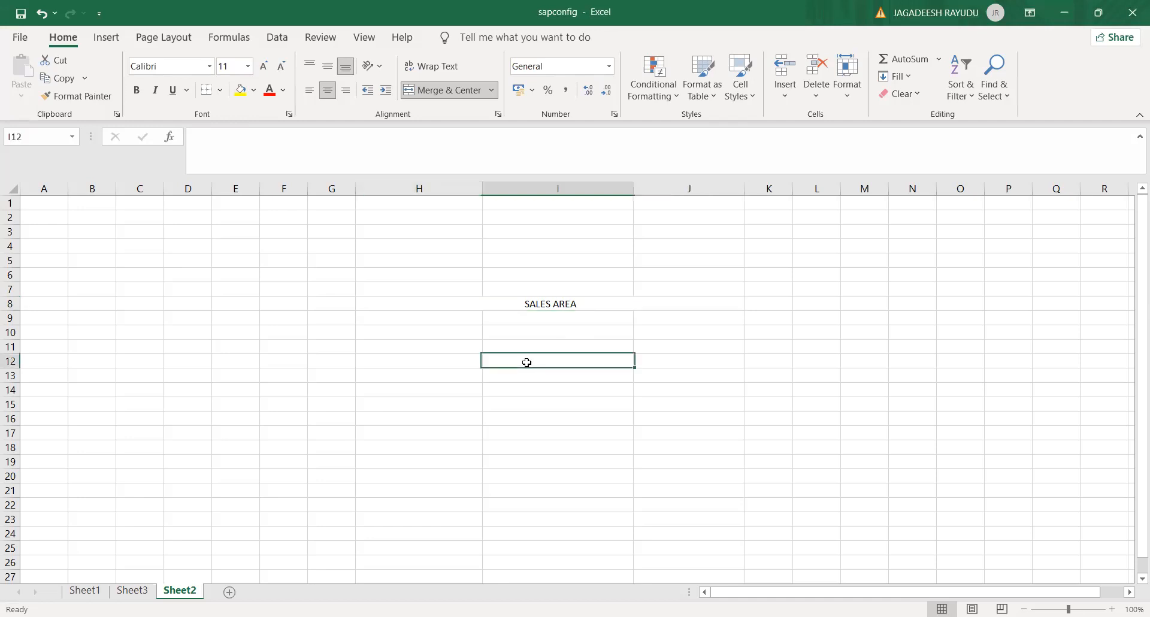
left_click(509, 299)
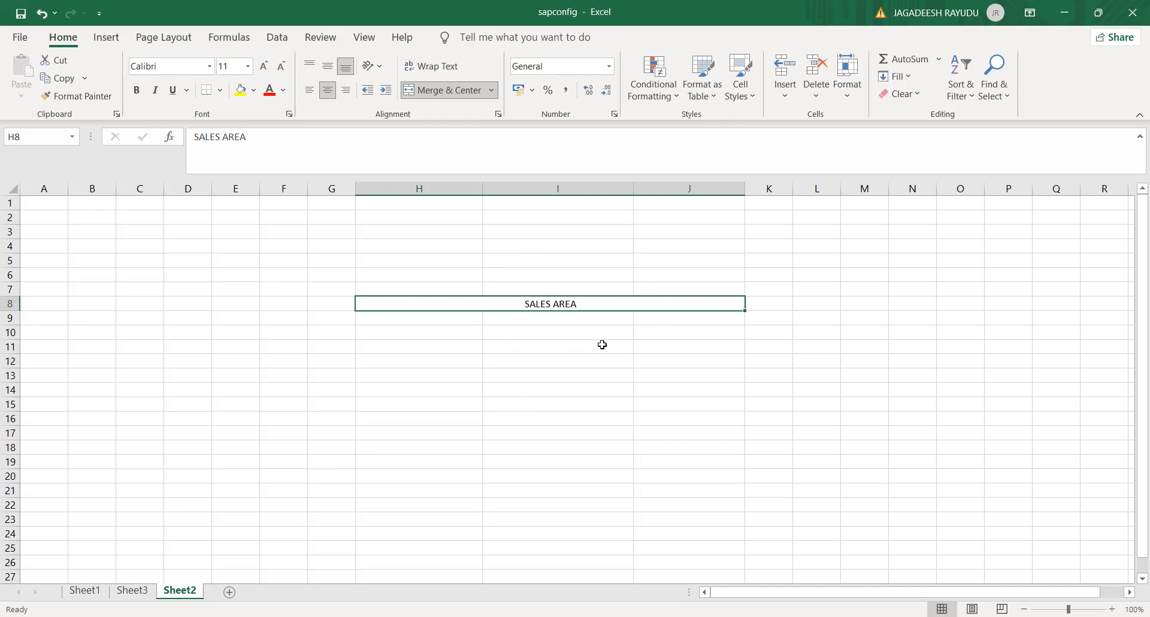
left_click(533, 327)
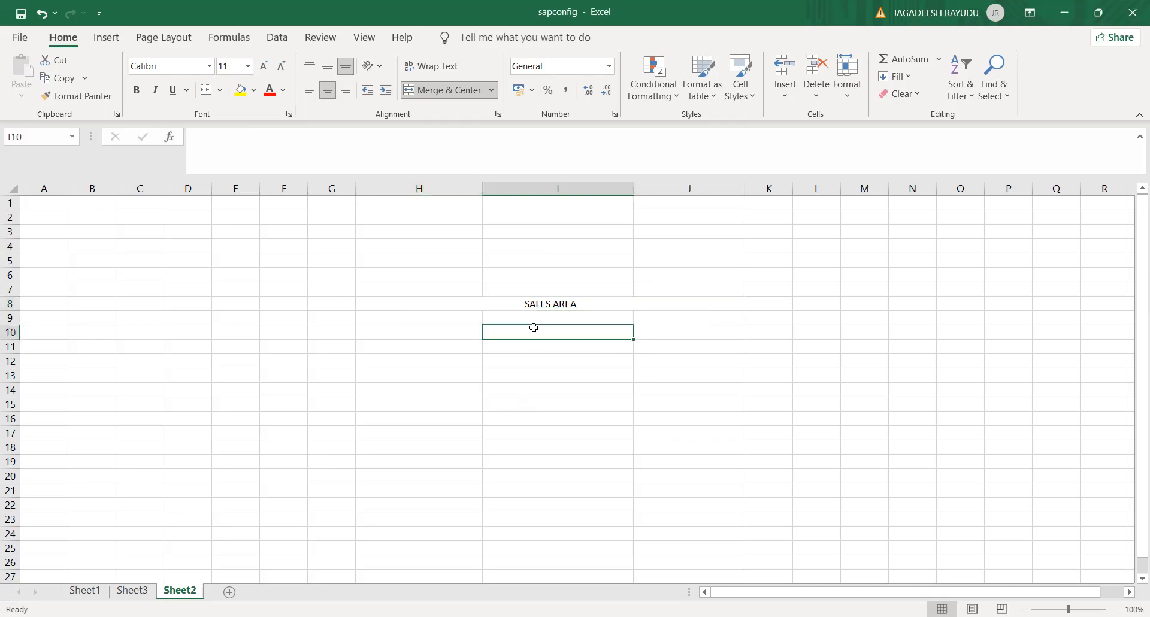
left_click(534, 306)
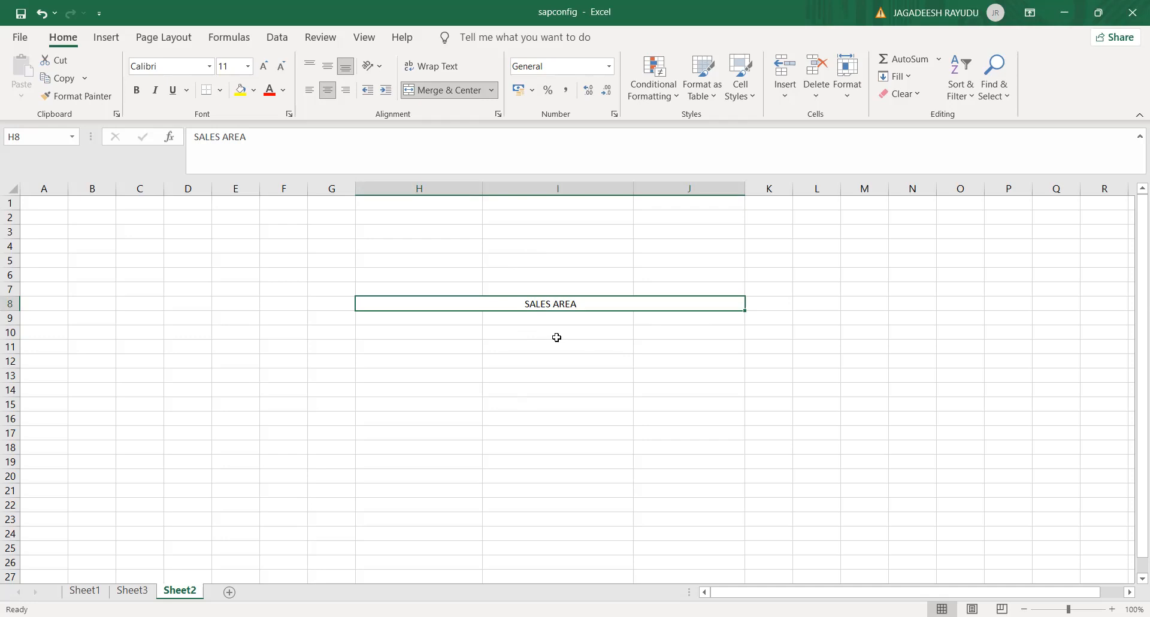
List SALES ORG, DIS CH and DIV in cells I11 to I13 under the SALES AREA heading.
left_click(521, 348)
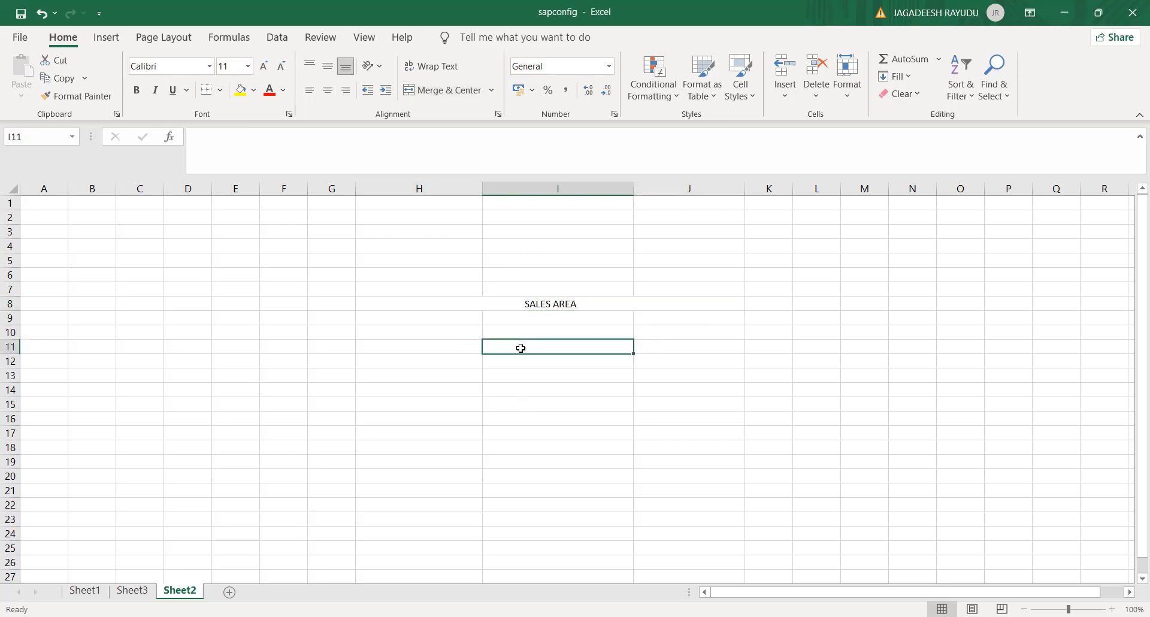
type("SALES RO")
key("BackSpace")
key("BackSpace")
type("ORG")
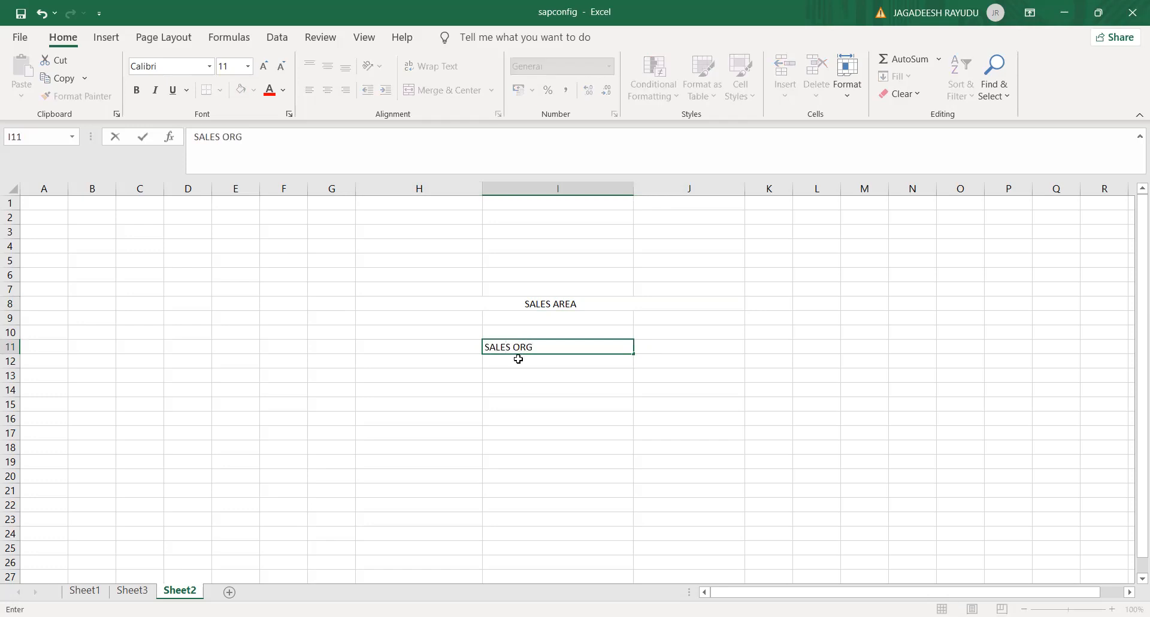
key("Return")
type("DIS CH")
key("Return")
type("DIV")
left_click(523, 399)
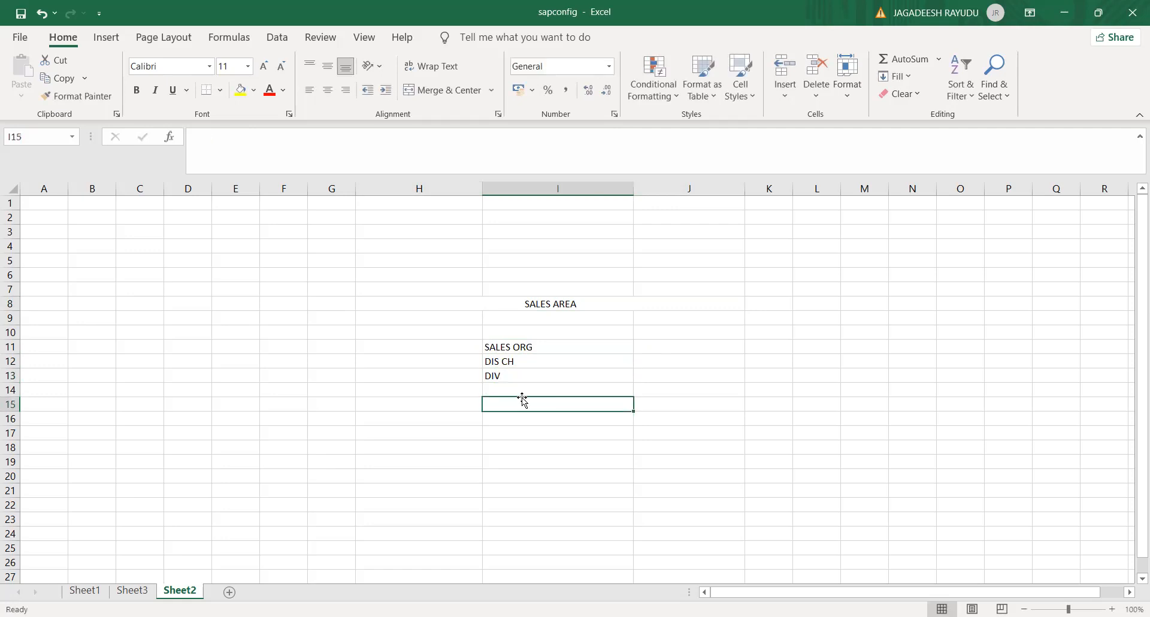
left_click(525, 355)
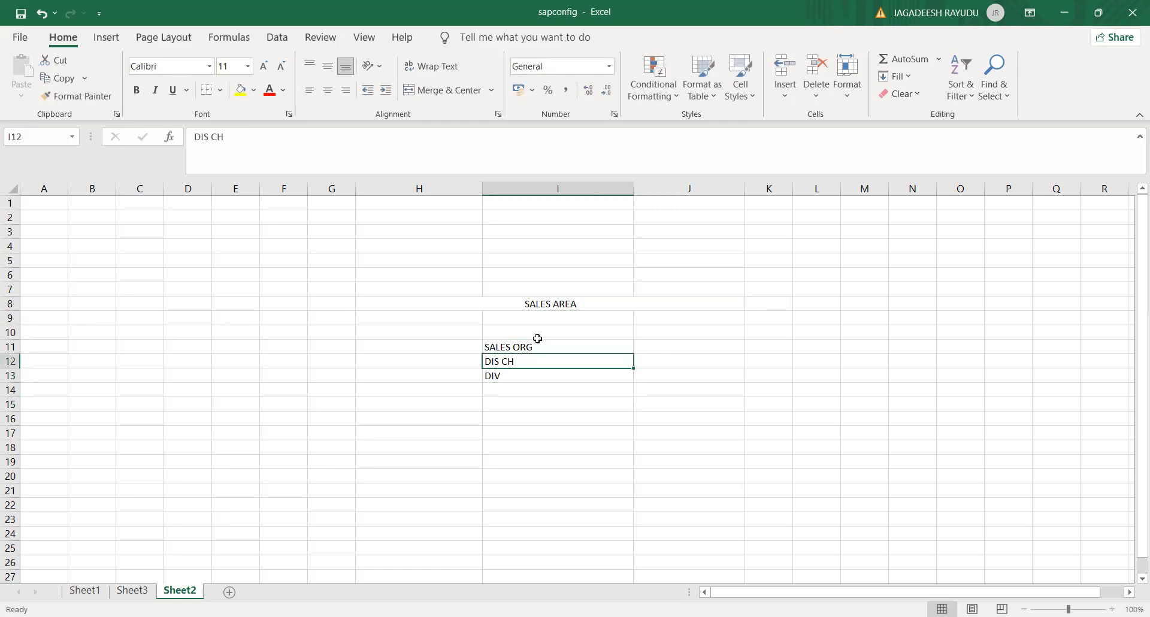
left_click(534, 347)
left_click(530, 375)
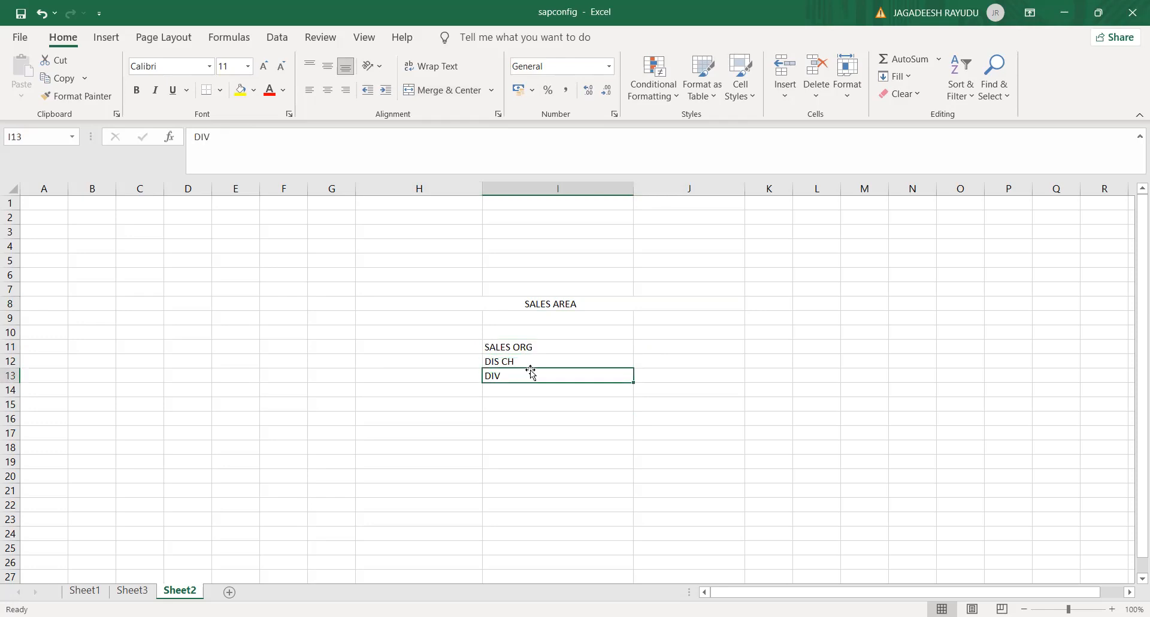
left_click(534, 347)
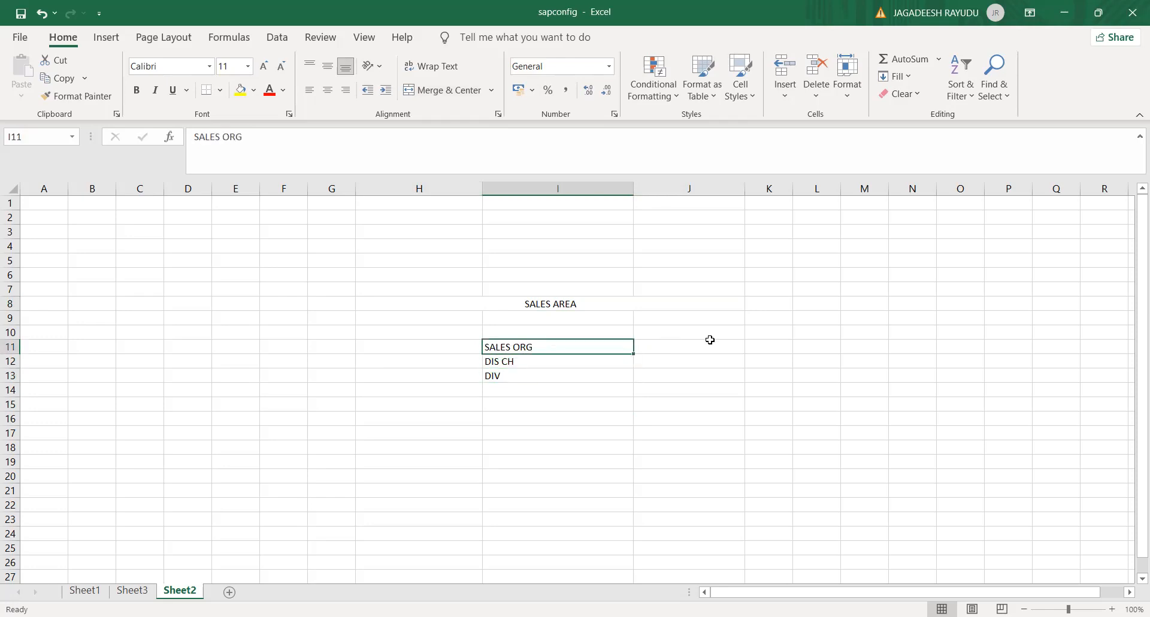
Enter UNUK in cell L11 and FR40 in cell O11, in the same row as SALES ORG.
left_click(760, 348)
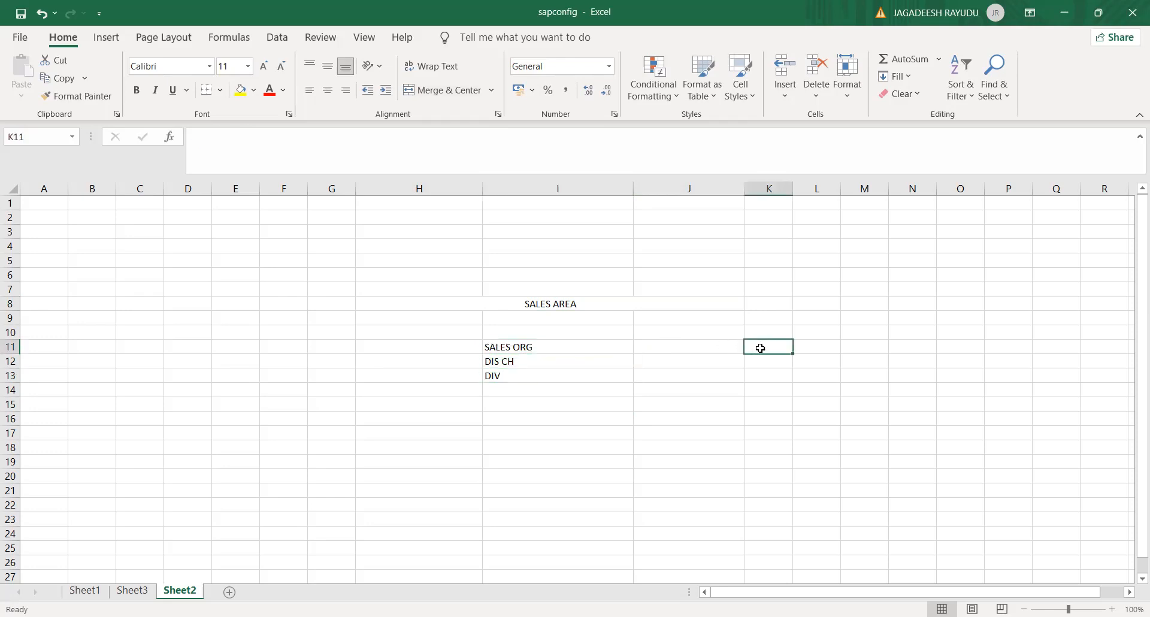
left_click(825, 348)
type("UNUK")
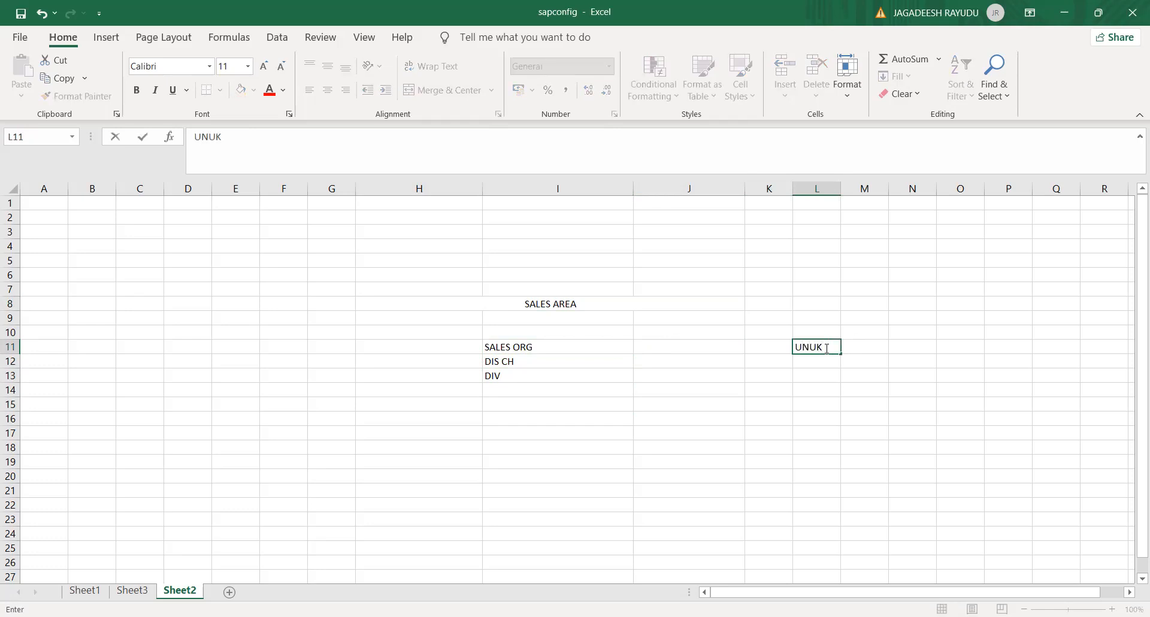
left_click(804, 387)
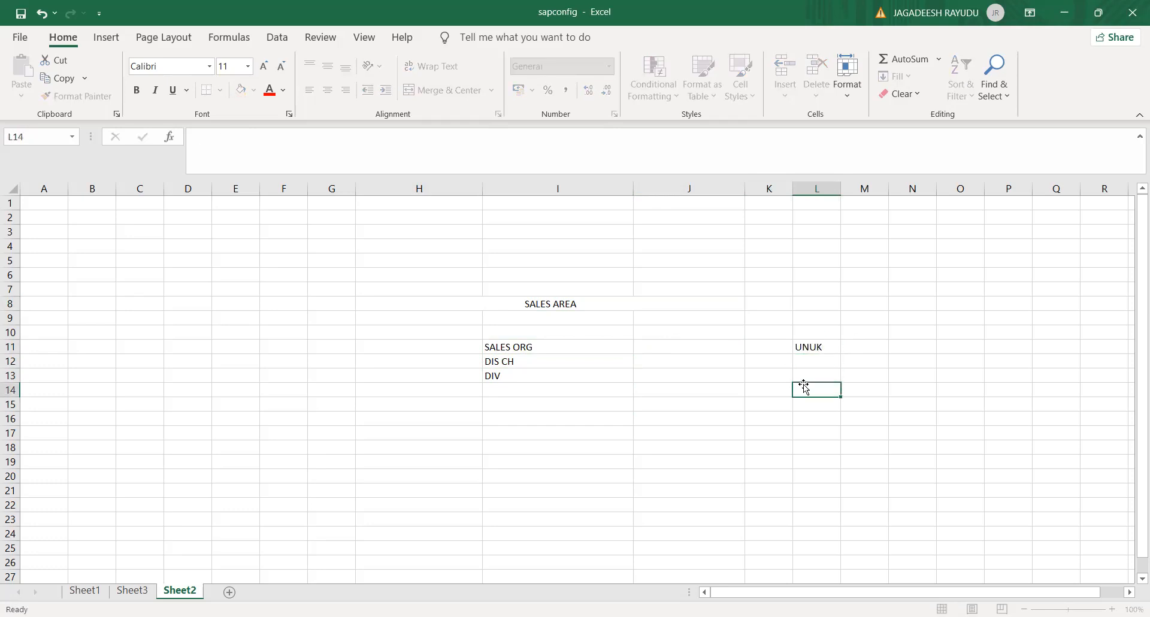
left_click(824, 344)
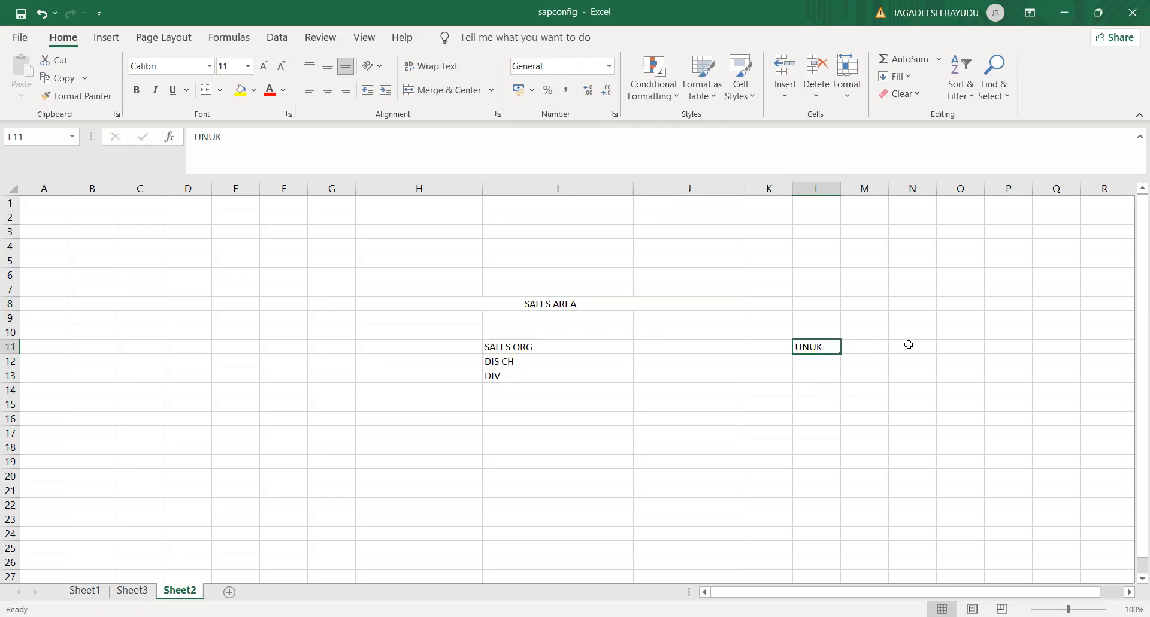
left_click(961, 346)
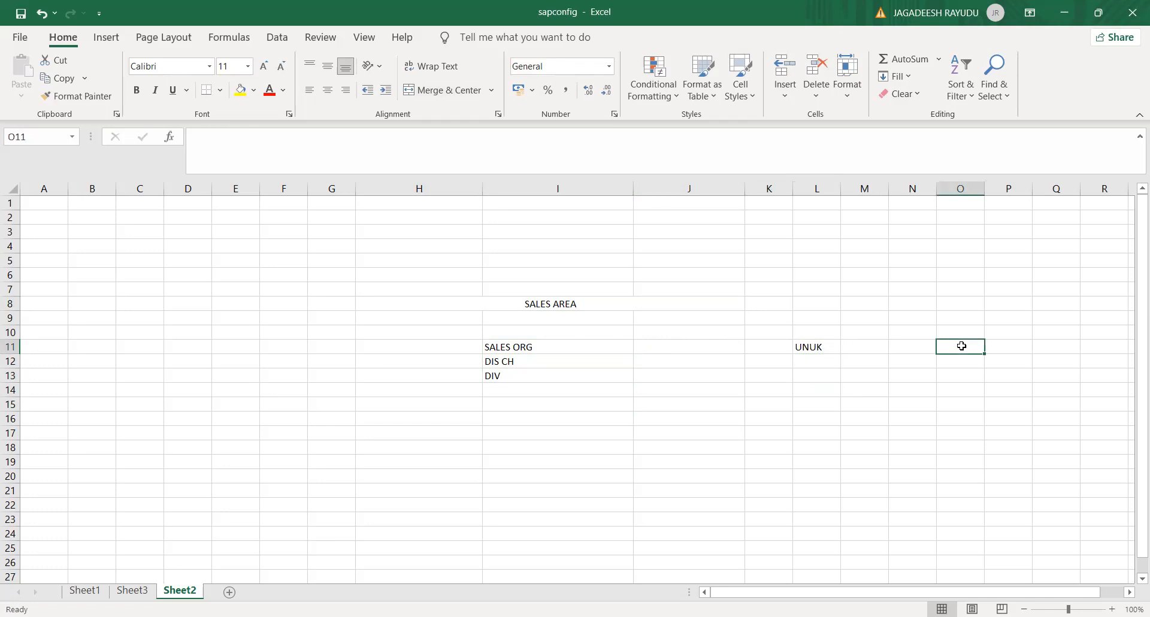
type("FR40")
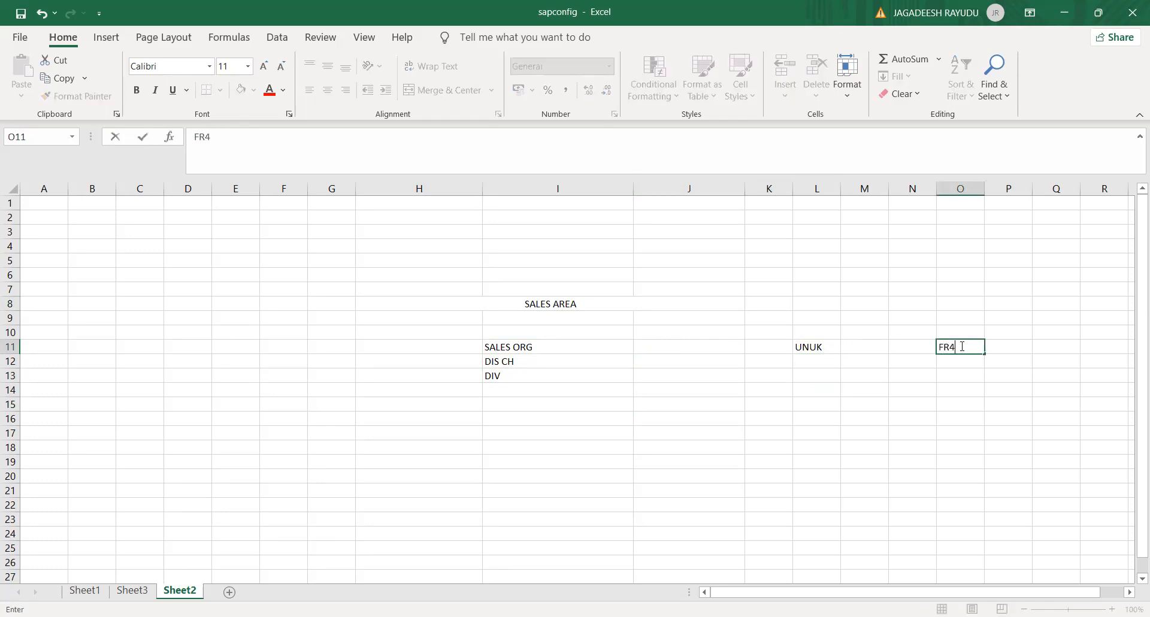
left_click(934, 369)
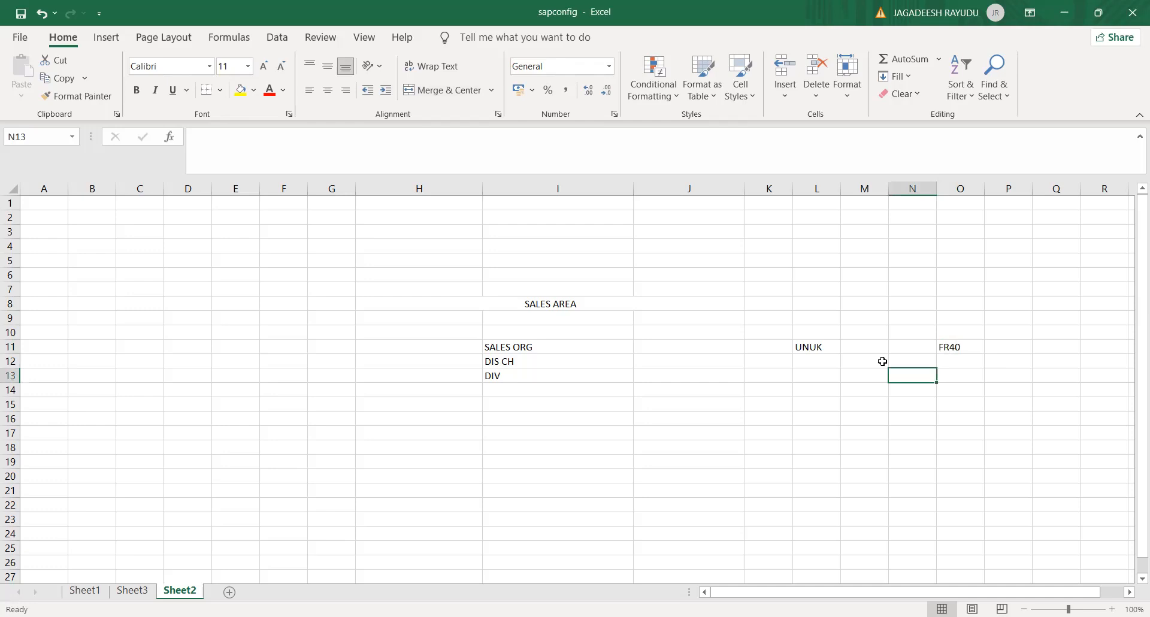
left_click(817, 351)
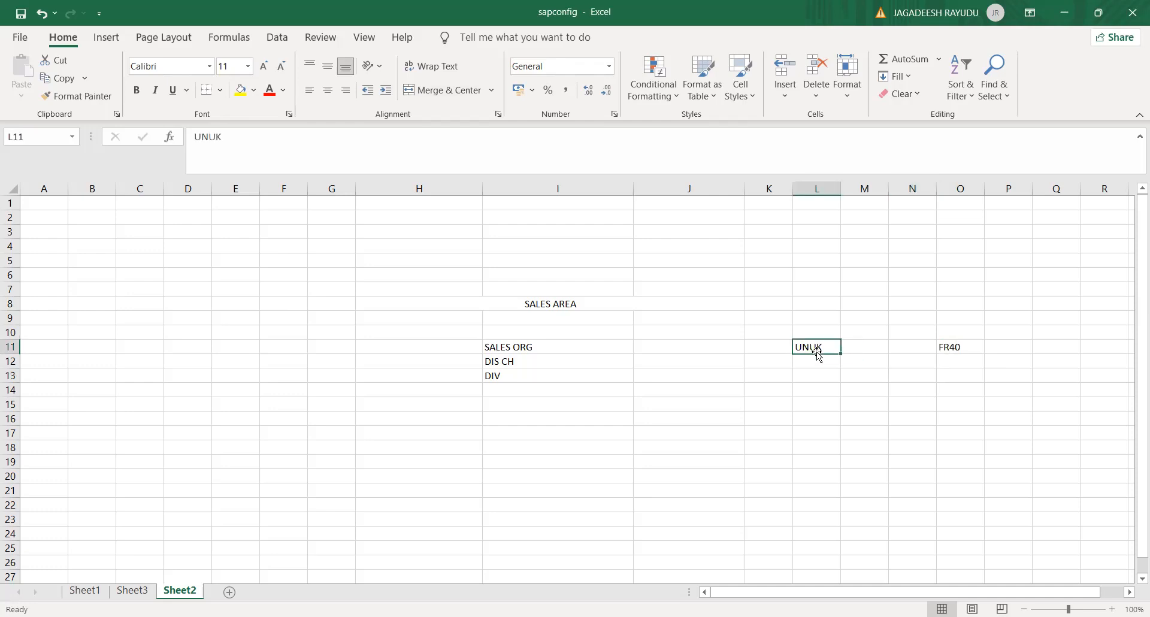
left_click(588, 348)
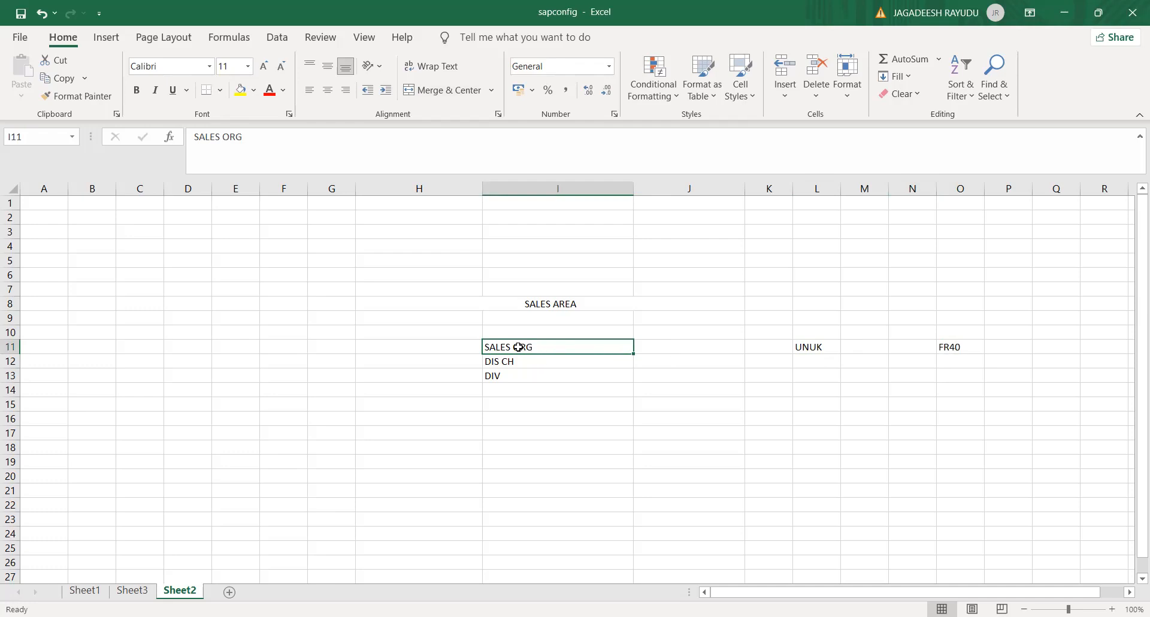
left_click(663, 346)
left_click(538, 349)
left_click(652, 352)
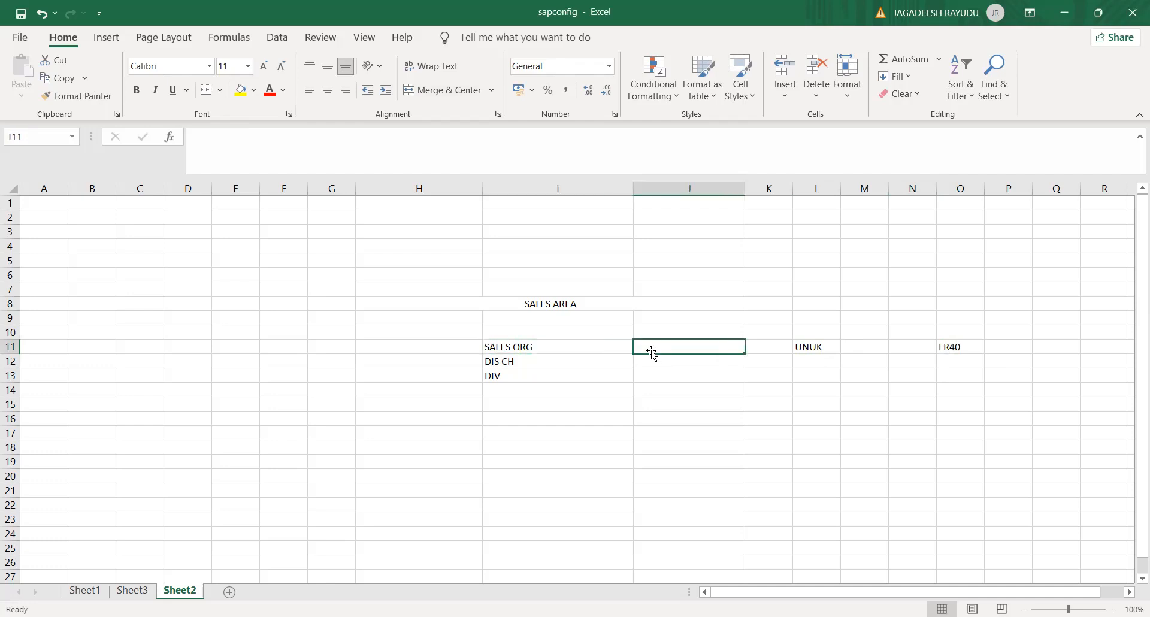
left_click(527, 348)
left_click(713, 351)
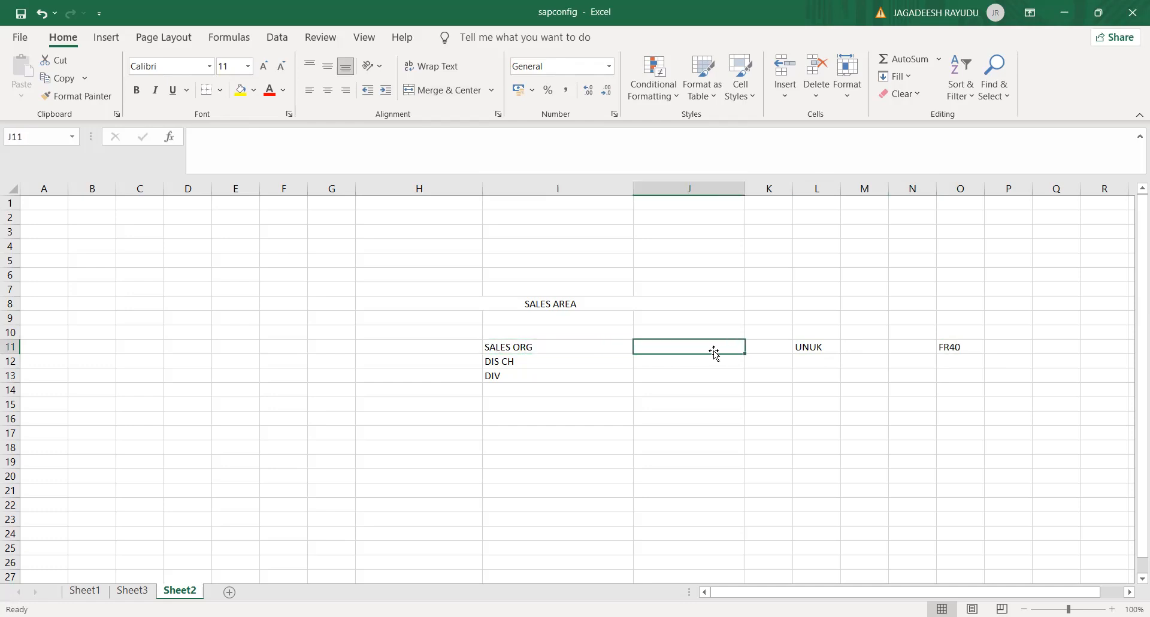
left_click(553, 345)
left_click(810, 348)
left_click(952, 348)
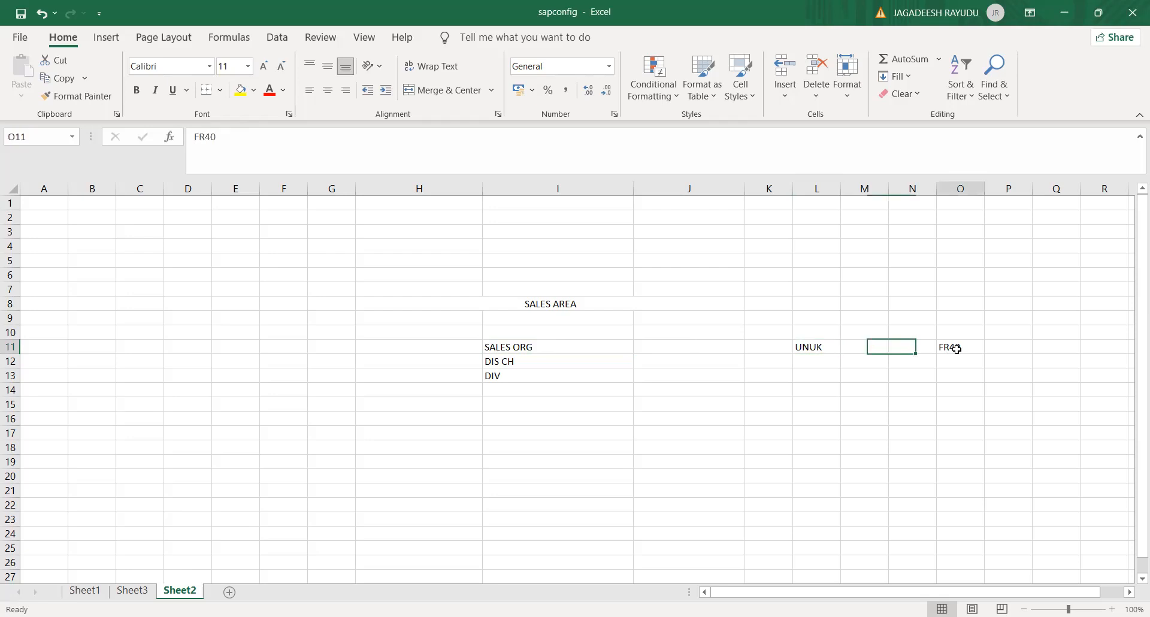
left_click(512, 349)
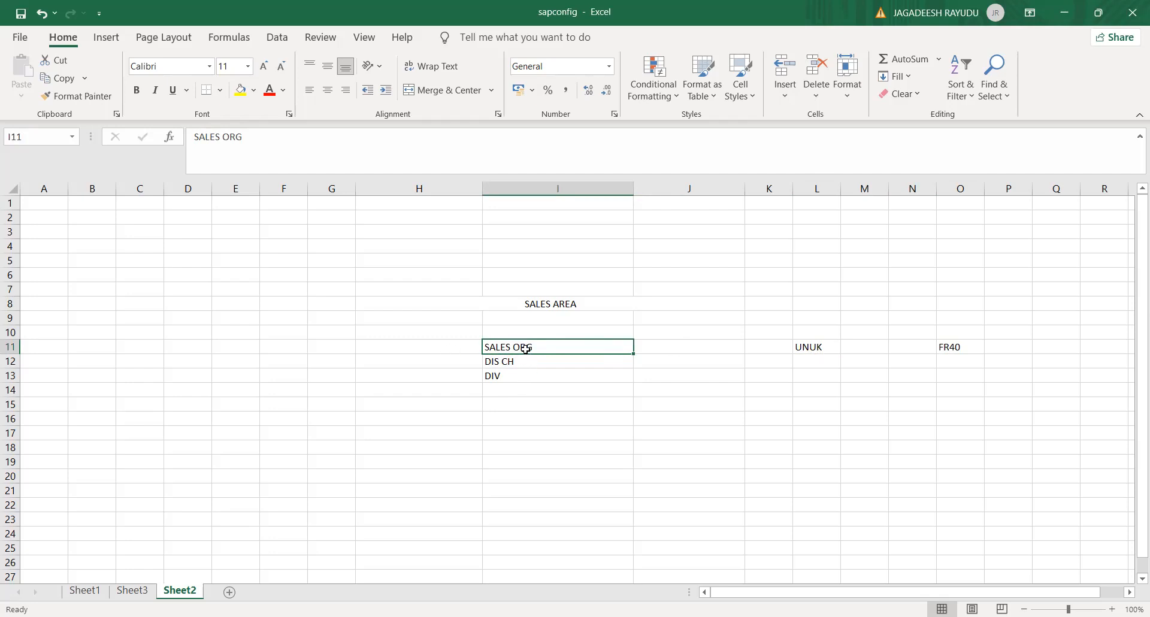
Enter SALES OFFICE in cell H14 and SALES GROUP in cell H15.
left_click(428, 391)
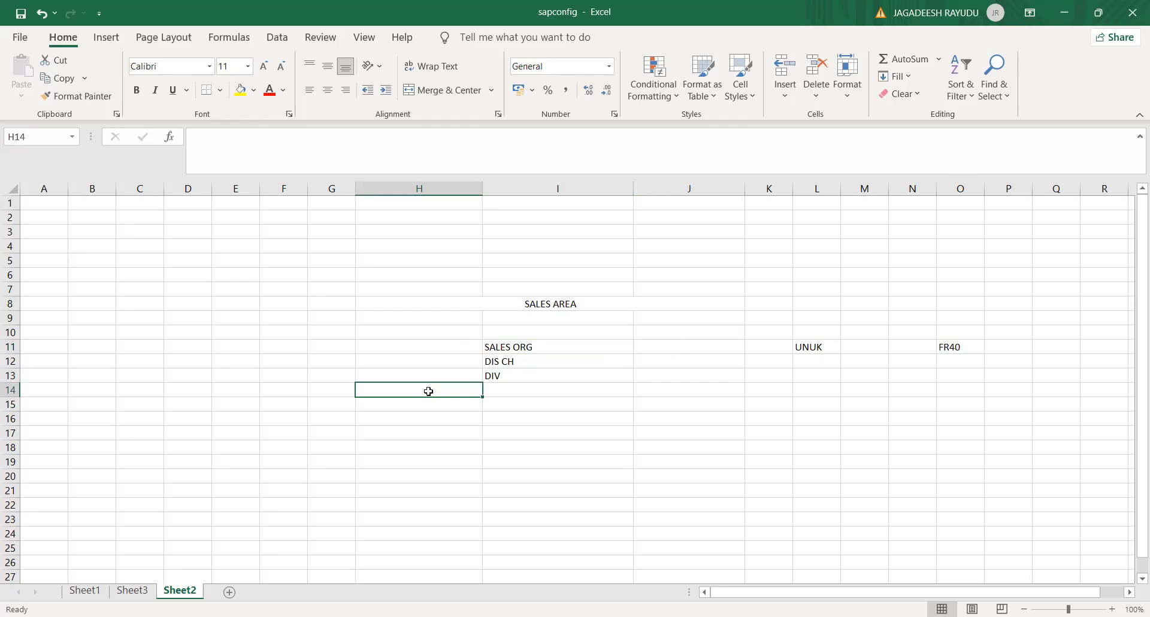
type("SALES OF")
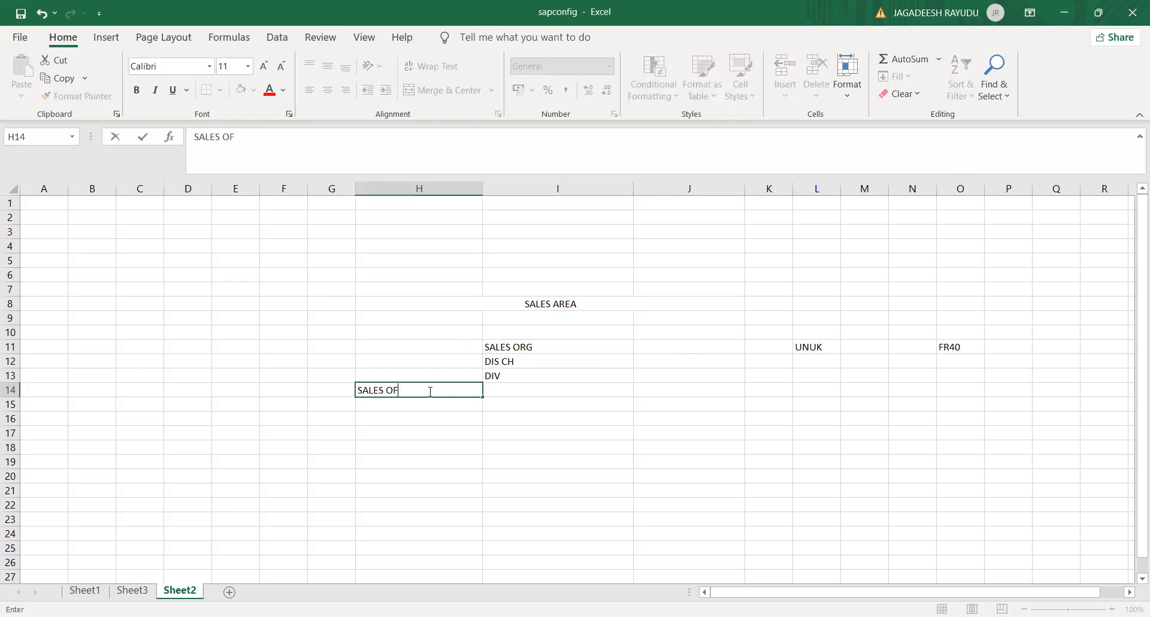
type("FICE")
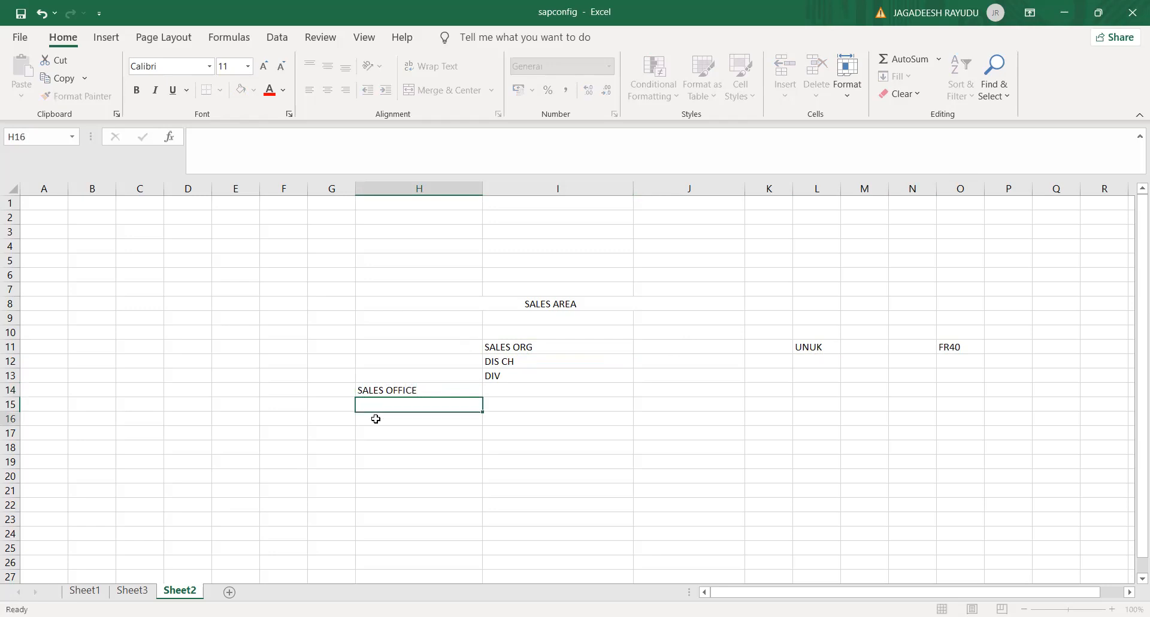
left_click(376, 416)
left_click(377, 403)
type("SALES G")
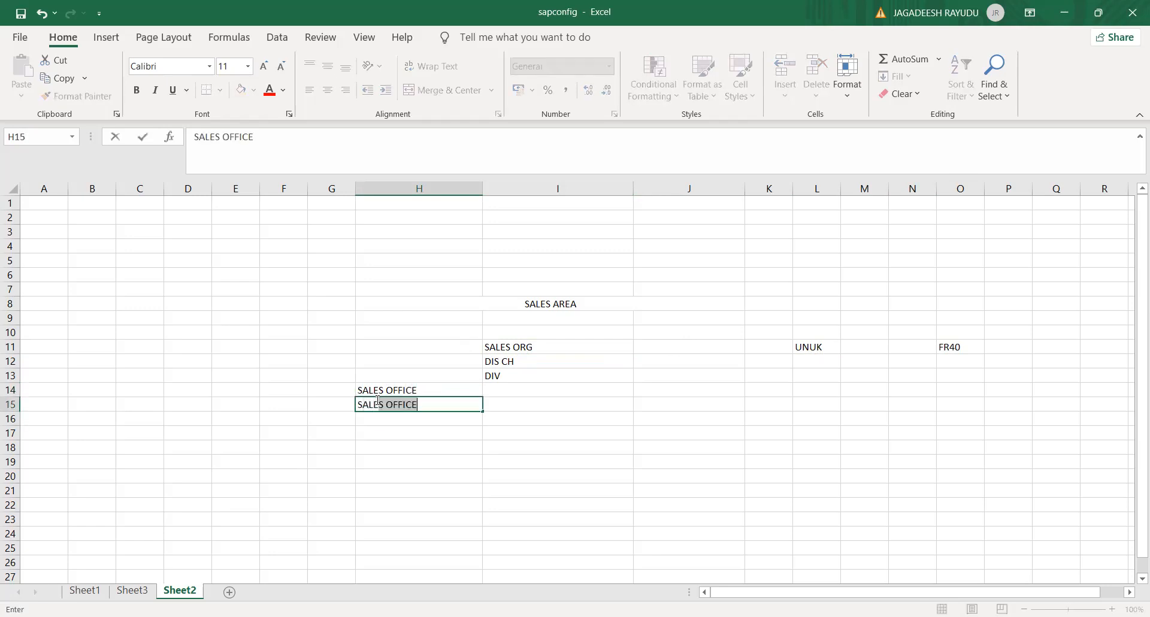
type("ROUUP")
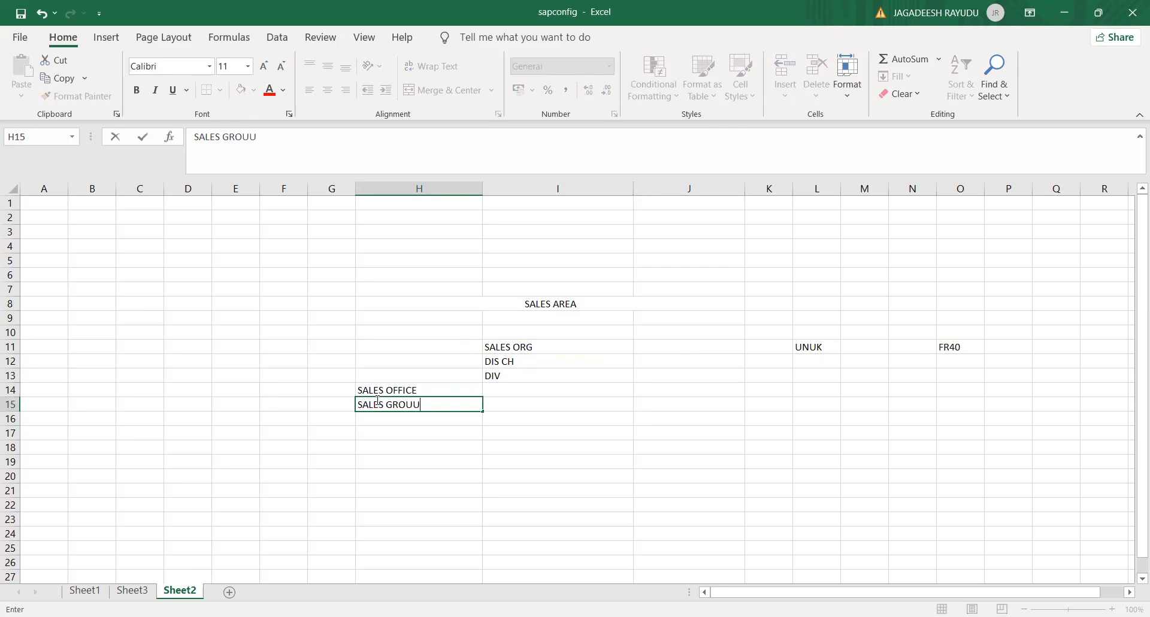
key("BackSpace")
key("BackSpace")
type("P")
left_click(395, 432)
left_click(398, 393)
left_click(397, 414)
left_click(401, 394)
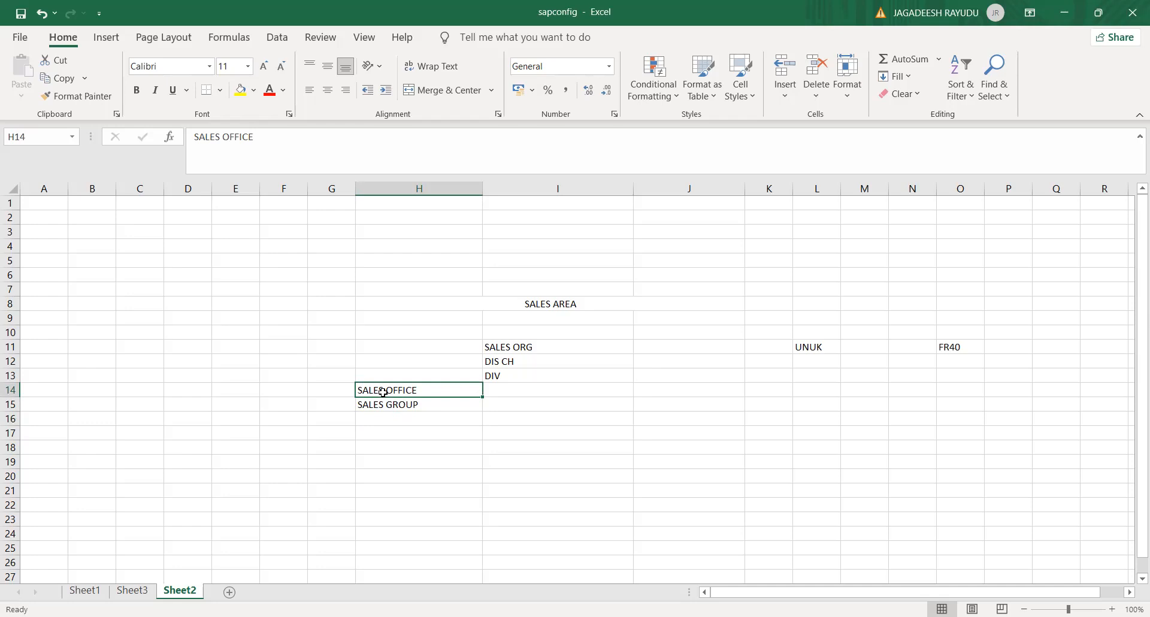
left_click(519, 347)
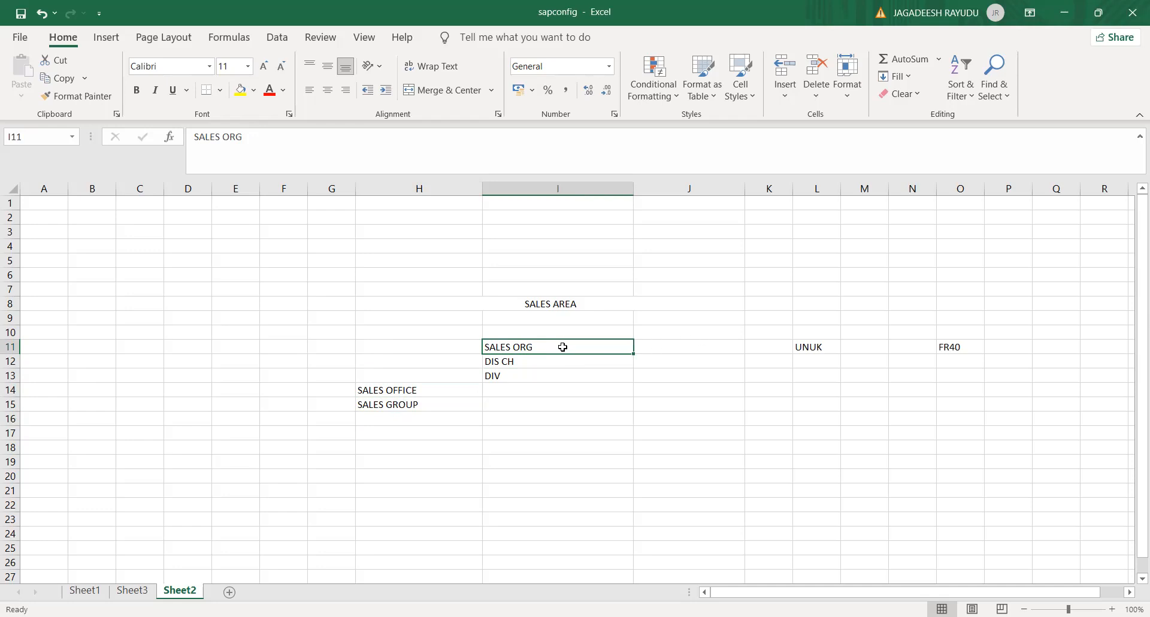
left_click(378, 390)
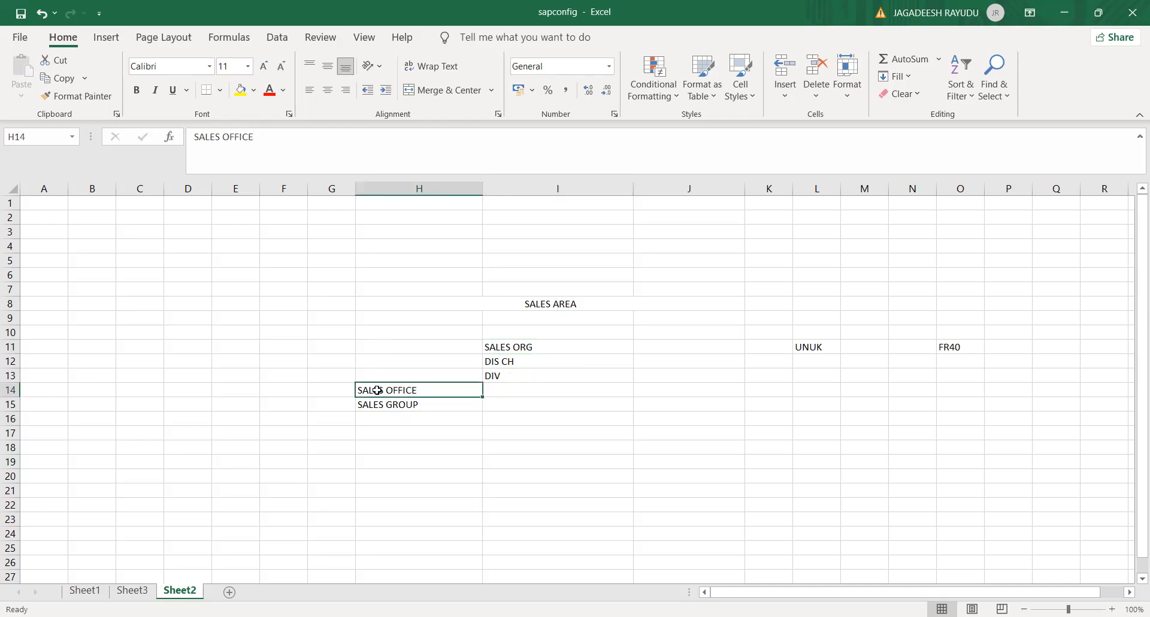
key("shift+Down")
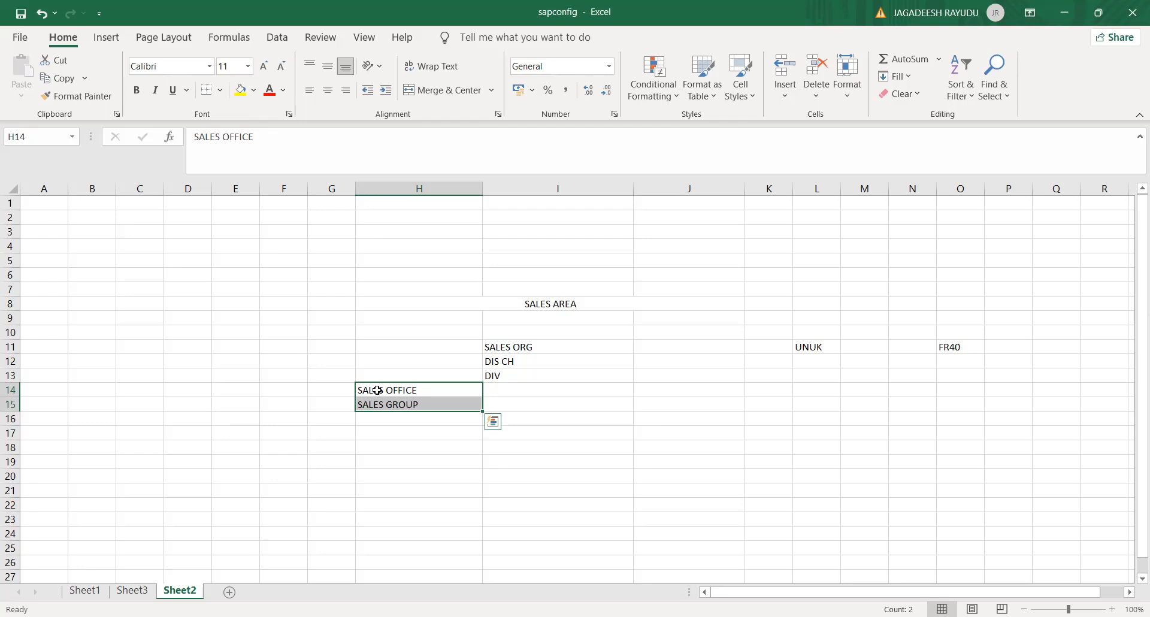
left_click(378, 405)
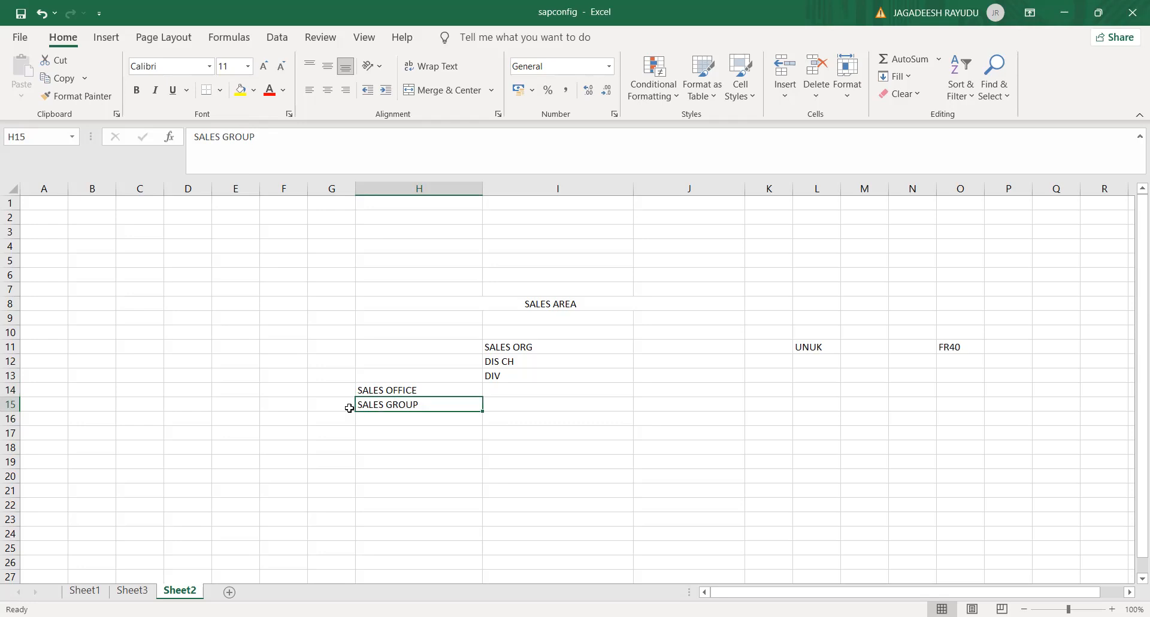
left_click(331, 402)
left_click(396, 403)
left_click(335, 407)
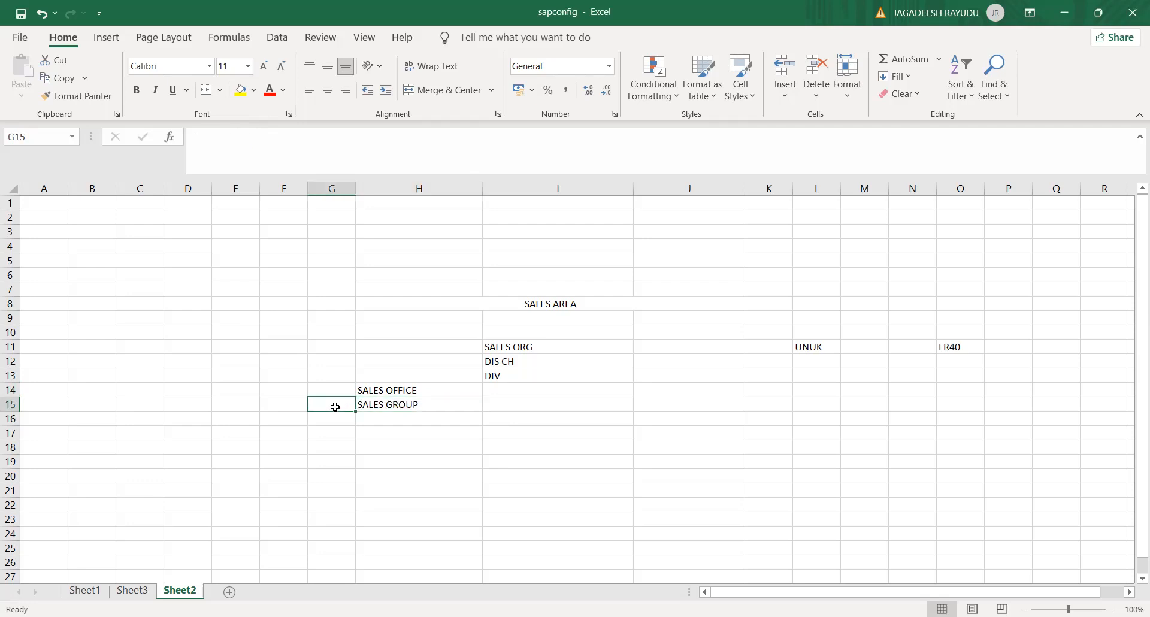
left_click(401, 405)
left_click(398, 389)
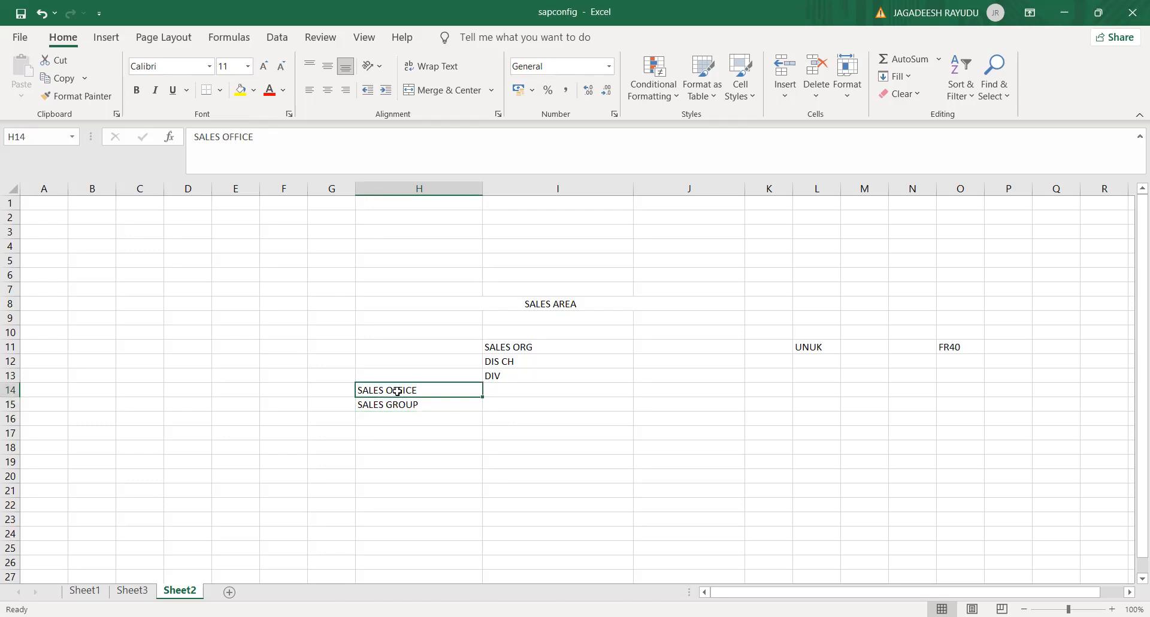
left_click(397, 408)
left_click(396, 389)
left_click(511, 342)
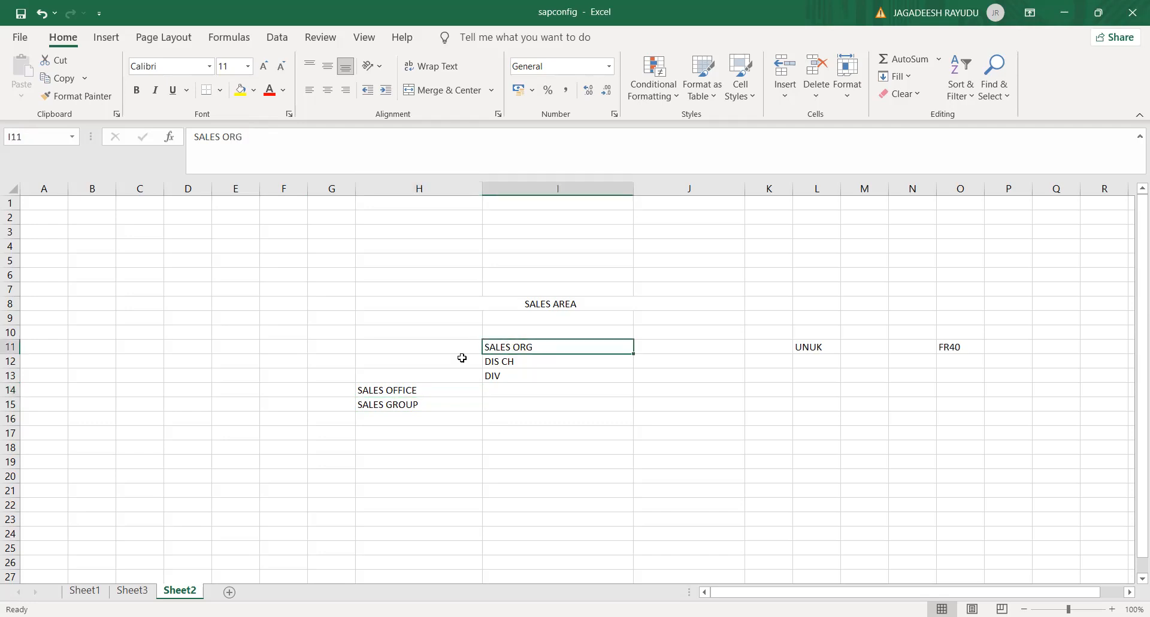
left_click(331, 386)
left_click(346, 421)
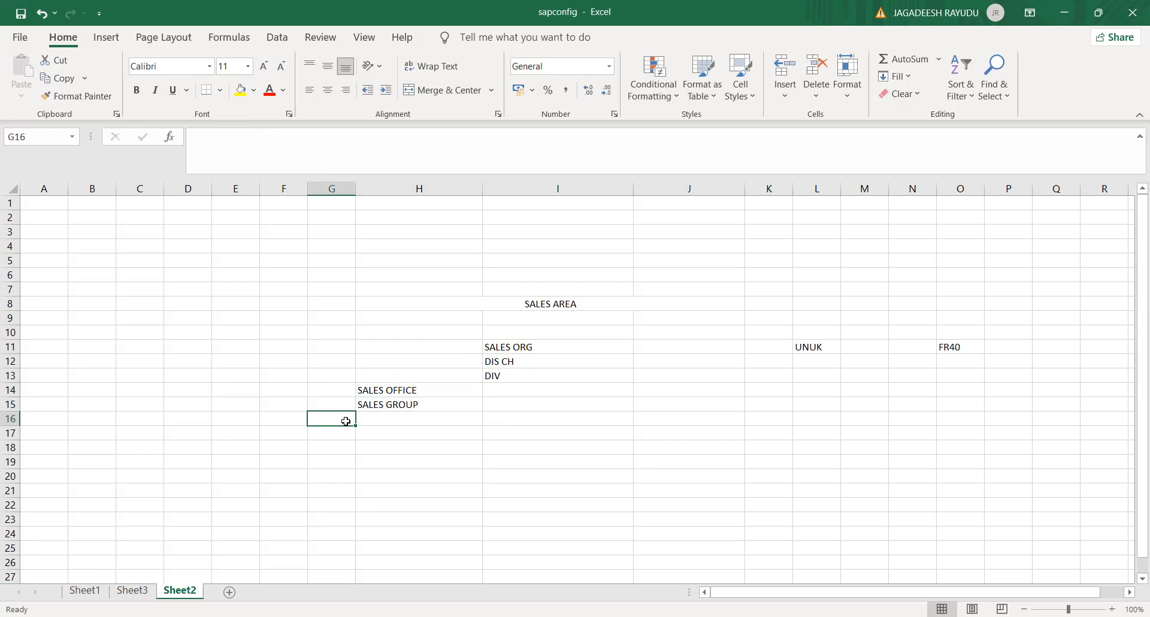
left_click(528, 347)
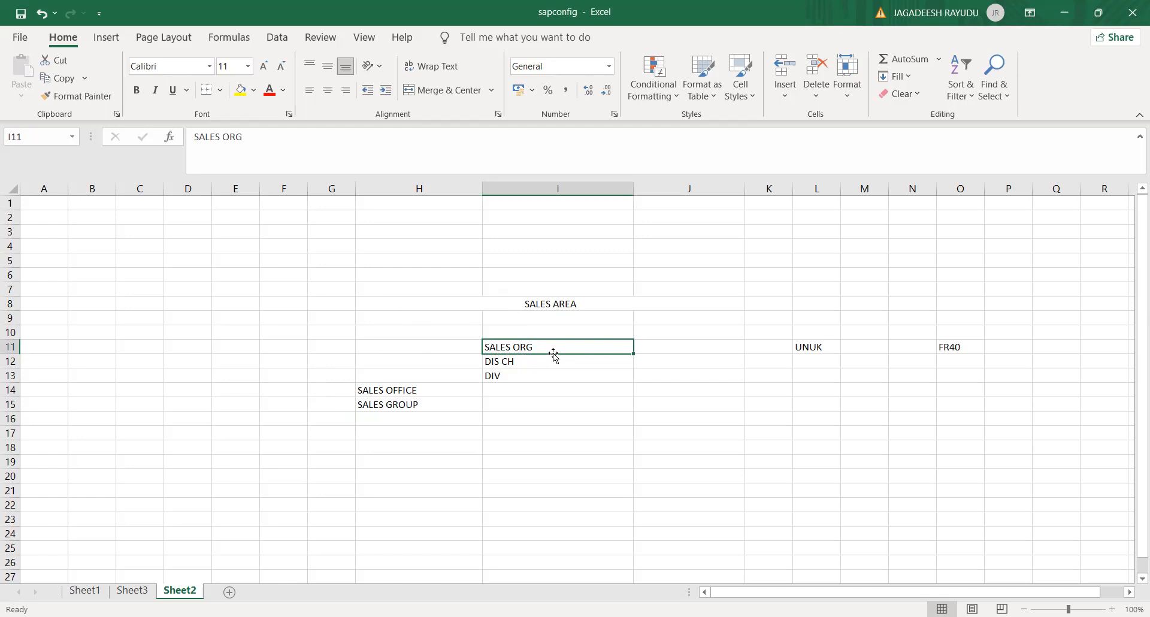
left_click(412, 351)
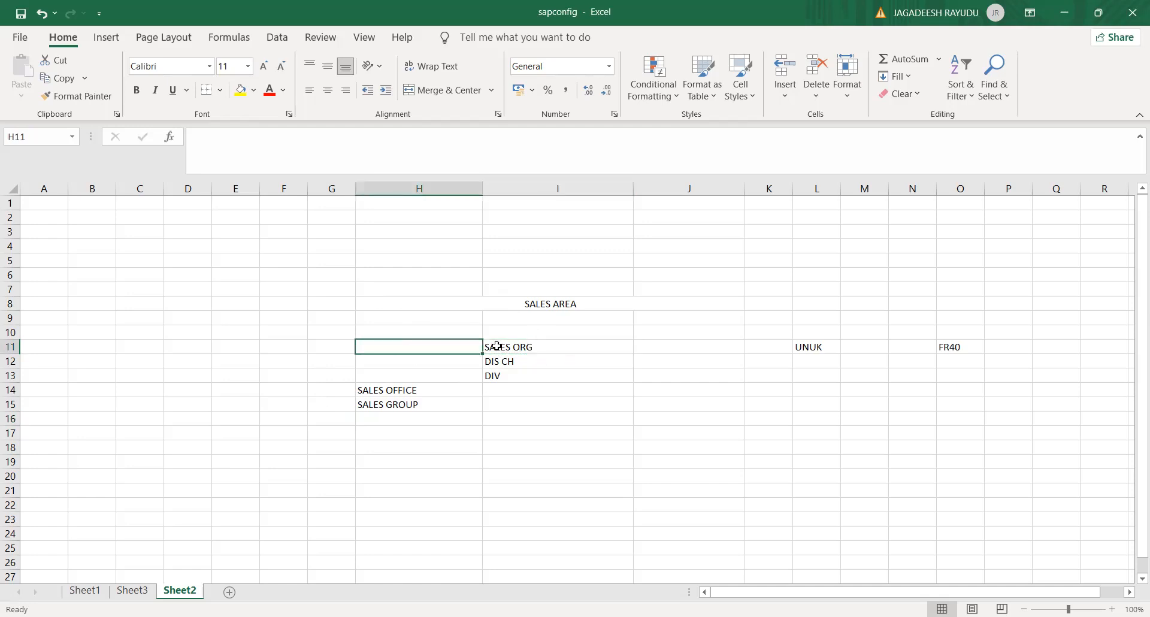
left_click(506, 348)
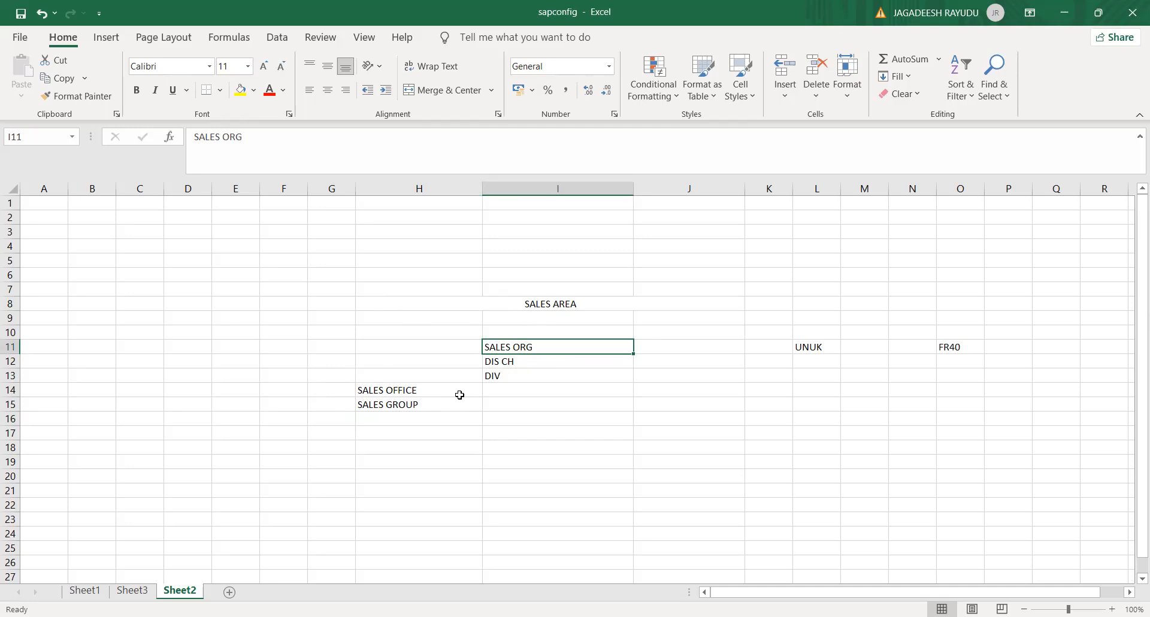
left_click(413, 384)
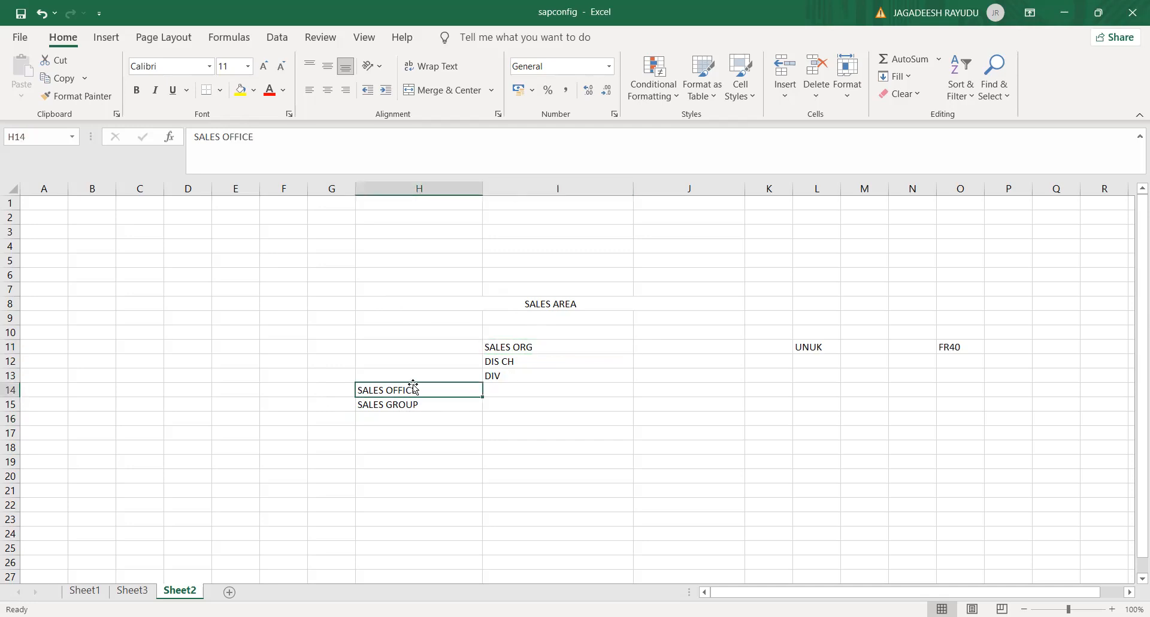
key("shift+Down")
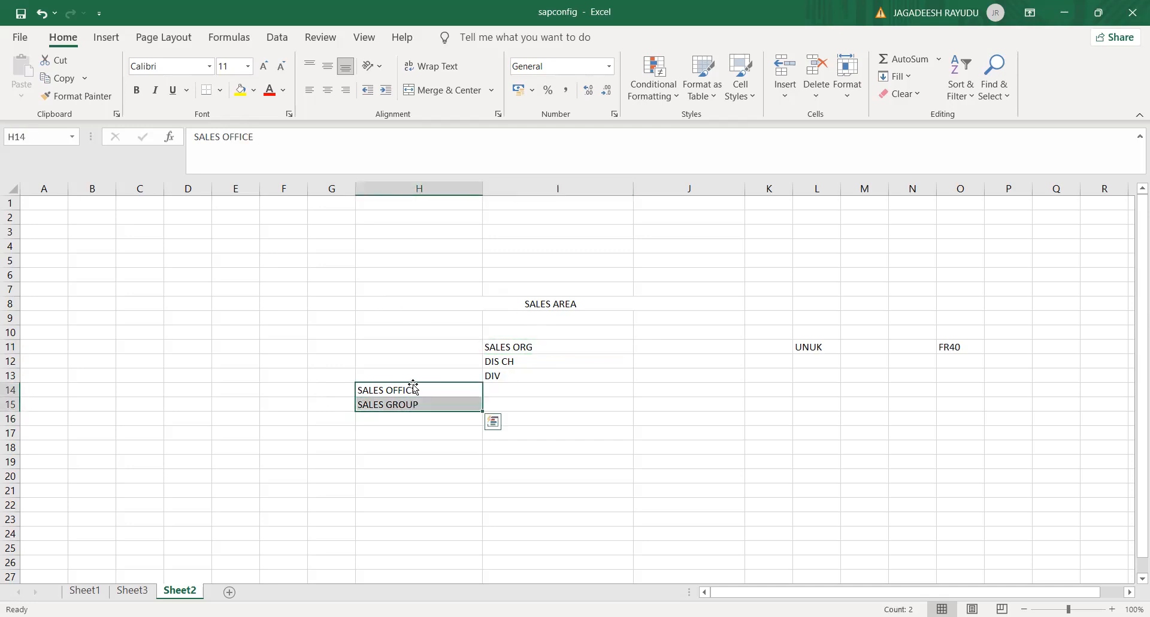
key("shift+Up")
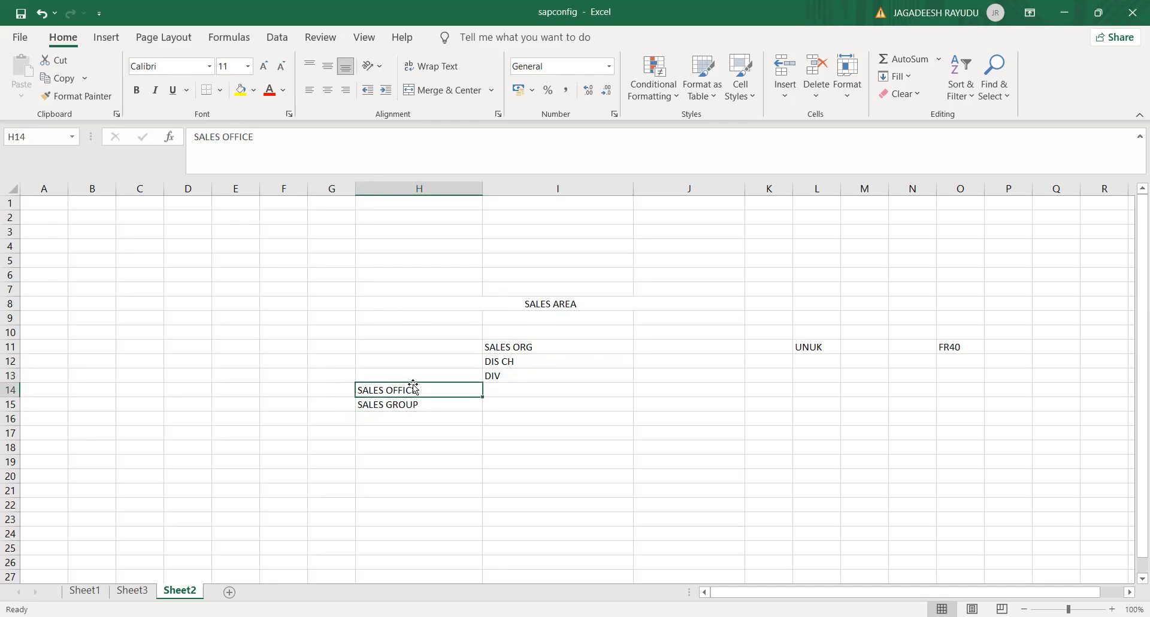
key("Down")
key("Down")
key("Up")
key("Up")
key("Down")
key("Up")
key("Down")
key("Up")
key("Up")
key("Up")
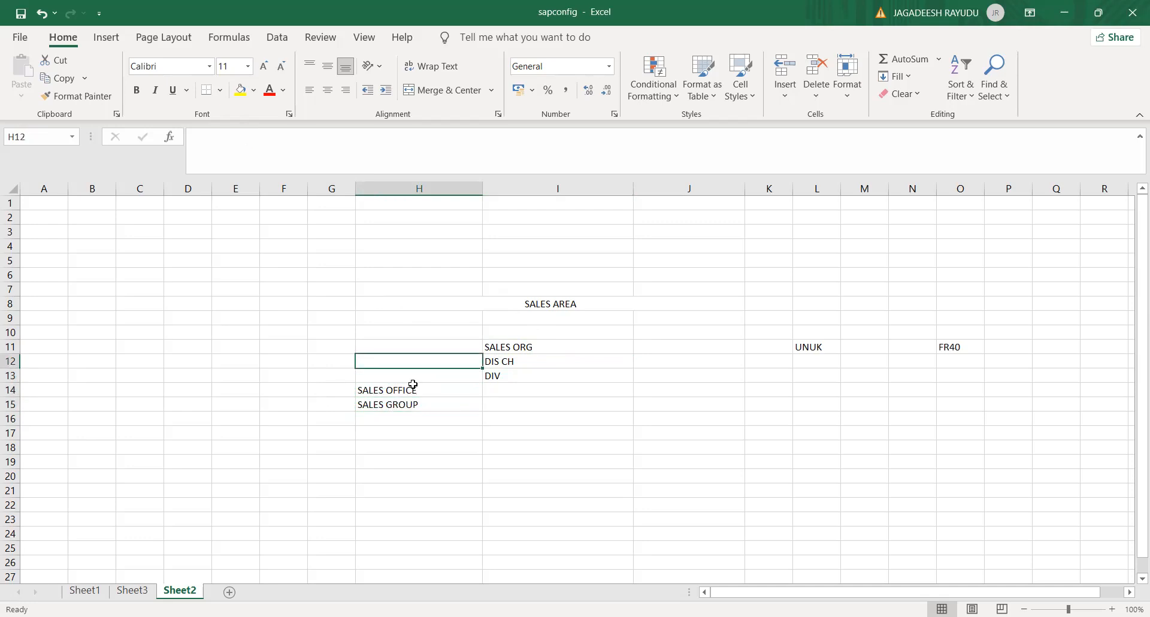
key("Up")
key("Right")
key("Left")
key("Right")
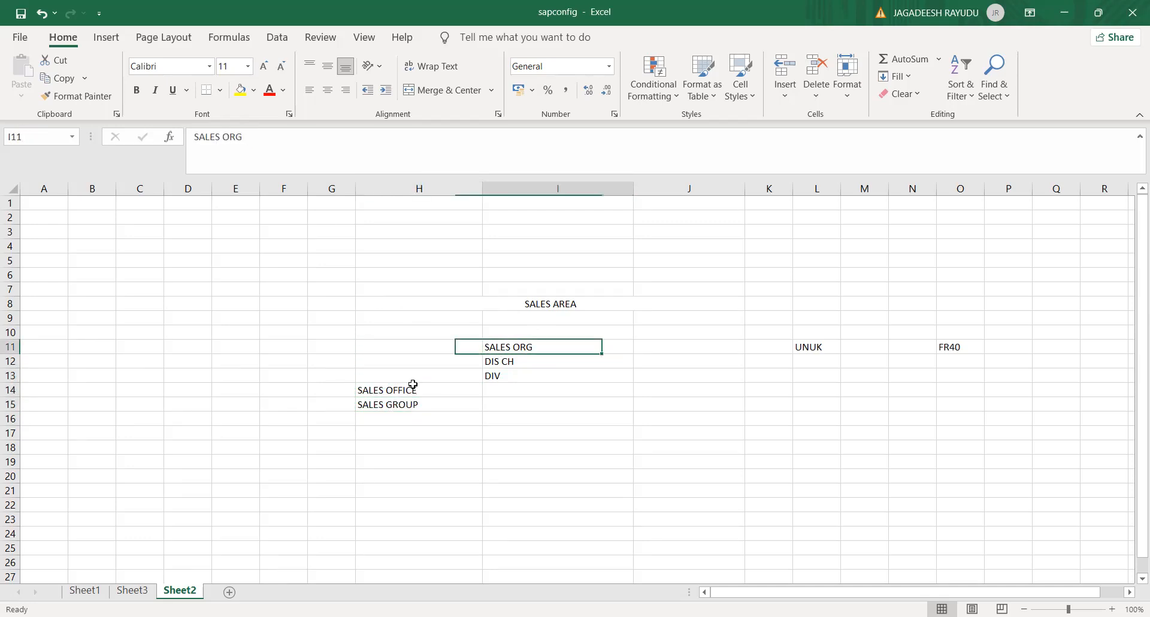
key("Down")
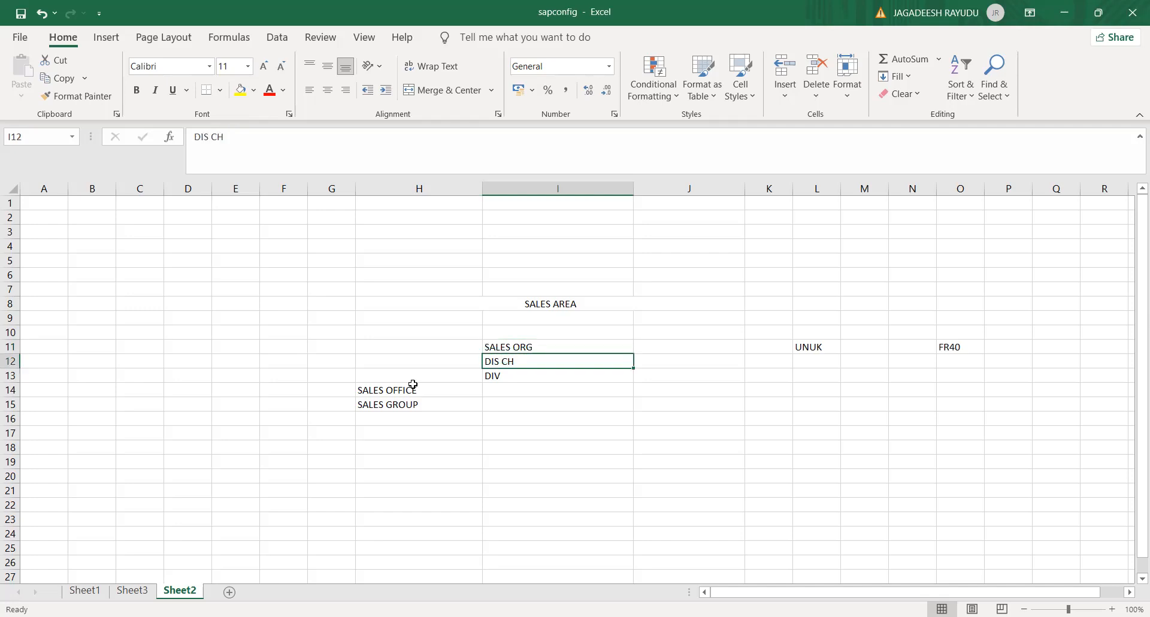
key("Up")
key("Down")
key("Down")
key("Down")
key("Down")
key("Down")
key("Down")
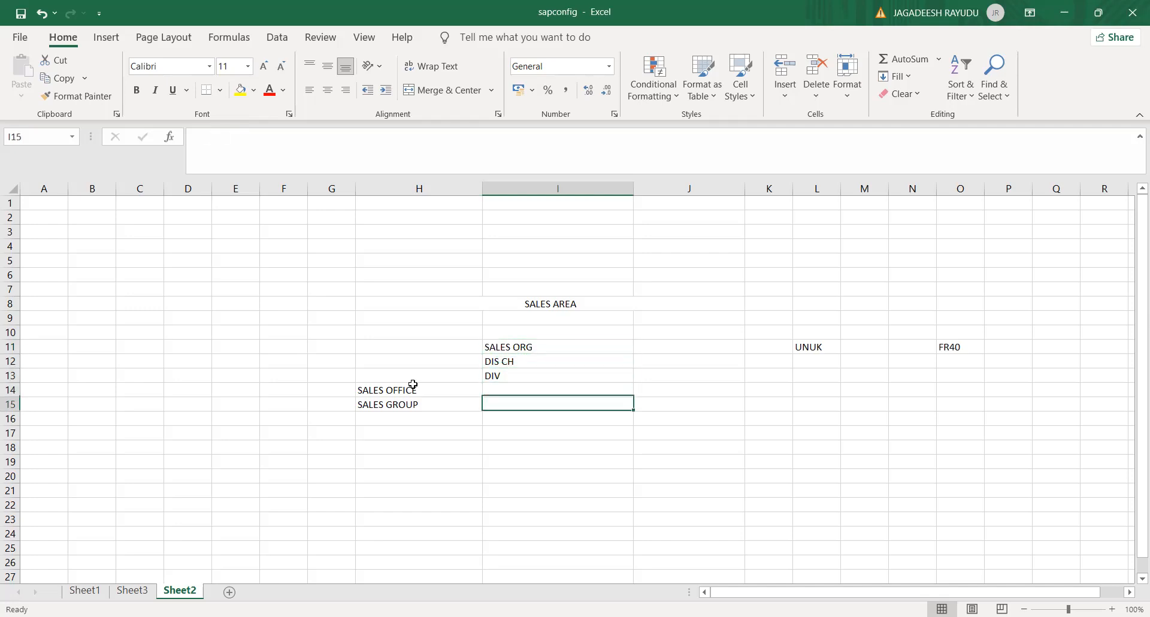
key("Up")
key("Up")
key("Up")
key("Up")
key("Up")
key("Up")
key("Up")
key("Up")
key("Up")
key("Up")
key("Down")
key("Down")
key("Down")
key("Down")
Enter CHCOLATE in cell M18 and SOAPS in cell M19 to start a product list below the UNUK and FR40 codes.
key("Right")
key("Right")
key("Right")
key("Right")
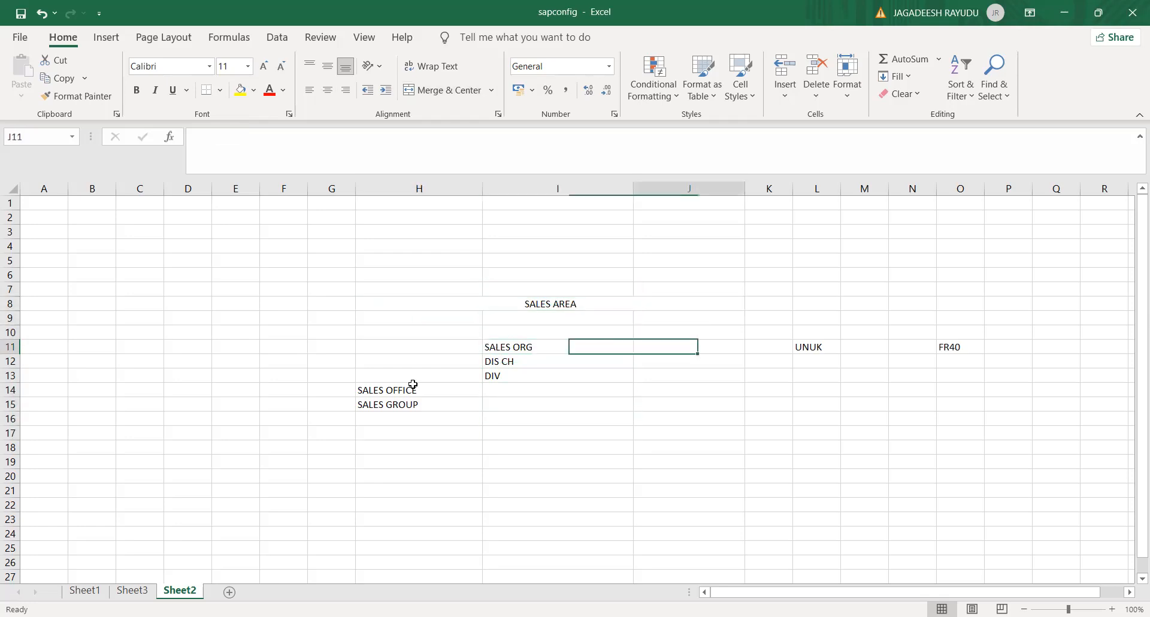
key("Left")
key("Down")
key("Down")
key("Down")
key("Down")
key("Down")
key("Down")
key("Down")
key("Down")
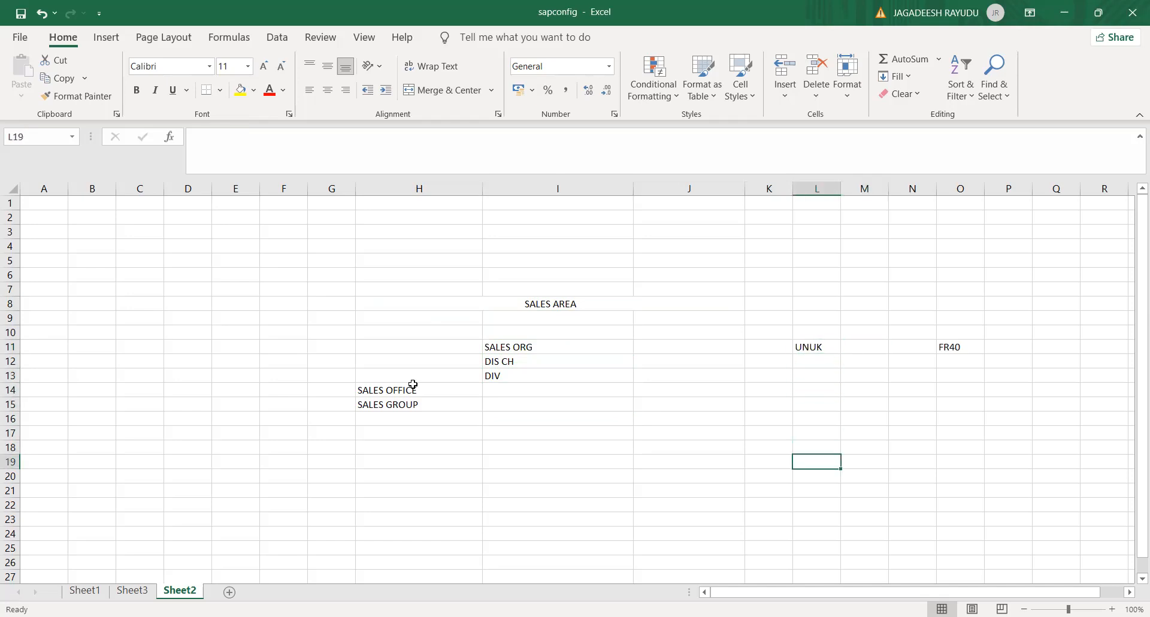
key("Right")
key("Up")
type("CH")
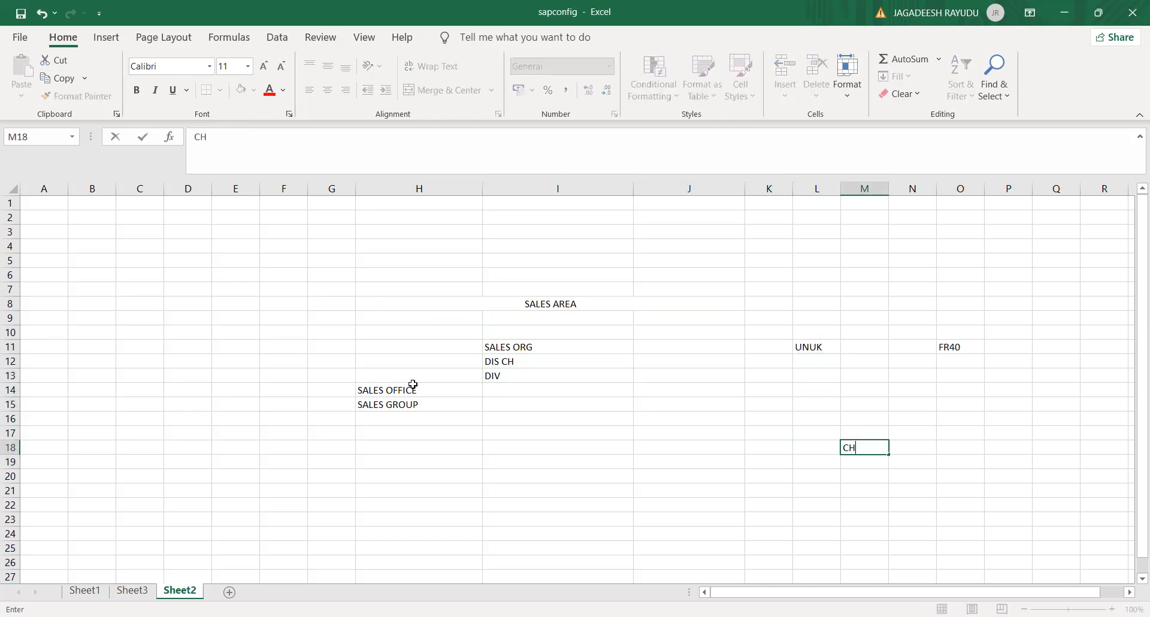
type("COLATE")
key("Return")
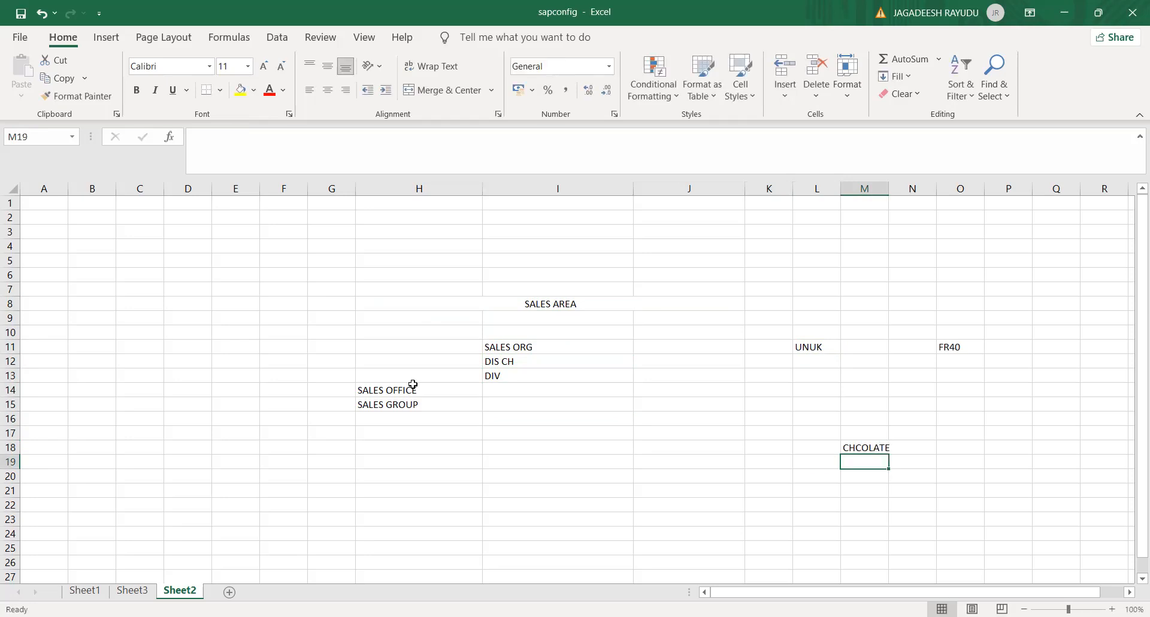
type("SOAPS")
key("ctrl+Return")
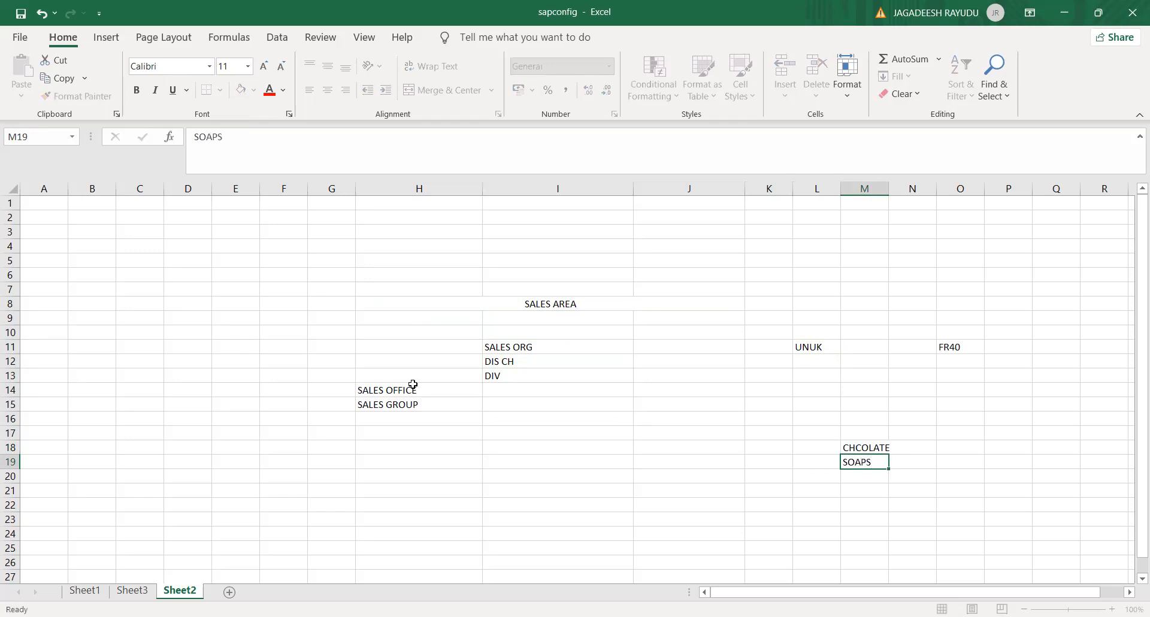
key("Return")
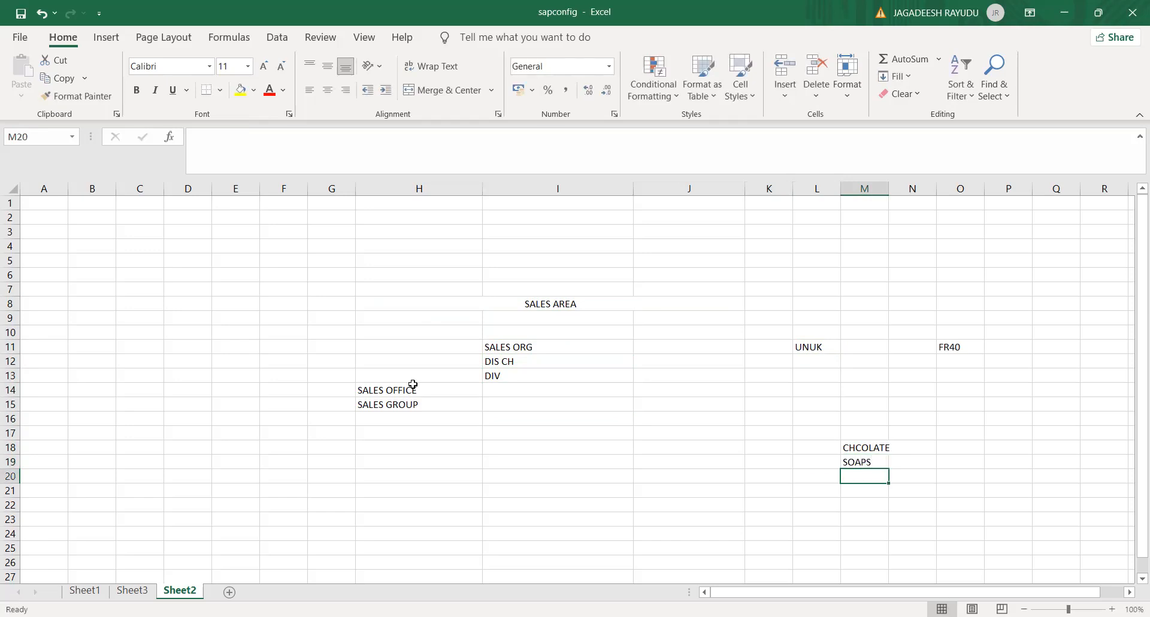
Extend the product list with BISCUITES in cell M20 and CLOTHES in cell M21.
type("BISCU")
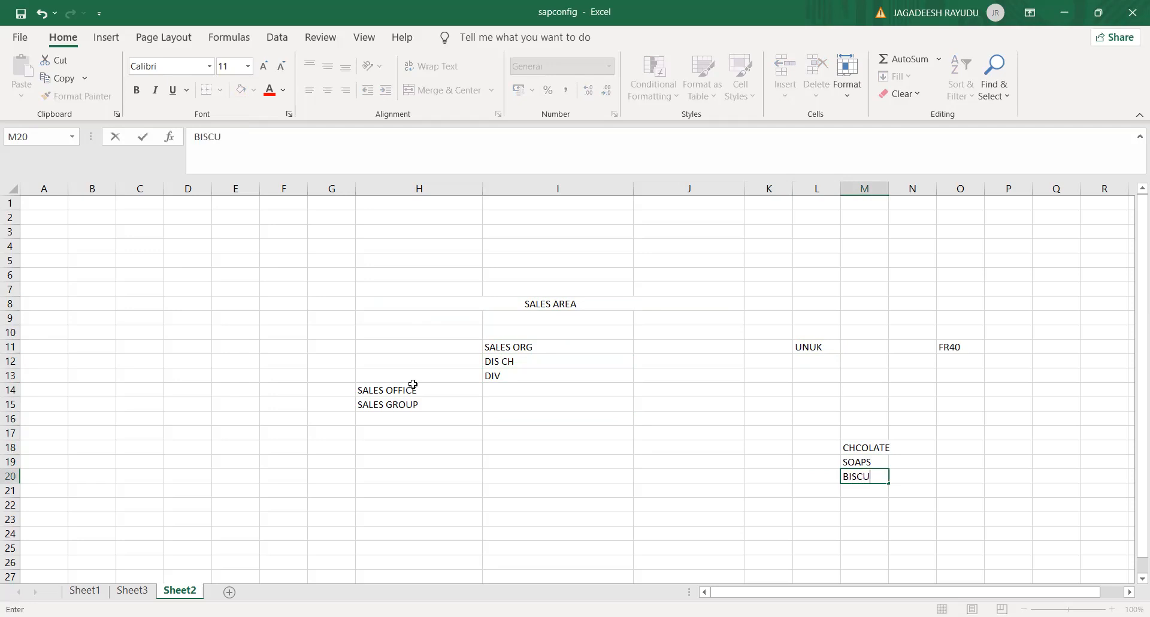
type("ITES")
key("Return")
type("CLOTHER")
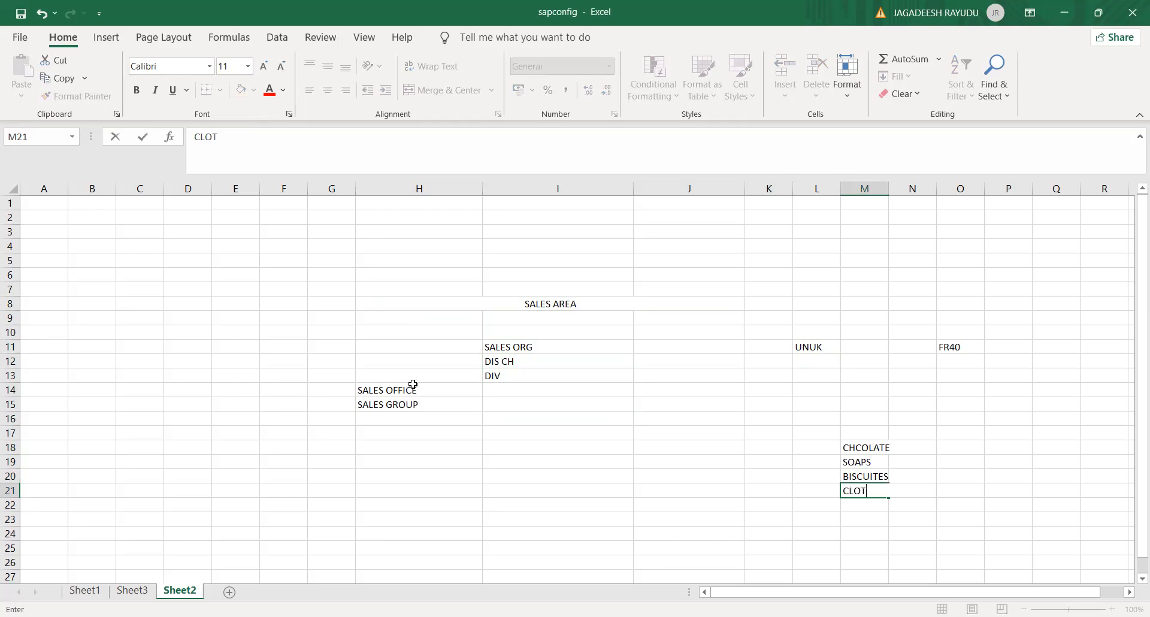
key("BackSpace")
type("S")
key("ctrl+Return")
key("Up")
key("Up")
key("Up")
key("Up")
key("Up")
key("Up")
key("Up")
key("Up")
key("Up")
key("Up")
key("Left")
key("Left")
key("Left")
key("Left")
key("Left")
key("Right")
key("Right")
key("Left")
key("Right")
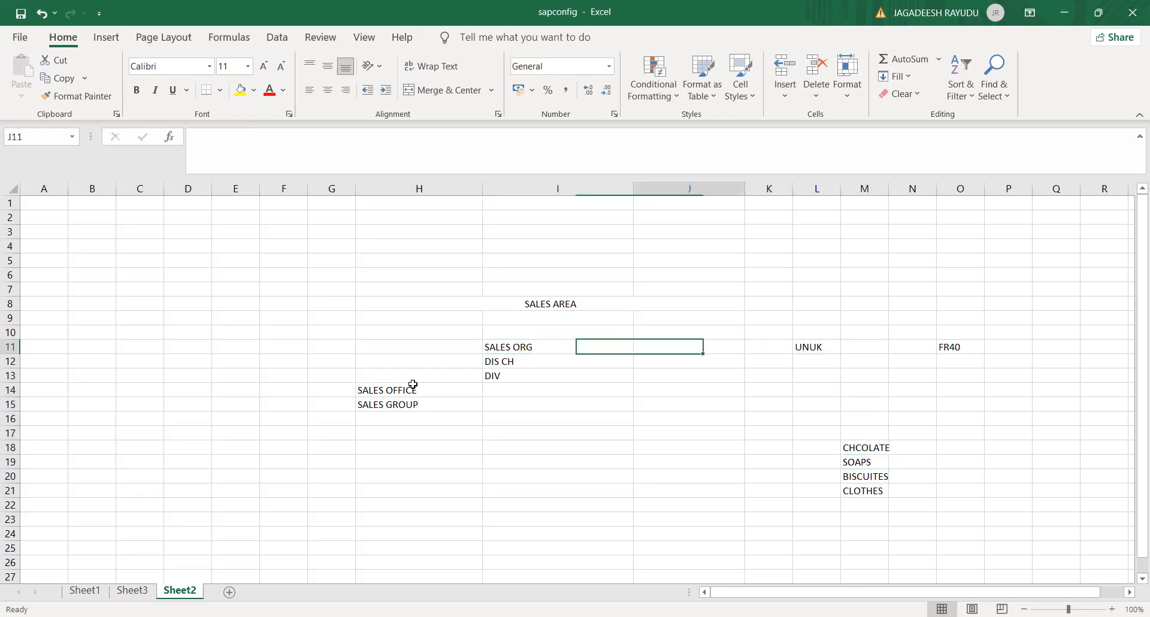
key("Left")
key("Left")
key("Right")
key("Right")
key("Right")
key("Right")
key("Left")
key("Left")
key("Left")
key("Left")
key("Right")
key("Right")
key("Right")
key("Right")
key("Left")
key("Left")
key("Left")
key("Left")
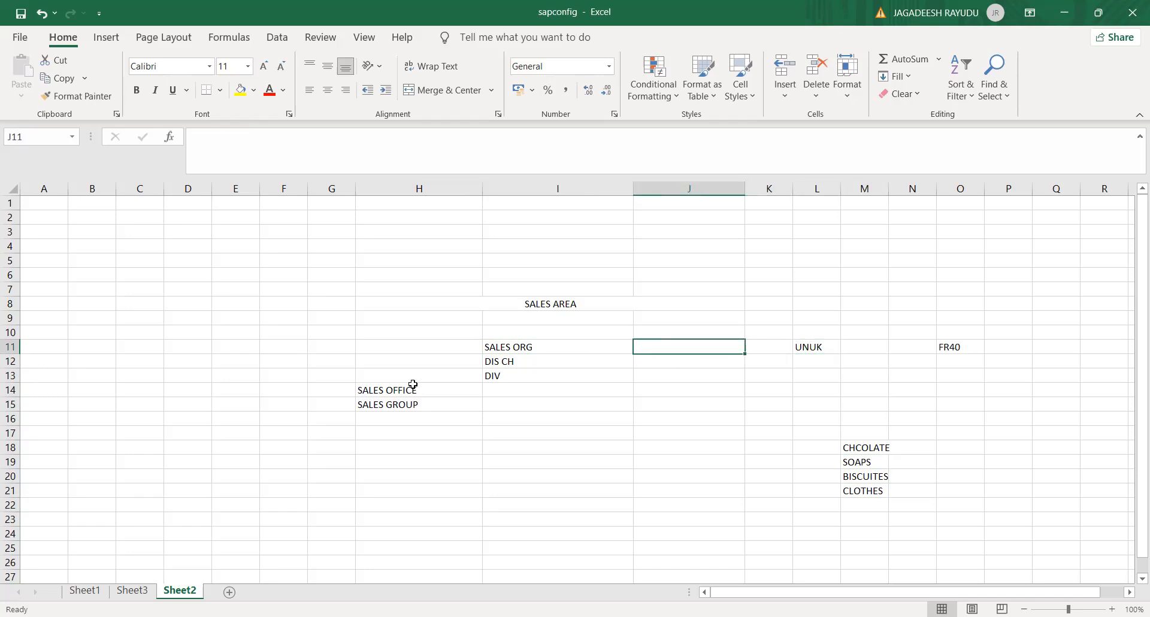
key("Right")
key("Right")
key("Right")
key("Right")
key("Down")
key("Down")
key("Down")
key("Down")
key("Down")
key("Down")
key("Down")
key("Down")
key("Up")
key("Up")
key("Down")
key("Down")
key("Up")
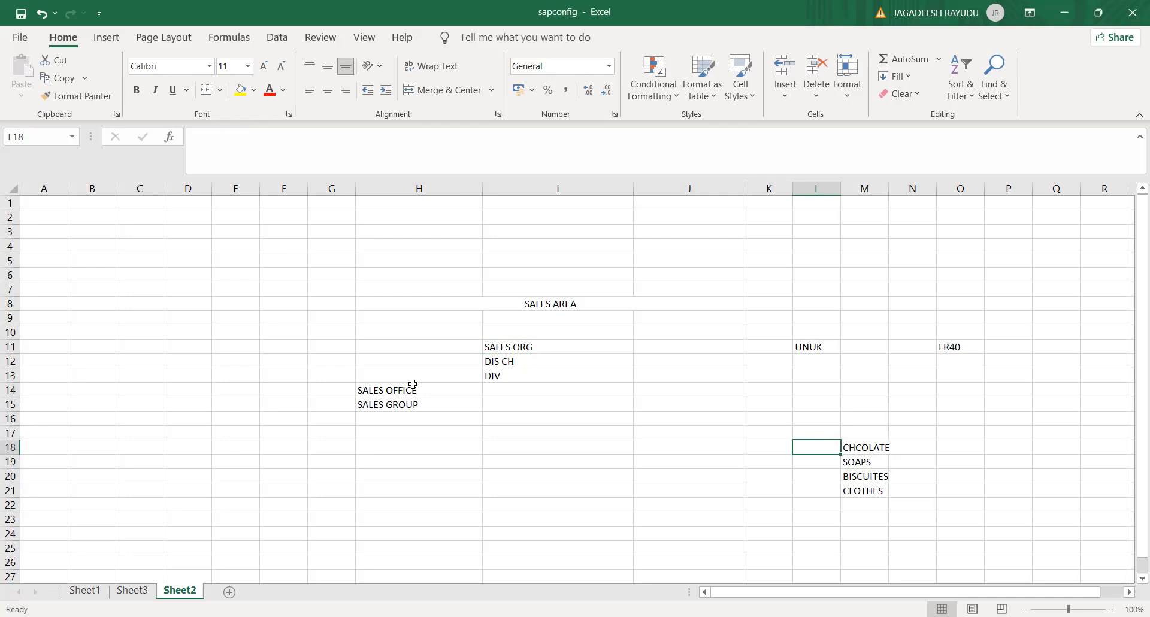
key("Right")
key("Down")
key("Down")
key("Down")
key("Up")
key("Up")
key("Up")
key("Up")
key("Up")
key("Up")
key("Up")
key("Up")
key("Up")
key("Up")
key("Up")
key("Down")
key("Right")
key("Right")
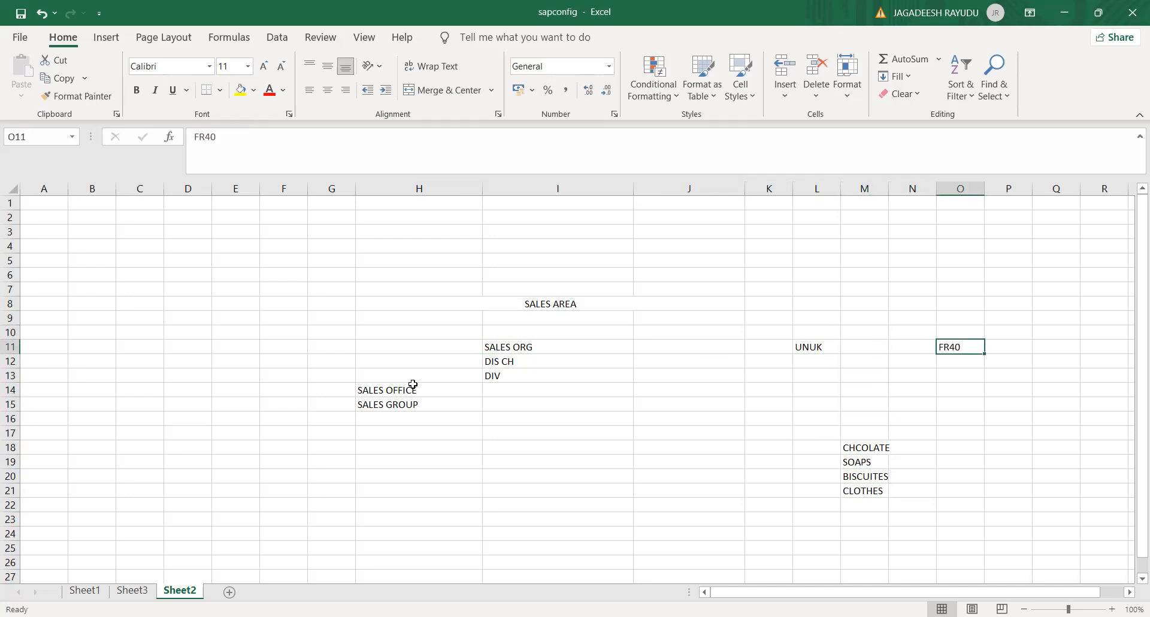
key("Left")
key("Left")
key("Left")
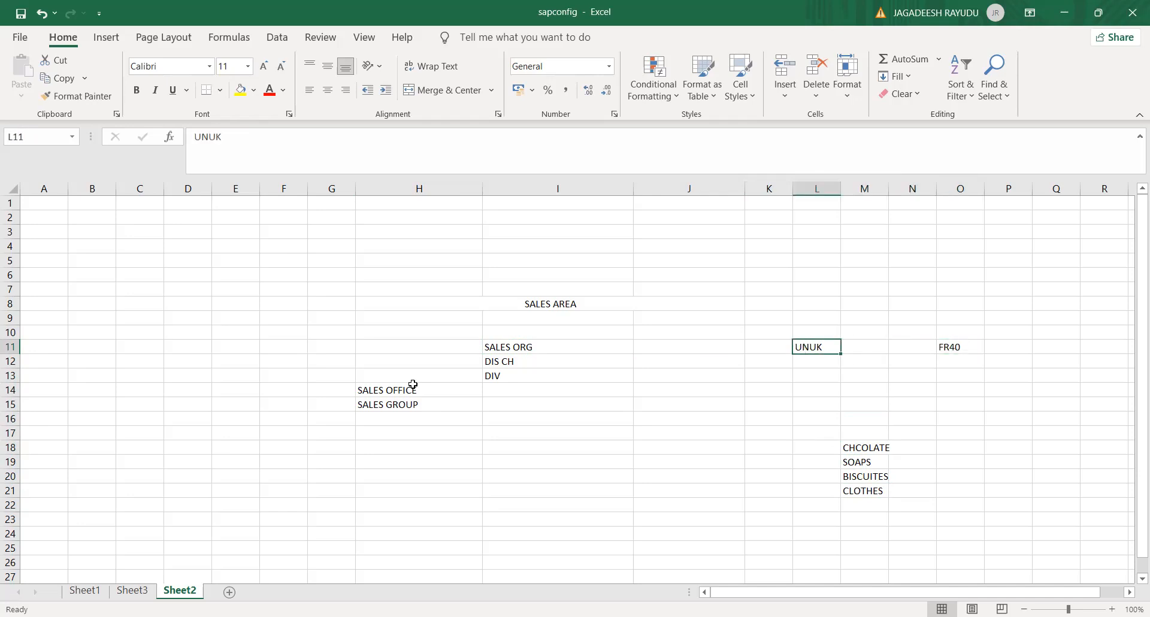
key("Right")
key("Right")
key("Right")
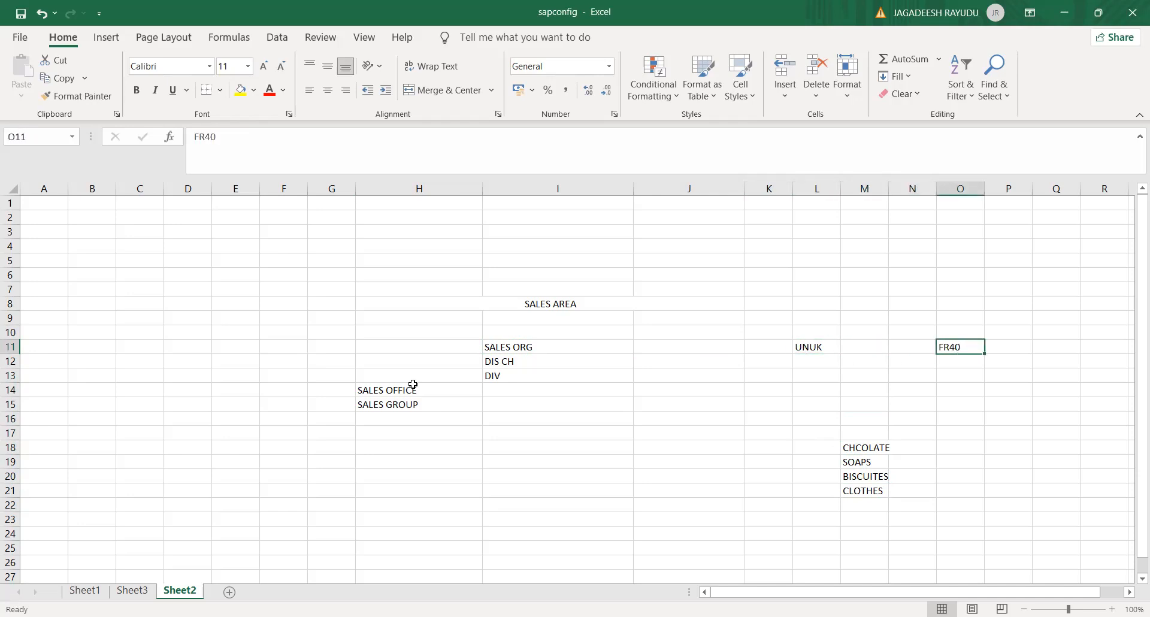
key("Left")
key("Left")
key("Right")
key("Right")
key("Left")
key("Left")
key("Down")
key("Down")
key("Down")
key("Down")
key("Down")
key("Down")
key("Down")
key("Down")
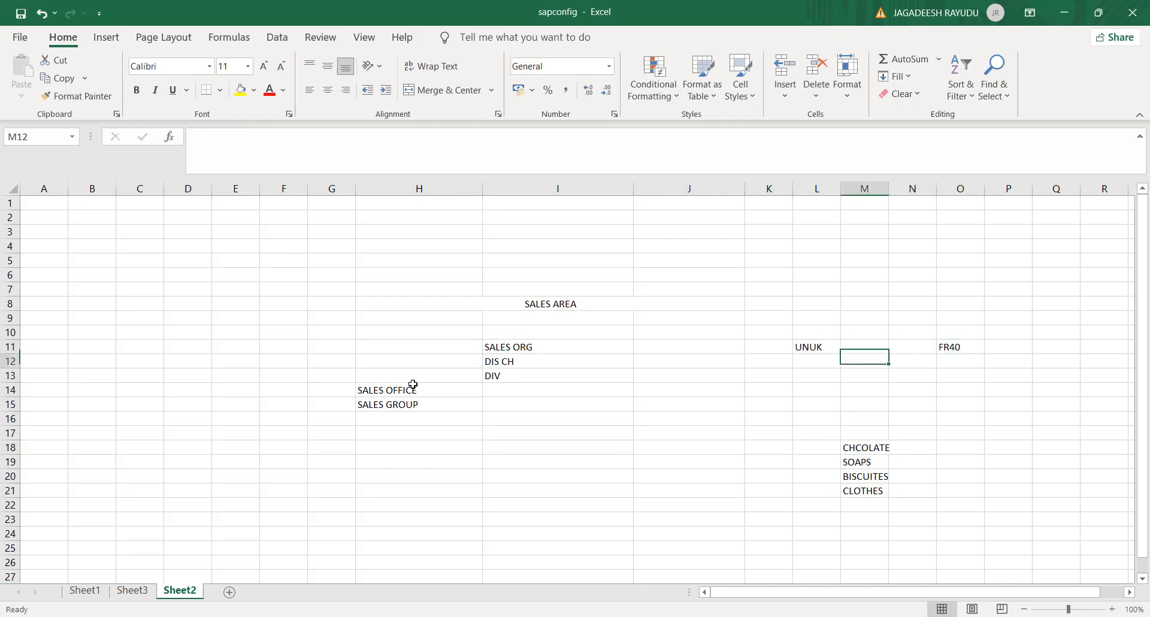
key("Up")
key("Down")
key("Down")
key("Down")
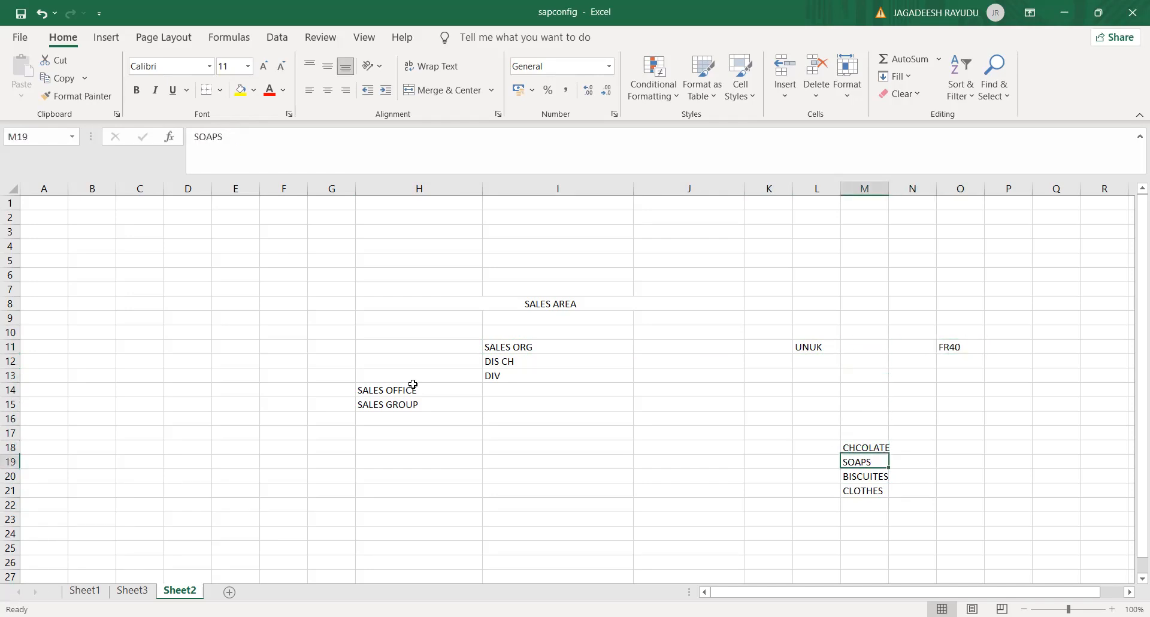
key("Up")
key("Up")
key("Up")
key("Down")
key("Down")
key("Down")
key("Up")
key("Up")
key("Up")
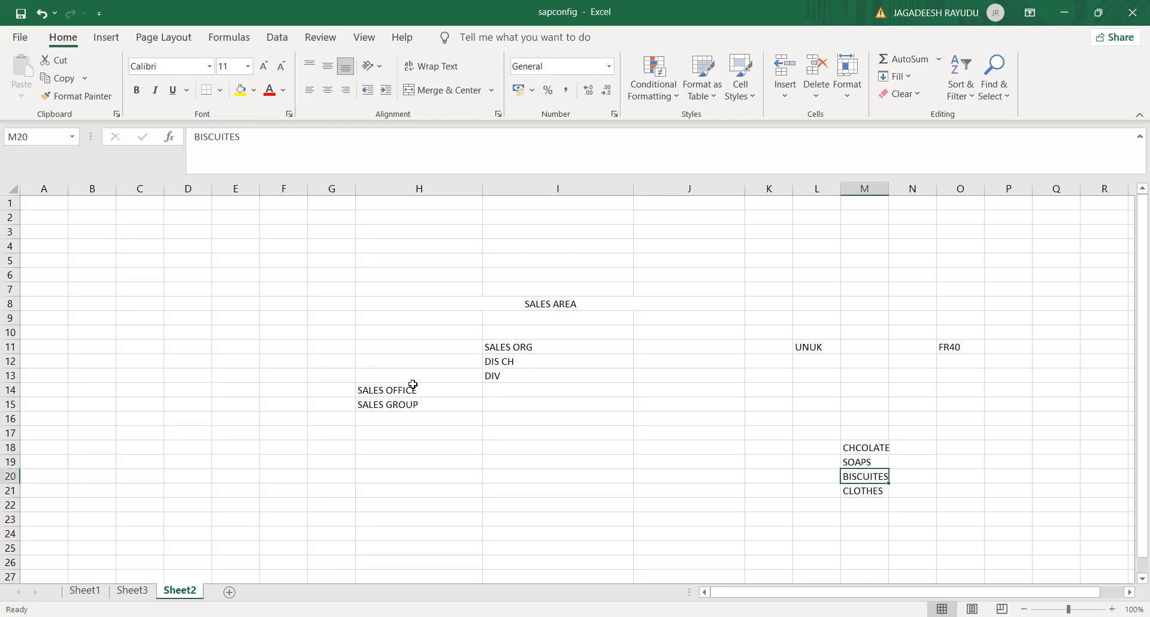
key("Down")
key("Down")
key("Down")
key("Up")
key("Up")
key("Up")
key("Up")
key("Down")
key("Down")
key("Down")
key("Down")
key("Up")
key("Up")
key("Up")
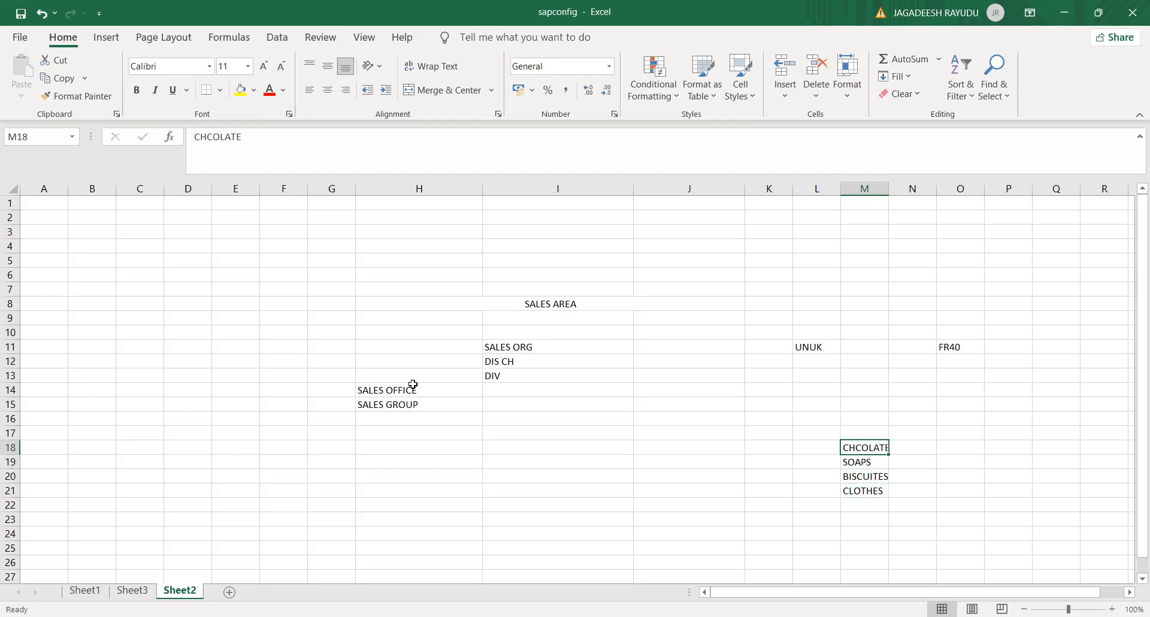
Enter the division codes 10, 20, 30 and 40 in cells L18 to L21, beside CHCOLATE, SOAPS, BISCUITES and CLOTHES.
key("Left")
key("Left")
key("Left")
key("Right")
key("Right")
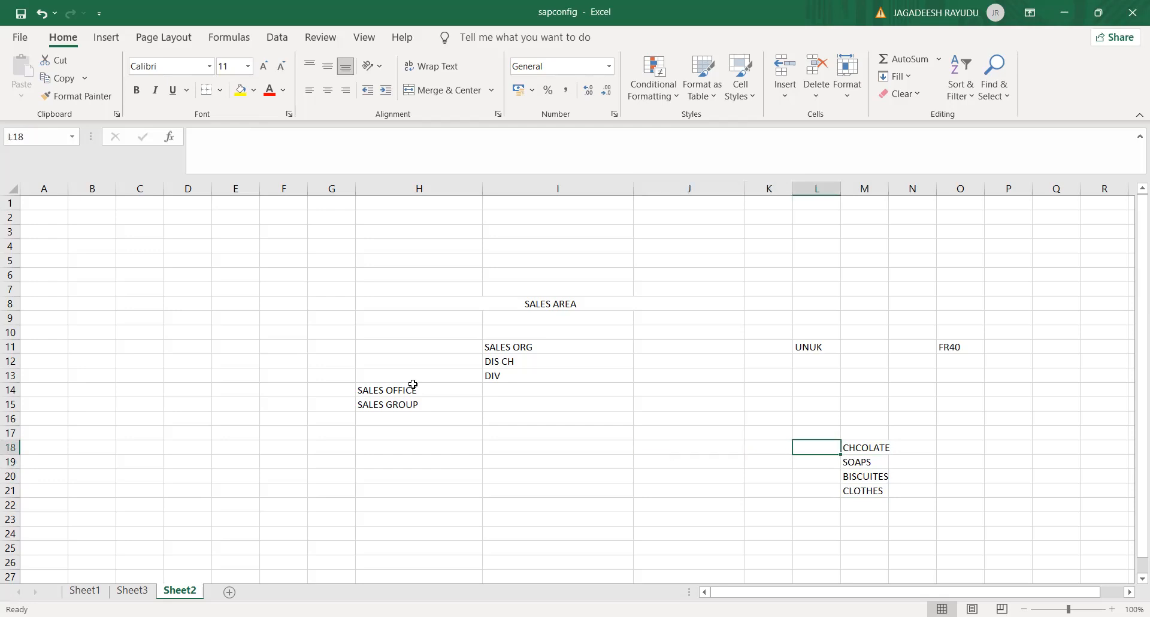
type("D")
key("BackSpace")
type("10")
key("Return")
type("20")
key("Return")
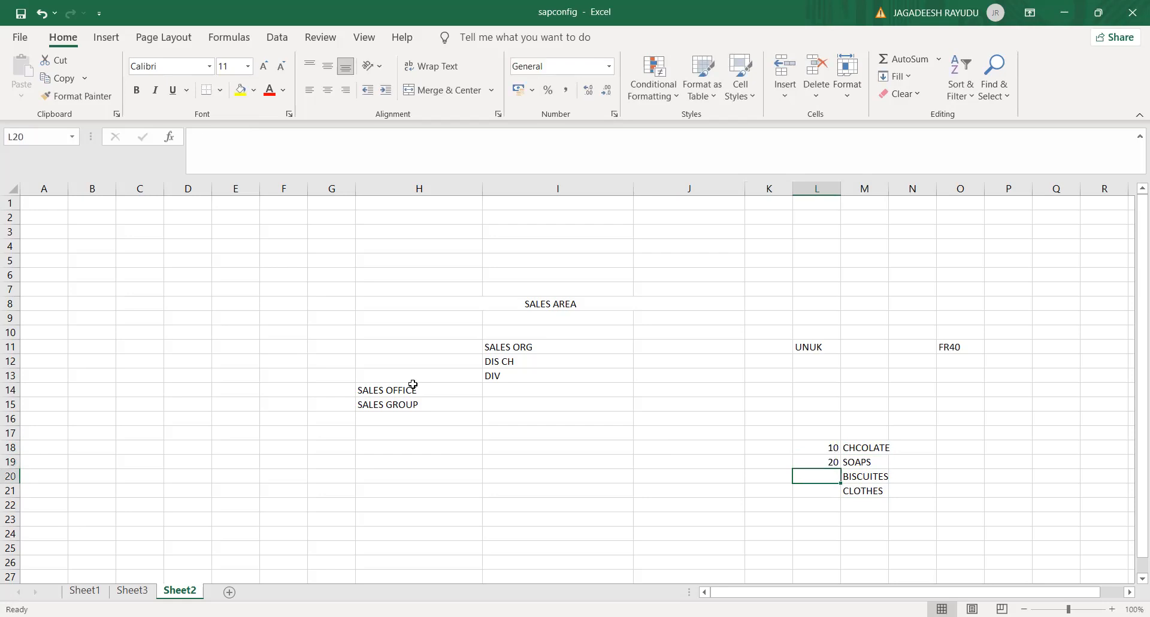
type("30")
key("Return")
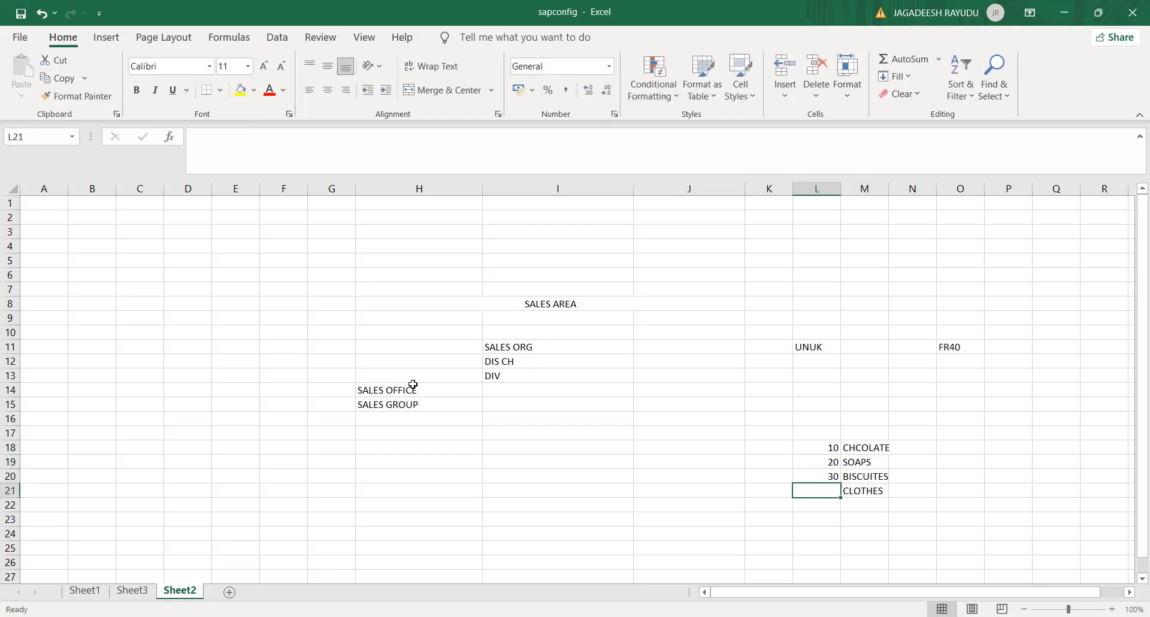
type("40")
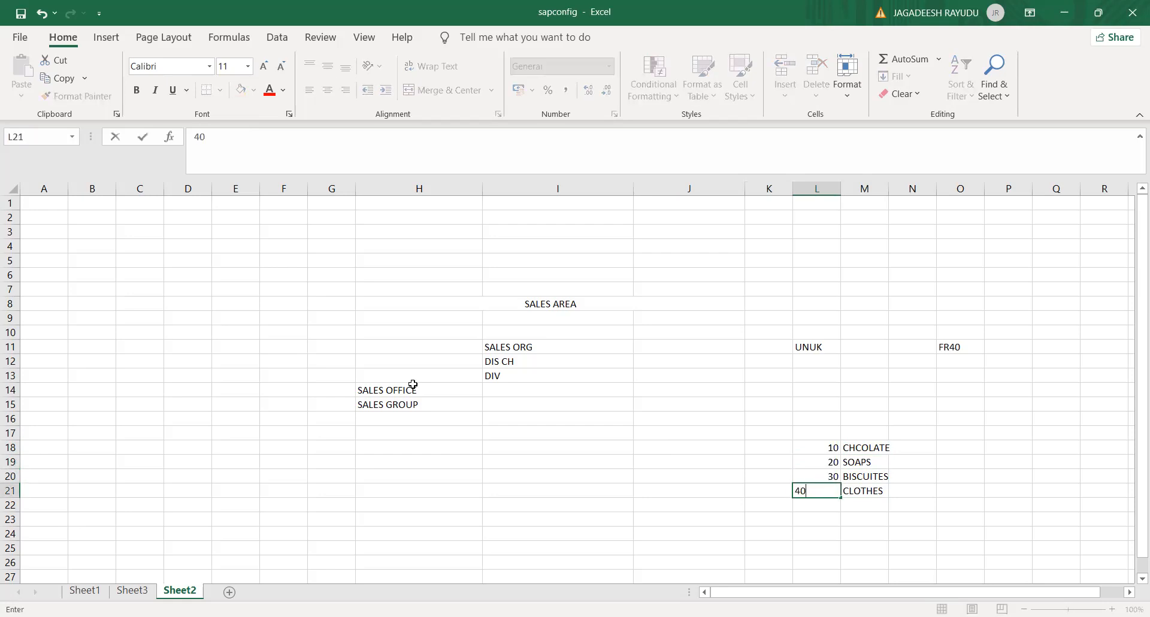
key("Right")
key("Up")
key("Up")
key("Up")
key("Left")
key("Down")
key("Down")
key("Up")
key("Up")
key("Up")
key("Up")
key("Up")
key("Up")
key("Up")
key("Up")
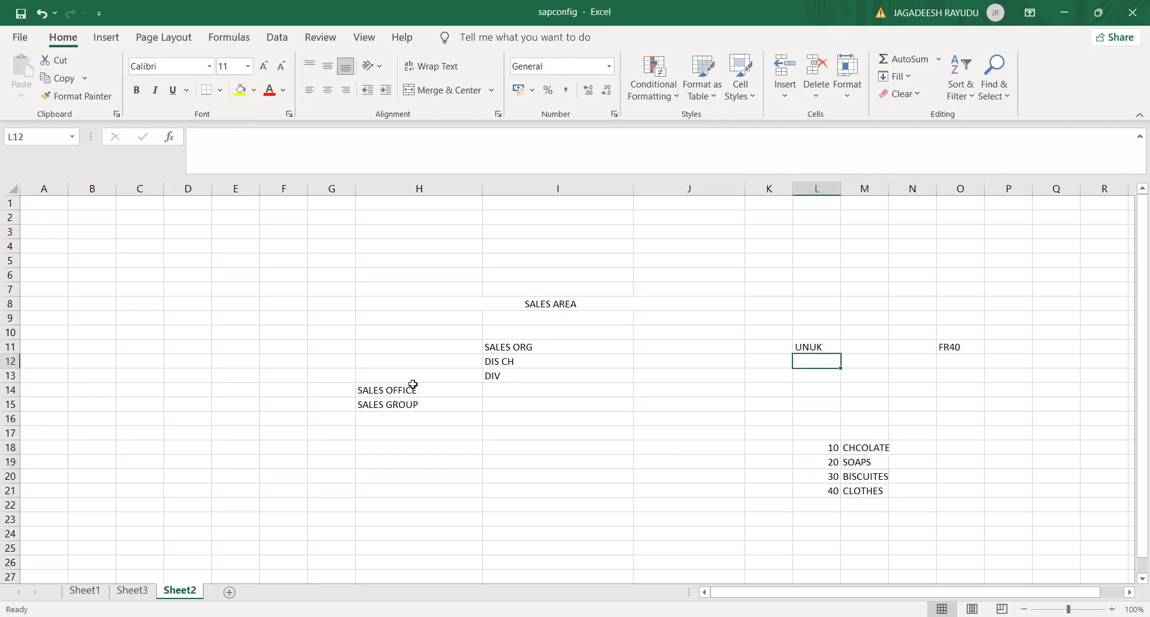
key("Left")
key("Left")
key("Left")
key("Up")
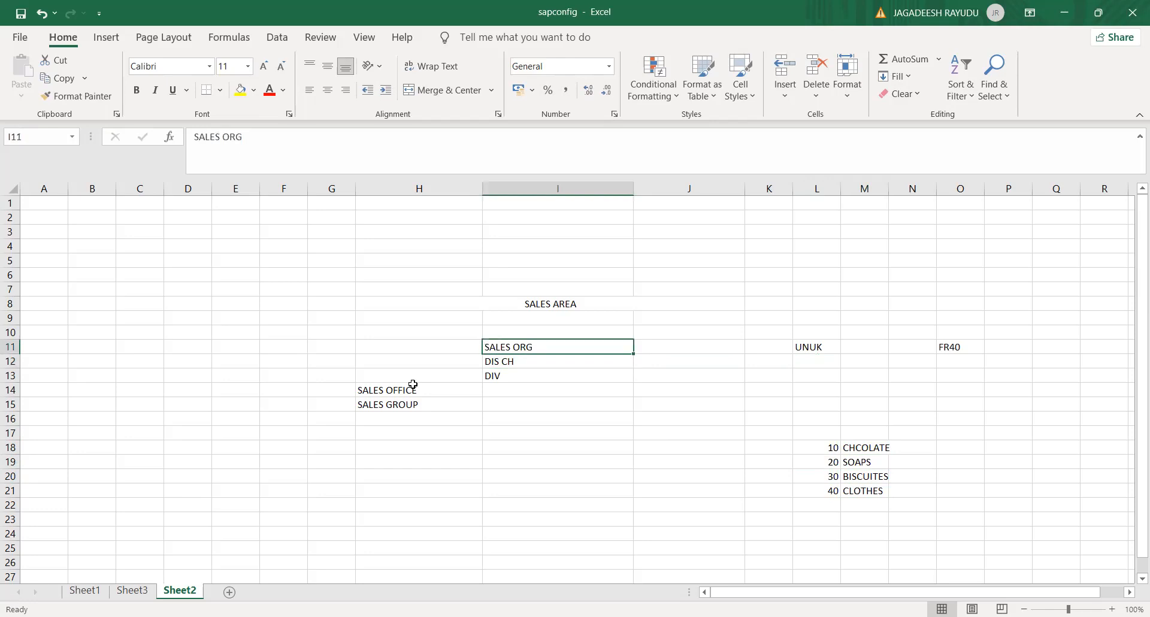
key("Right")
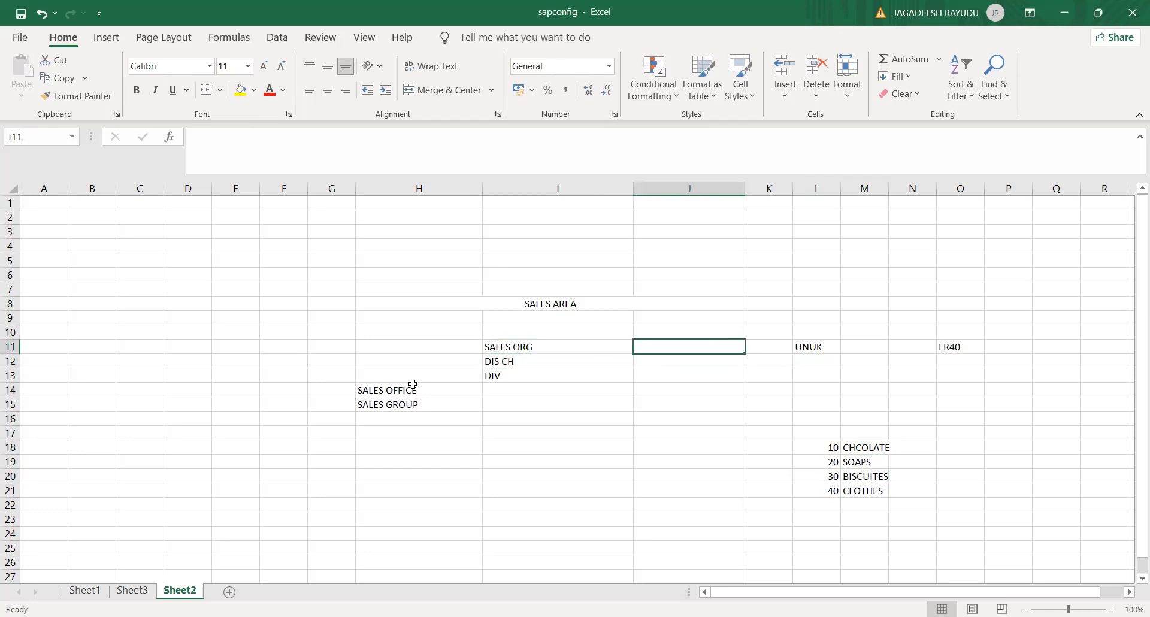
key("Down")
key("Down")
key("Right")
key("Right")
key("Down")
key("Down")
key("Down")
key("Down")
key("Down")
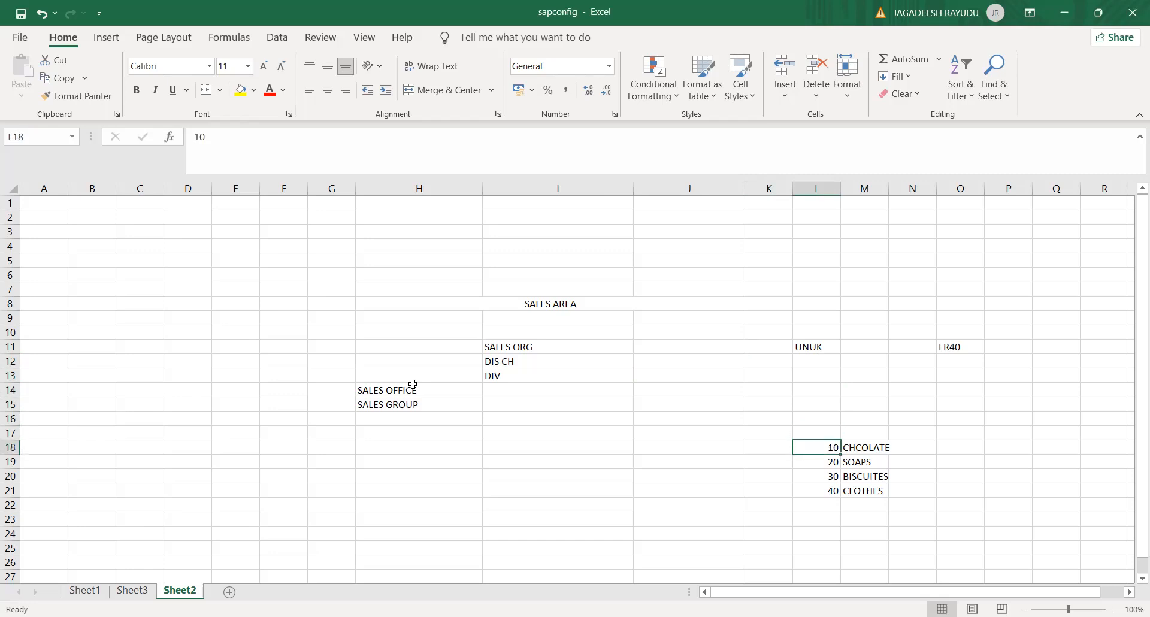
Copy the UNUK code from cell L11 to cell J18, in the same row as the CHCOLATE product.
key("Up")
key("Up")
key("Up")
key("Up")
key("Up")
key("Up")
key("Up")
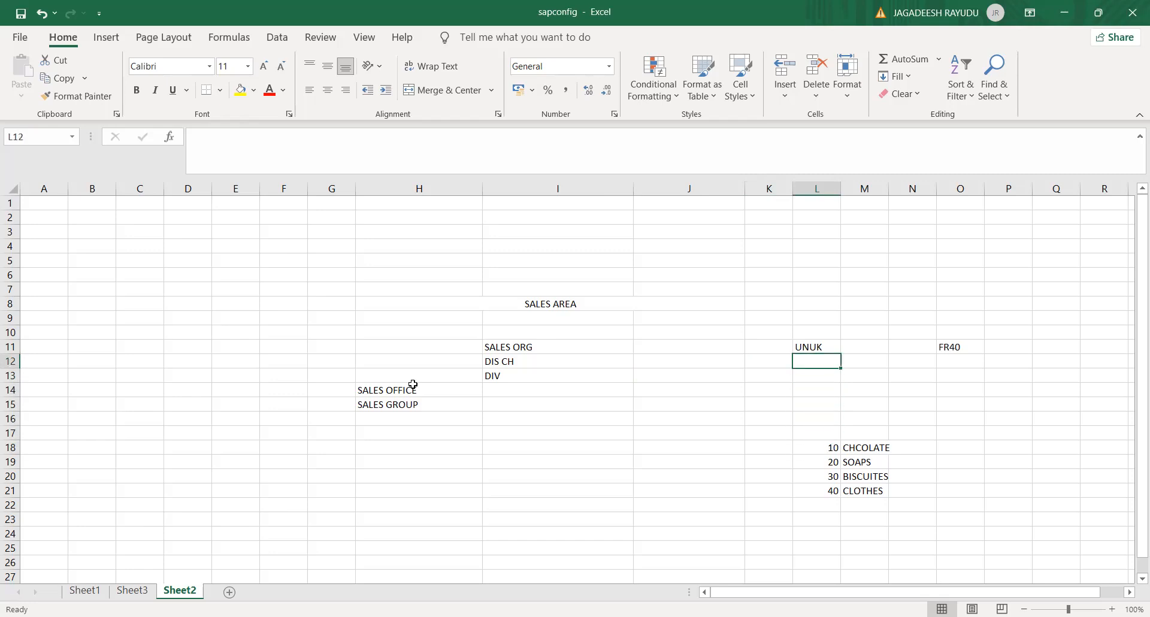
key("ctrl+c")
key("Left")
key("Left")
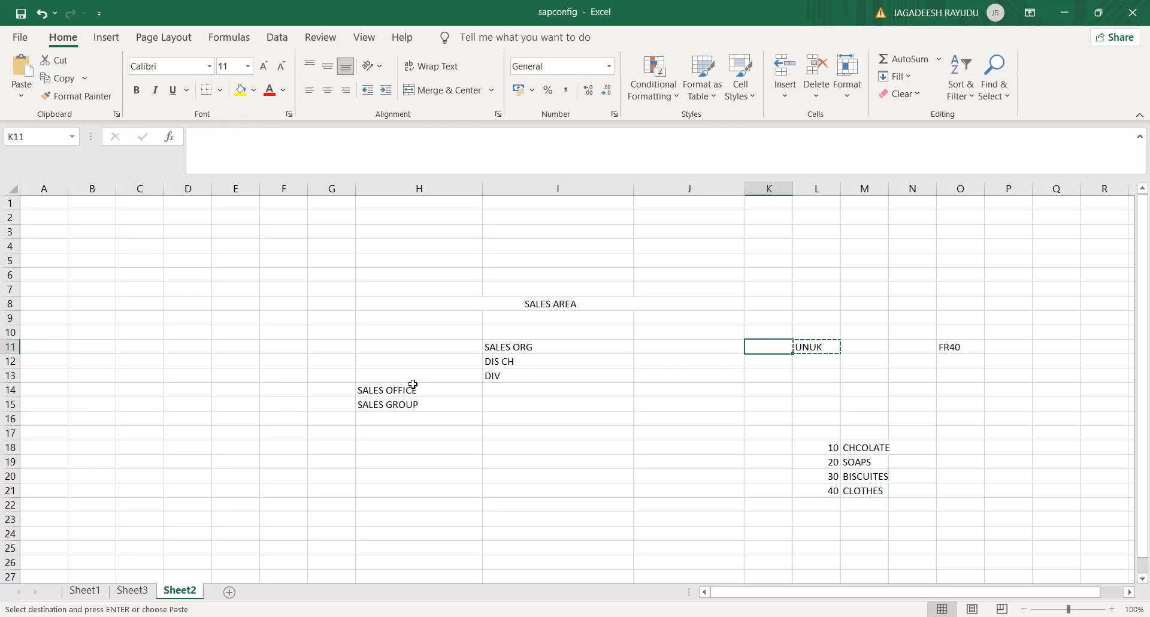
key("Down")
key("Down")
key("Down")
key("Down")
key("Down")
key("Down")
key("Down")
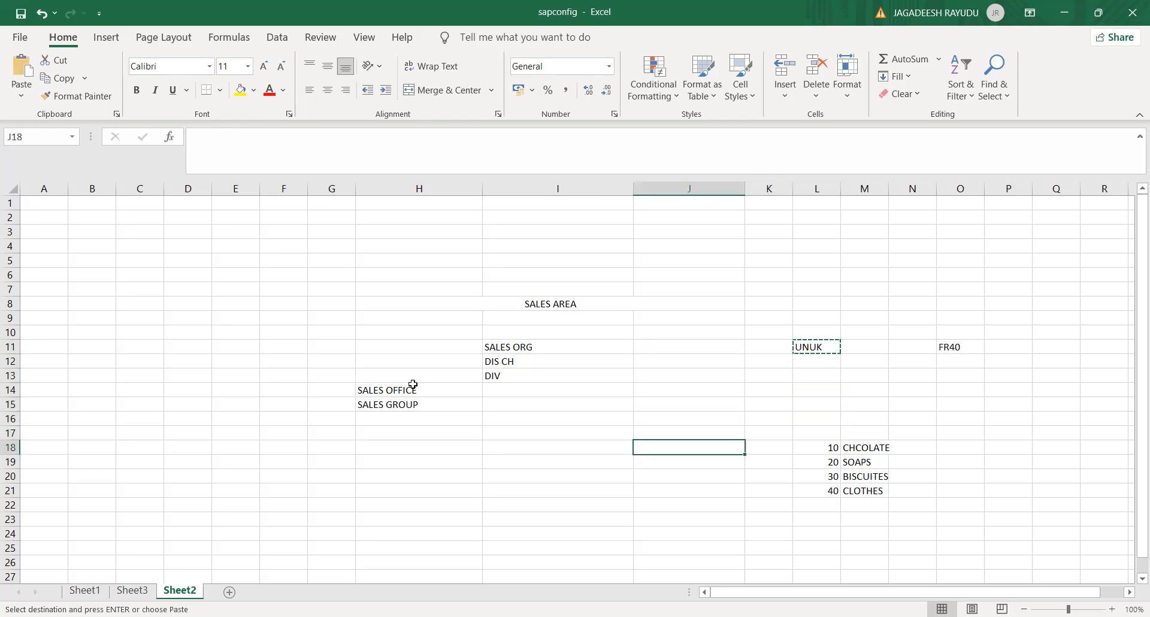
key("ctrl+v")
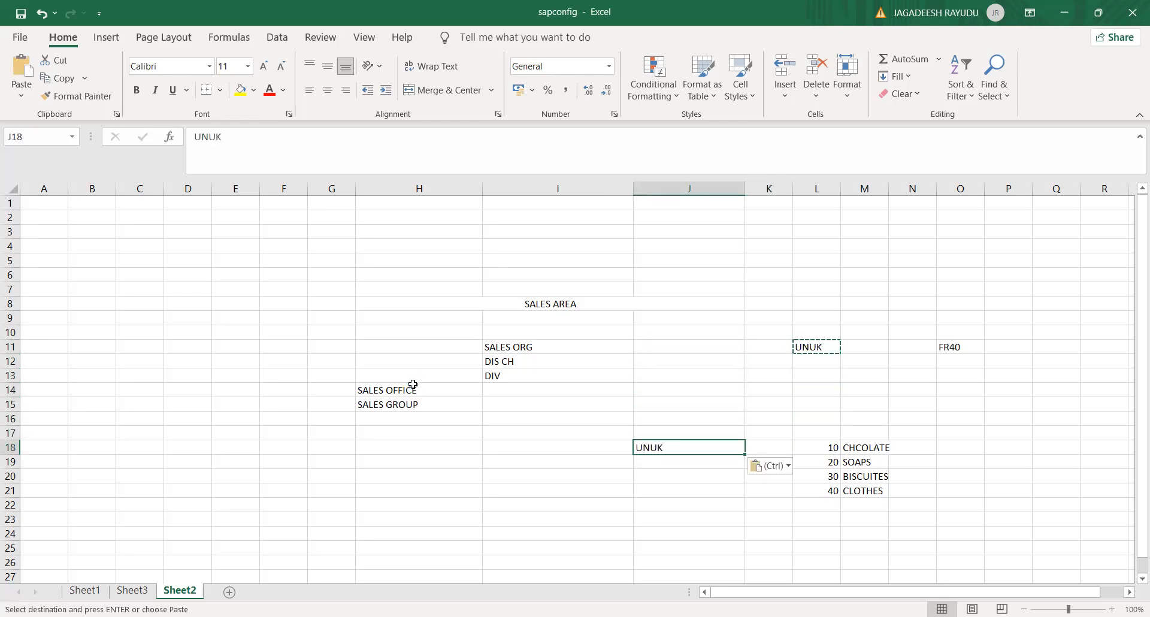
Add the heading DIV in cell L17 above the division codes and SALES ORG in cell J17 above UNUK.
key("Up")
key("Right")
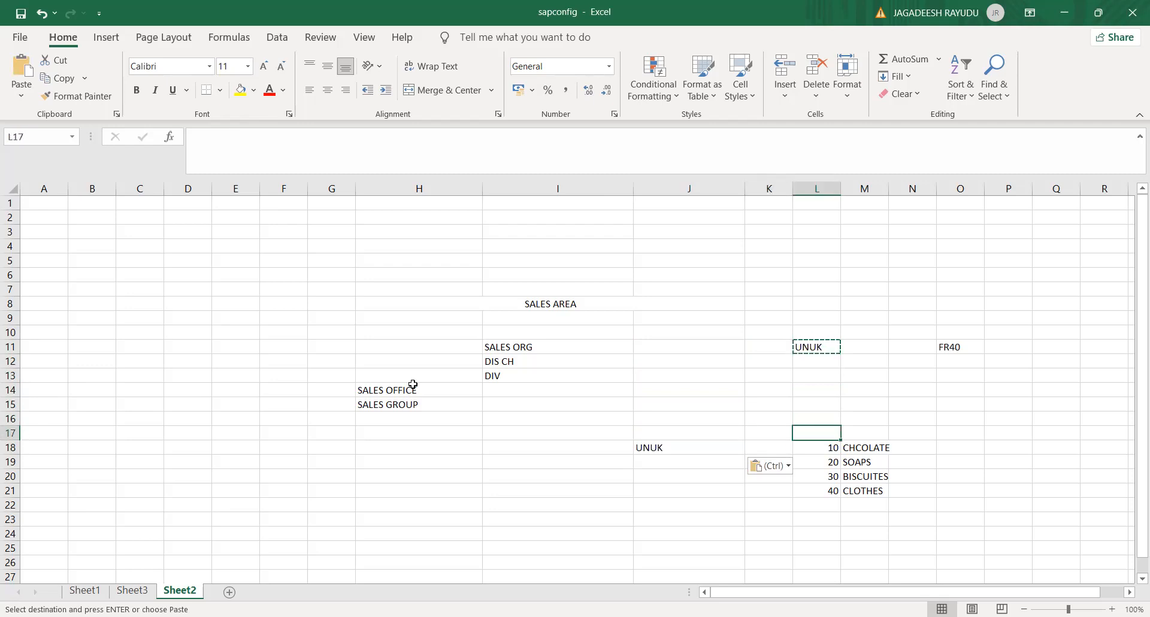
type("DIV")
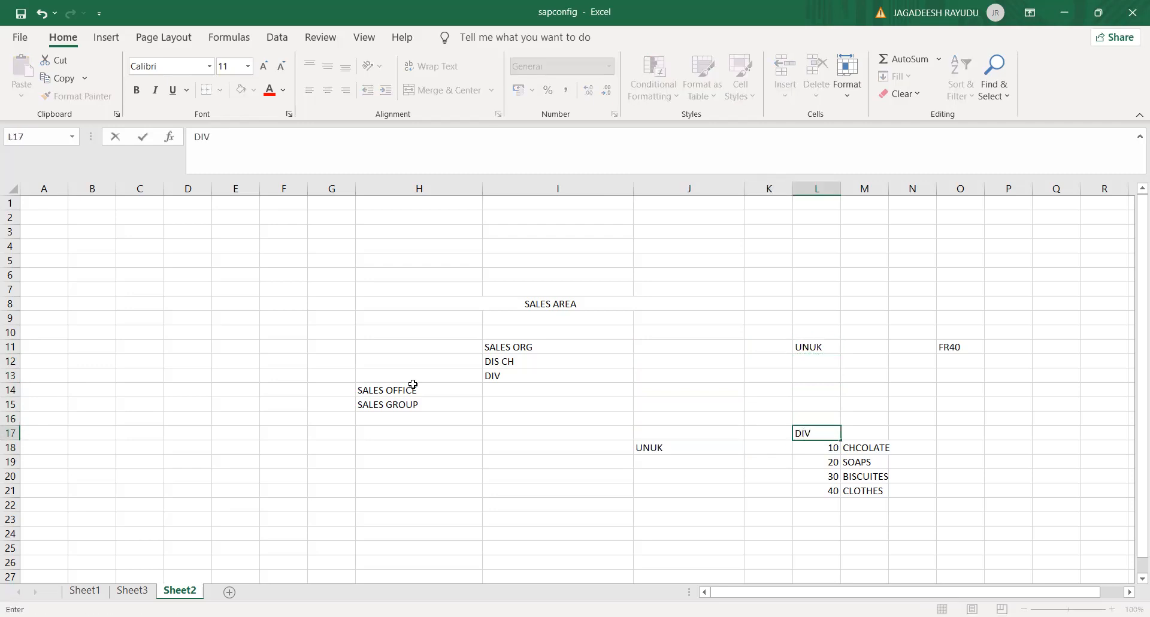
key("Up")
key("Left")
key("Left")
key("Down")
type("SALES ORG")
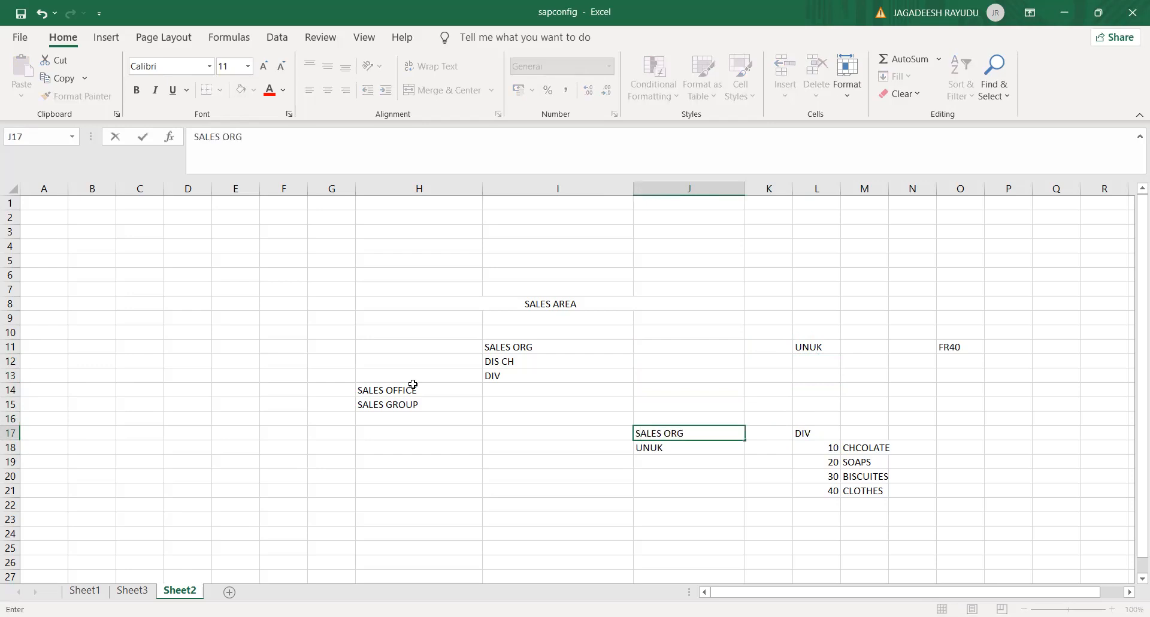
key("Return")
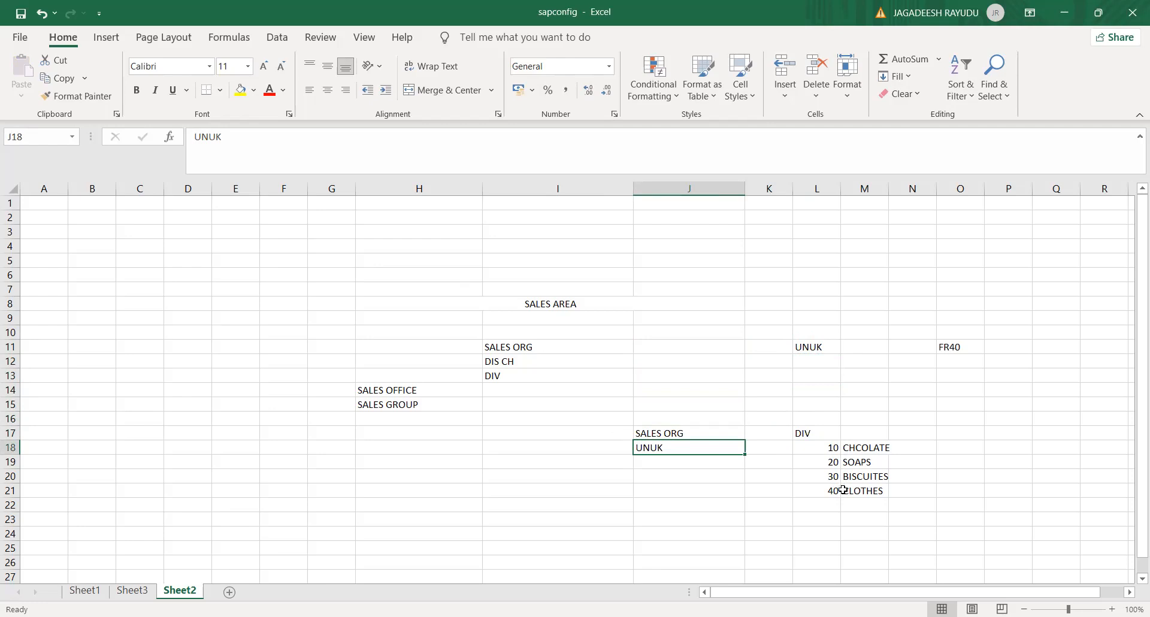
Enter four people's first names in cells P17 to P20, one per row, beside the product list.
left_click(1037, 417)
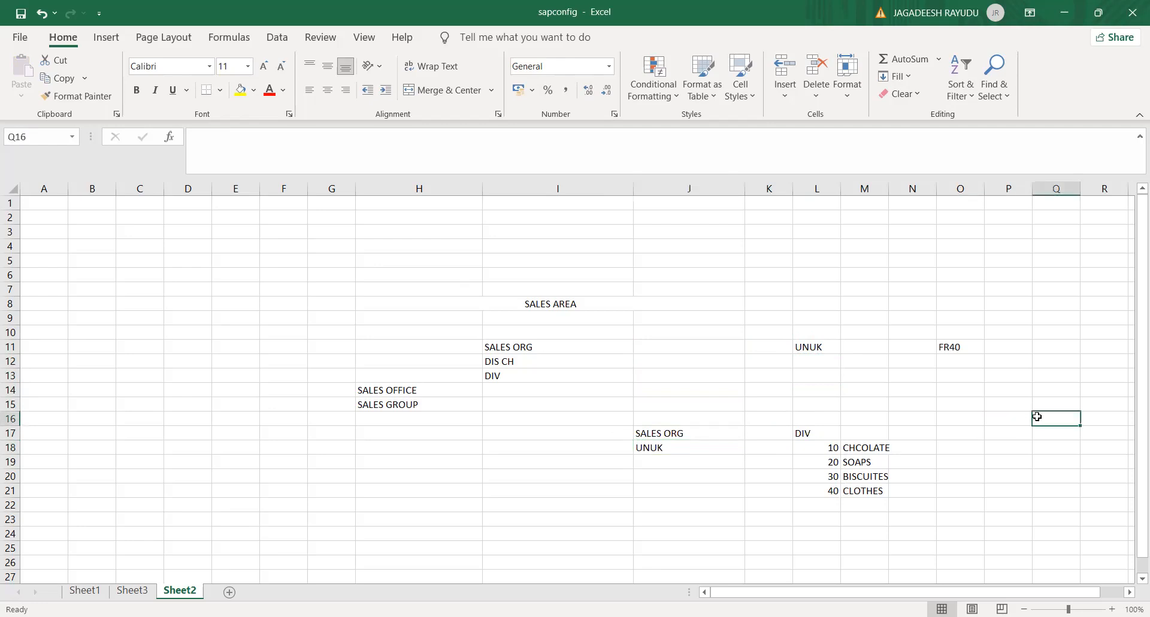
left_click(1015, 438)
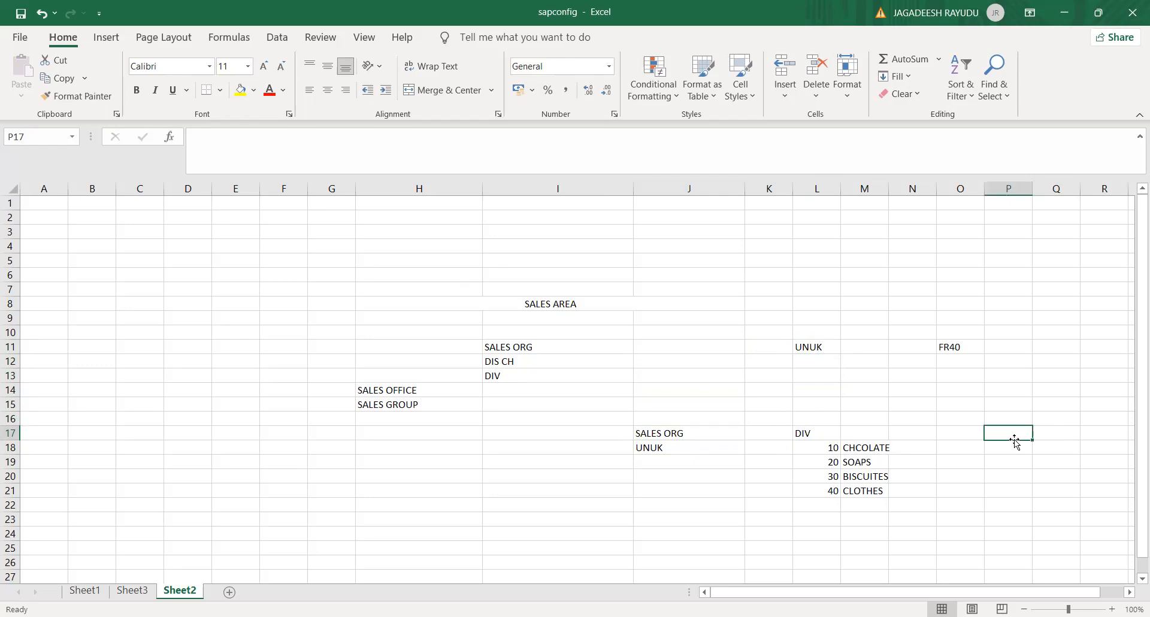
type("RAM")
key("Return")
type("KRISHNA")
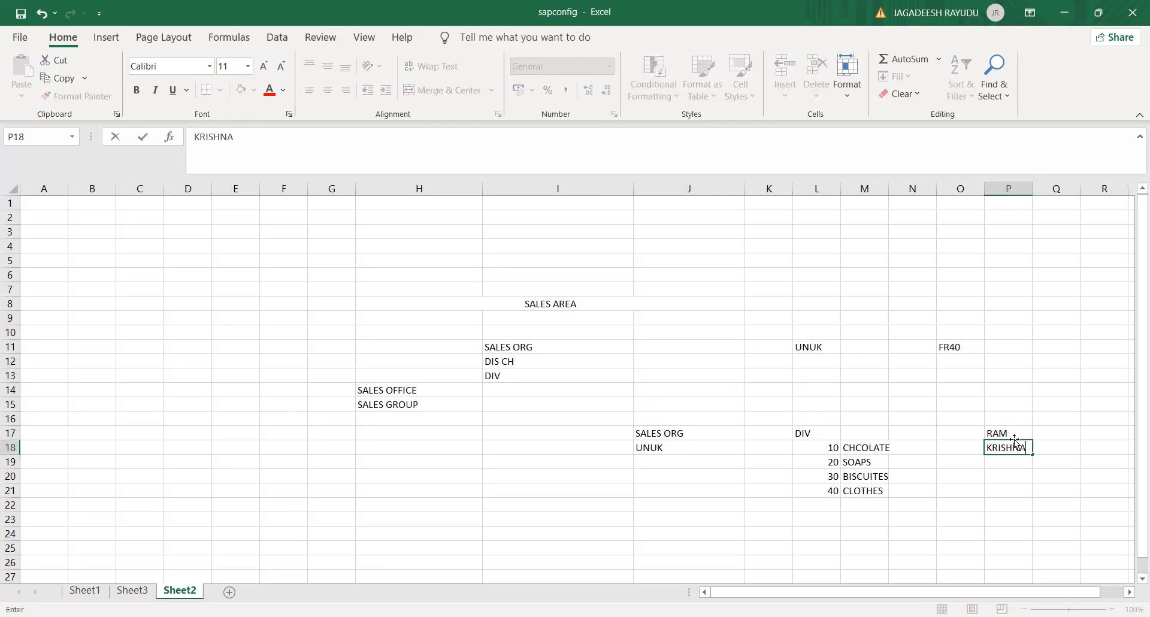
key("Return")
type("JOSEPH")
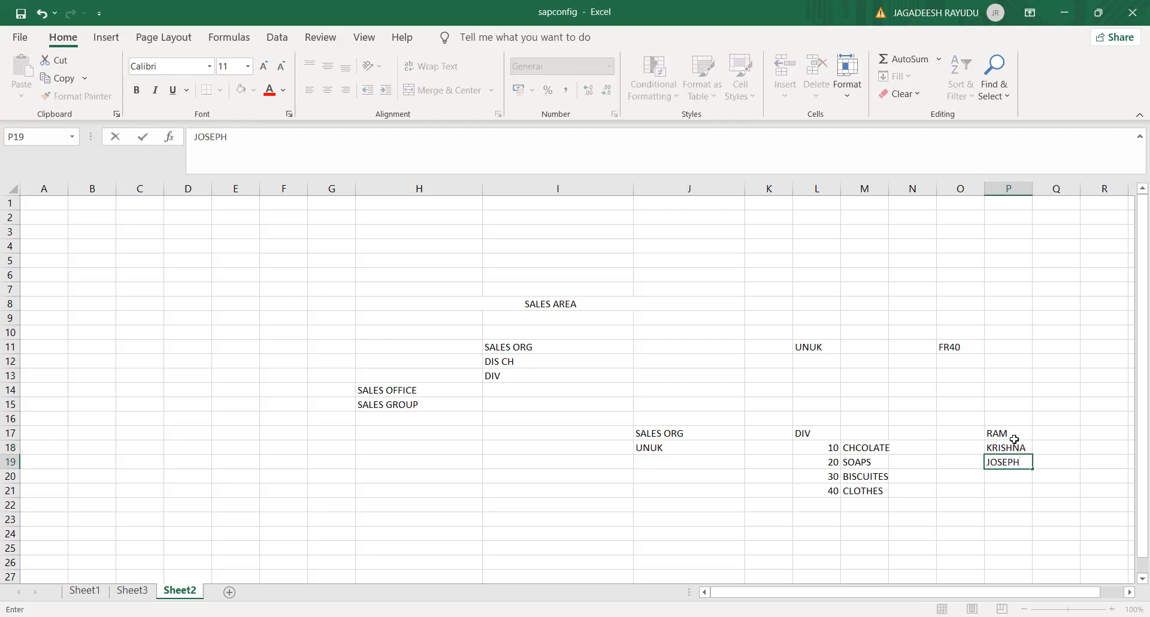
key("Return")
type("KING")
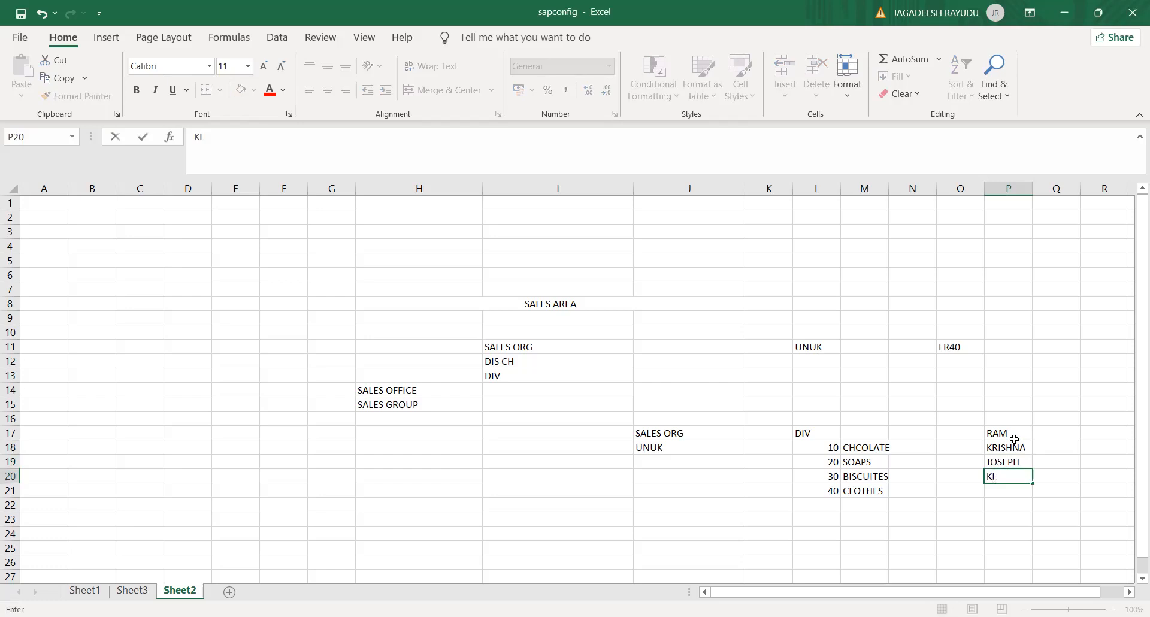
key("Return")
key("Up")
key("Up")
key("Up")
key("Up")
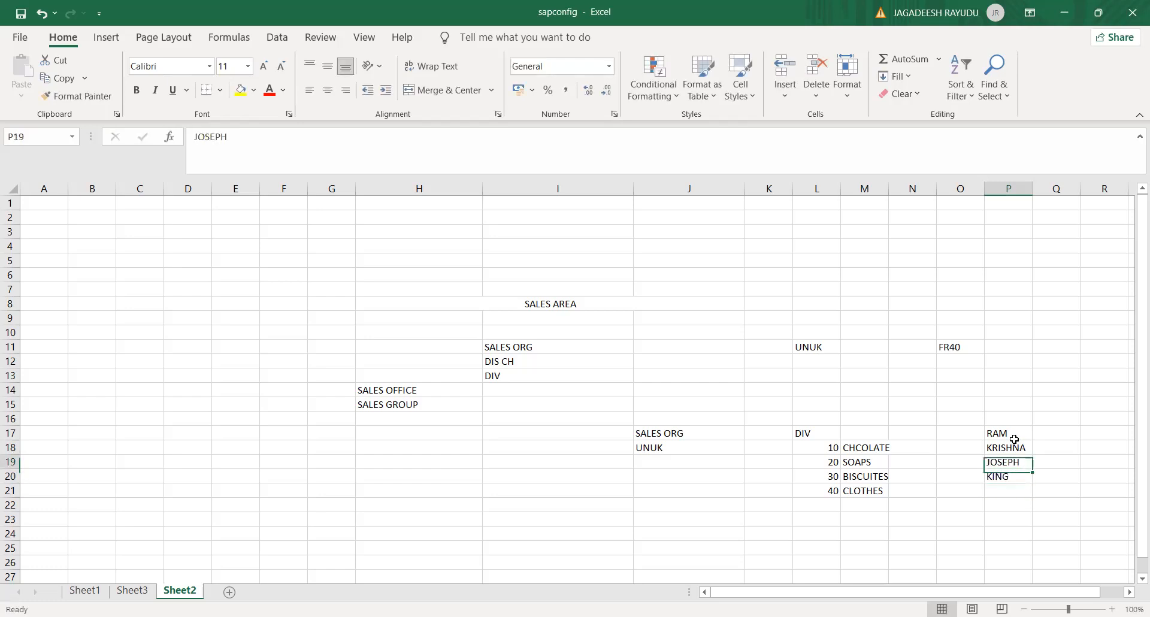
key("Left")
key("Left")
key("Right")
key("Right")
key("Left")
key("Left")
key("Left")
key("Right")
key("Right")
key("Right")
key("Left")
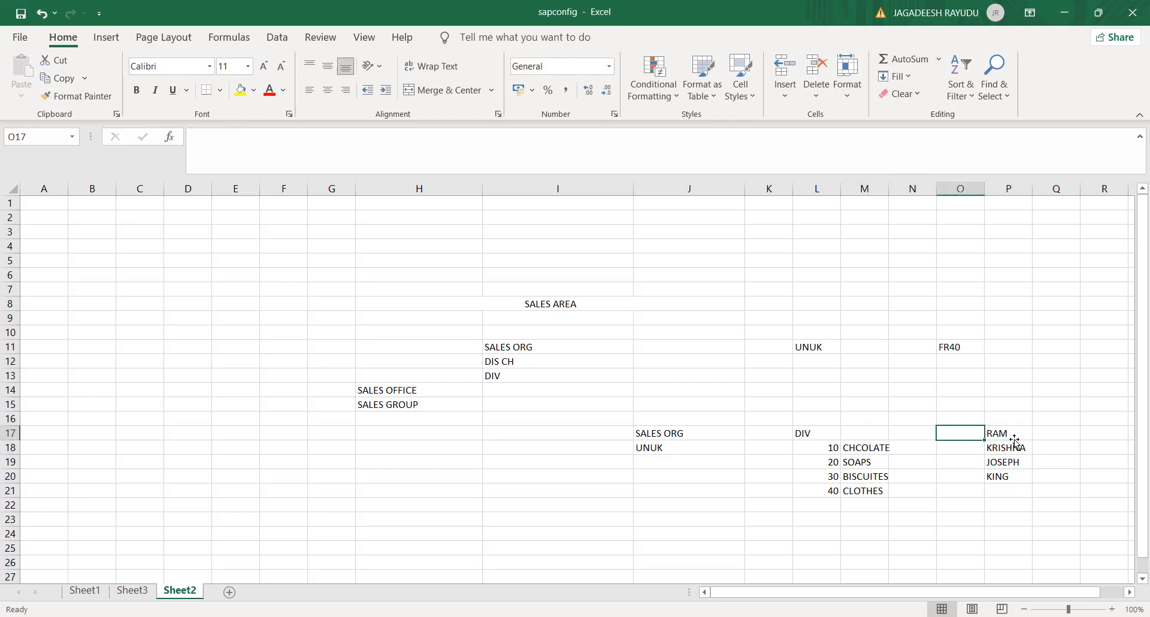
Enter the label OUTLETS in cell I23, below the SALES ORG and DIV block.
key("Left")
key("Left")
key("Left")
key("Left")
key("Left")
key("Left")
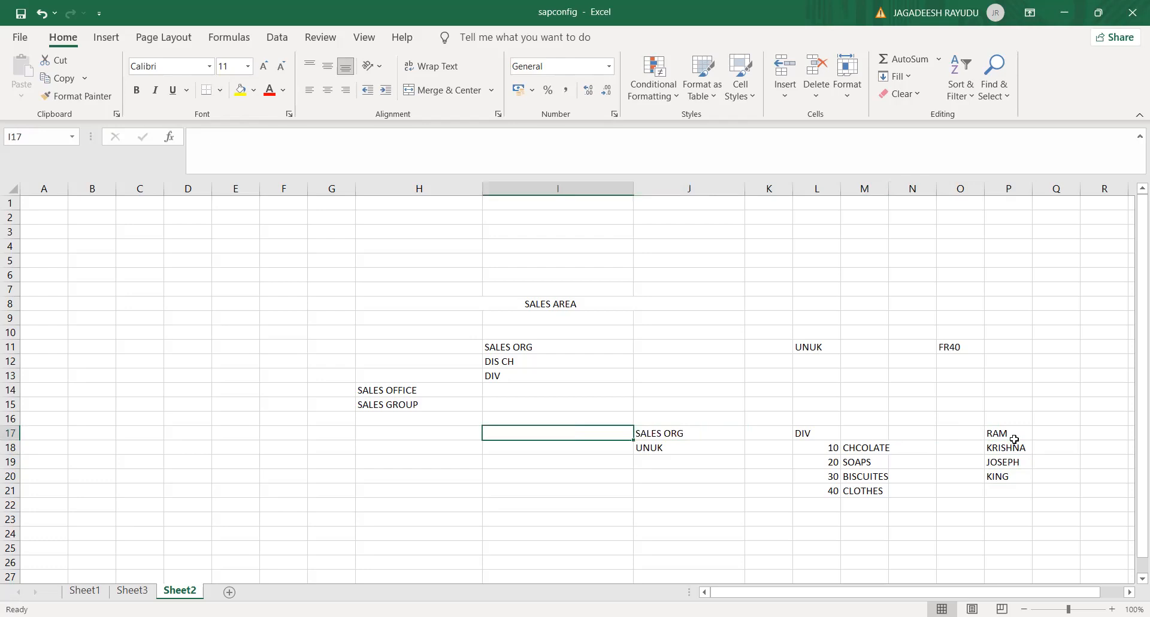
key("Right")
key("Down")
key("Down")
key("Down")
key("Down")
key("Down")
key("Down")
key("Down")
key("Up")
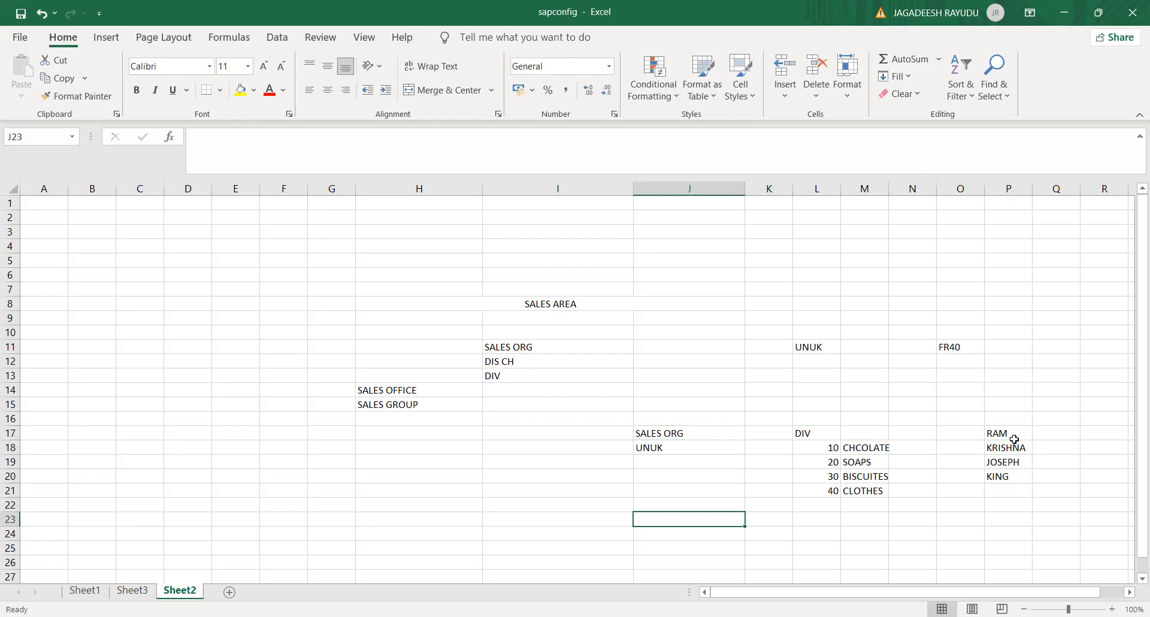
key("Left")
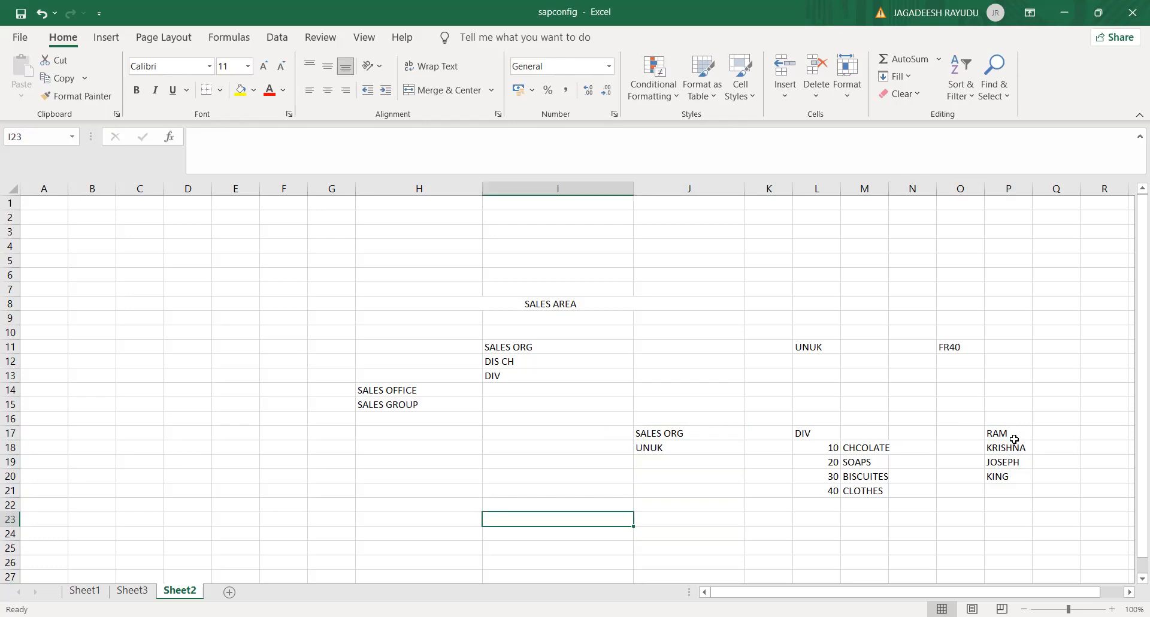
type("OUTLETS")
key("Return")
key("Up")
key("Right")
key("Left")
key("Right")
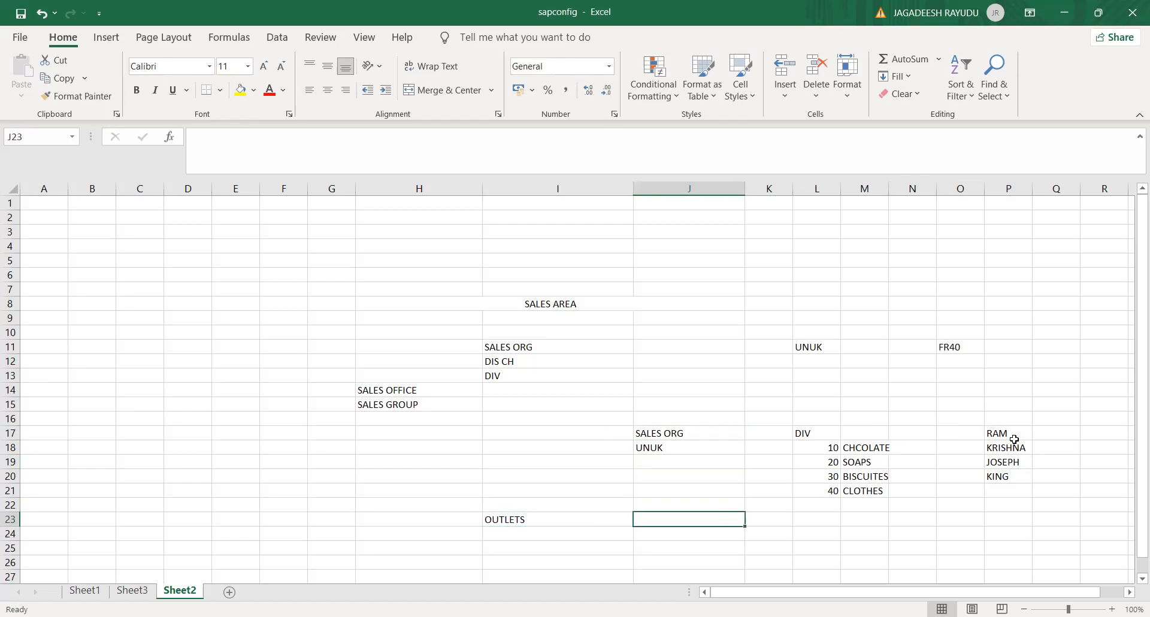
key("Left")
key("Up")
key("Up")
key("Up")
key("Up")
key("Up")
key("Down")
key("Down")
key("Down")
key("Down")
key("Down")
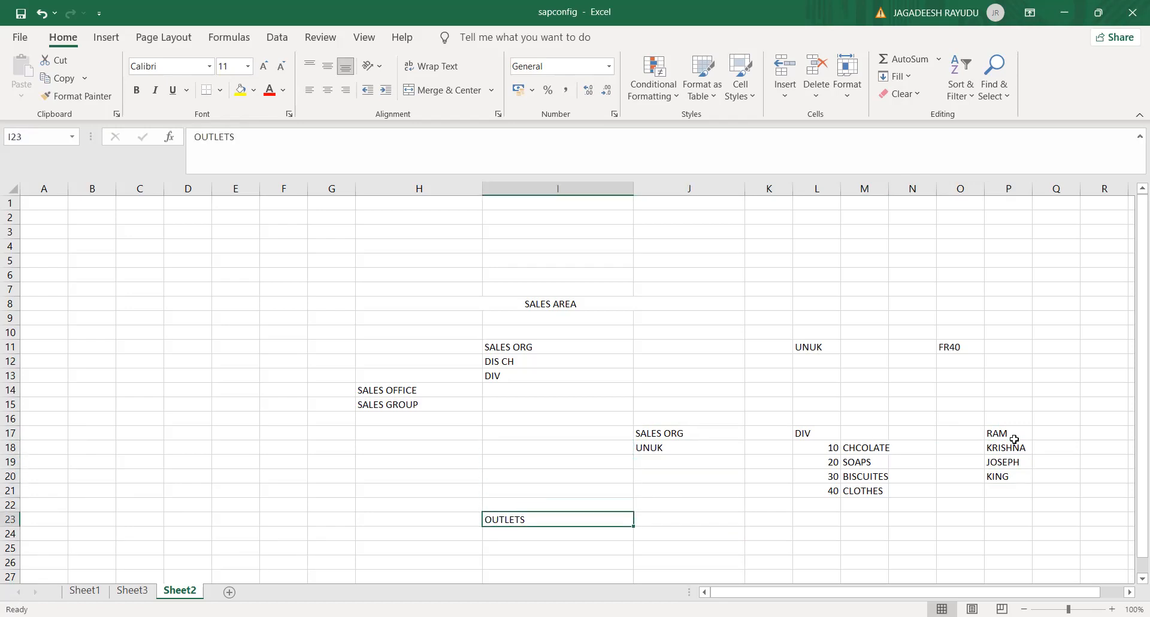
key("Right")
key("Up")
key("Up")
key("Up")
key("Up")
key("Up")
key("Up")
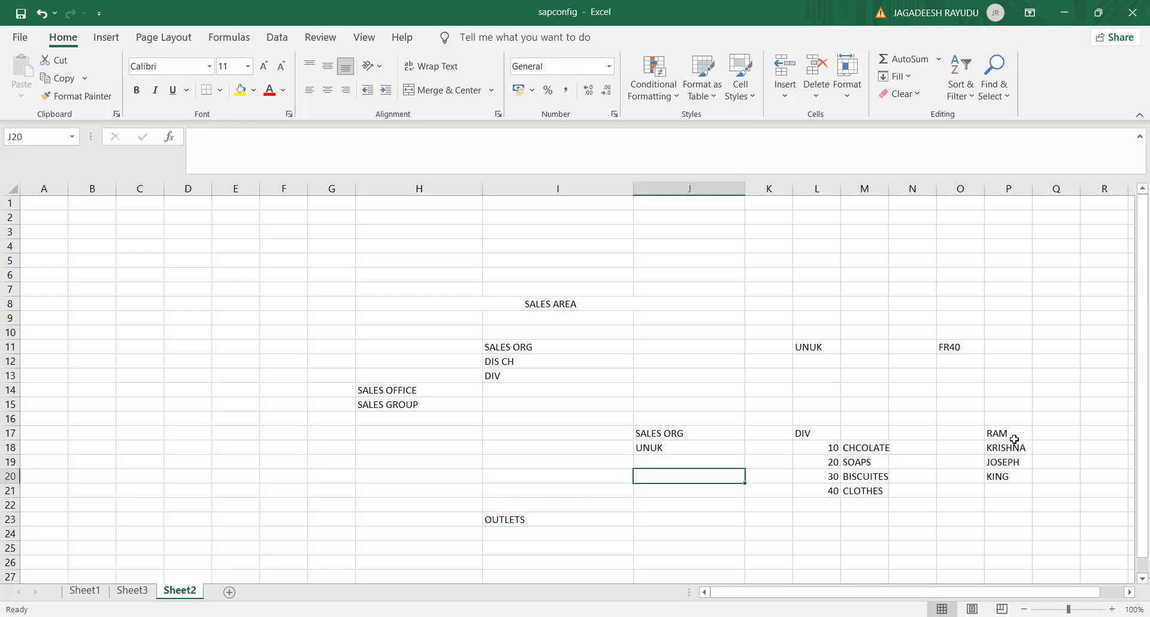
Enter the label DR in cell K17, between the SALES ORG and DIV headings.
key("Right")
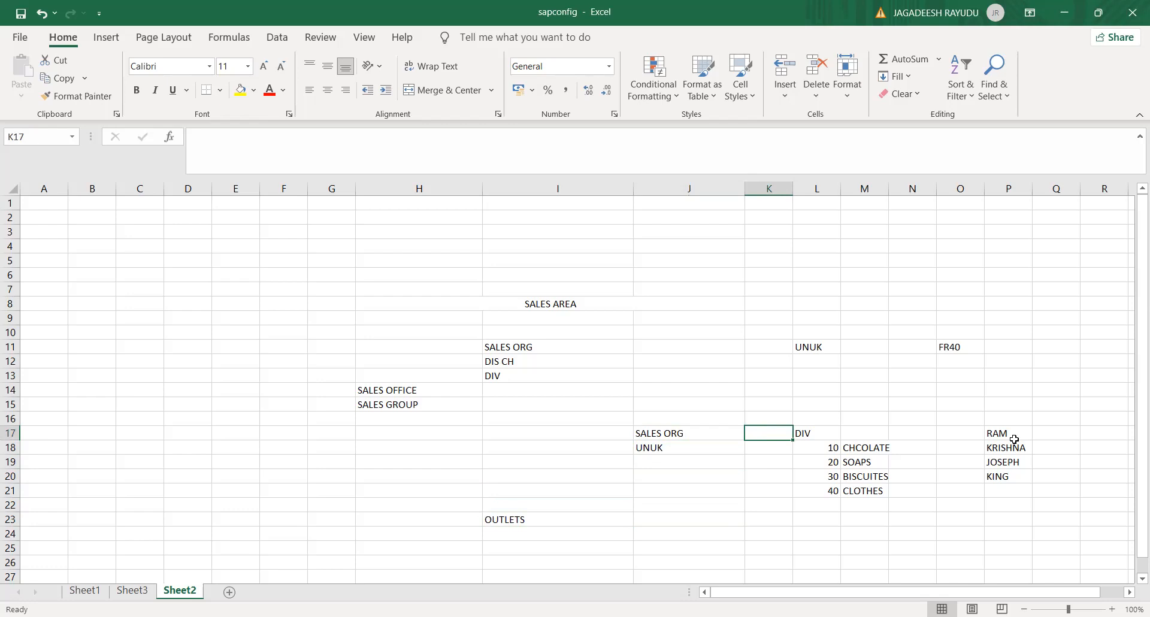
key("Left")
key("Right")
key("Left")
key("Right")
type("DR")
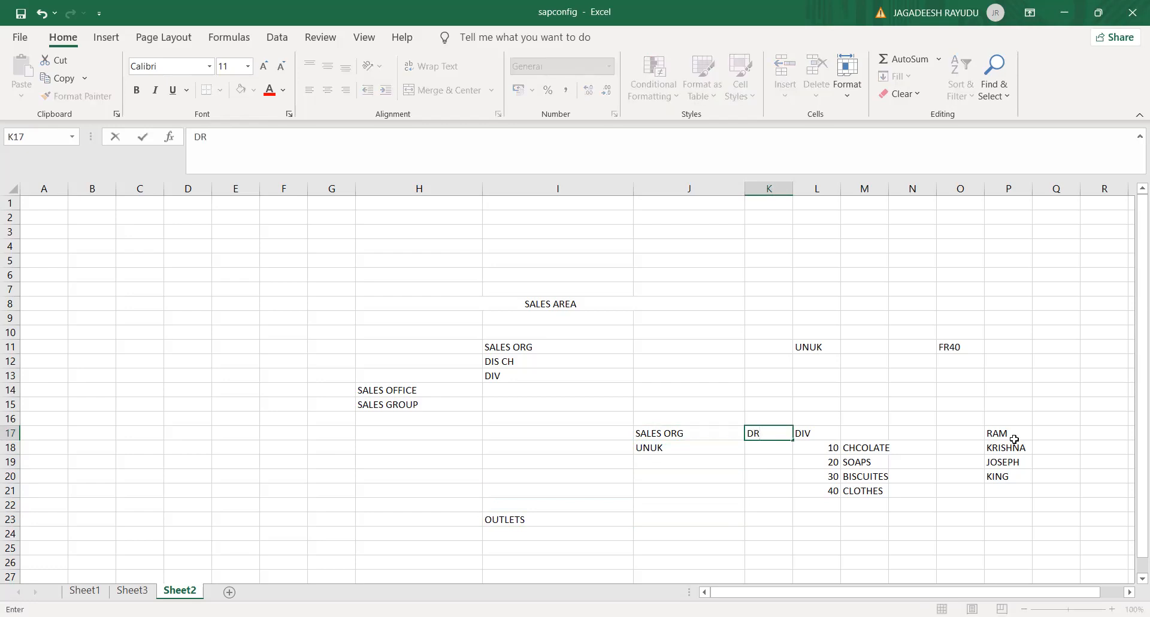
key("BackSpace")
key("BackSpace")
type("01")
key("Return")
key("Up")
type("DR")
key("Return")
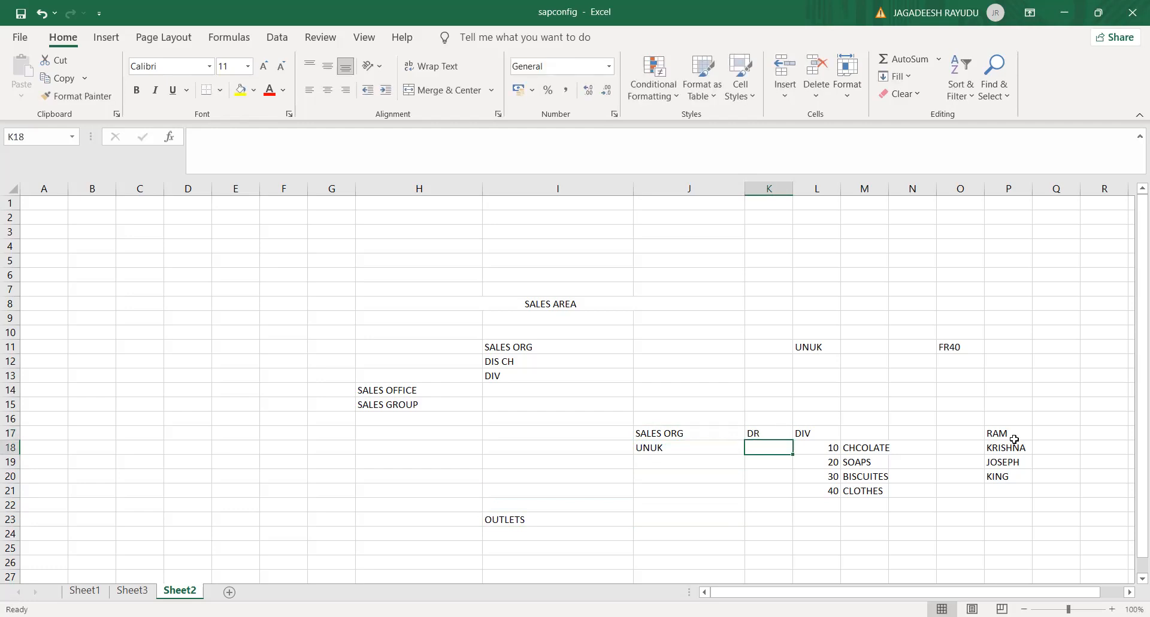
key("Down")
key("Down")
key("Left")
key("Left")
key("Left")
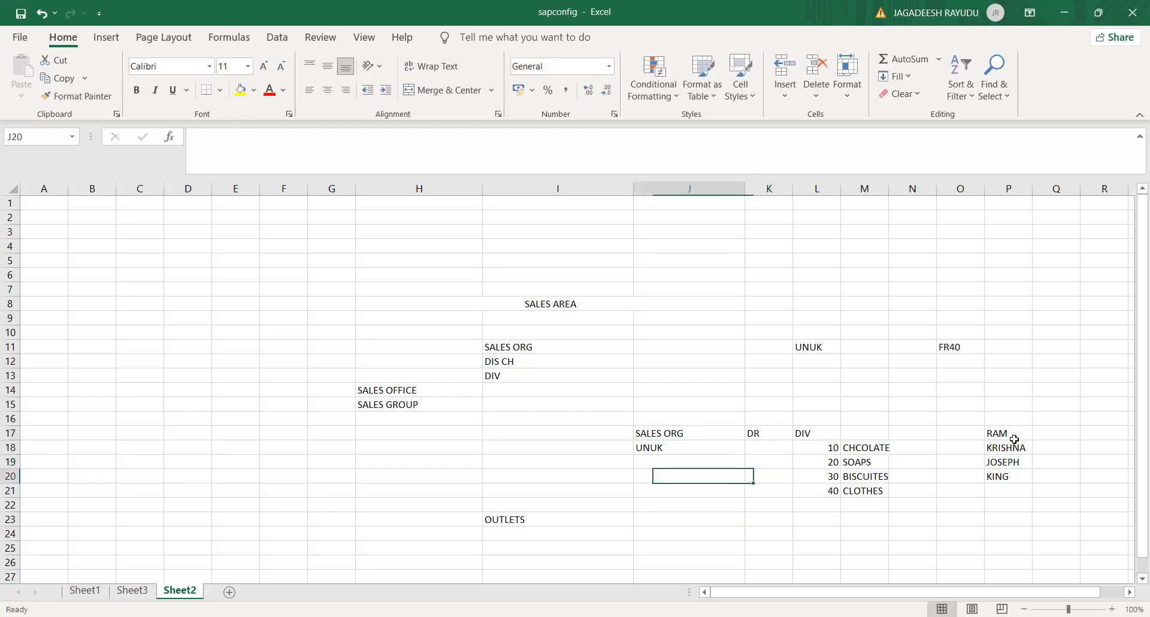
key("Right")
key("Right")
key("Down")
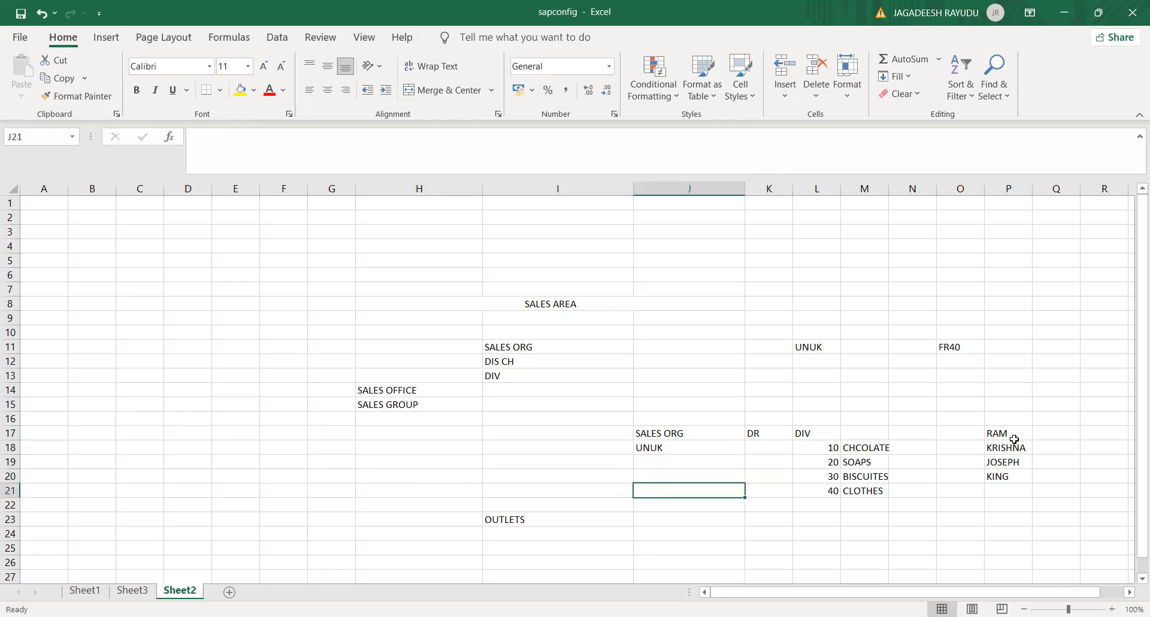
key("Left")
key("Left")
key("Up")
key("Up")
key("Up")
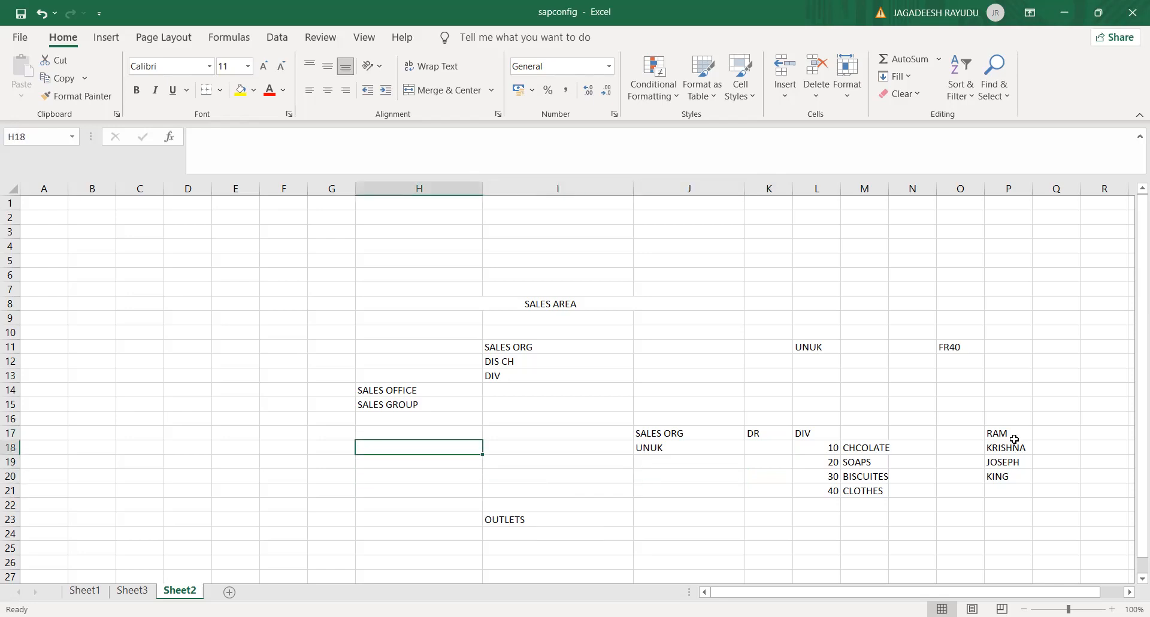
key("Right")
key("Right")
key("Up")
key("Down")
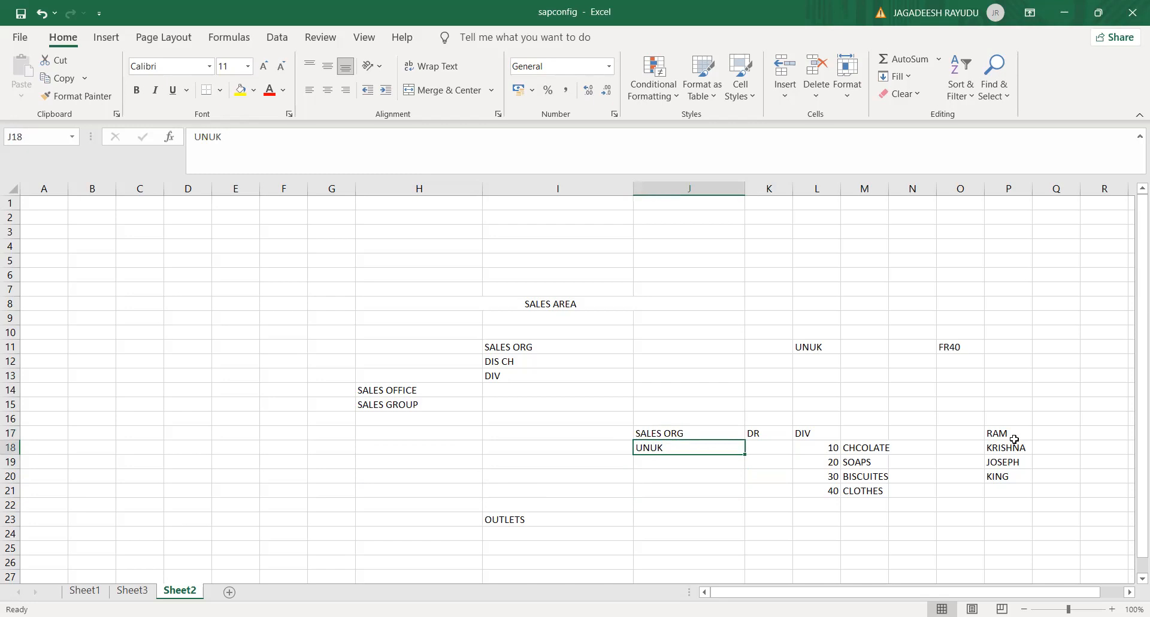
key("Left")
key("Up")
key("Up")
key("Up")
key("Up")
key("Up")
key("Up")
key("Up")
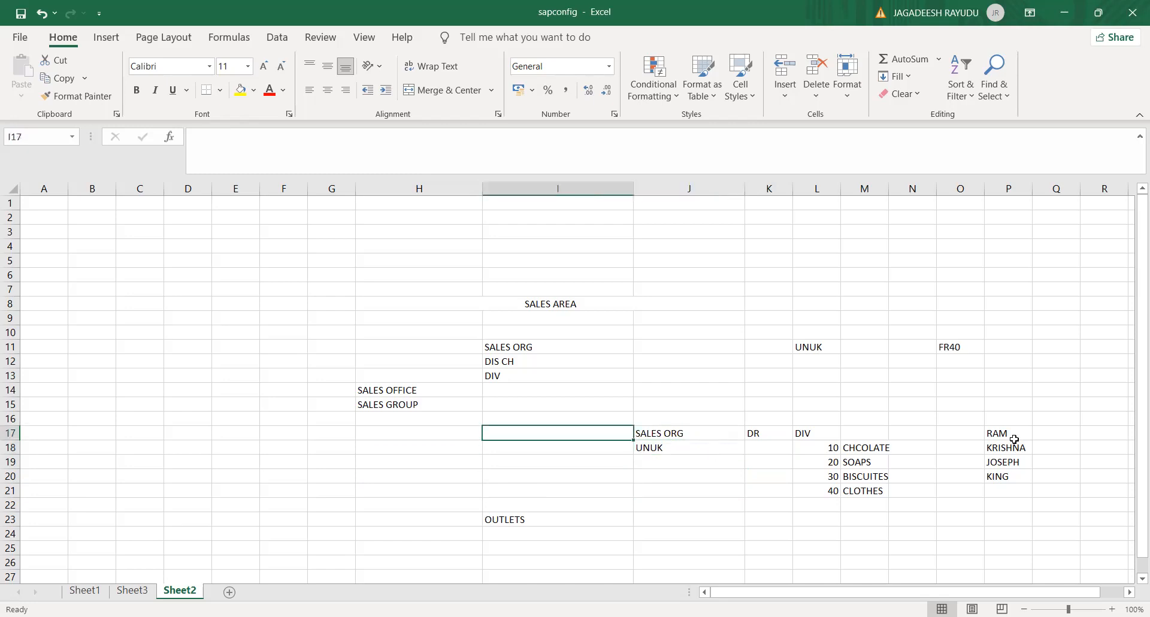
key("Down")
key("Down")
key("Down")
key("Down")
key("Down")
key("Down")
key("Down")
key("Down")
key("Down")
key("Down")
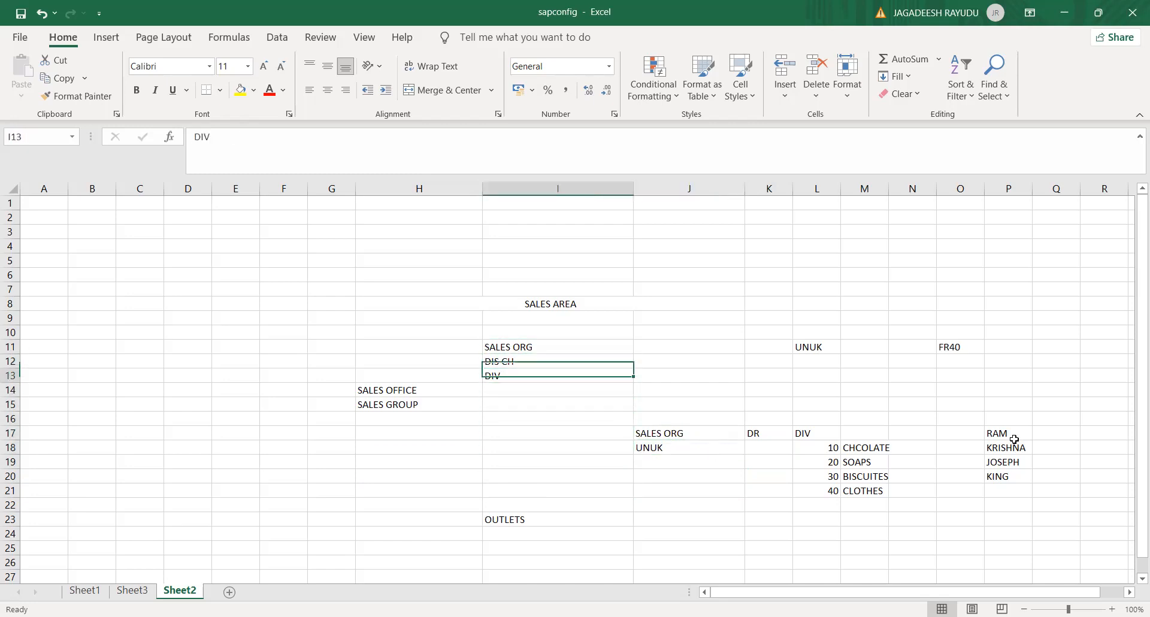
Enter the distribution channel codes RE in cell K18 and WH in cell K19, below DR.
key("Right")
key("Right")
key("Up")
key("Up")
key("Up")
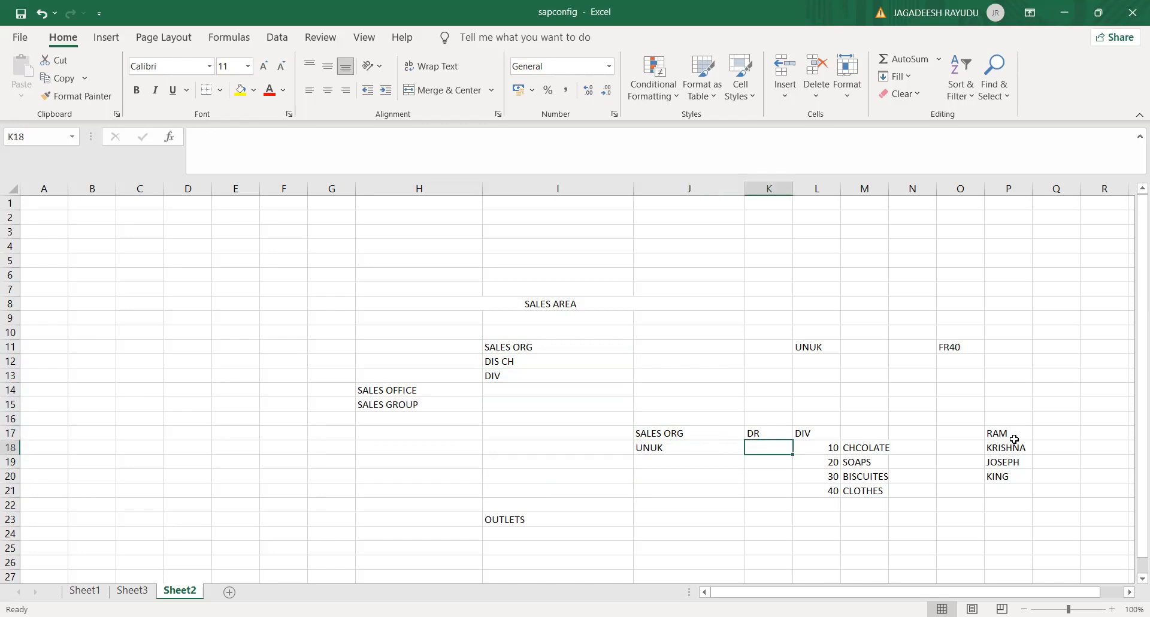
type("RE")
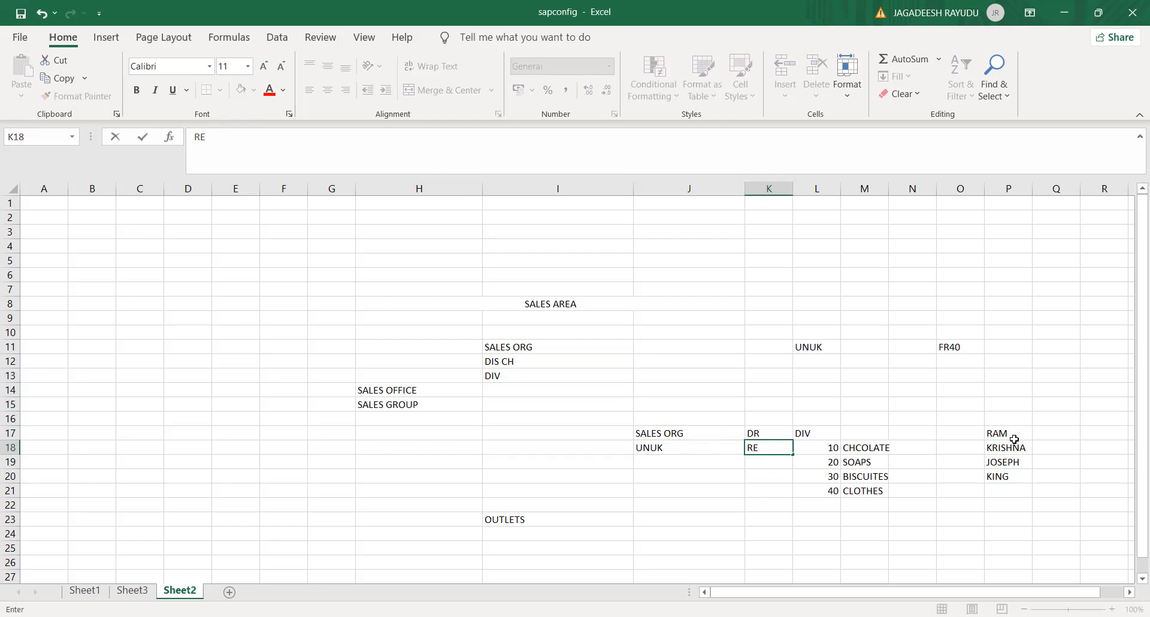
key("Return")
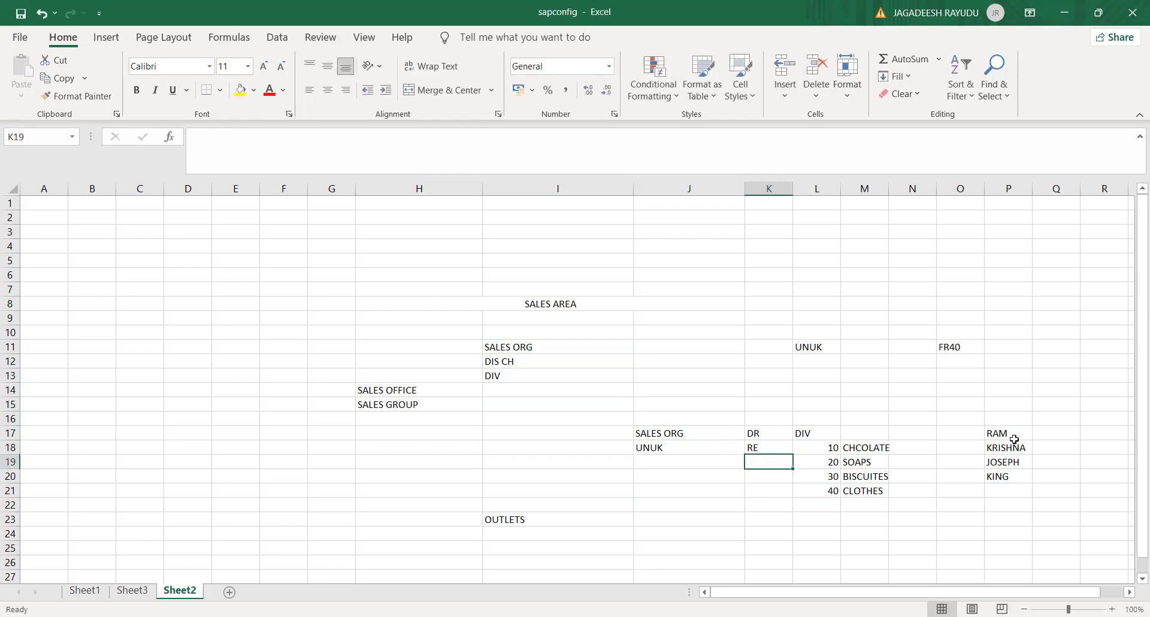
type("D")
key("BackSpace")
type("WH")
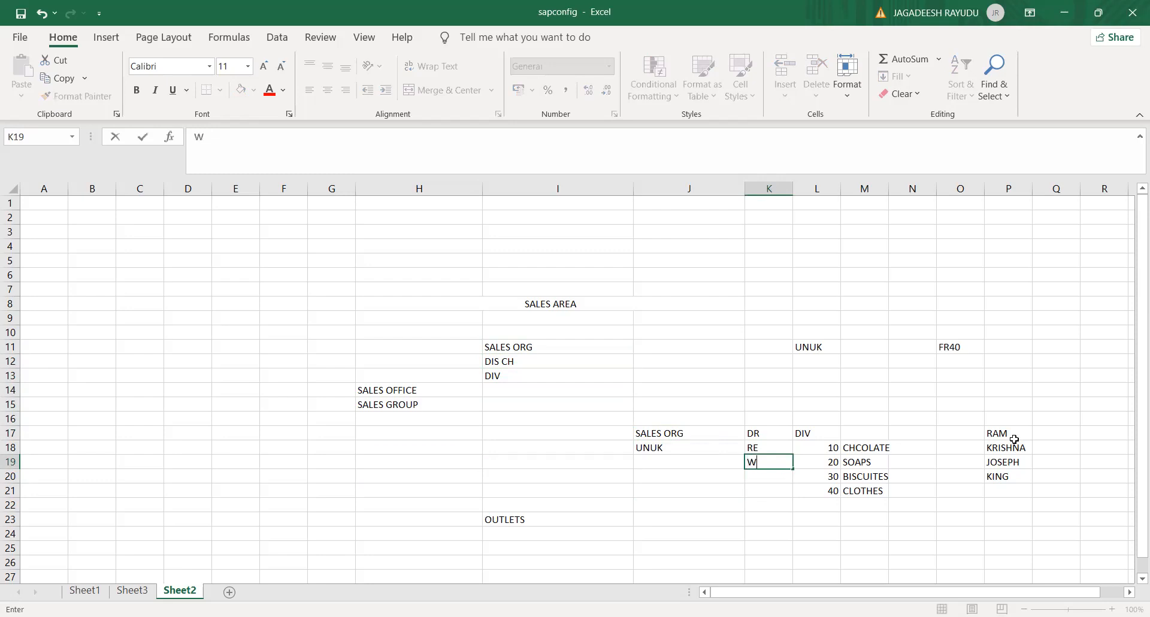
key("Return")
key("Up")
key("Up")
key("Down")
key("Down")
key("Up")
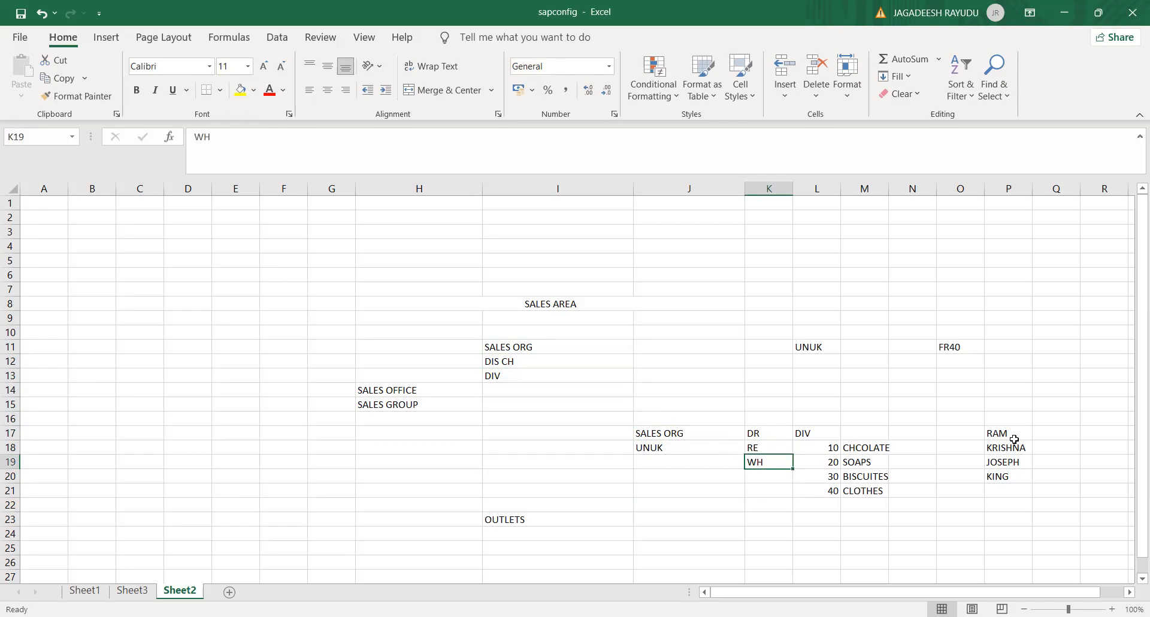
key("Up")
key("Up")
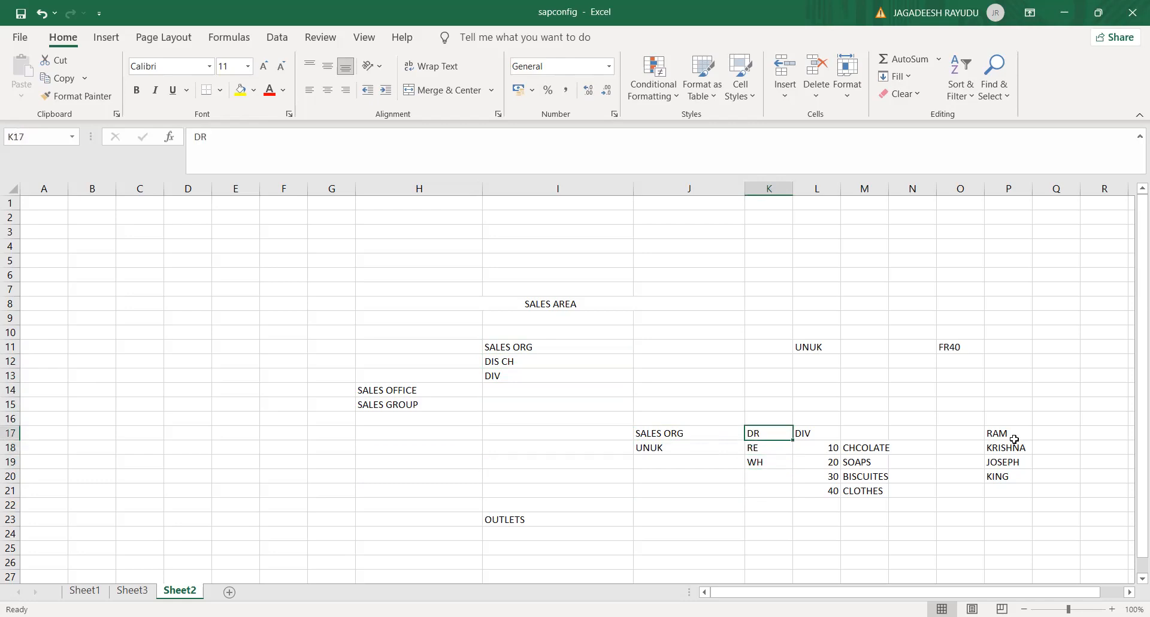
key("Down")
key("Down")
key("Left")
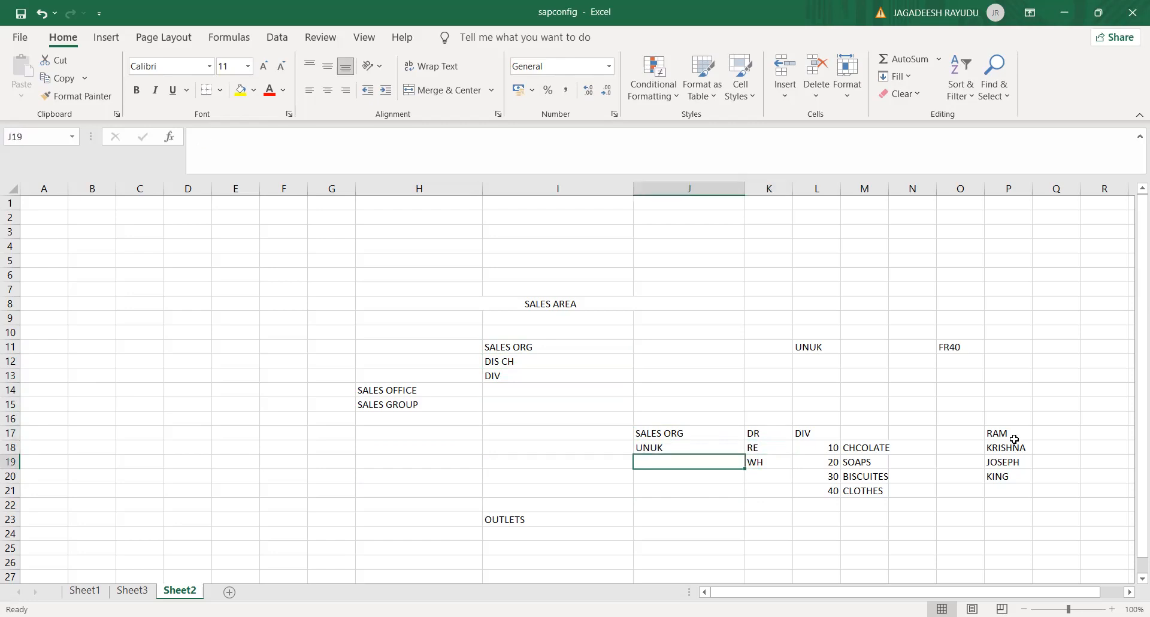
key("Down")
key("Up")
key("Right")
key("Down")
key("Down")
key("Down")
key("Down")
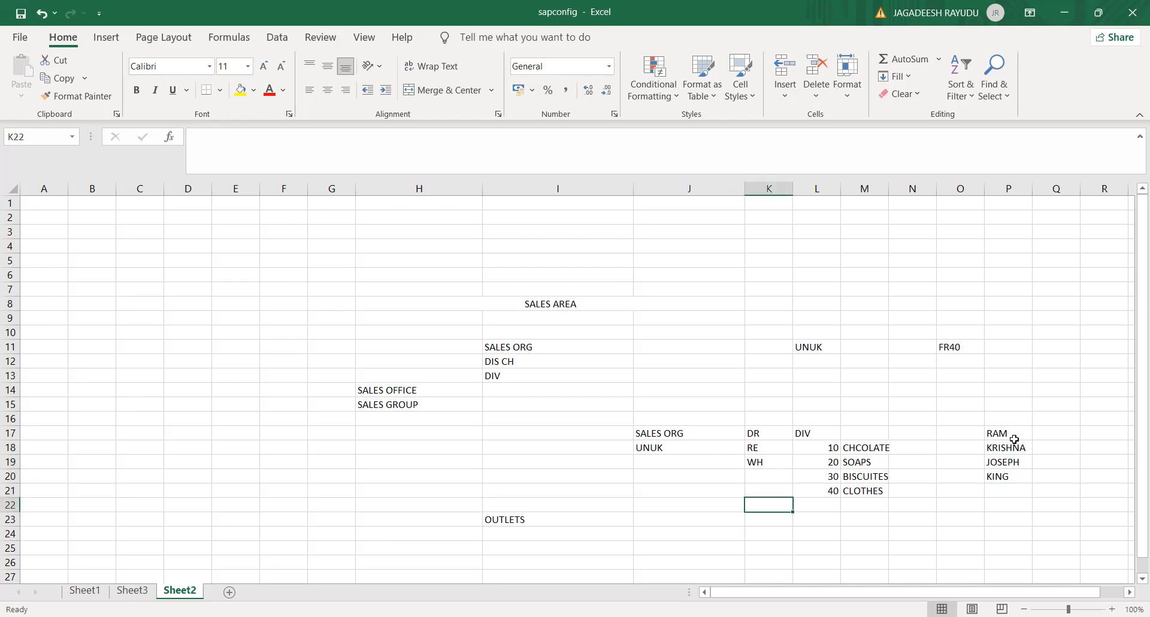
Enter WH with the value 10 in cells K6 and L6, and RE with the value 7 in cells K7 and L7.
key("Up")
key("Up")
key("Up")
key("Up")
key("Up")
key("Up")
key("Up")
key("Up")
key("Up")
key("Up")
key("Up")
key("Up")
key("Up")
key("Up")
key("Up")
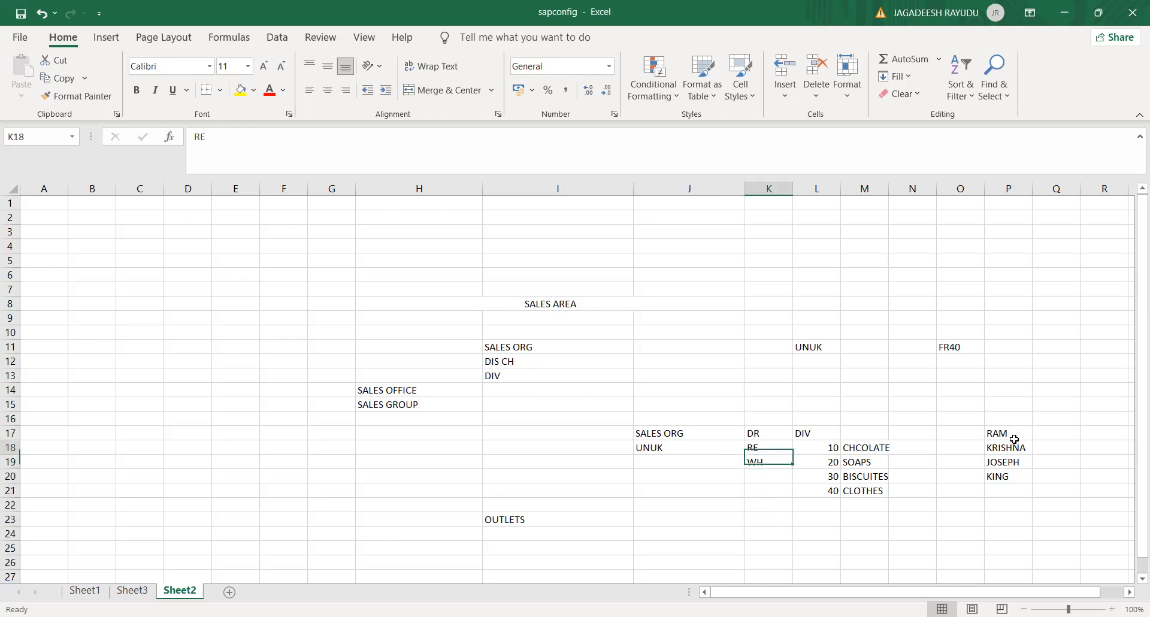
key("Up")
key("Up")
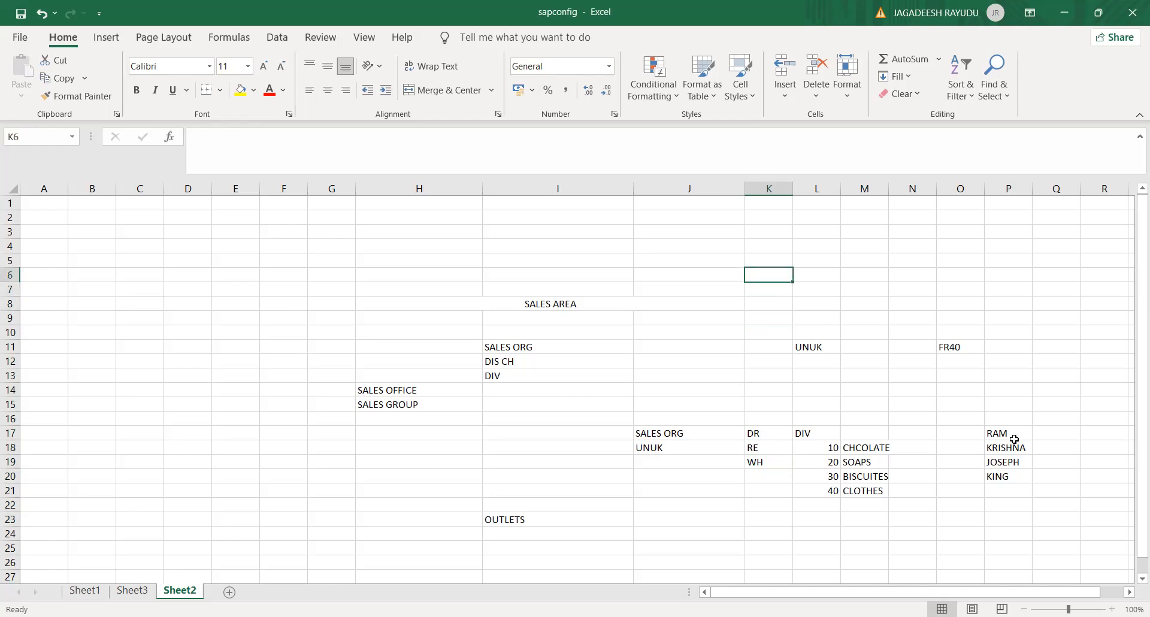
type("WH")
key("Tab")
type("10")
key("Down")
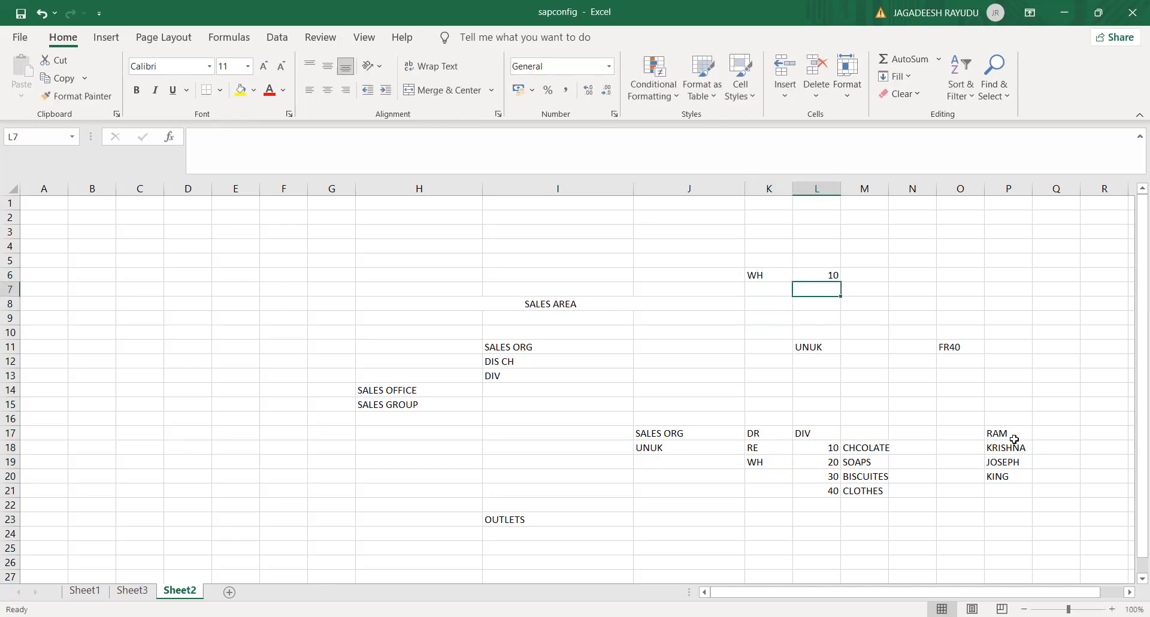
key("Left")
type("RE")
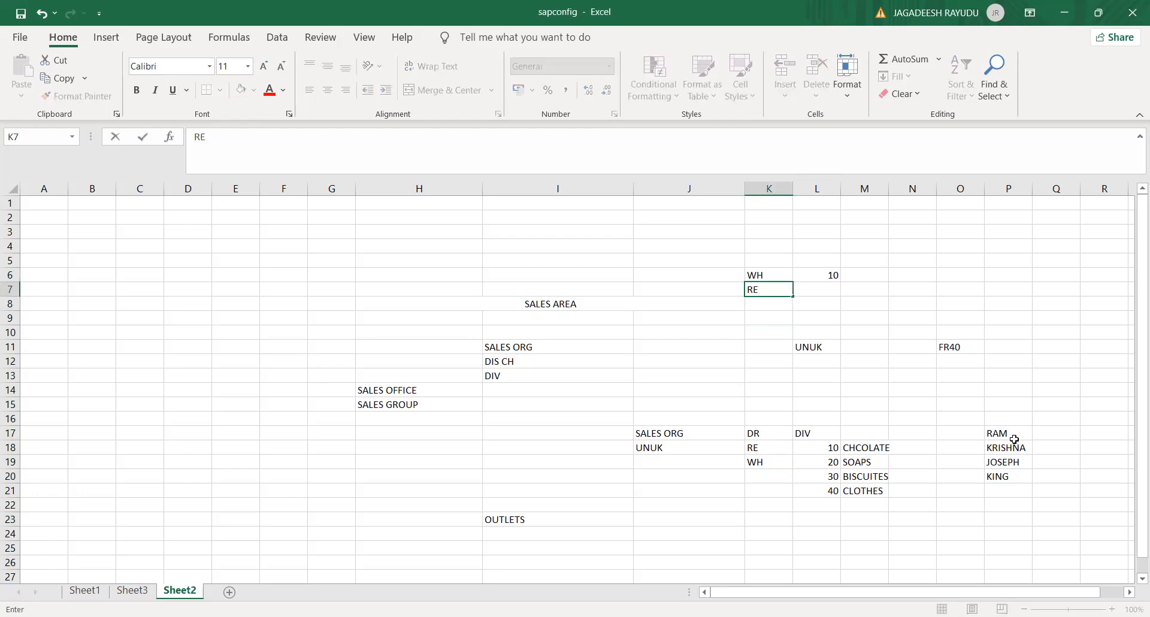
key("Tab")
type("7")
key("Down")
key("Up")
key("Up")
key("Up")
key("Down")
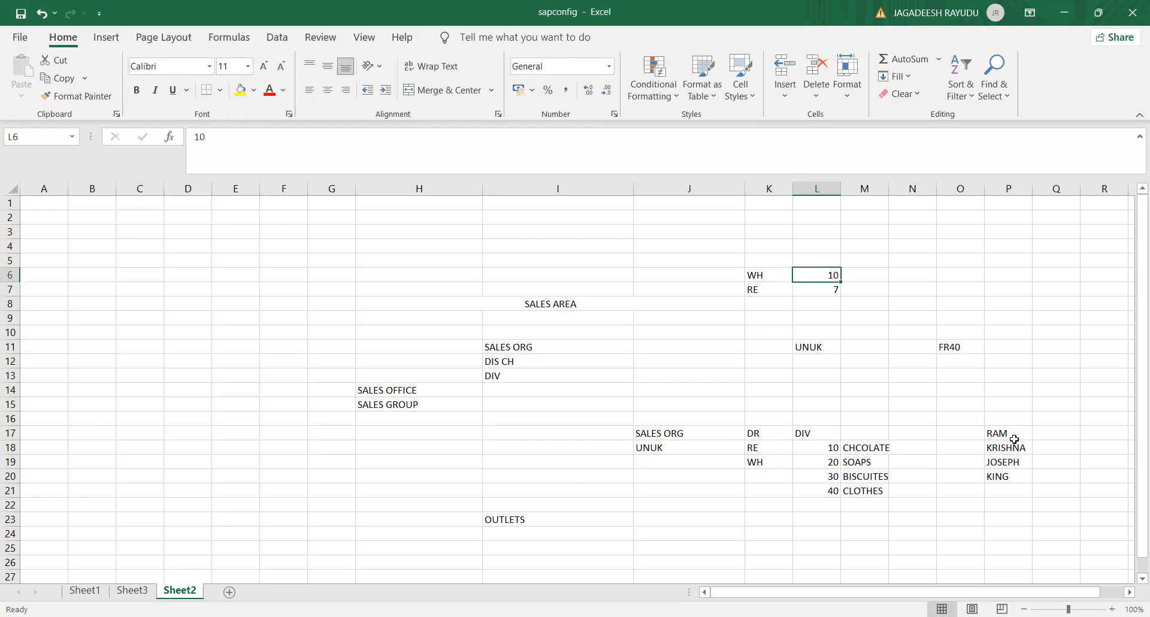
key("Down")
key("Up")
key("Down")
key("Up")
key("Down")
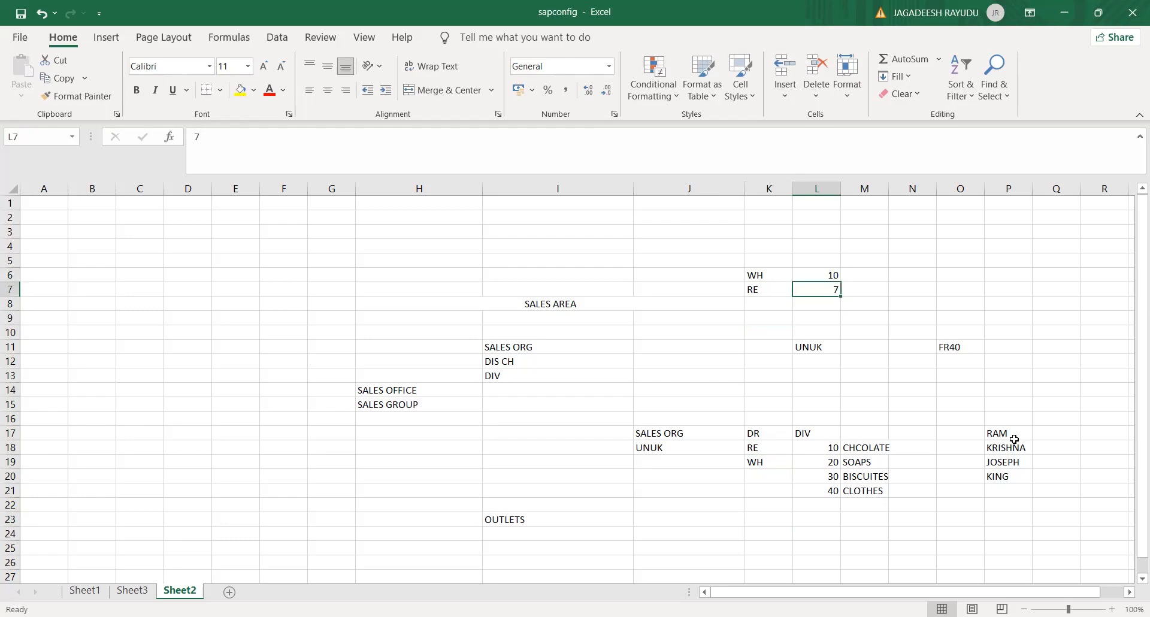
Enter DIS in cell K5 above WH, with the value 25 beside it in cell L5.
key("Up")
key("Up")
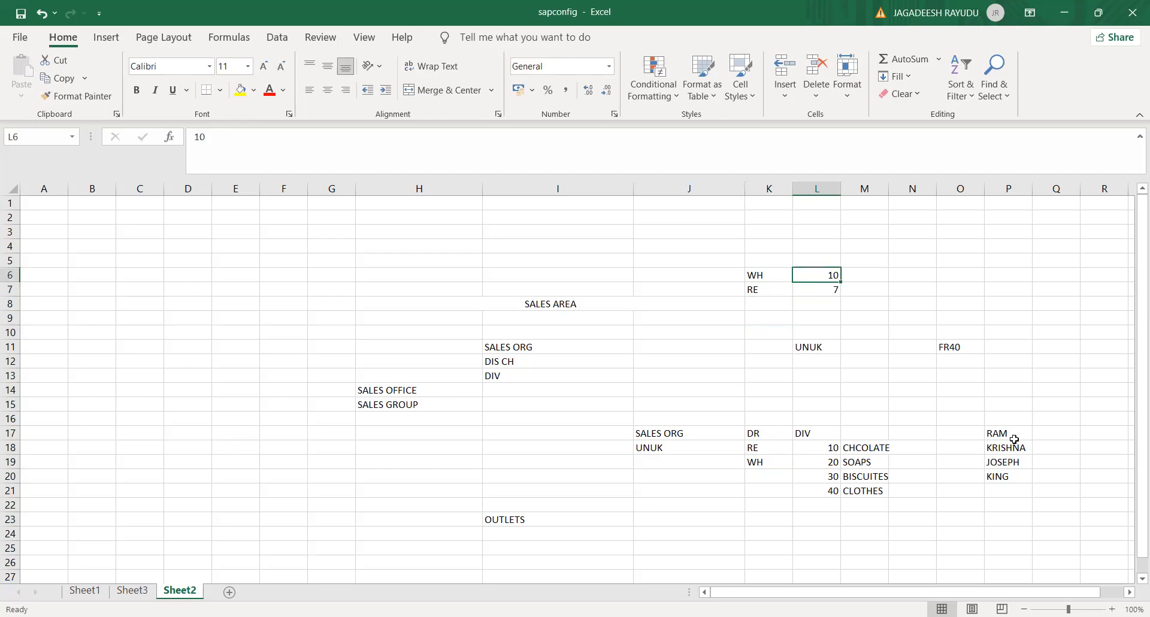
key("Left")
type("D")
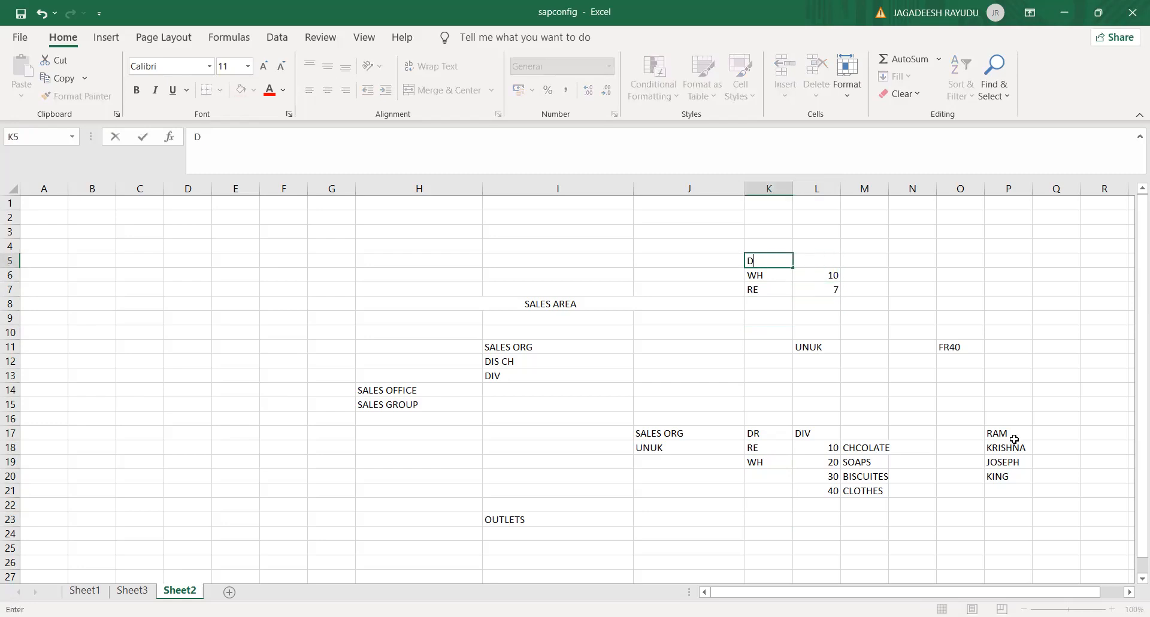
type("IS")
key("Up")
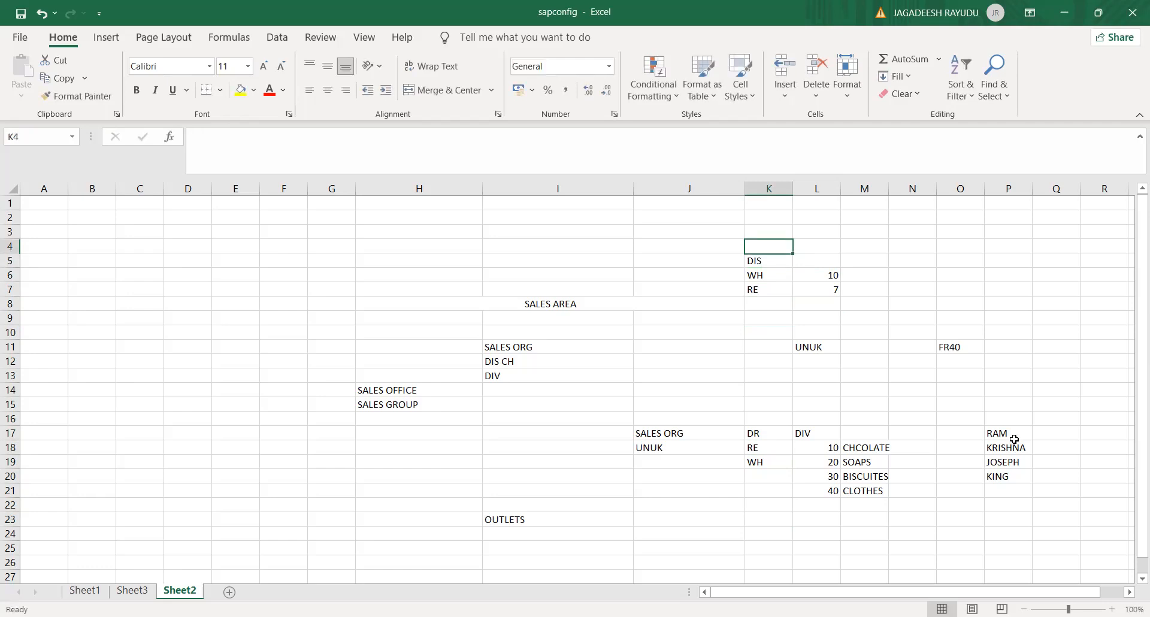
key("Down")
key("Right")
type("2")
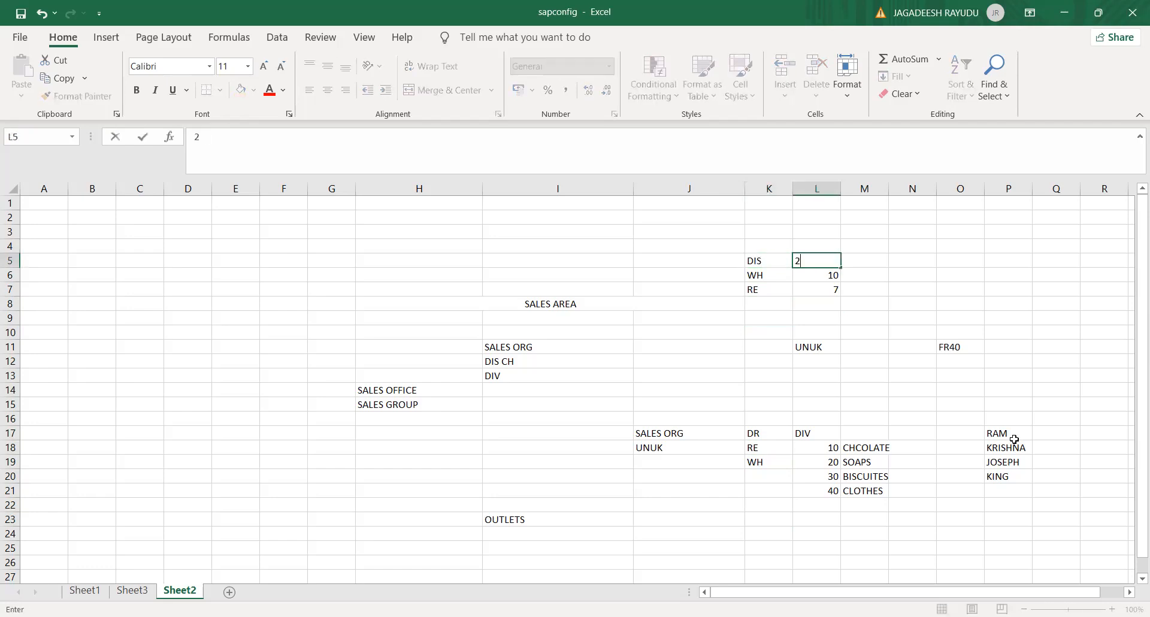
type("5")
key("Return")
key("Up")
key("Down")
key("Up")
key("Down")
key("Left")
key("Right")
key("Up")
key("Down")
key("Down")
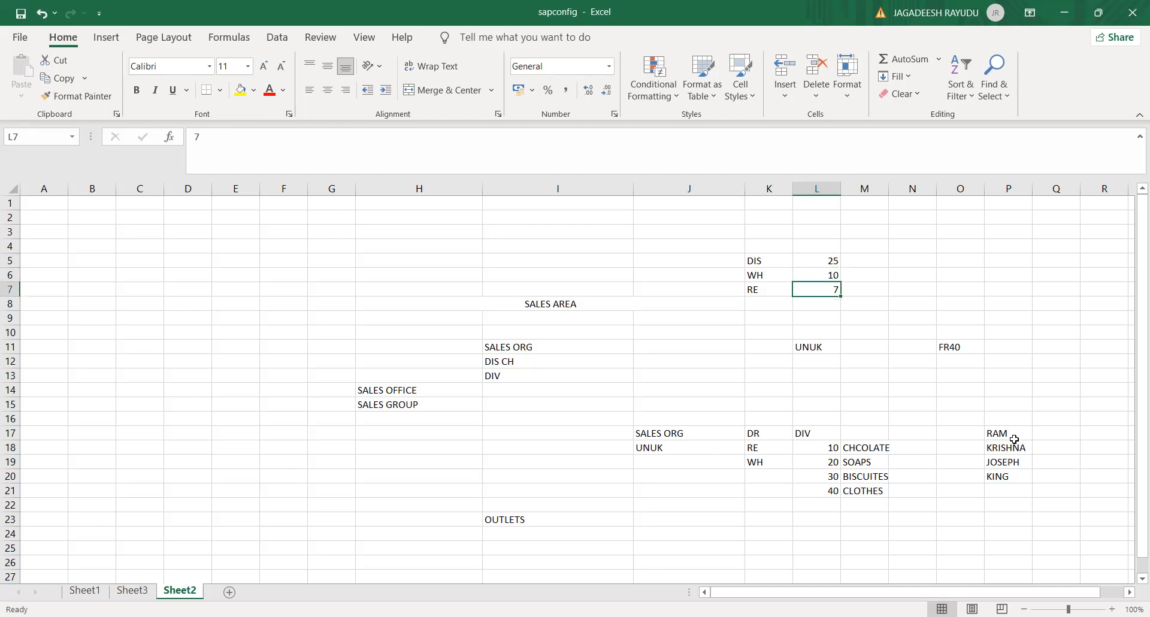
key("Up")
key("Up")
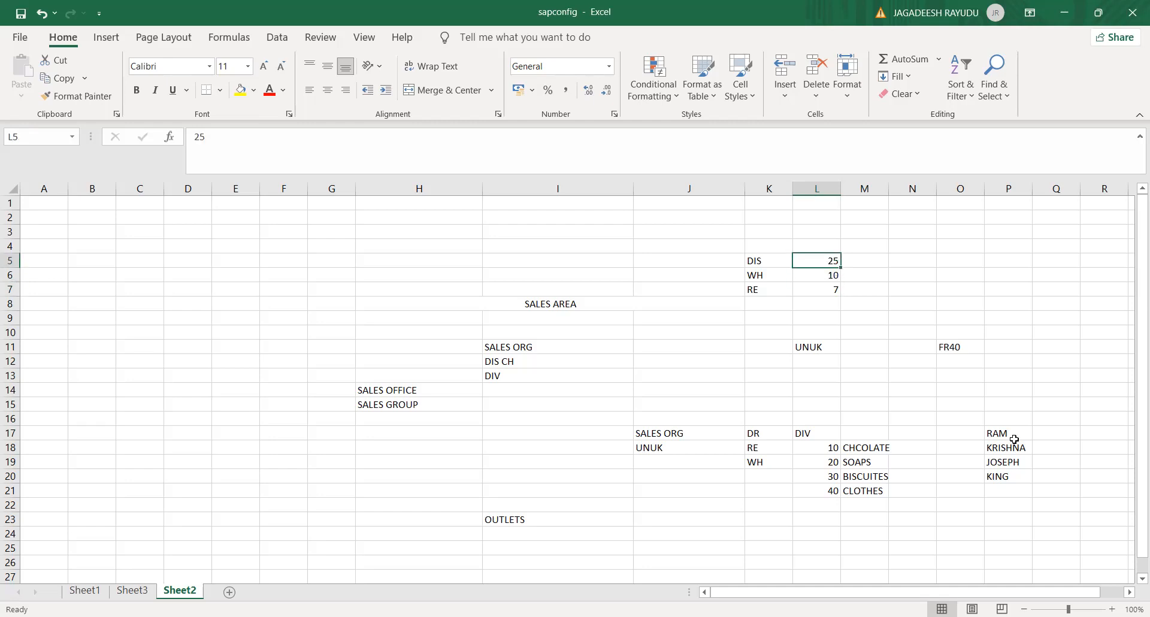
Examine the division codes and their products below the DIV heading.
key("Down")
key("Down")
key("Down")
key("ctrl+Down")
key("ctrl+Down")
key("Down")
key("Down")
key("Down")
key("Down")
key("Down")
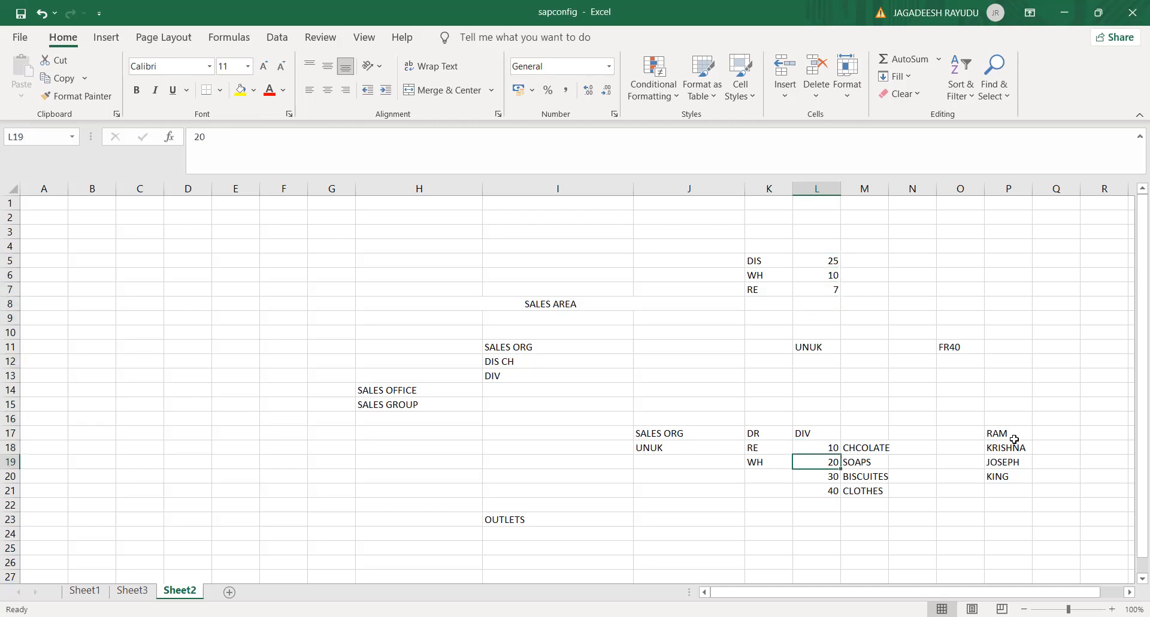
key("Up")
key("Up")
key("Up")
key("Up")
key("Up")
key("Down")
key("Down")
key("Down")
key("Down")
key("Down")
Enter the first customer's name in cell J24 below OUTLETS and the sales organization UNUK in cell K24.
key("Left")
key("Left")
key("Down")
key("Left")
key("Right")
type("RAM")
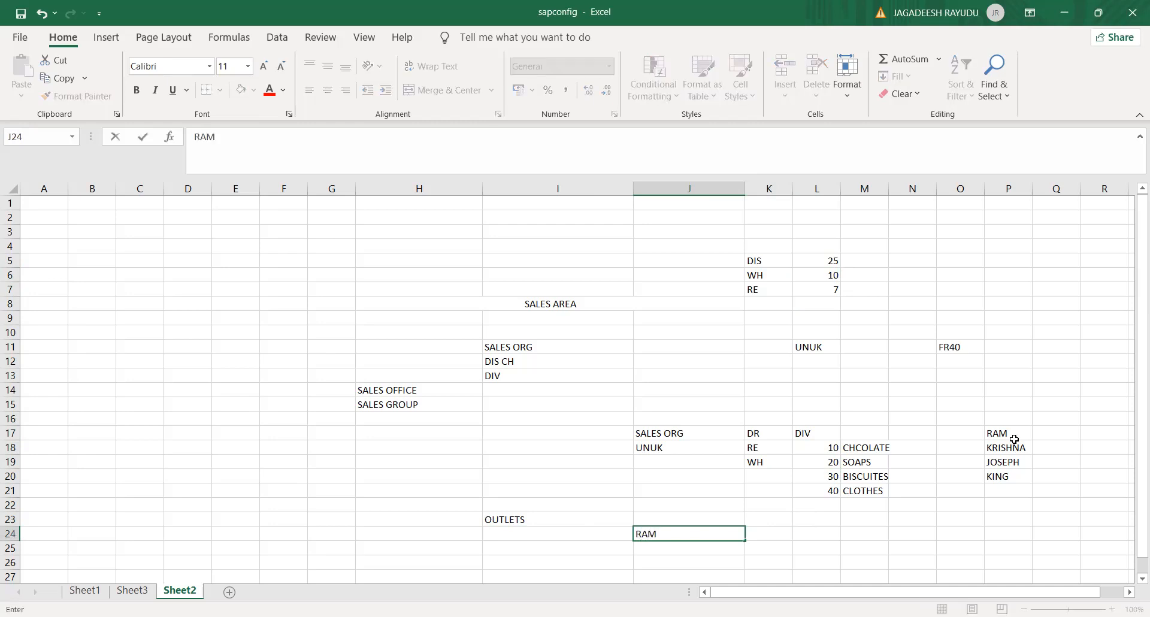
key("Right")
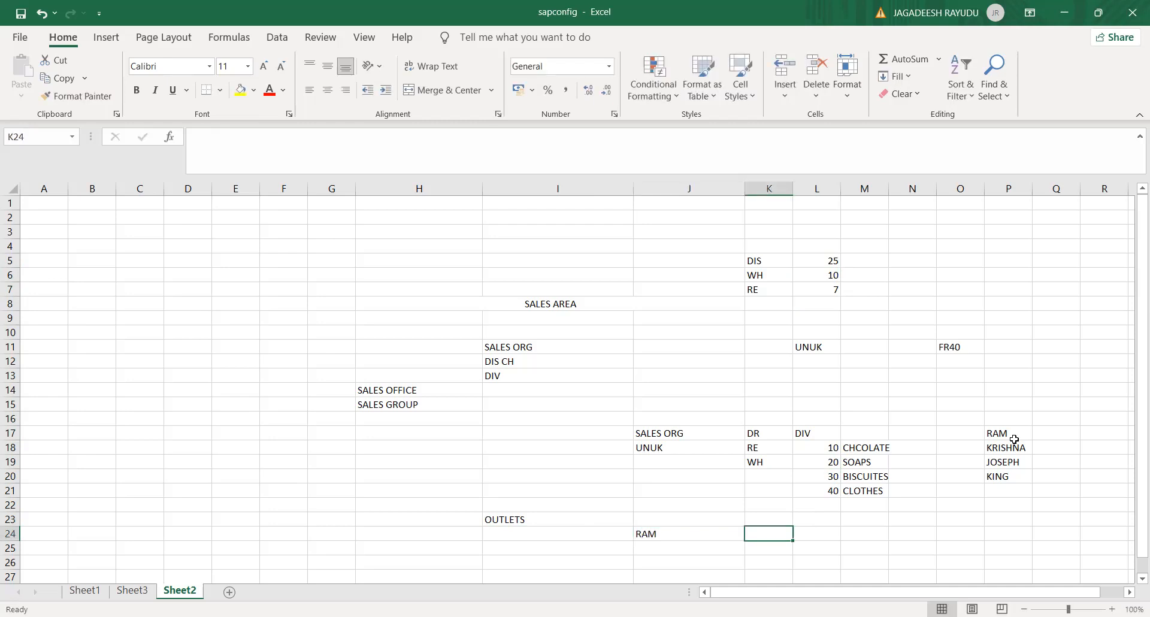
type("UNUK")
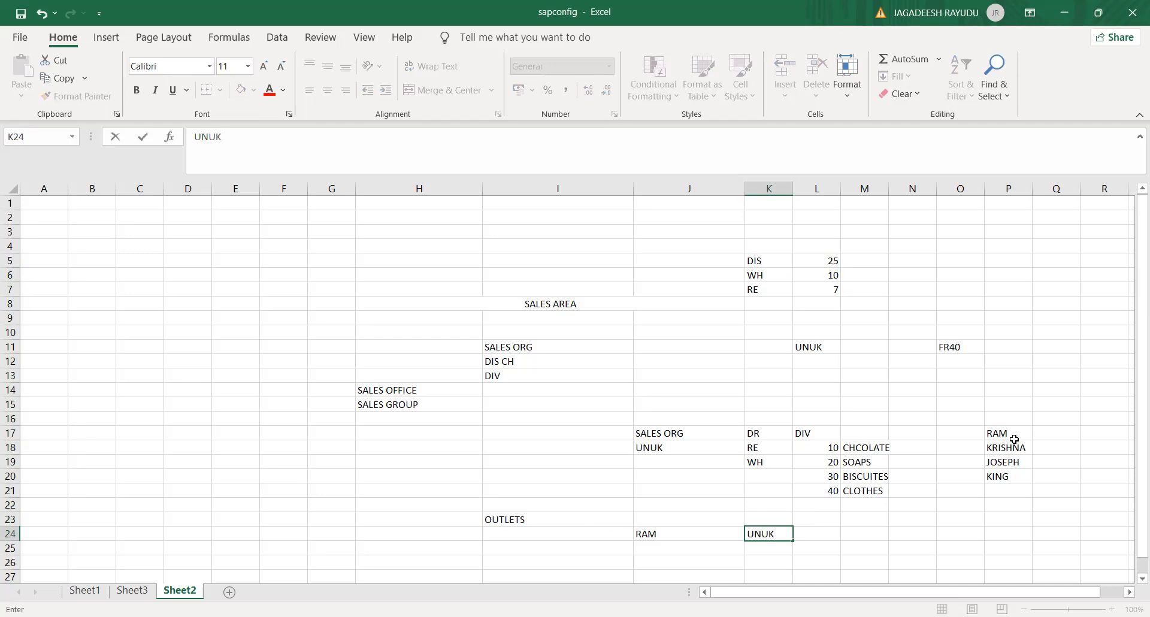
key("Right")
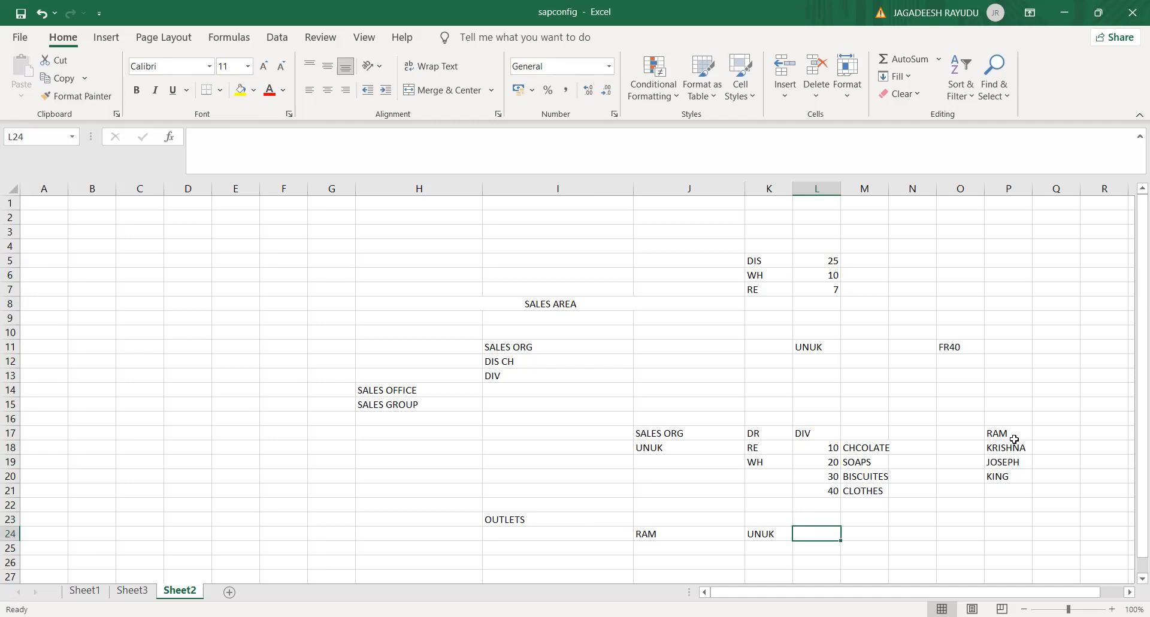
Enter 10 in cell L24 beside the outlet's UNUK entry.
type("40")
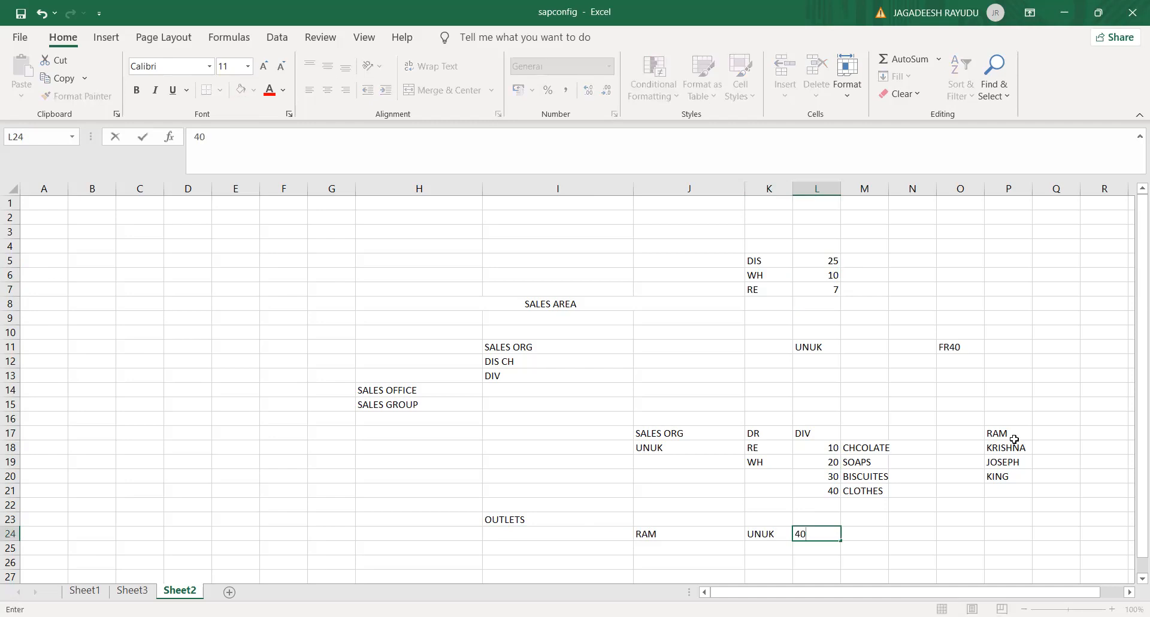
key("BackSpace")
key("BackSpace")
key("Up")
key("Up")
key("Up")
key("Up")
key("Up")
key("Up")
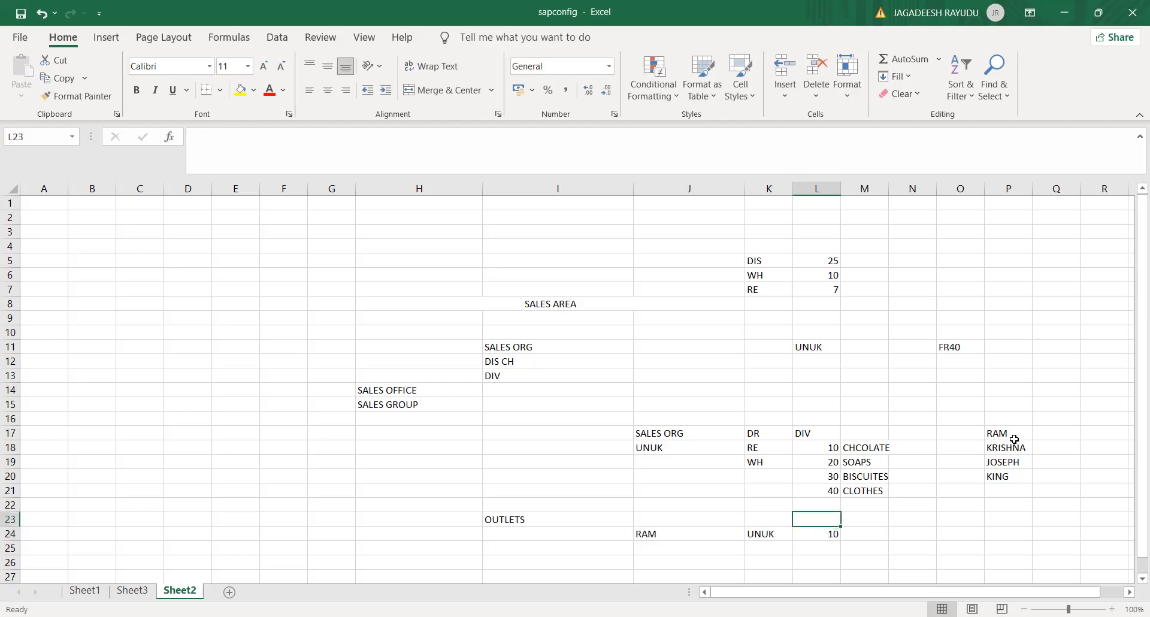
Replace the value in cell L24 with 20.
key("Down")
key("Down")
key("Down")
key("Down")
key("Down")
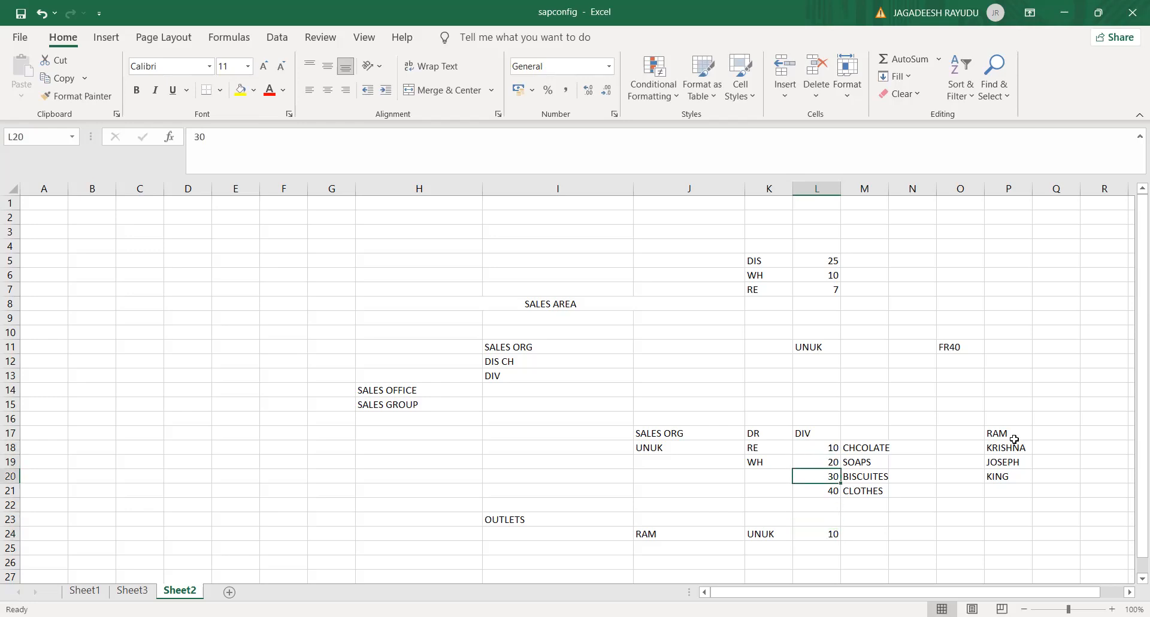
key("Down")
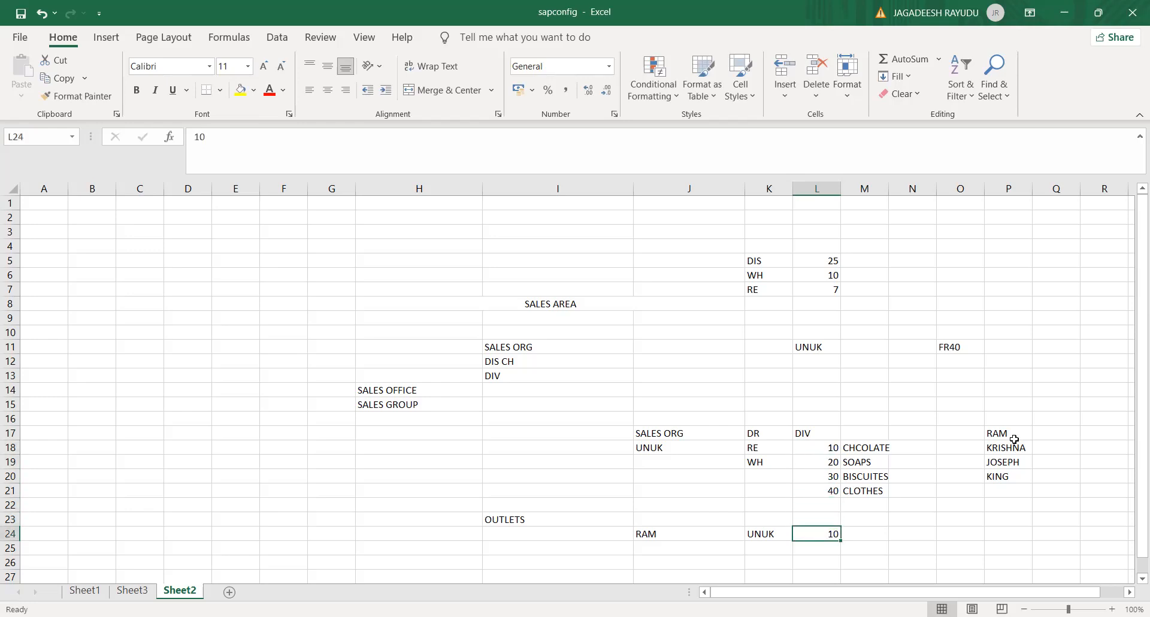
type("20")
key("Tab")
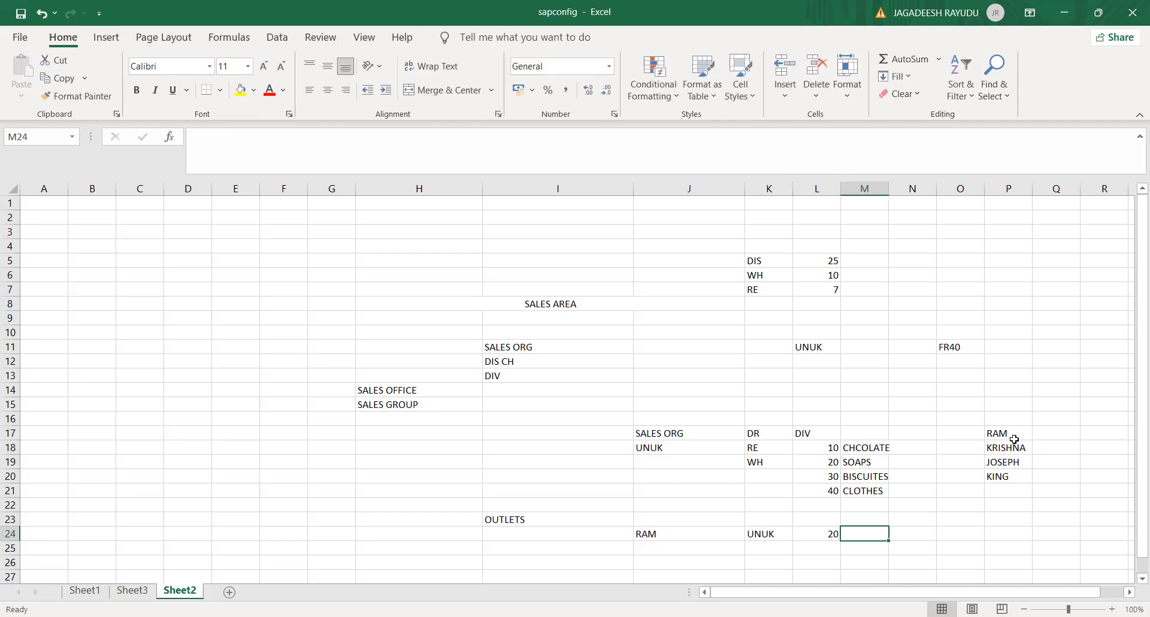
Enter the division code 40 for CLOTHES in cell M24 of the first outlet row.
key("Up")
key("Up")
key("Up")
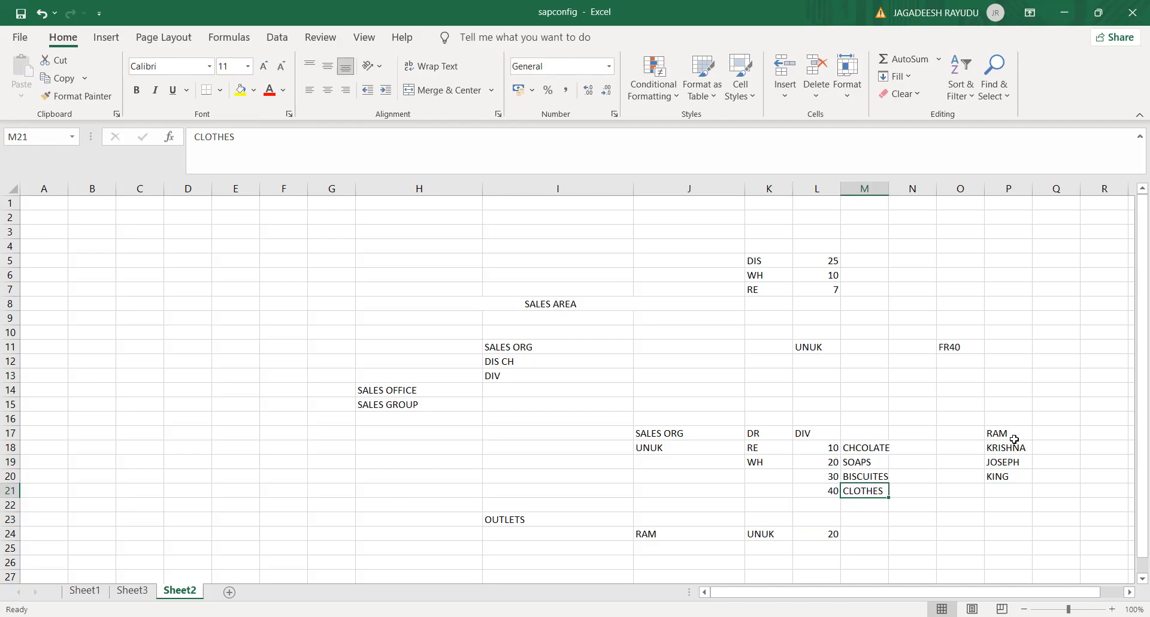
key("Up")
key("Up")
key("Up")
key("Down")
key("Down")
key("Down")
key("Down")
key("Down")
key("Down")
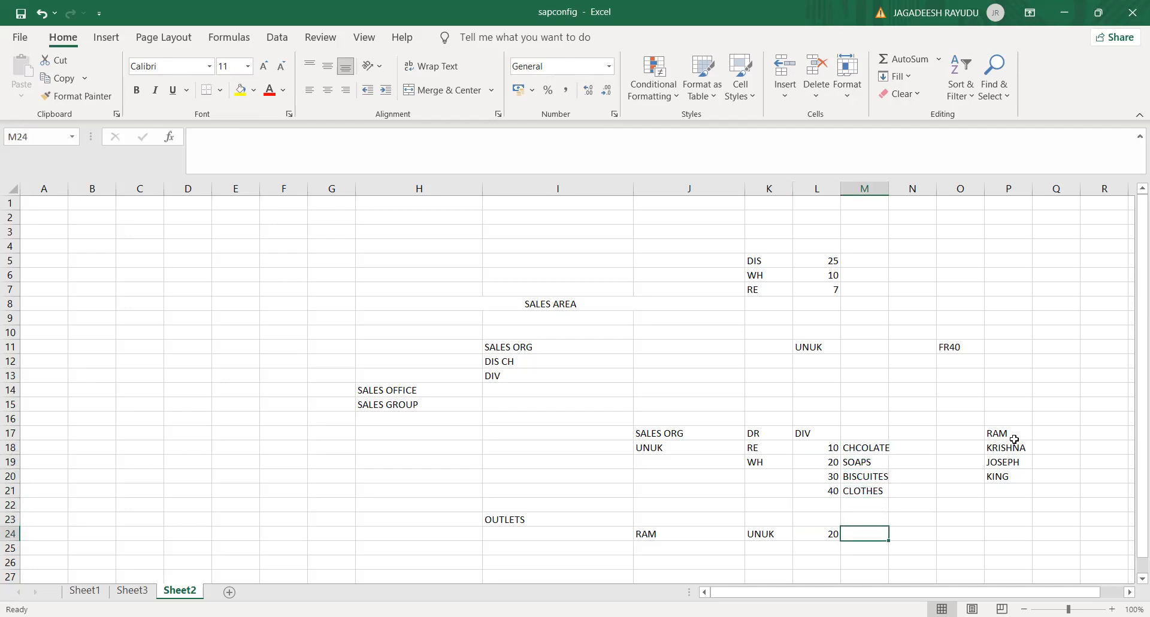
type("40")
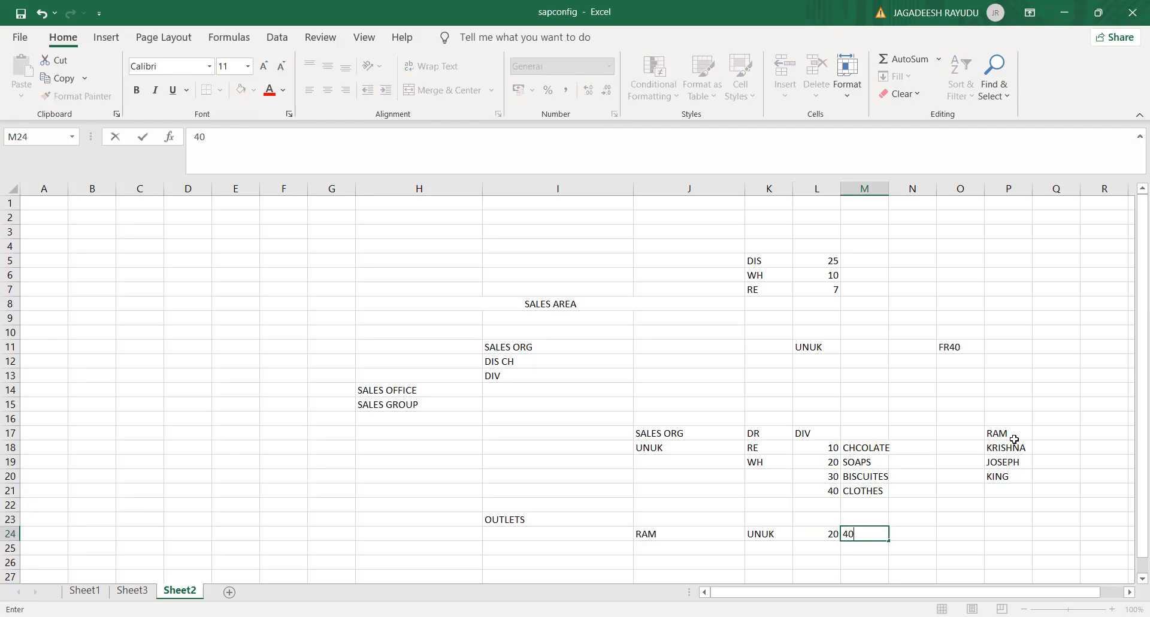
key("ctrl+Return")
Highlight the first outlet's combination in cells K24 to M24 with a yellow fill.
key("shift+Left")
key("shift+Left")
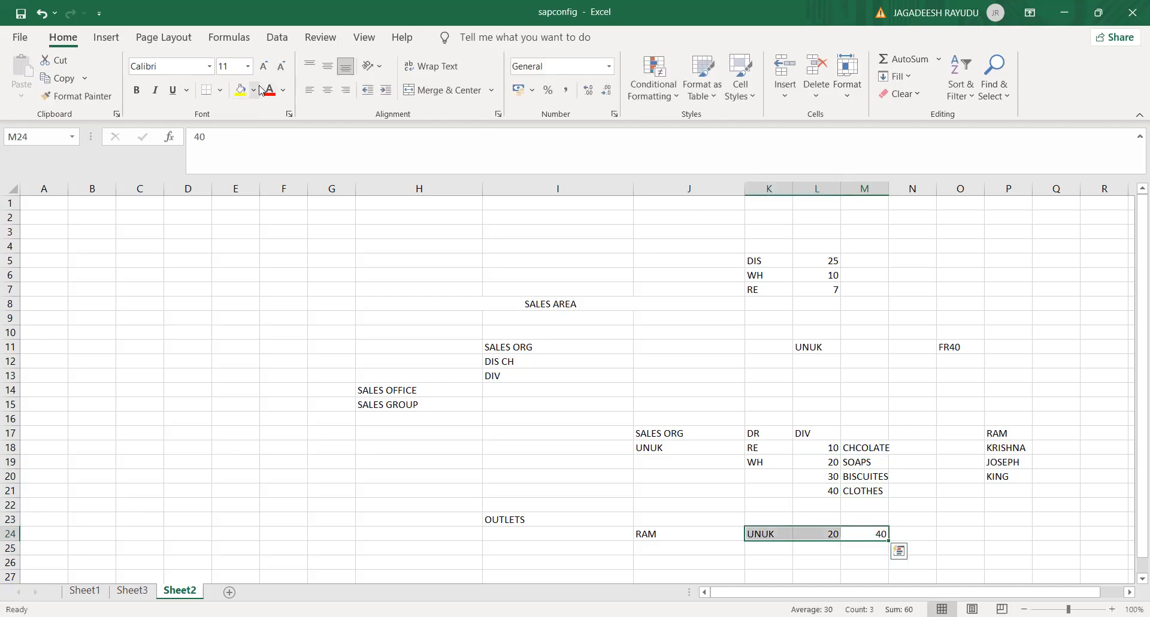
left_click(240, 91)
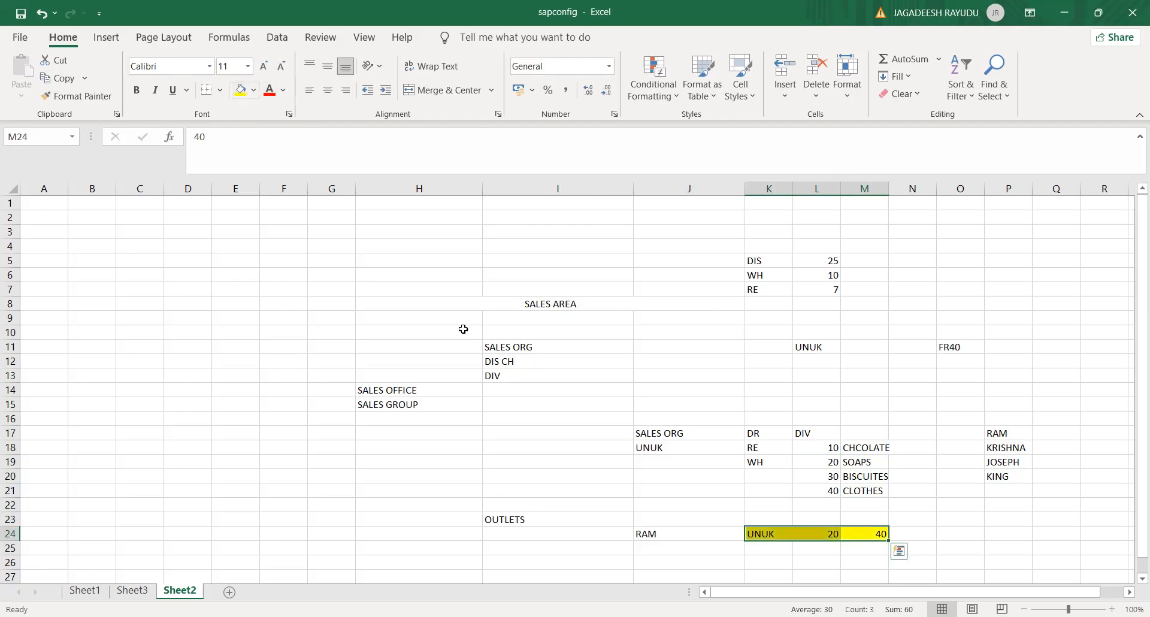
Fill a second outlet row with the same customer's name in J25, UNUK in K25 and 10 in L25.
left_click(679, 547)
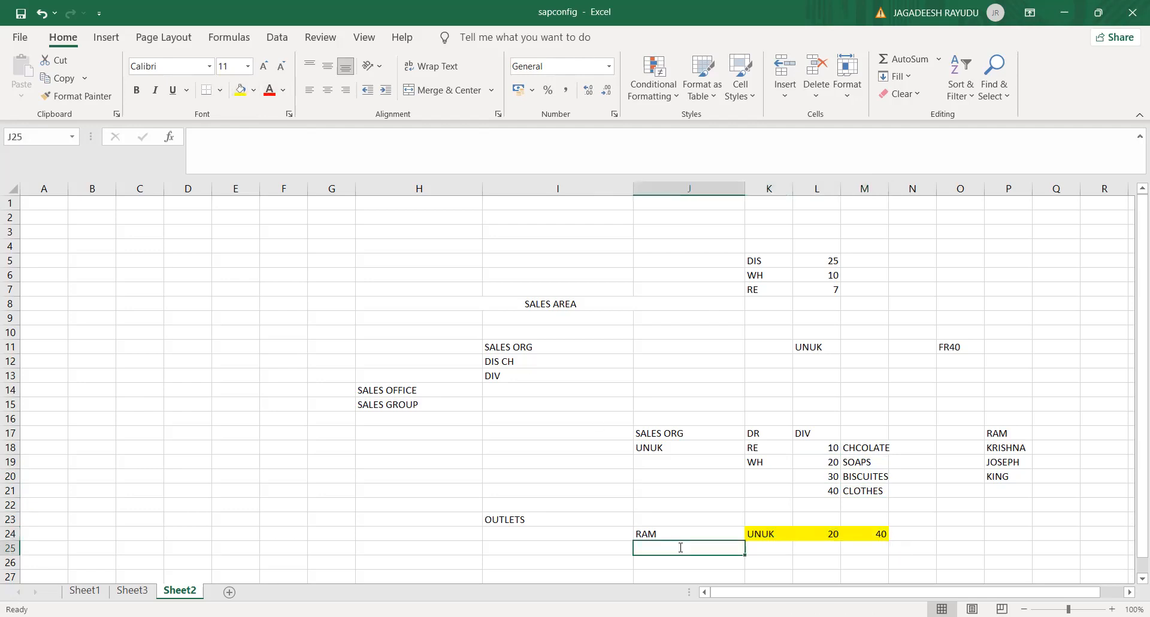
type("RAM")
key("Tab")
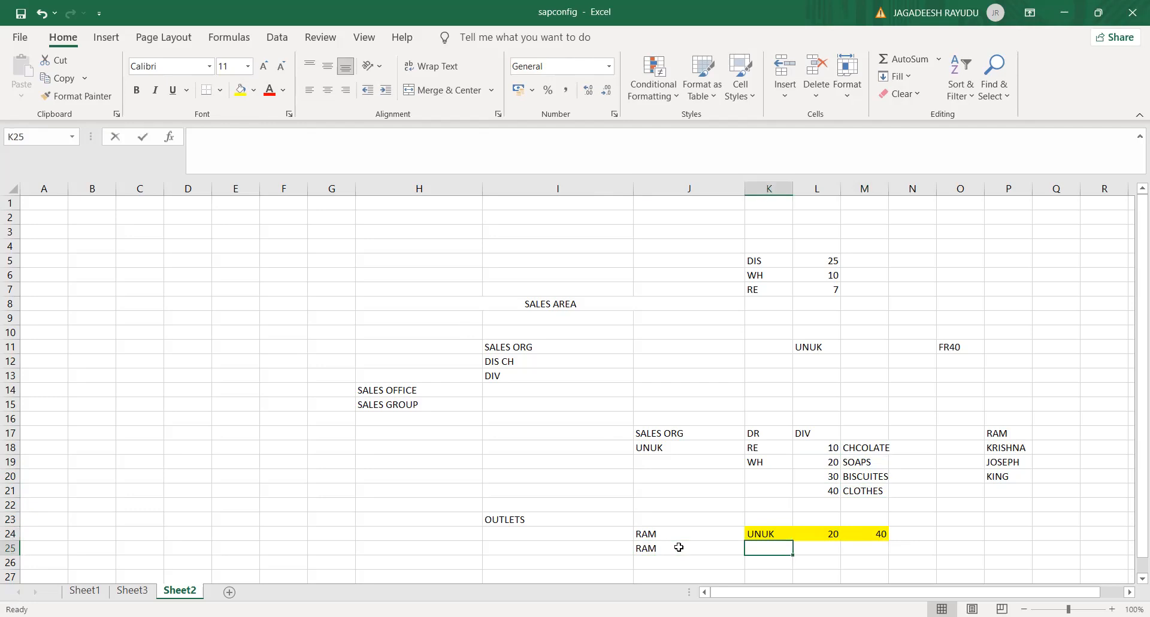
type("UNUK")
key("BackSpace")
key("BackSpace")
type("NU")
key("Tab")
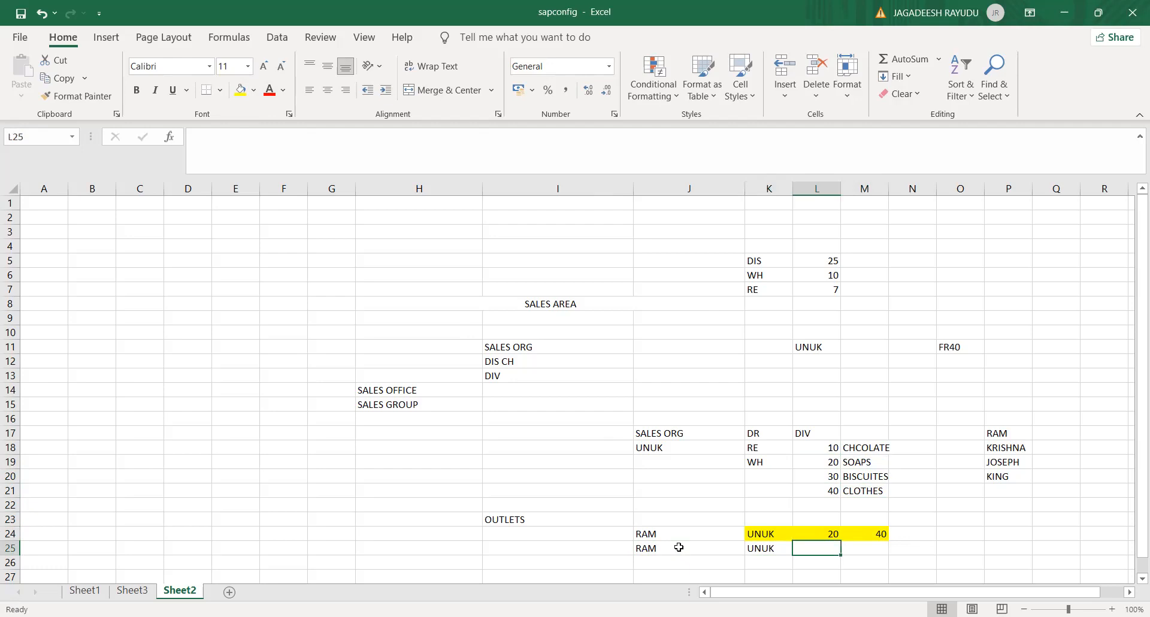
type("10")
key("Tab")
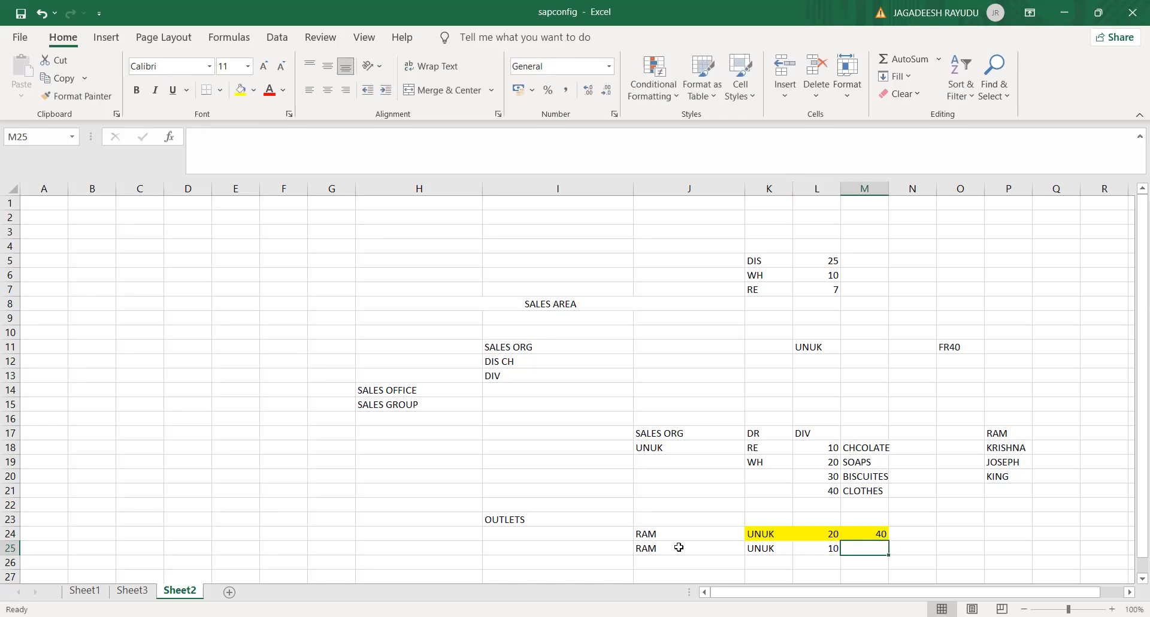
Examine the distribution channel and division codes in rows 18 to 21 against the outlet rows.
key("Left")
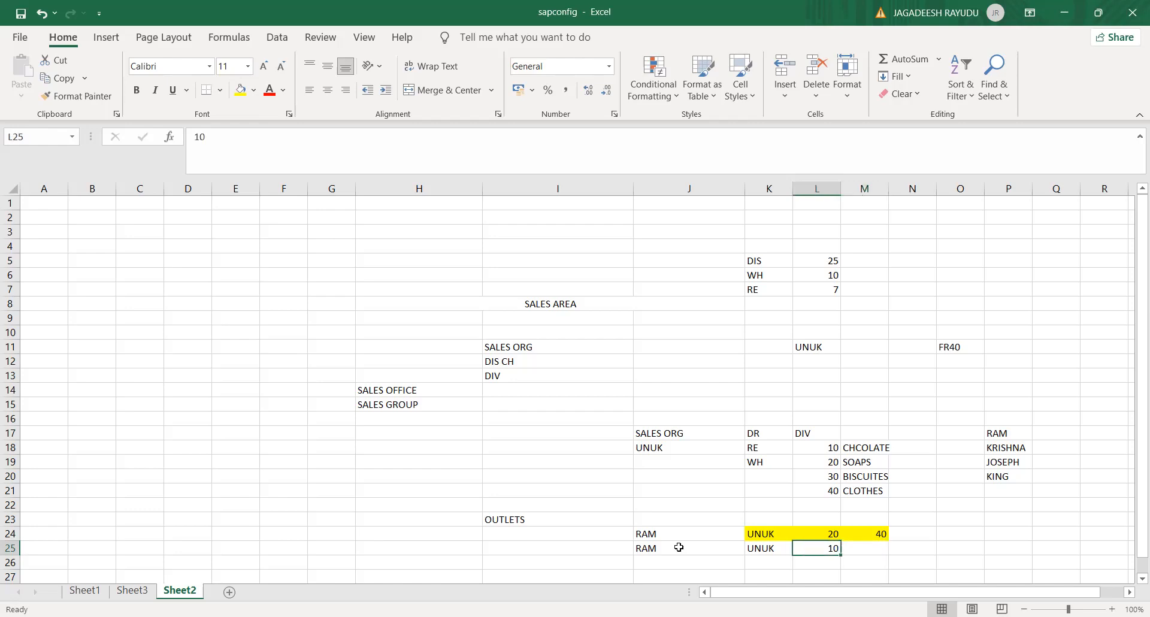
key("Right")
key("Up")
key("Up")
key("Up")
key("Up")
key("Up")
key("Up")
key("Up")
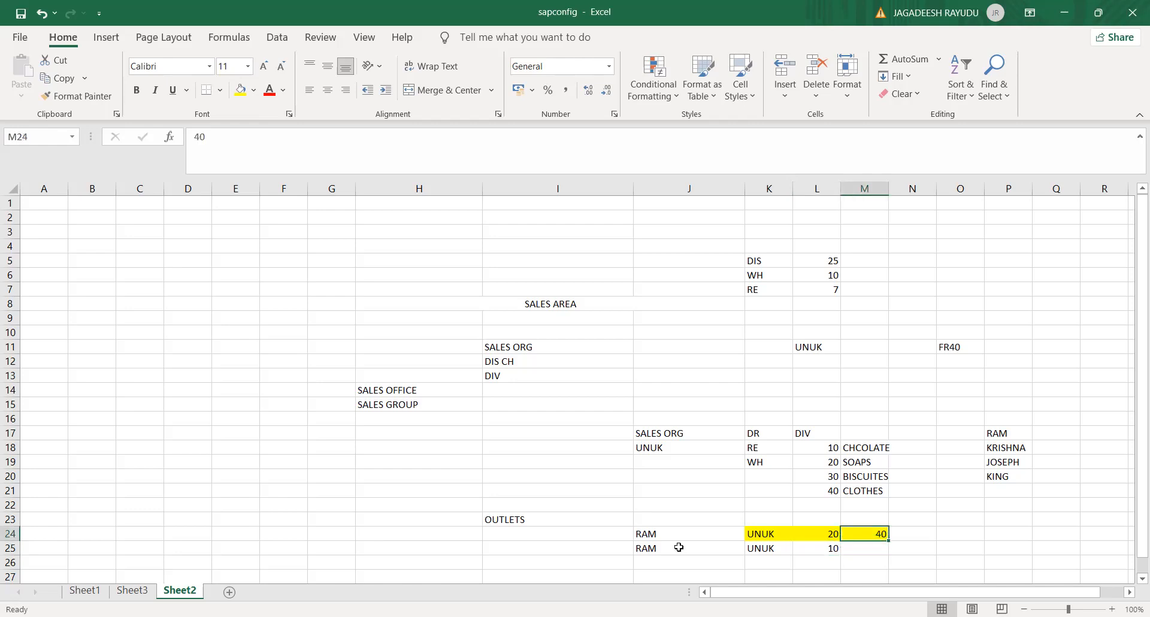
key("Left")
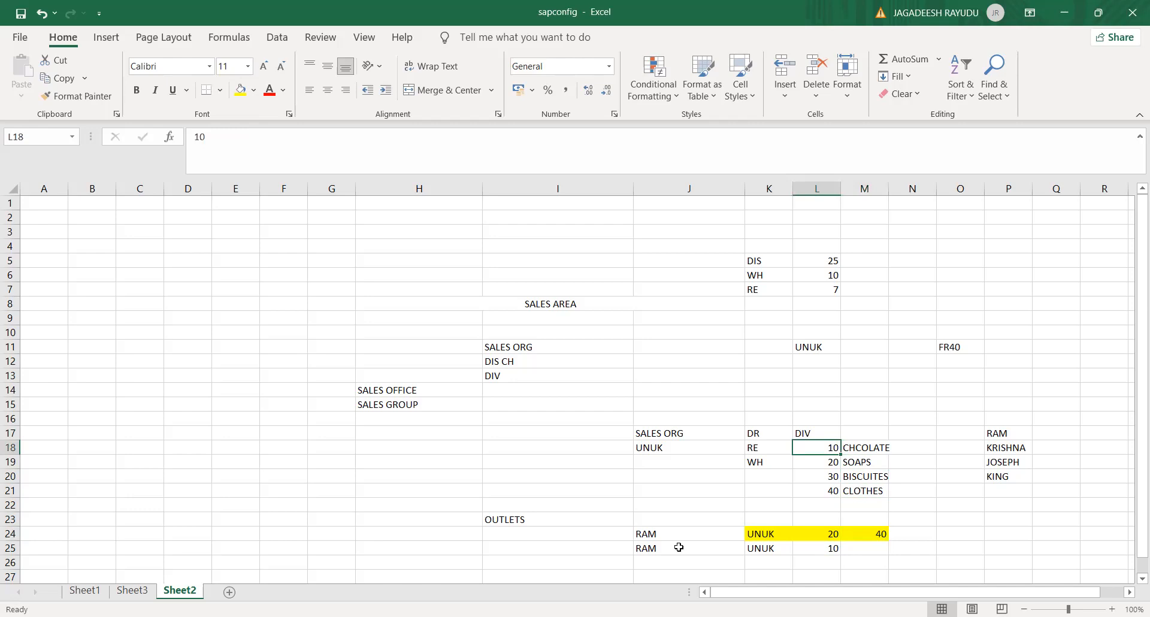
key("Left")
key("Right")
key("Left")
key("Right")
key("Left")
key("Down")
key("Down")
key("Down")
key("Up")
key("Up")
key("Up")
key("Right")
key("Left")
Copy the distribution channel WH from cell K19 into cell L24 of the first outlet row.
key("Down")
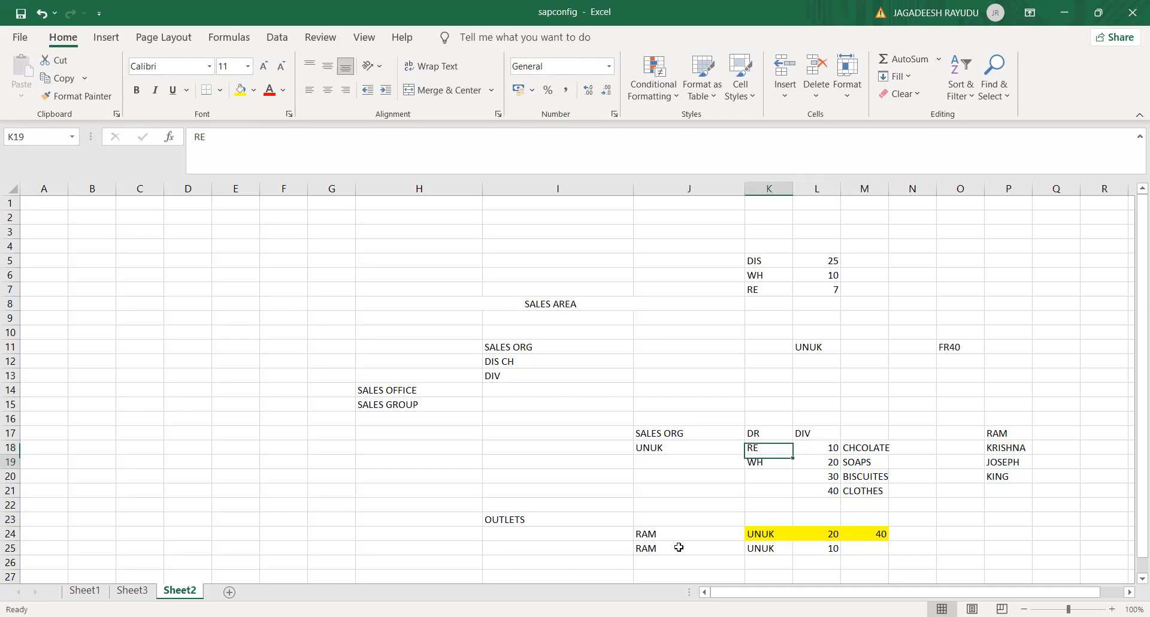
key("ctrl+c")
key("Down")
key("Down")
key("Down")
key("Down")
key("Down")
key("Right")
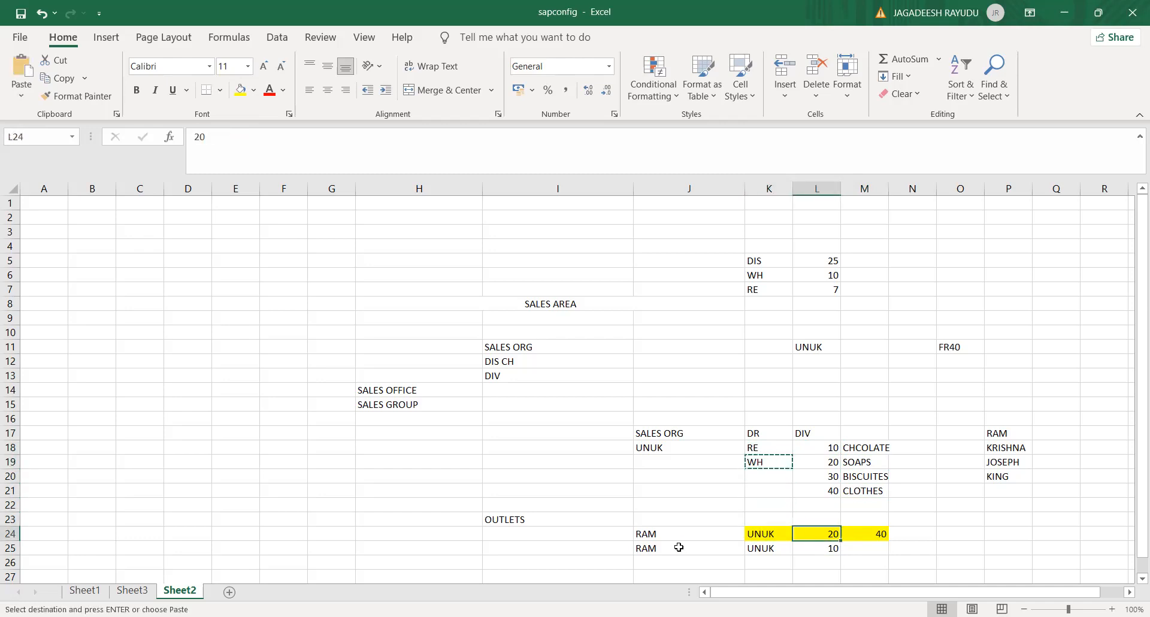
key("ctrl+v")
Enter the distribution channel RE in cell L25 and the division 10 in cell M25.
key("Down")
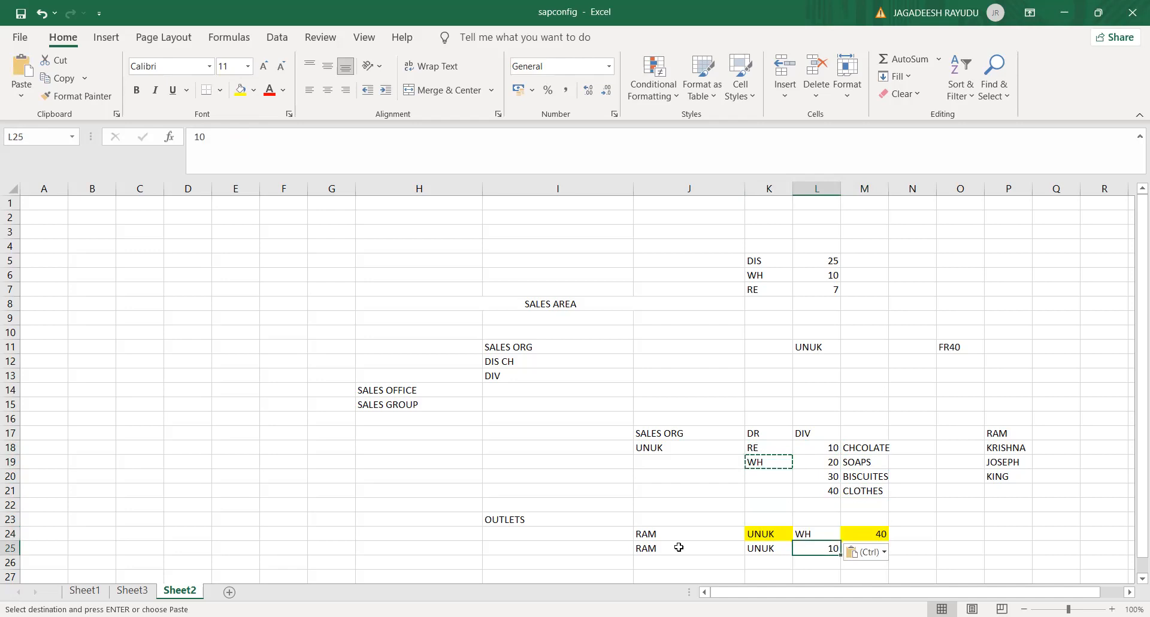
type("RE")
key("Right")
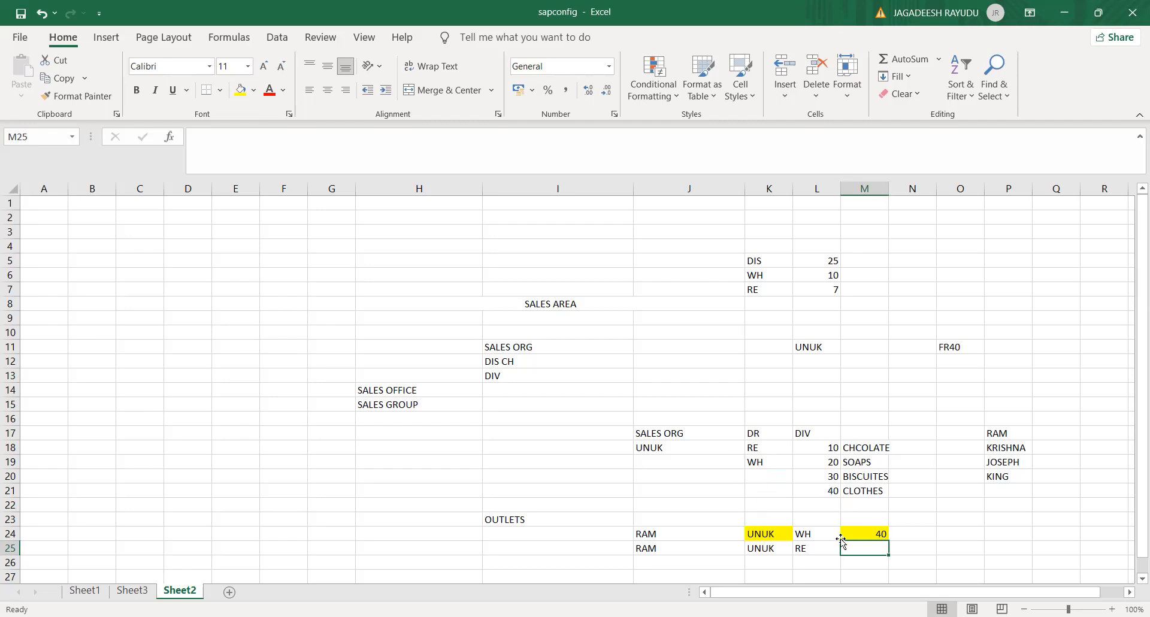
type("10")
key("Return")
Review the outlet rows against the sales organization, distribution channel and division table above them.
key("Left")
key("Left")
key("Up")
key("Up")
key("Up")
key("Up")
key("Up")
key("Right")
key("Right")
key("Right")
key("Up")
key("Up")
key("Left")
key("Left")
key("Left")
key("Down")
key("Down")
key("Down")
key("Down")
key("Down")
key("Down")
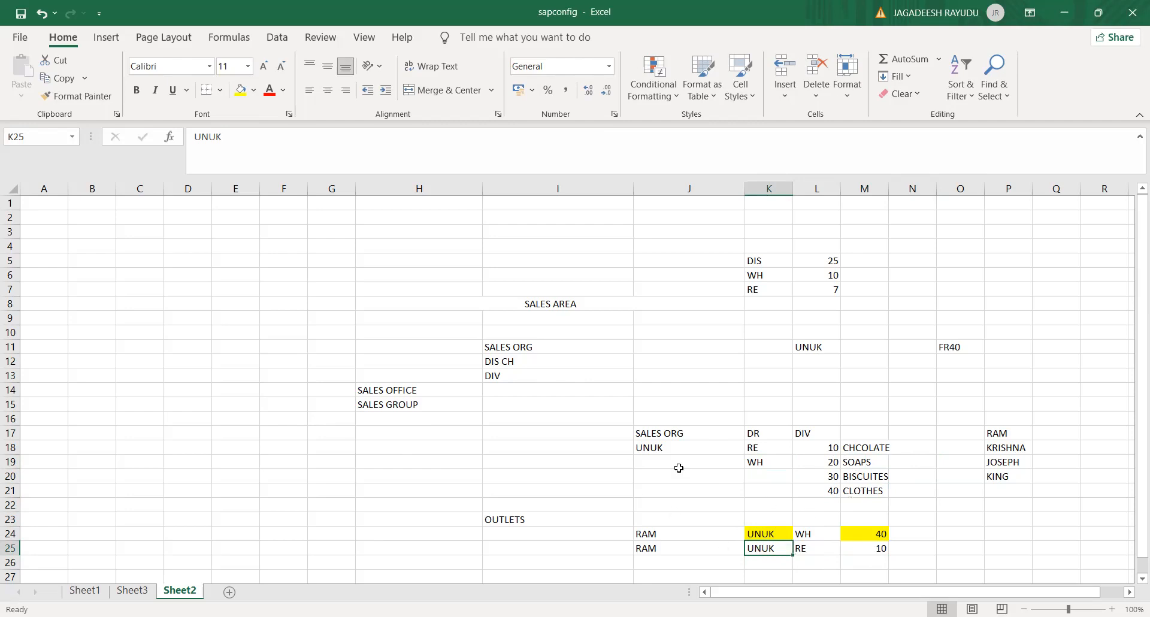
left_click(673, 441)
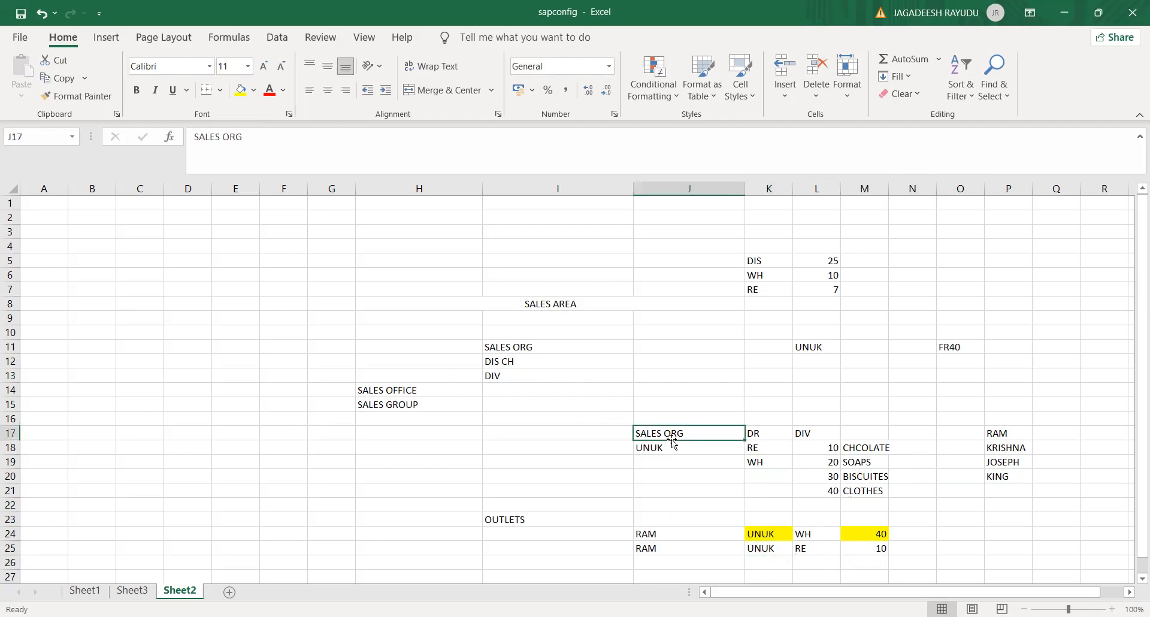
Enter DIS in cell E5, with RE in cell G4 and WH in cell G5.
left_click(452, 256)
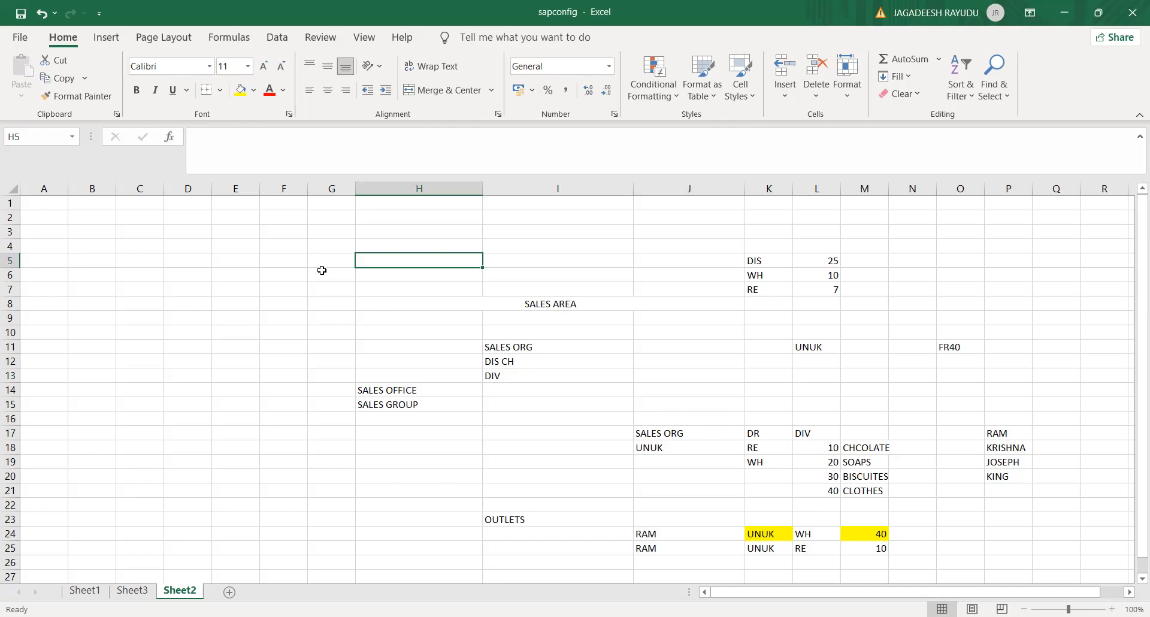
left_click(254, 262)
type("DI")
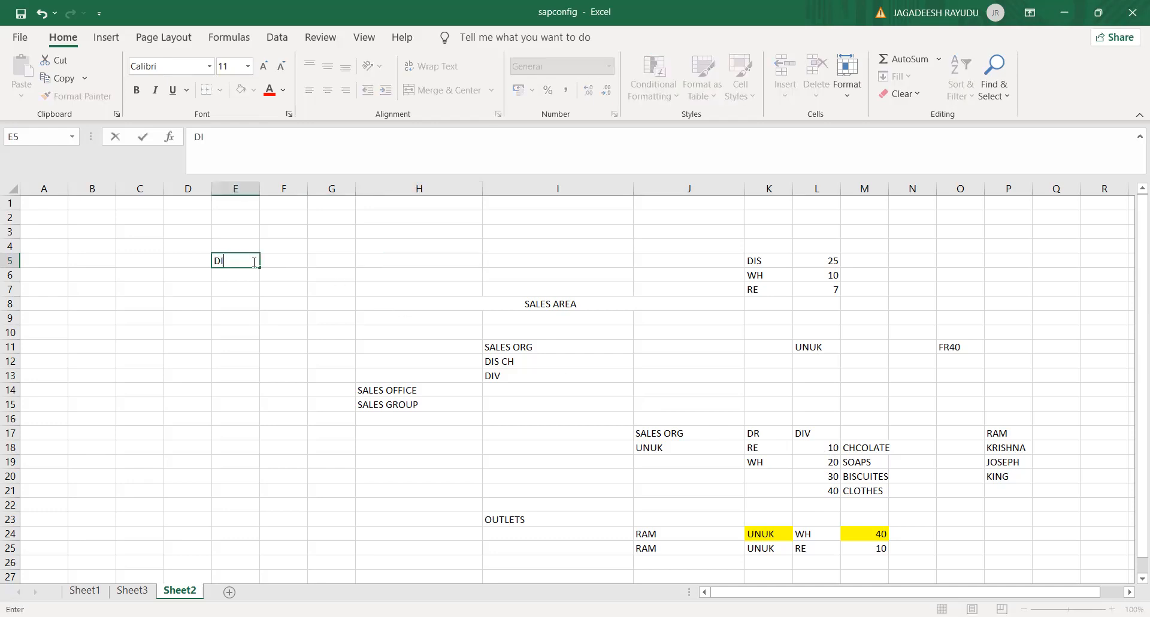
key("Tab")
key("Up")
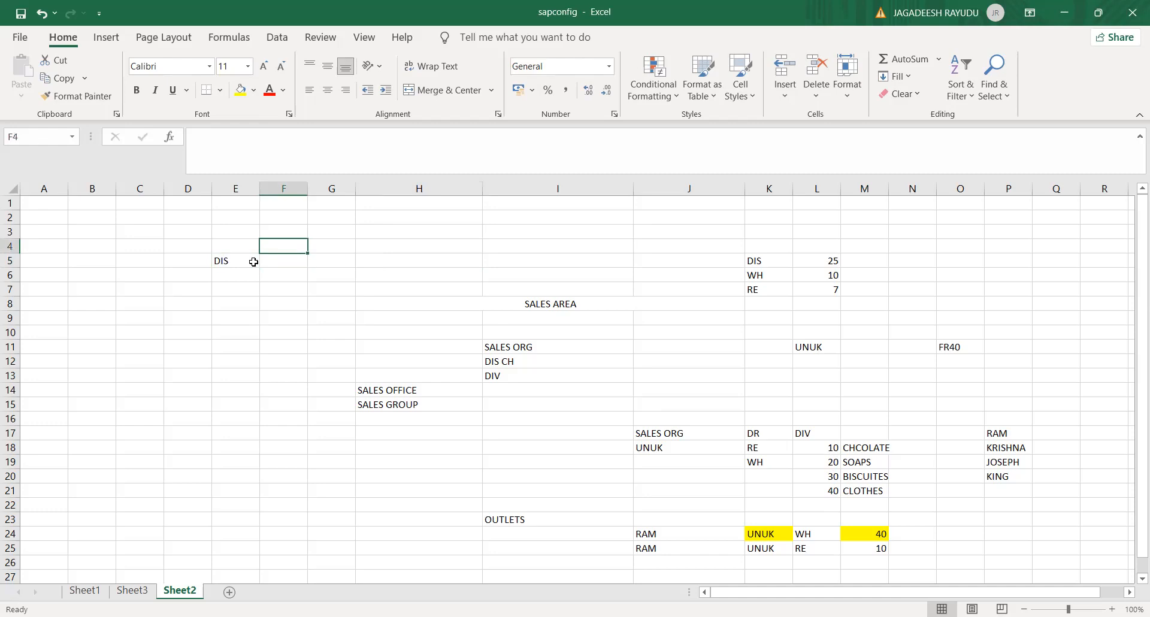
key("Right")
type("RE")
key("Return")
type("WH")
Enter the distributor's name in cell D5 beside DIS and give that cell a yellow fill.
key("Left")
key("Left")
key("Left")
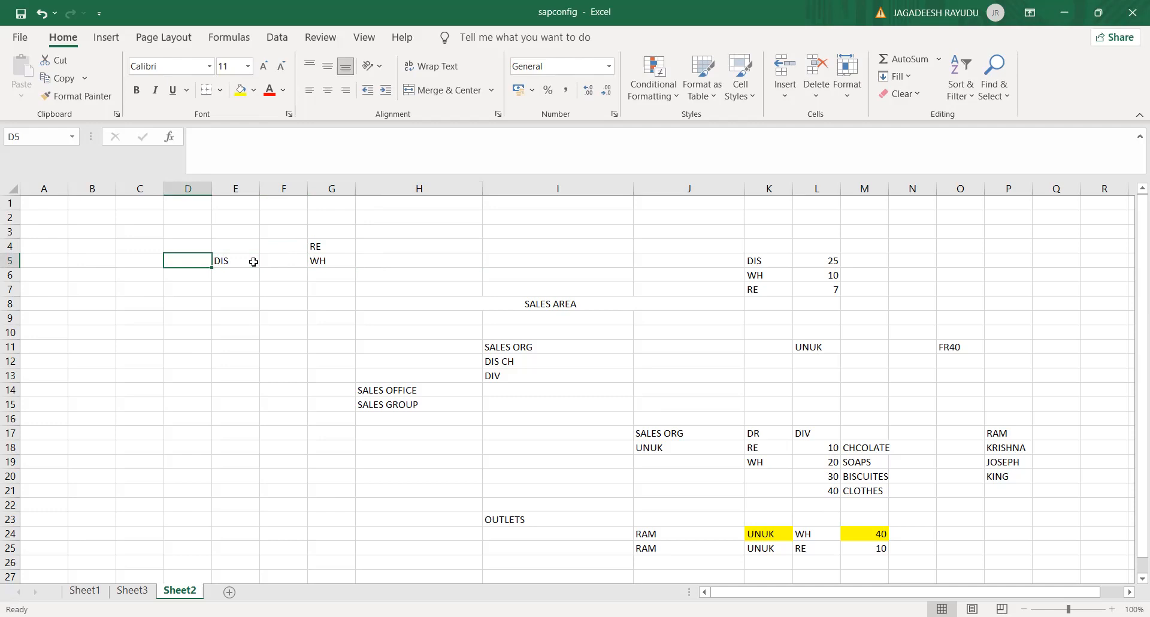
type("JAI")
key("Return")
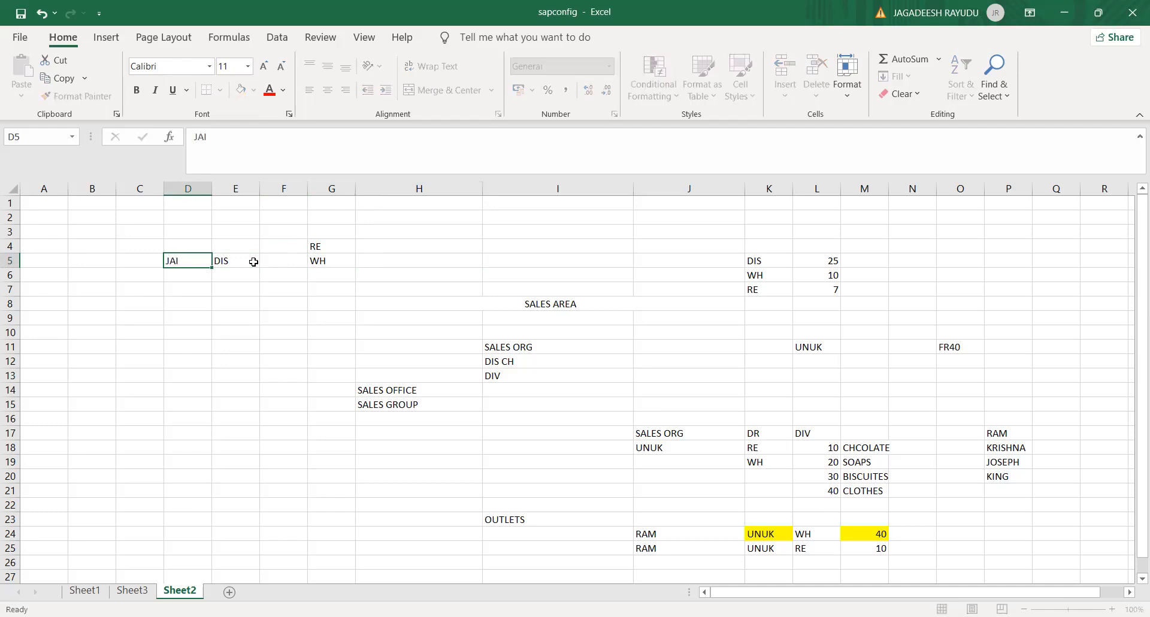
key("Up")
key("Right")
key("Left")
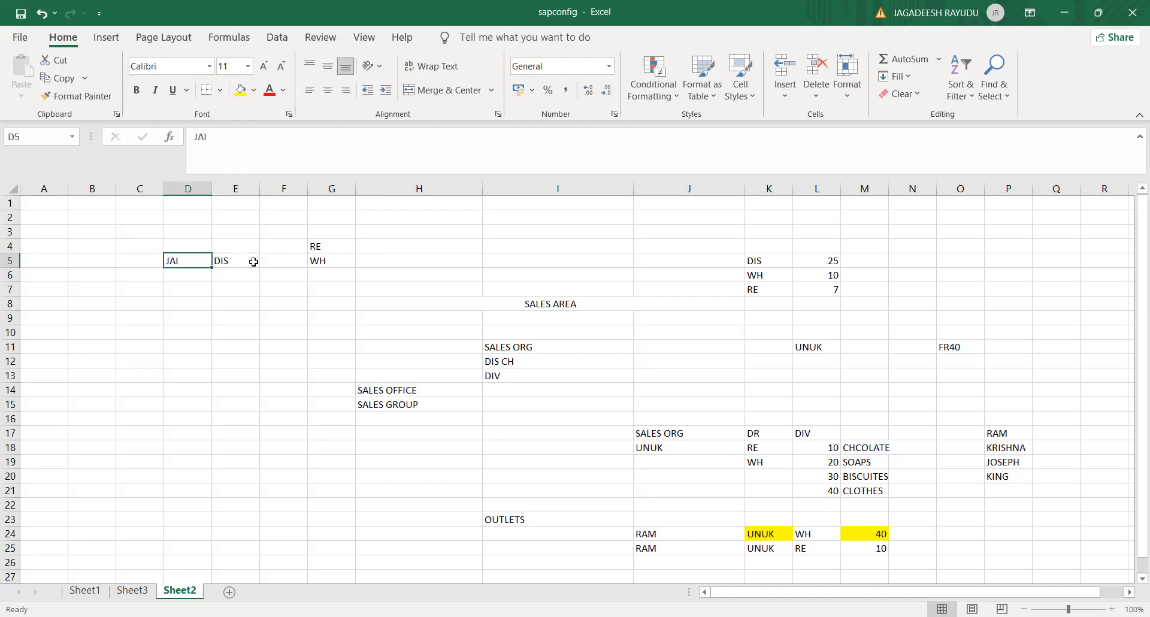
left_click(245, 94)
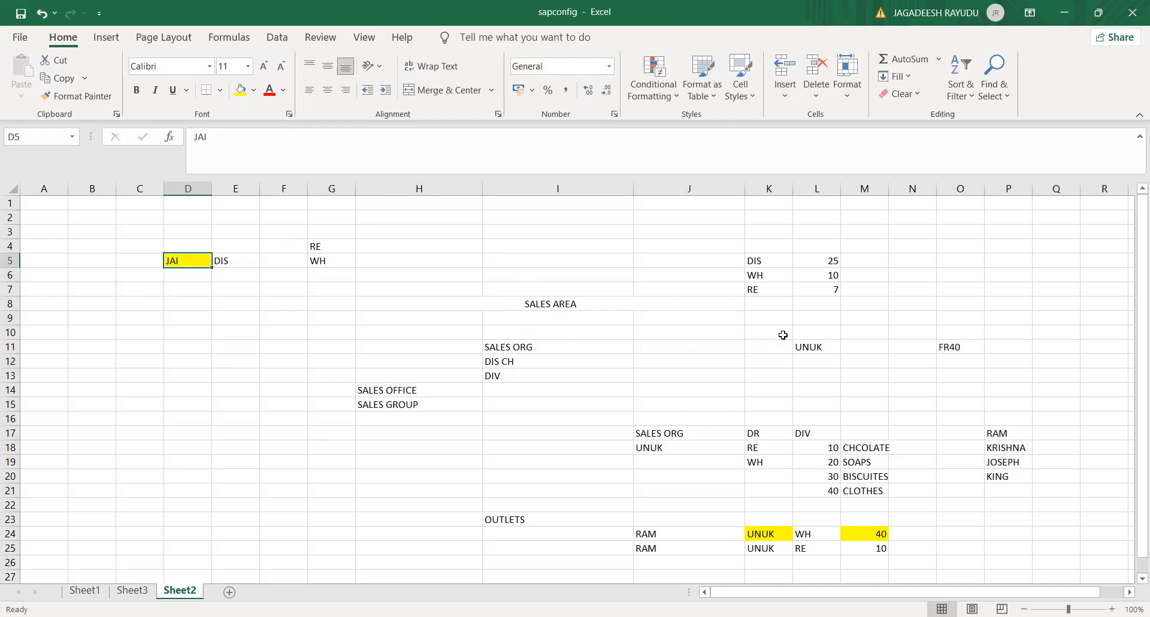
Give the UNUK sales organization cell L11 a dark orange fill.
left_click(804, 346)
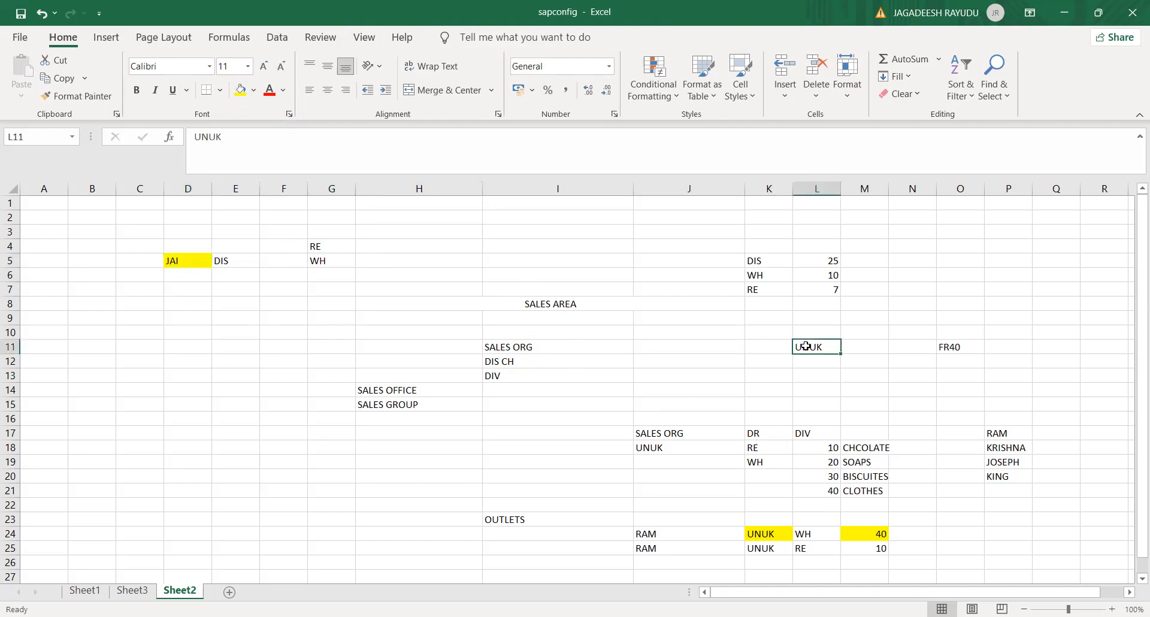
left_click(241, 92)
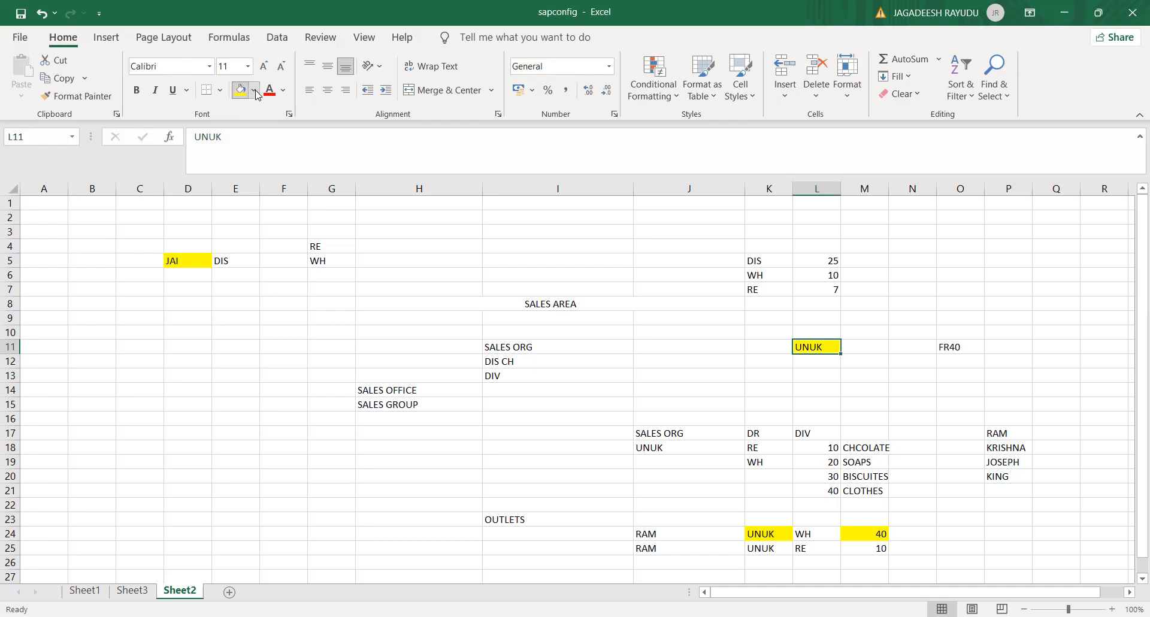
left_click(254, 90)
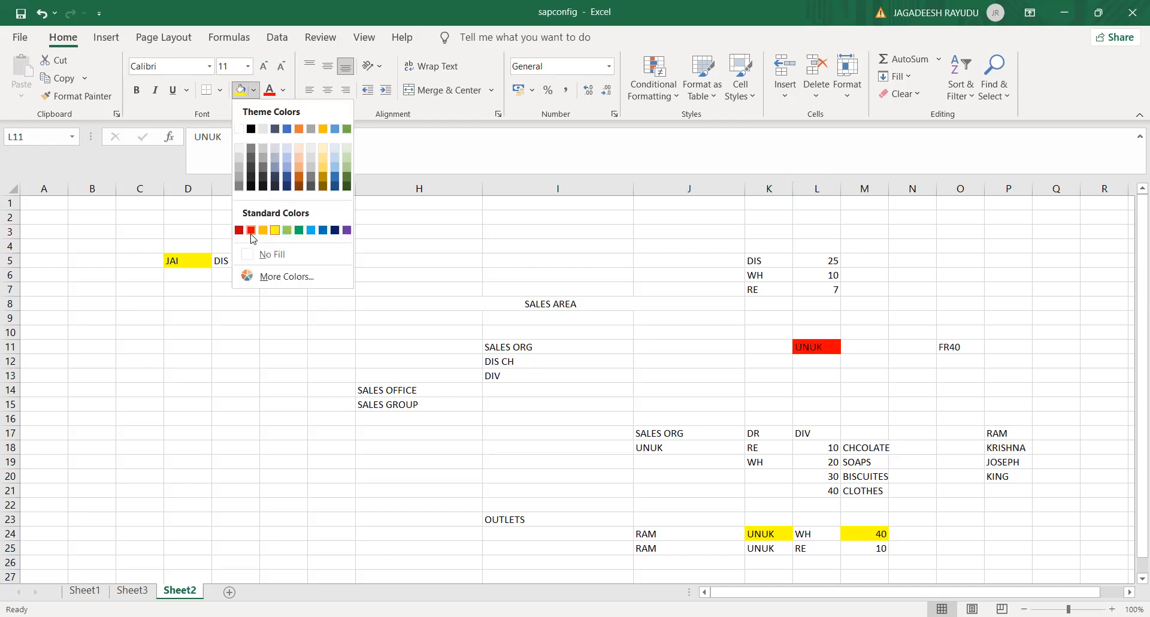
left_click(301, 183)
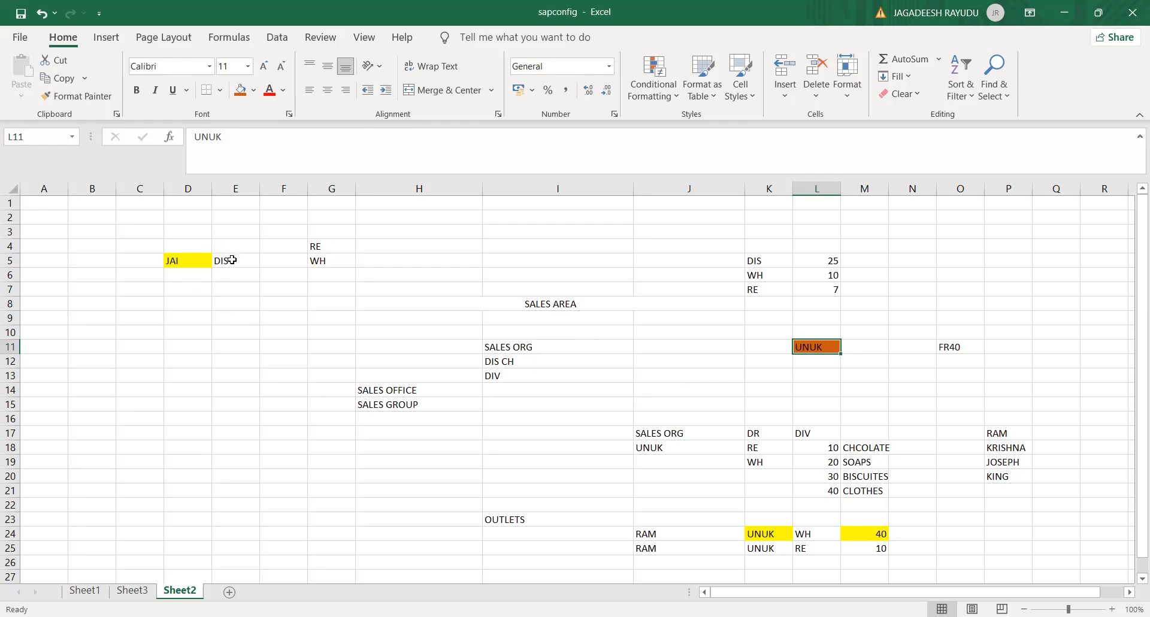
Review the distributor's RE channel against the division list and the UNUK sales organization.
left_click(316, 247)
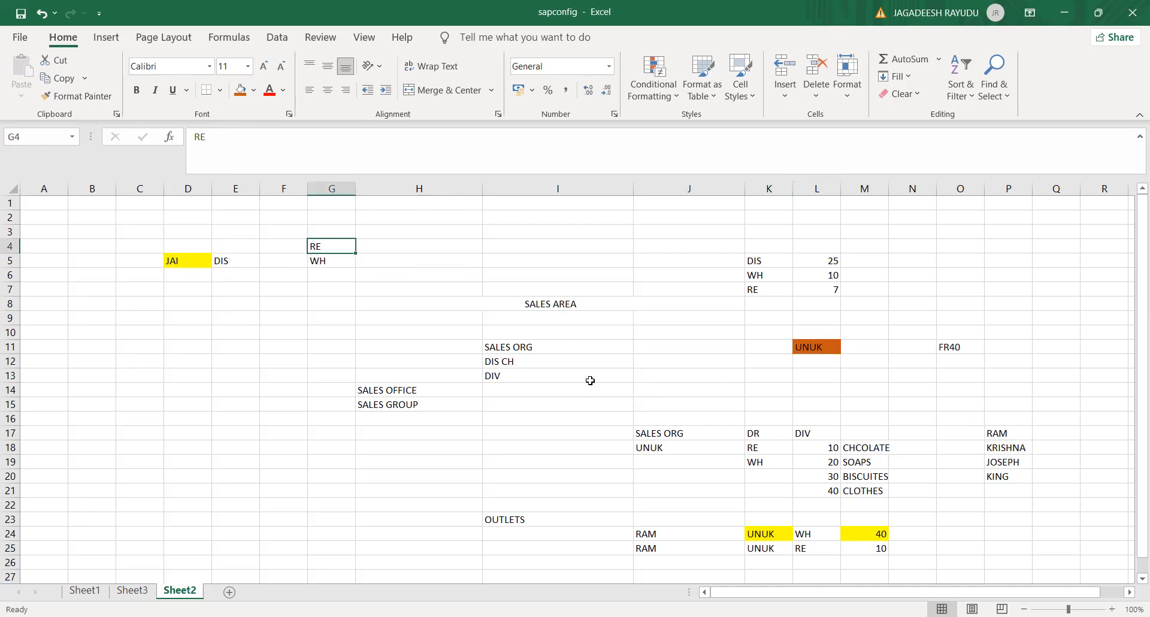
left_click(826, 449)
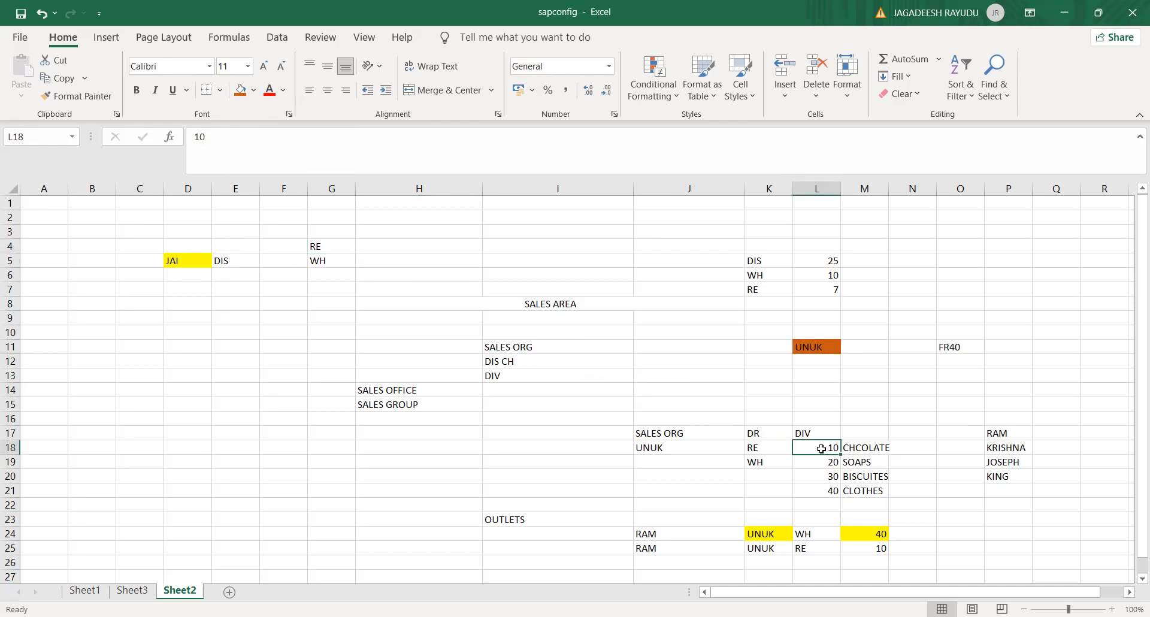
left_click(826, 466)
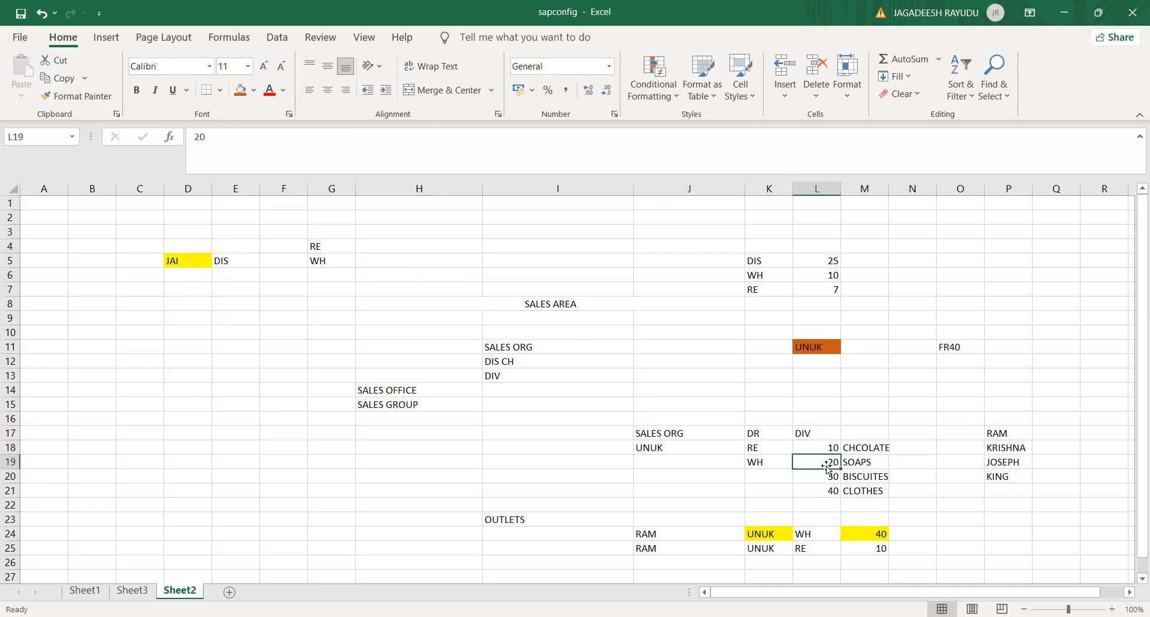
left_click(821, 493)
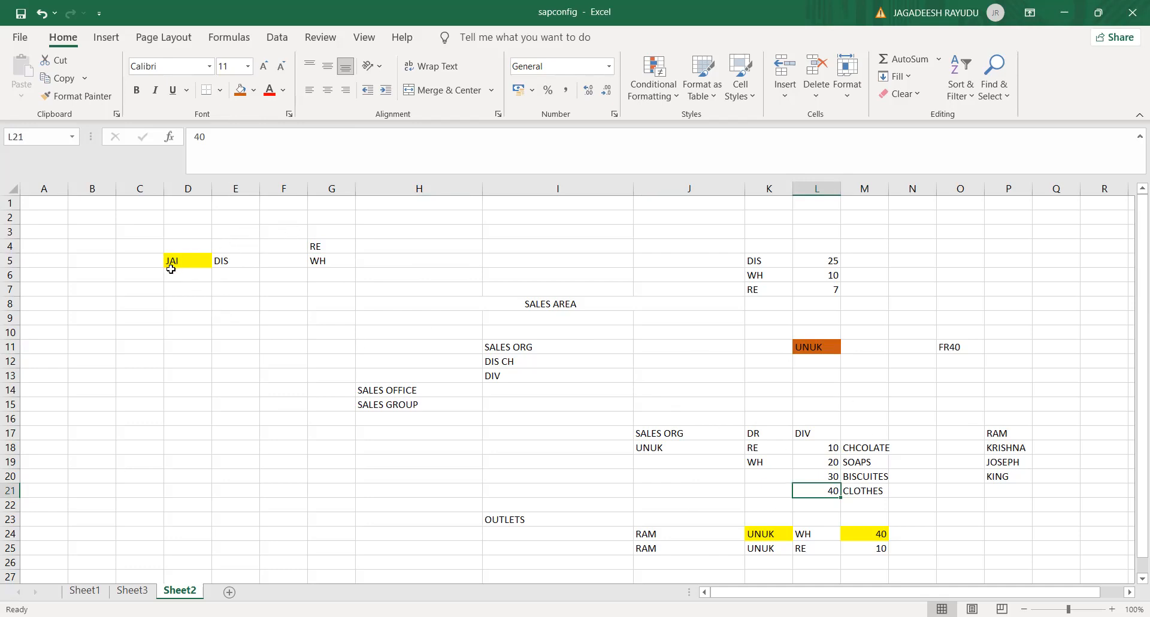
left_click(797, 348)
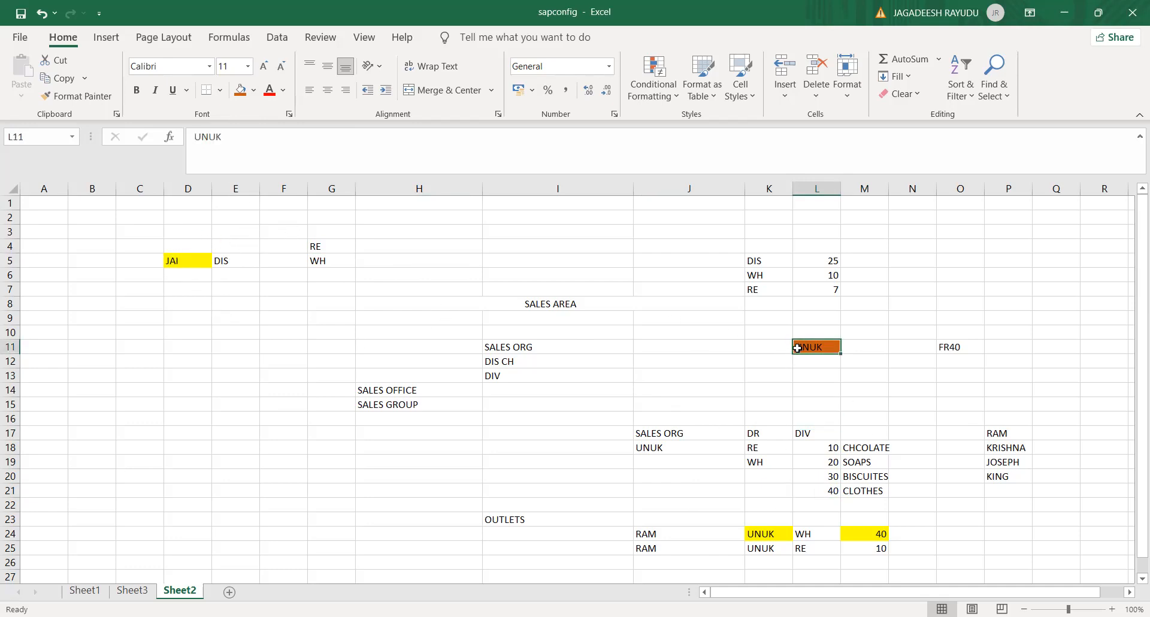
left_click(229, 247)
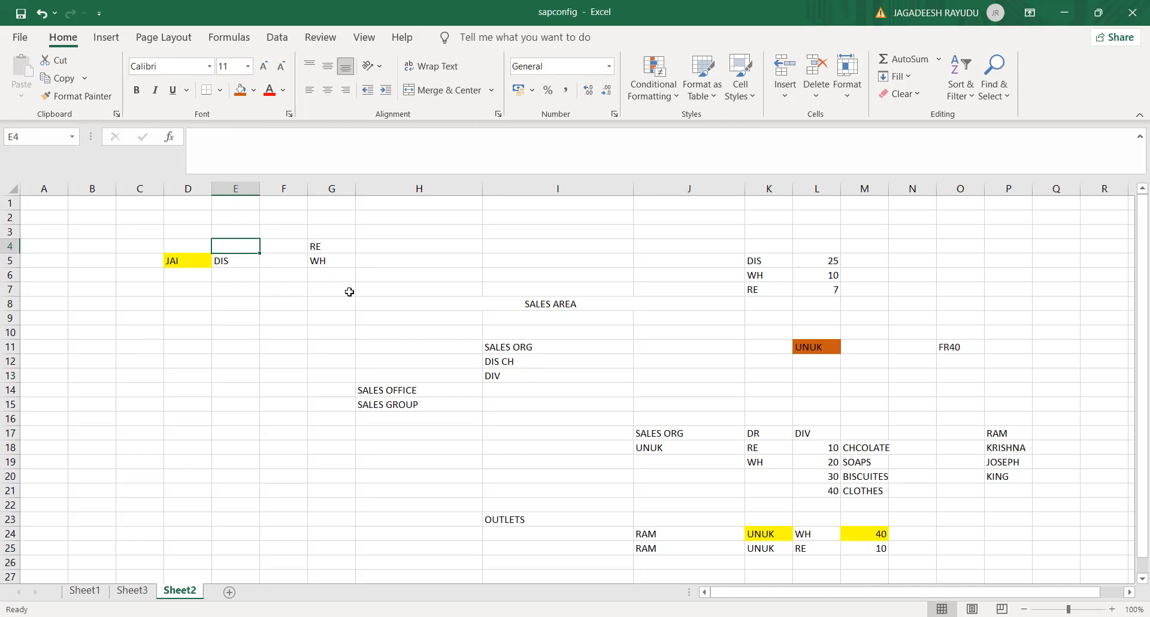
left_click(821, 444)
key("Right")
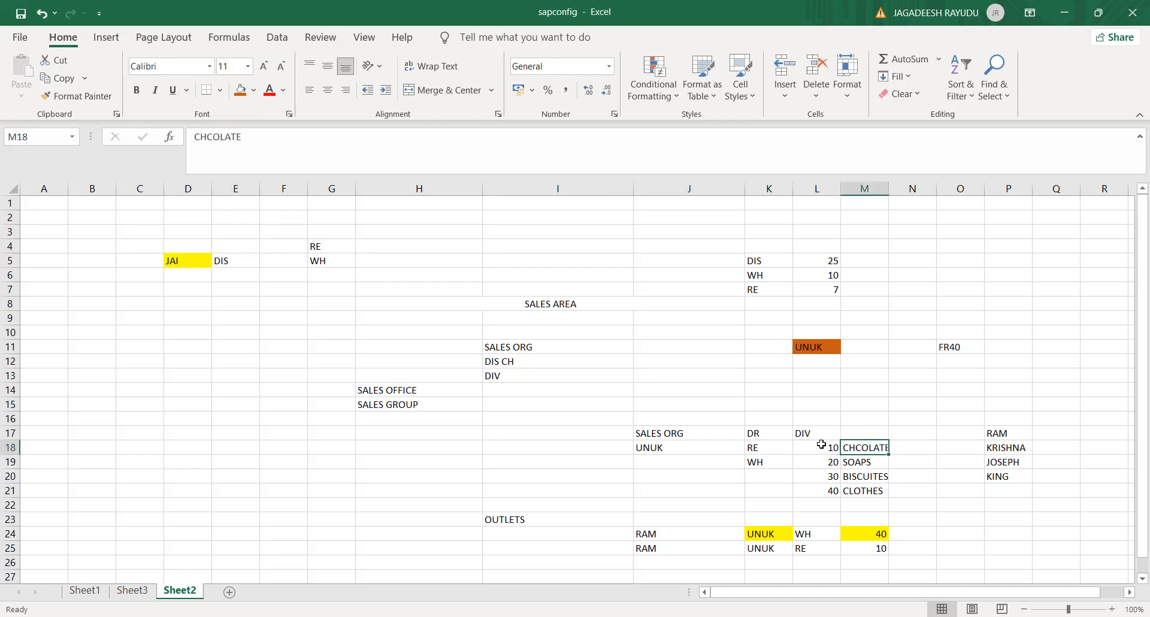
key("shift+Down")
key("shift+Down")
key("shift+Down")
key("ctrl+c")
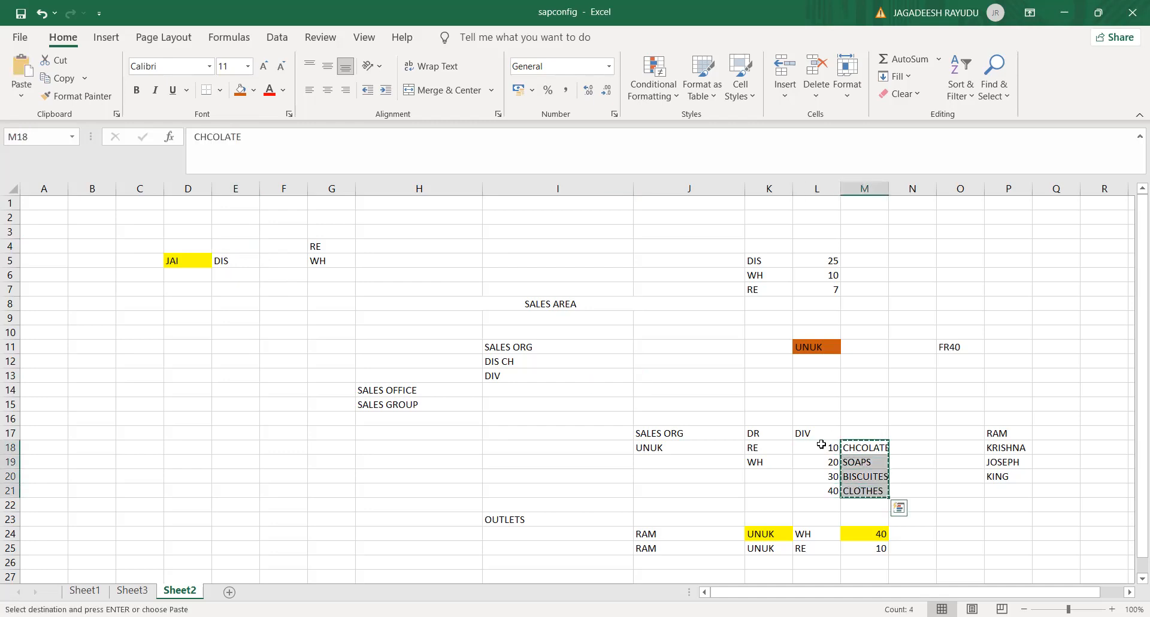
Enter SO in cell C9 as the label for the distributor's sales order.
left_click(155, 315)
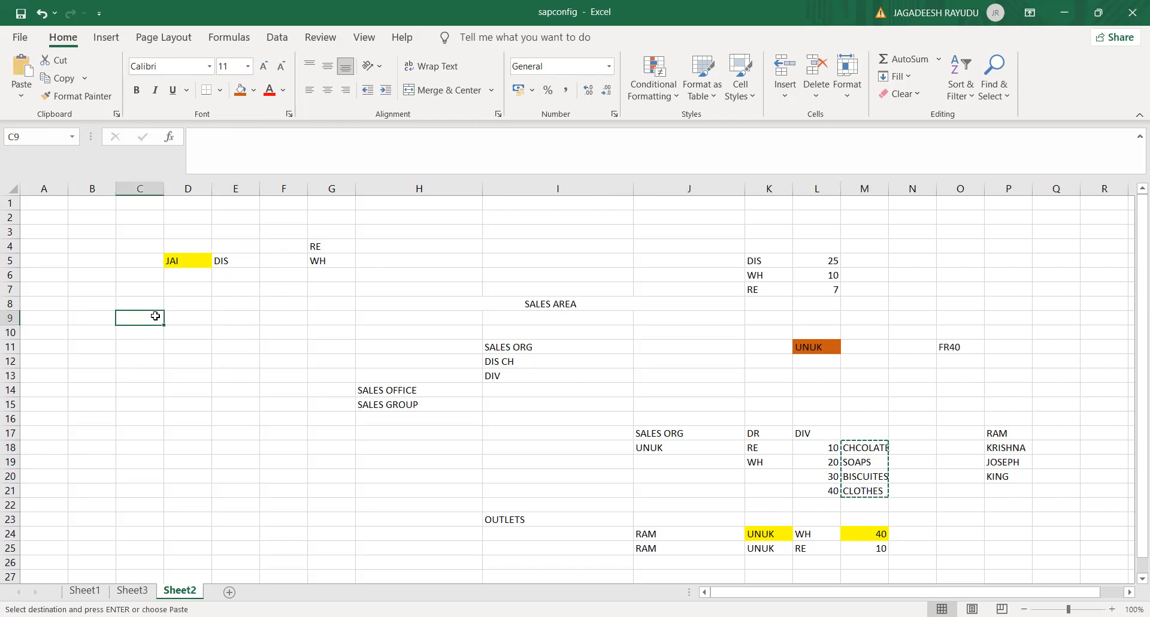
type("SO")
key("Return")
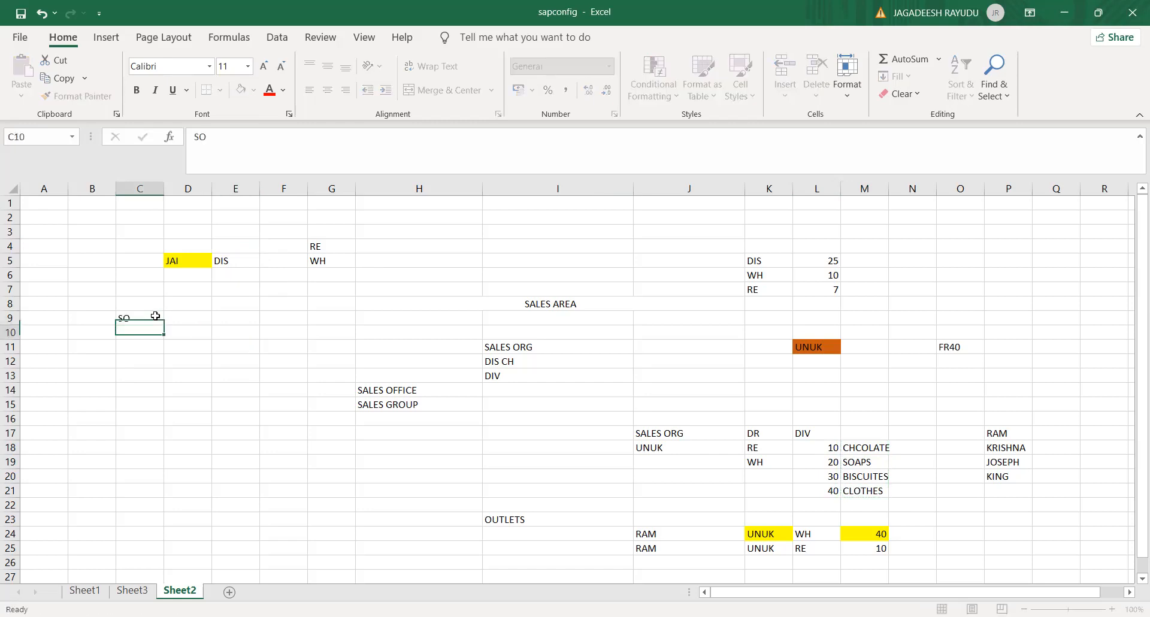
Enter the person's name in cell G3, above the RE and WH entries.
key("Up")
key("Right")
key("Right")
key("Right")
key("Right")
key("Up")
key("Up")
key("Up")
key("Up")
key("Up")
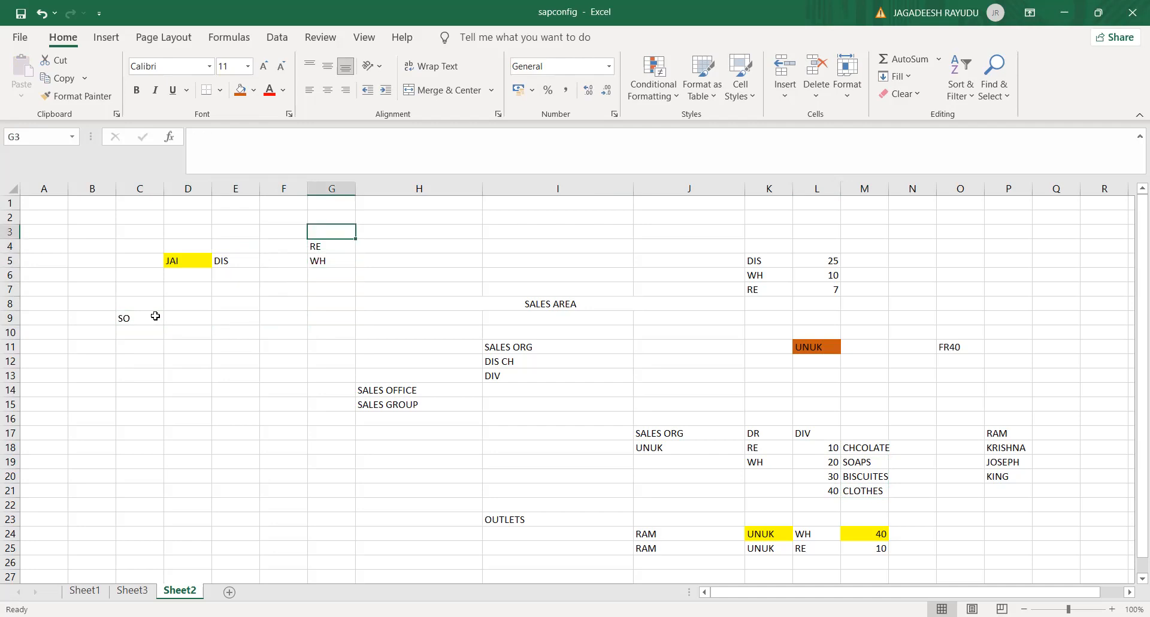
type("FR")
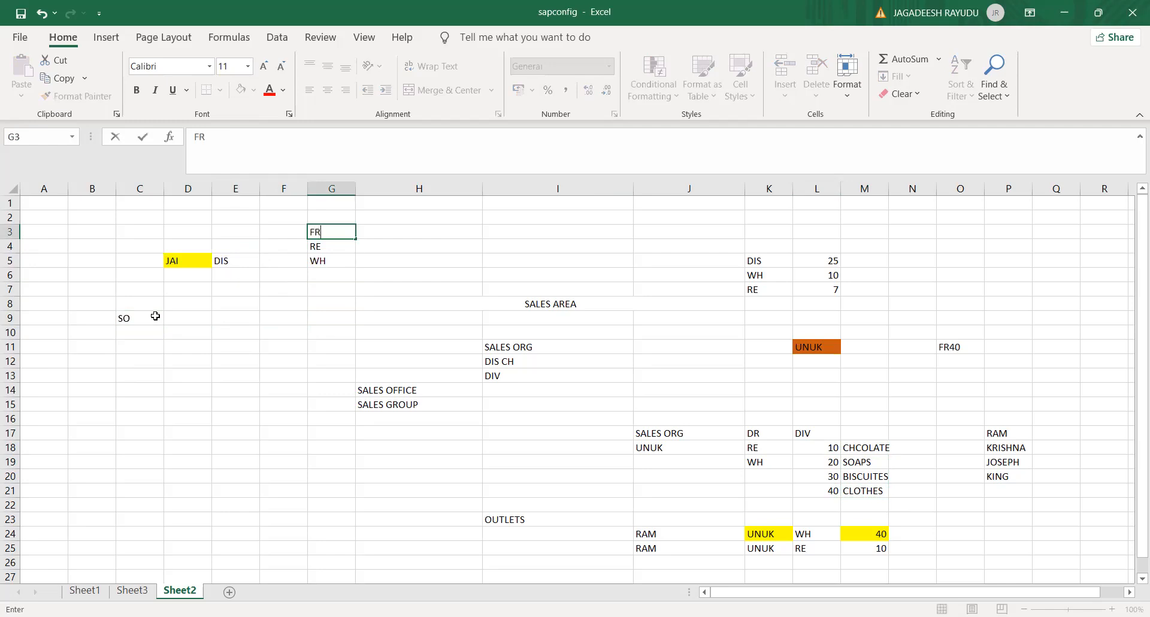
type("ANK")
left_click(177, 322)
left_click(202, 263)
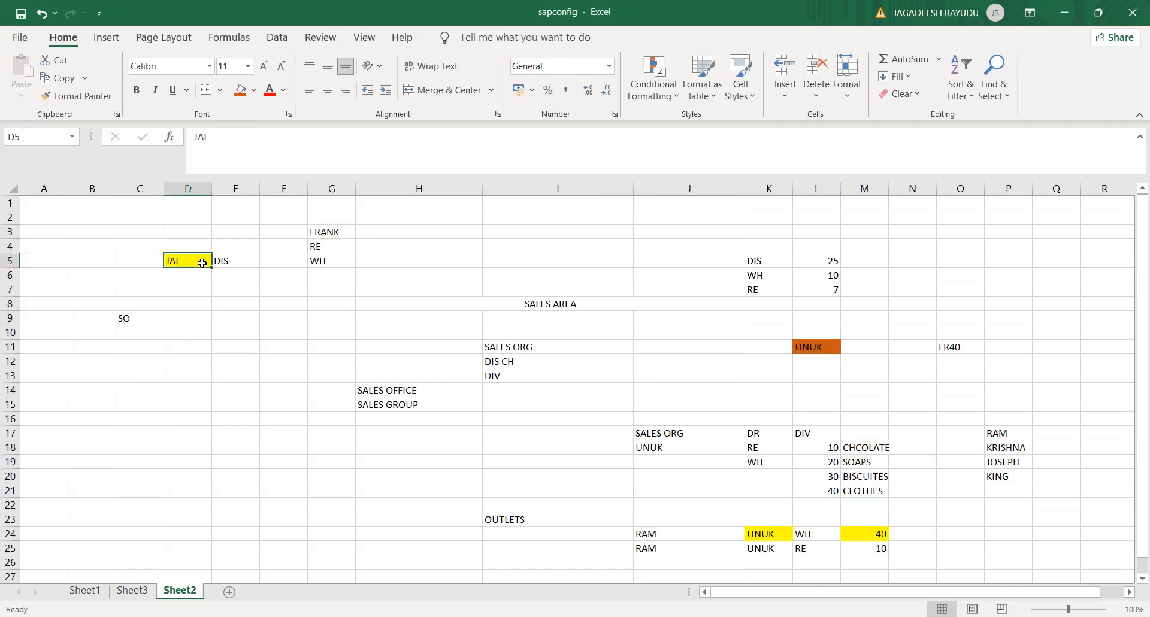
left_click(242, 273)
left_click(233, 261)
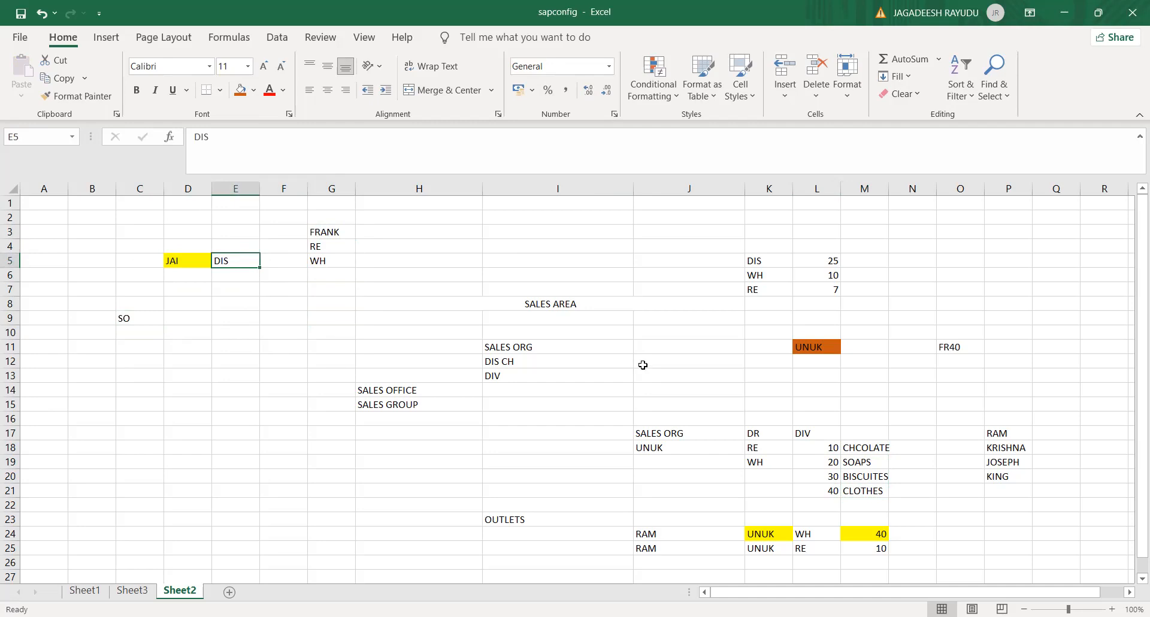
left_click(189, 321)
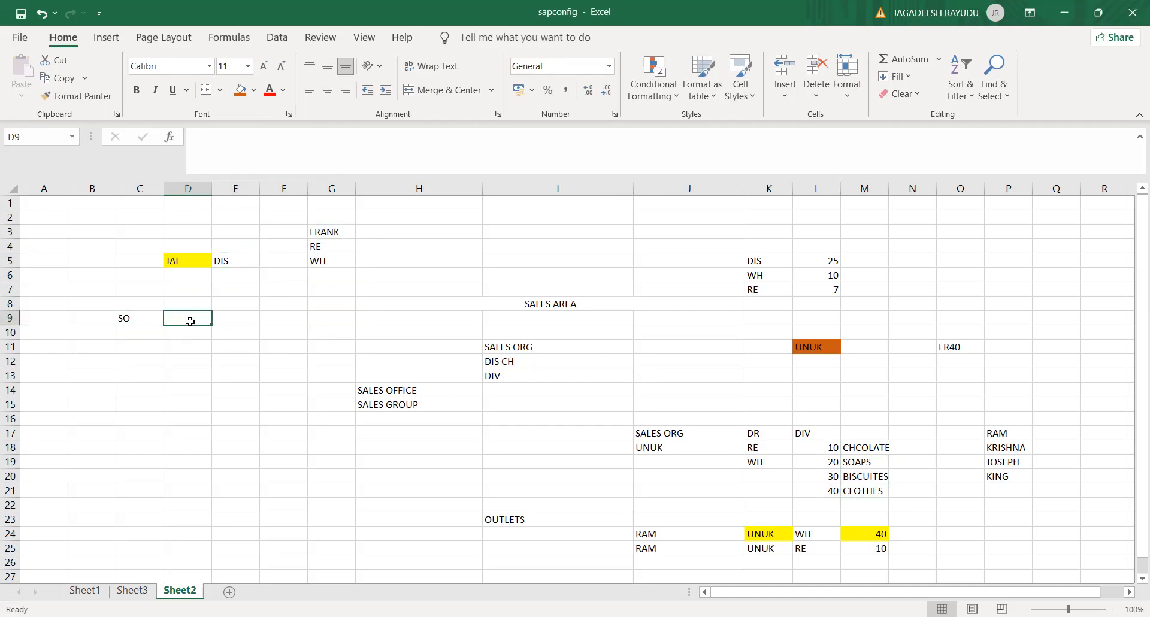
Copy the product names in M18:M21 and paste them beside SO, starting at cell D9.
left_click(850, 447)
key("shift+Down")
key("shift+Down")
key("shift+Down")
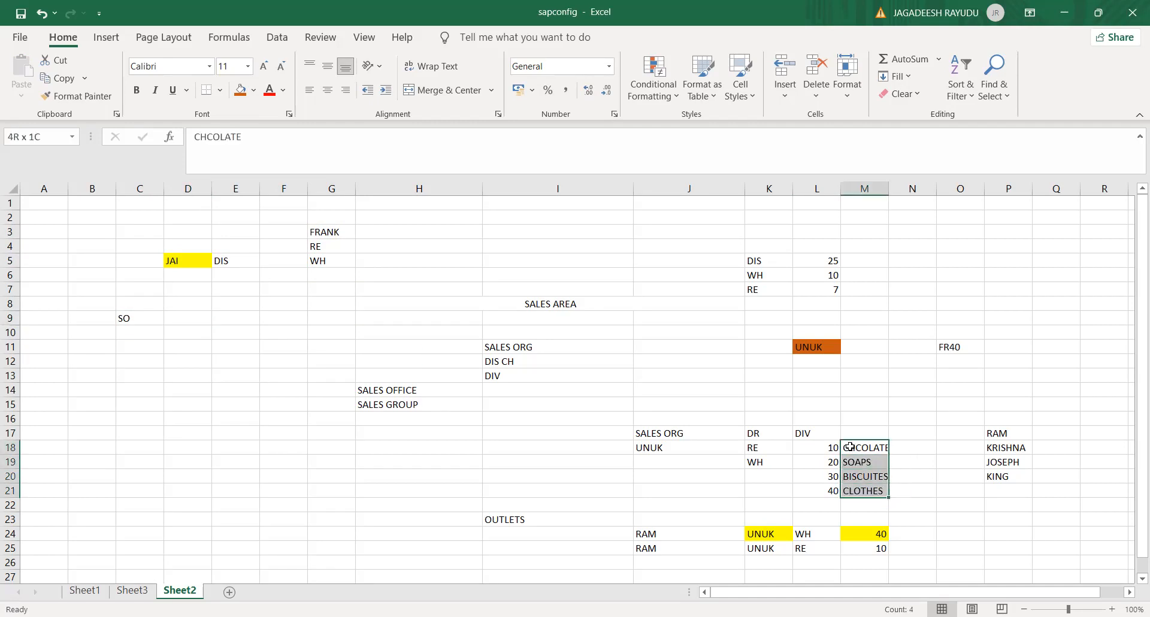
key("ctrl+c")
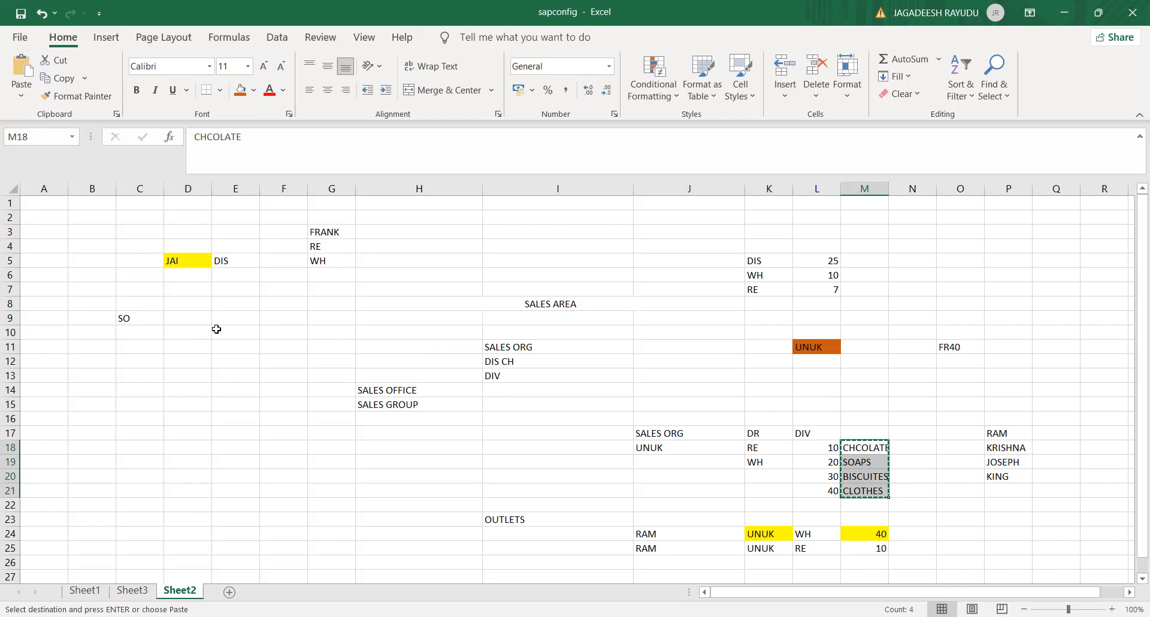
left_click(191, 315)
key("ctrl+v")
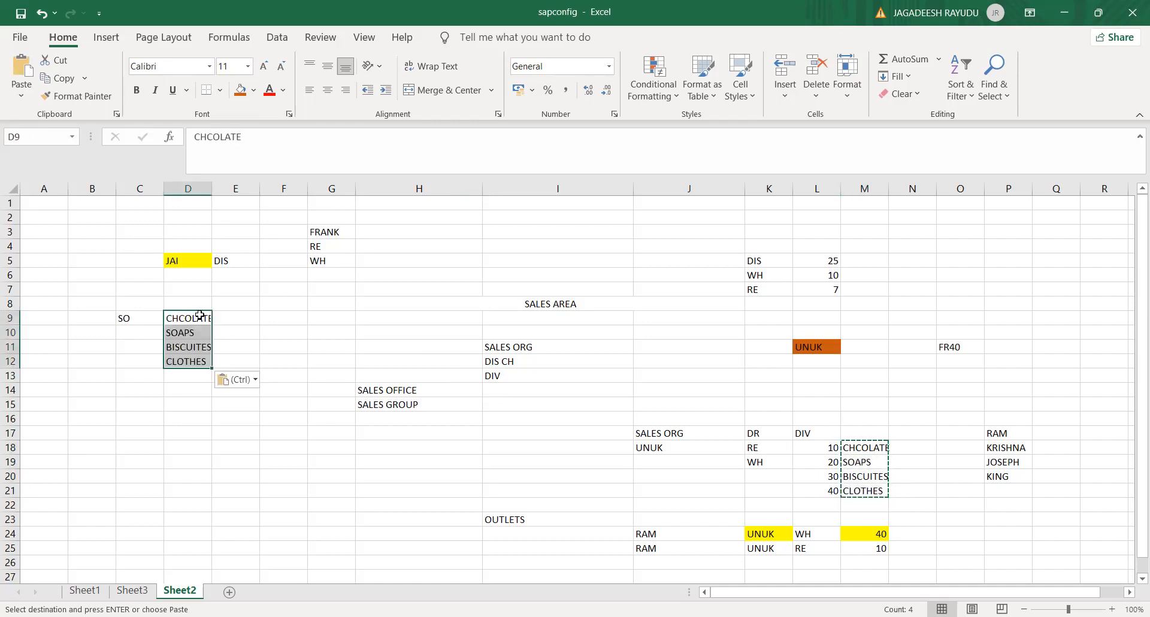
Enter the order quantities 100 PAC for CHCOLATE and 100 PC for SOAPS in columns E and F.
left_click(226, 315)
type("100")
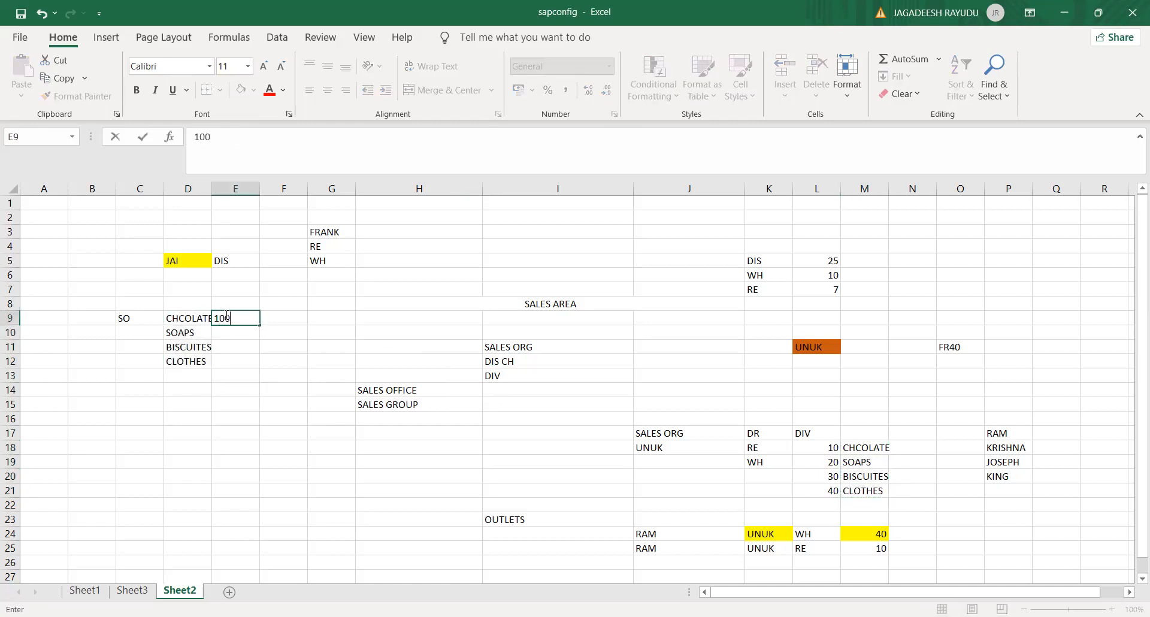
key("Tab")
type("PAC")
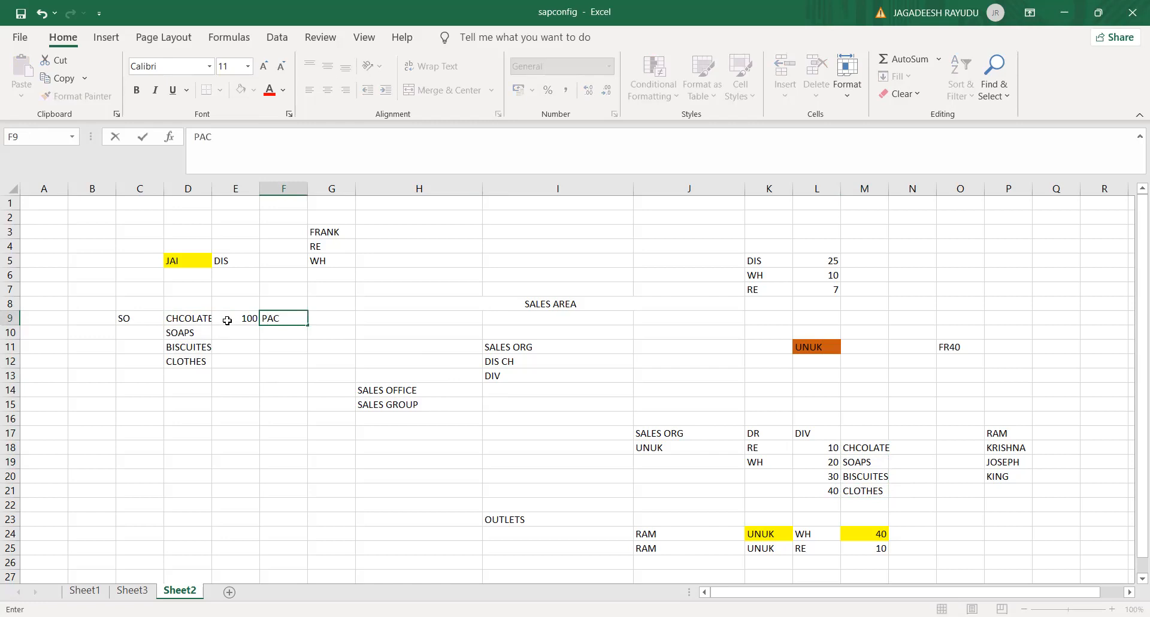
left_click(230, 328)
type("10")
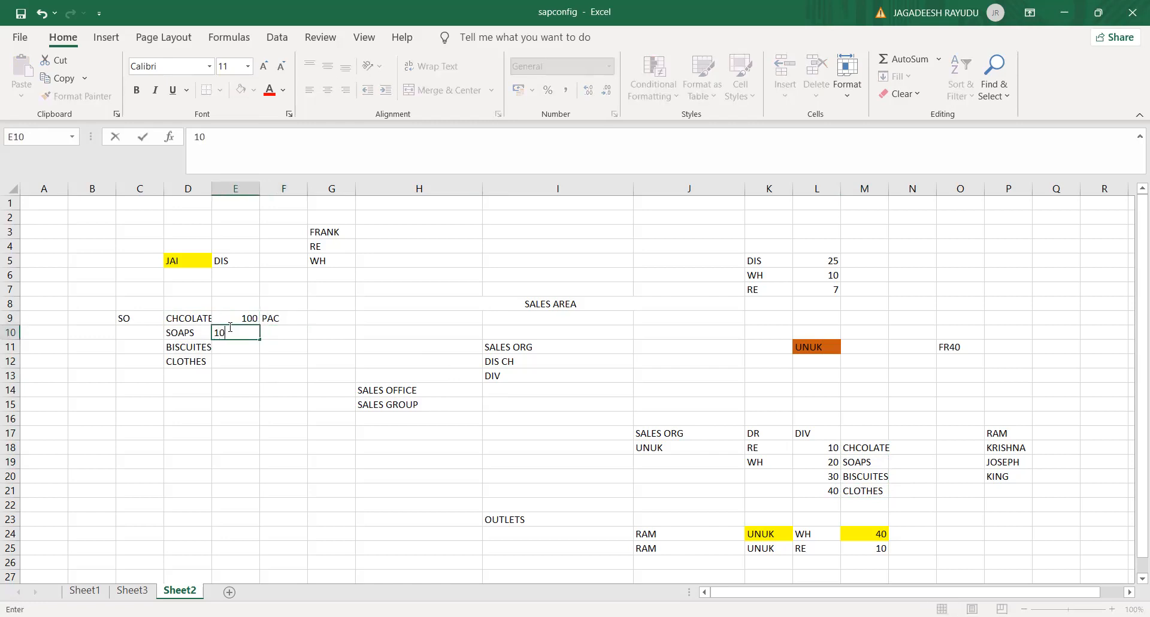
key("Tab")
type("OC")
key("BackSpace")
key("BackSpace")
type("PC")
Enter 200 PAC for BISCUITES in row 11 and delete the CLOTHES item from cell D12.
left_click(235, 346)
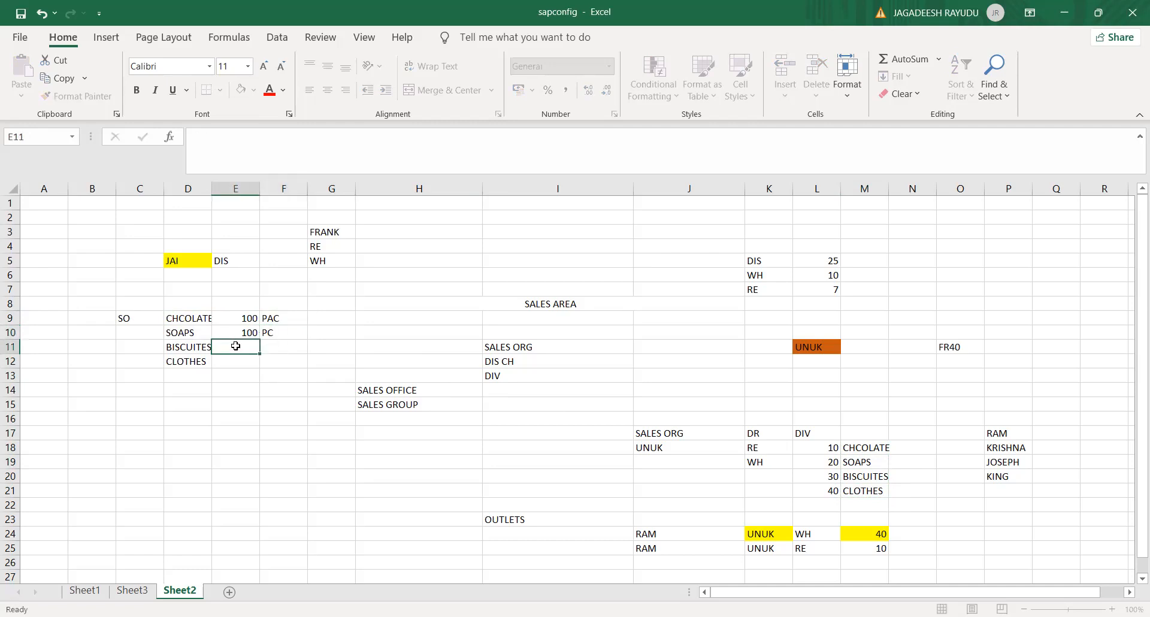
type("200")
key("Tab")
type("PA")
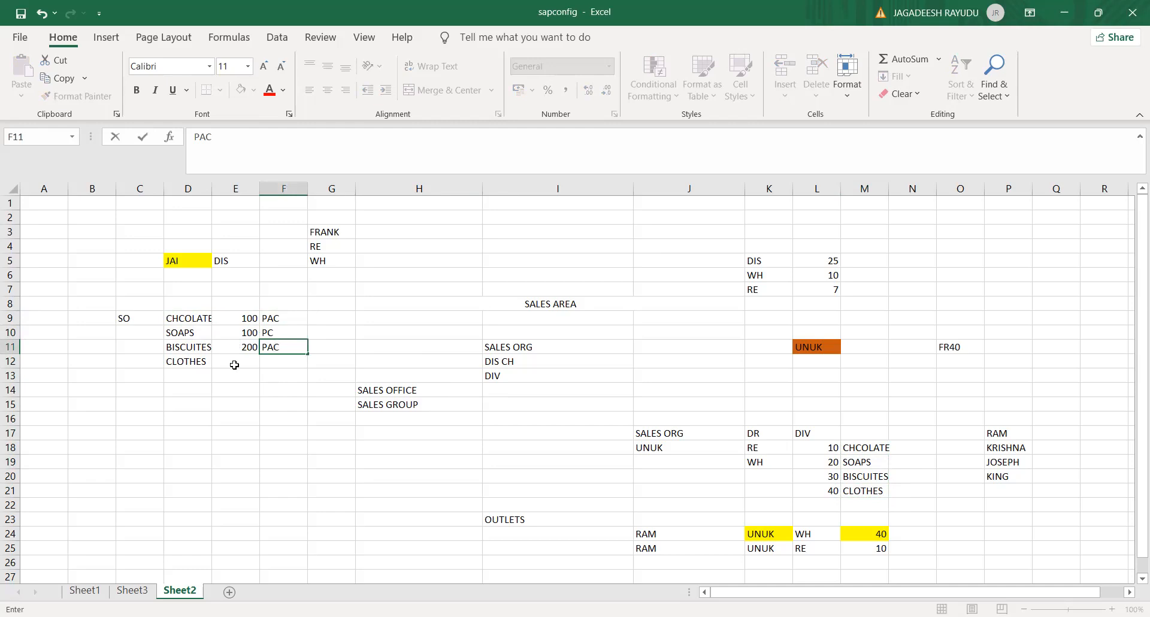
left_click(235, 361)
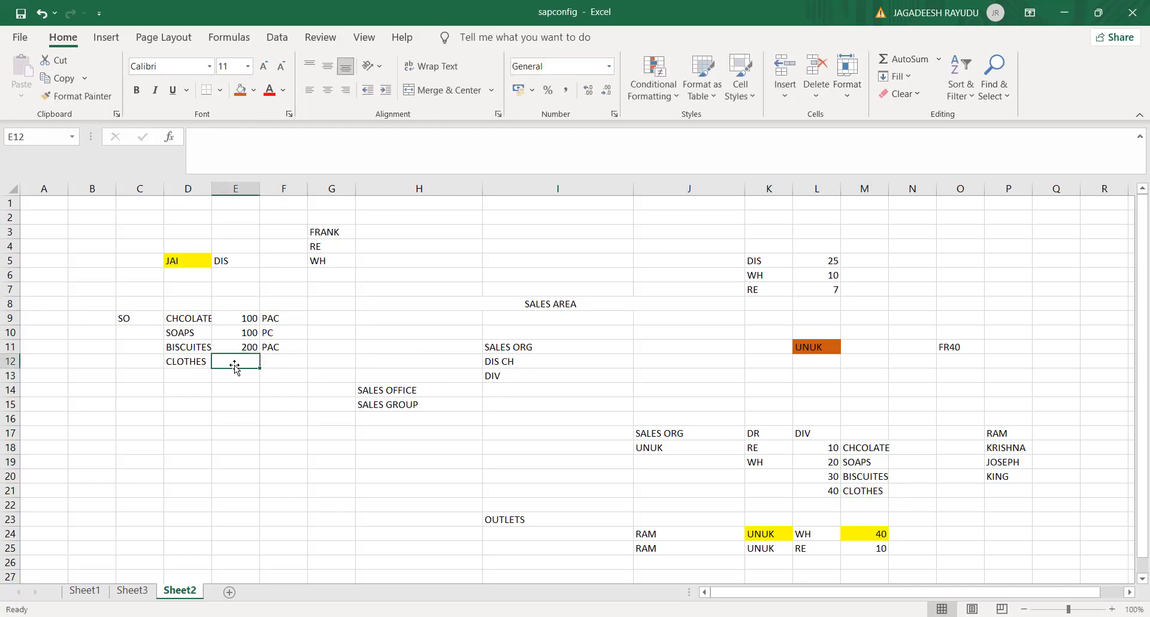
left_click(178, 364)
key("Delete")
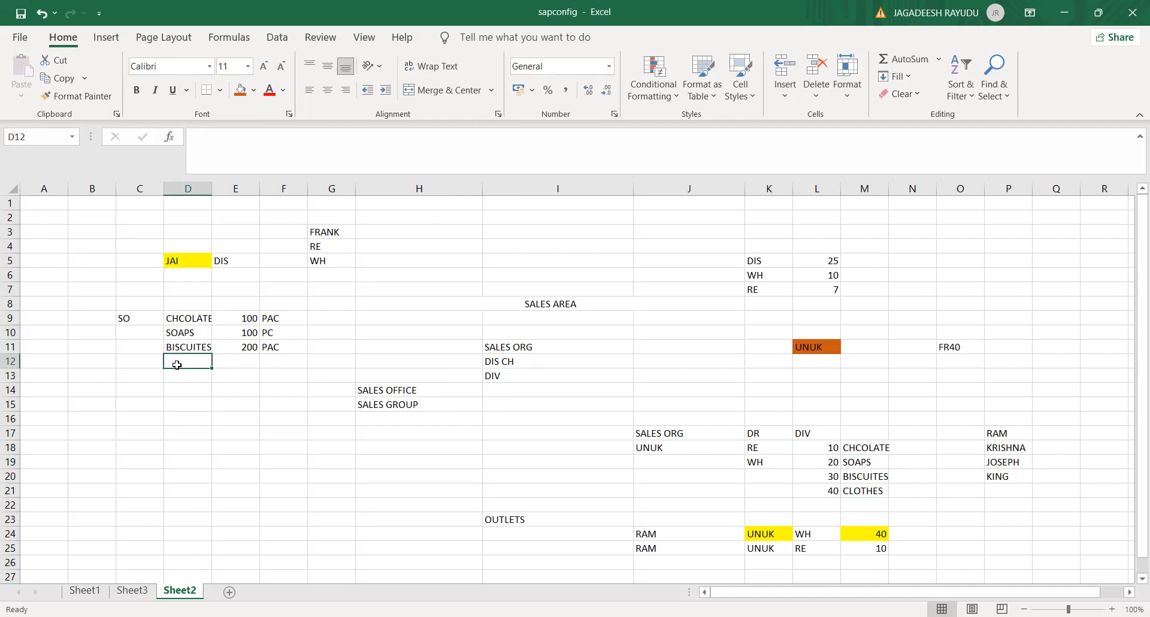
left_click(350, 316)
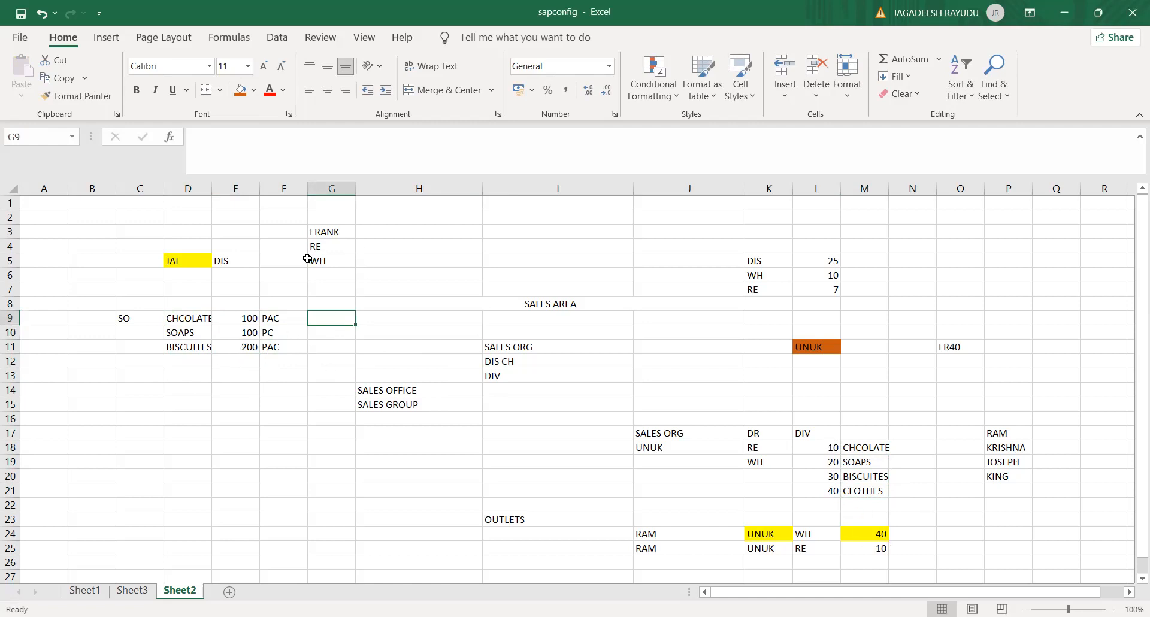
left_click(321, 233)
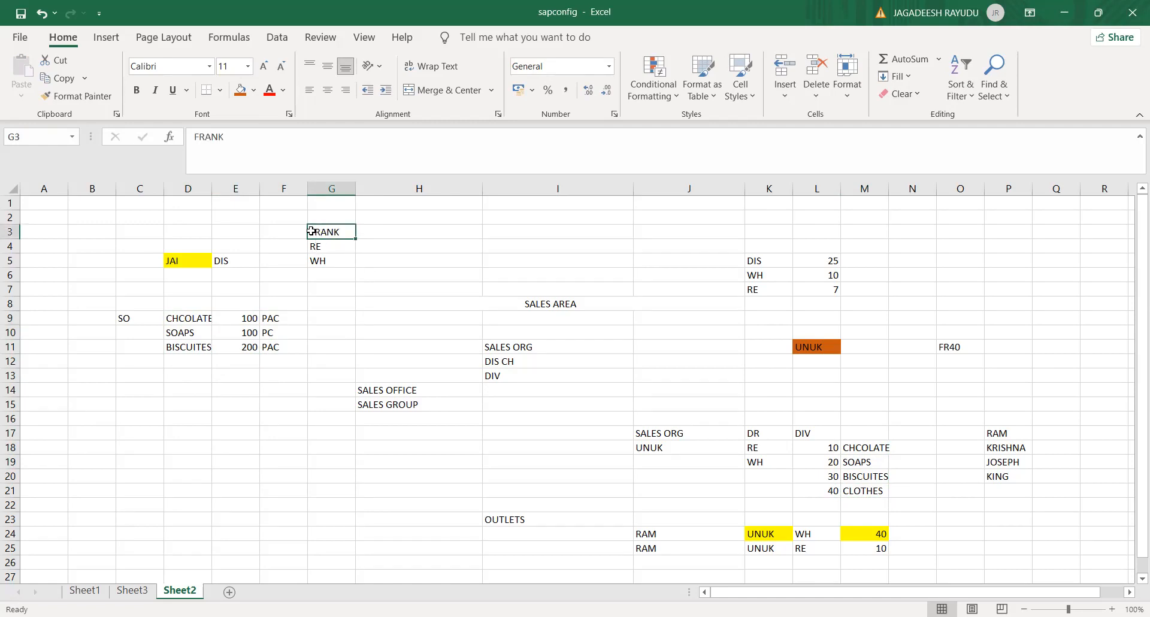
left_click(221, 260)
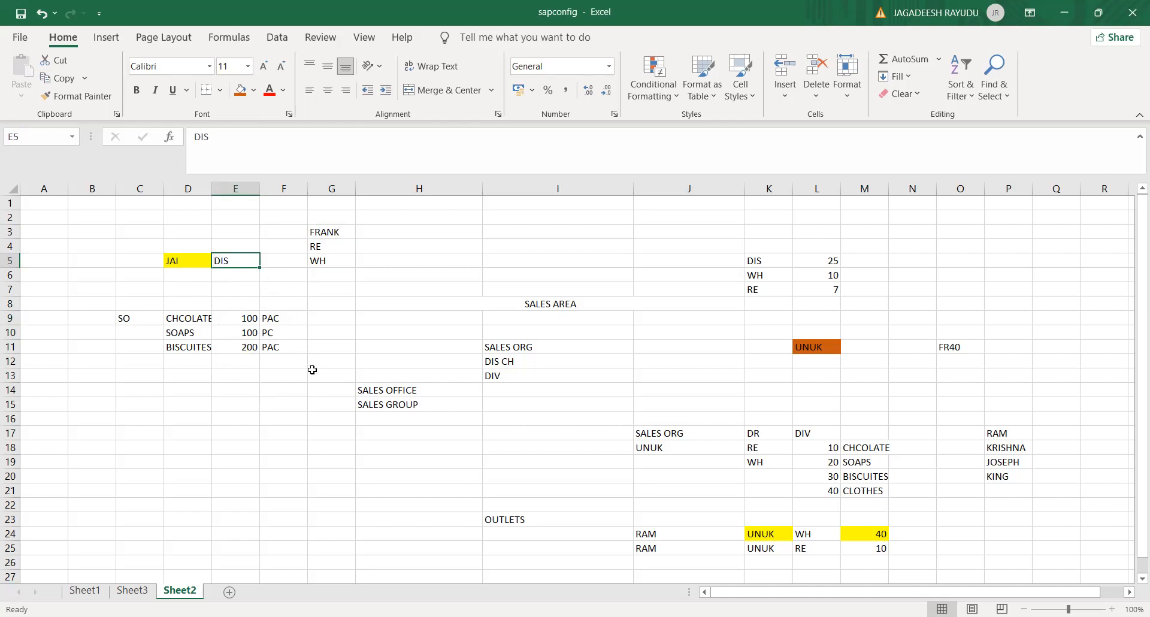
Merge and center cells G9 through G11 beside the order quantities.
left_click(331, 321)
left_click_drag(332, 322, 331, 347)
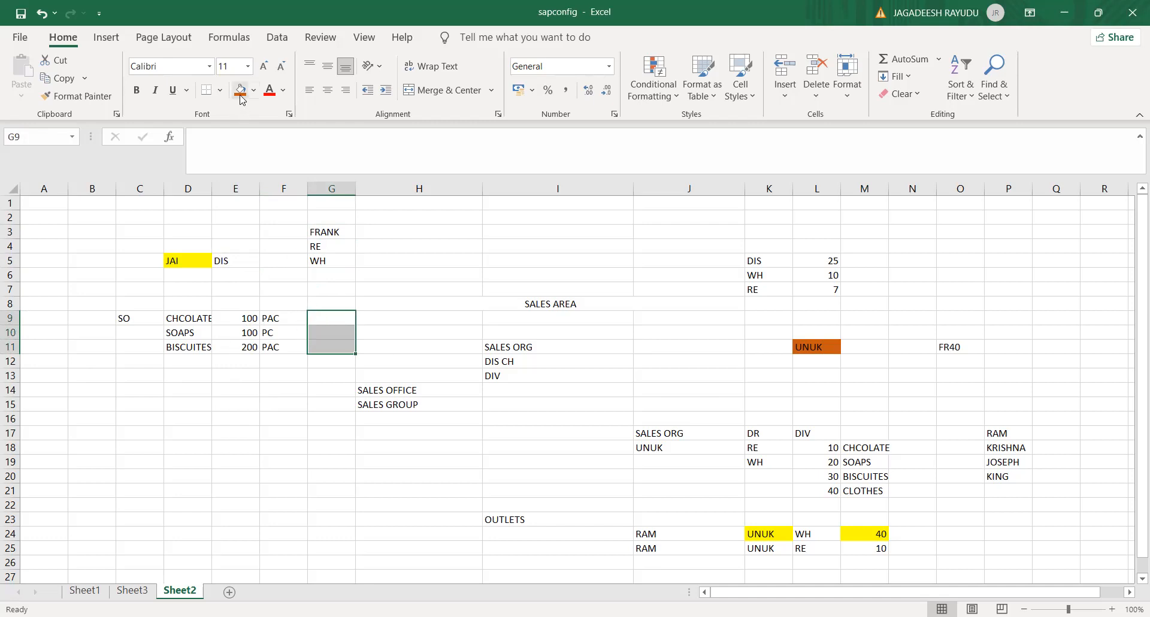
left_click(426, 91)
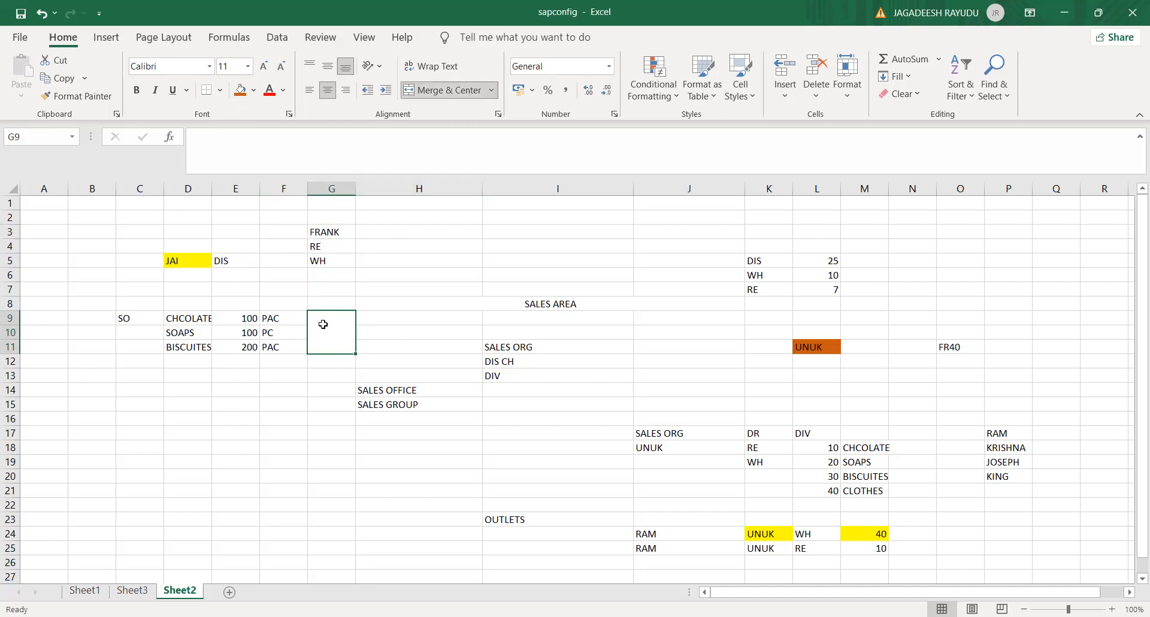
Enter COMMON DEVISON in the merged cell G9 and widen column G to fit the text.
type("COMM")
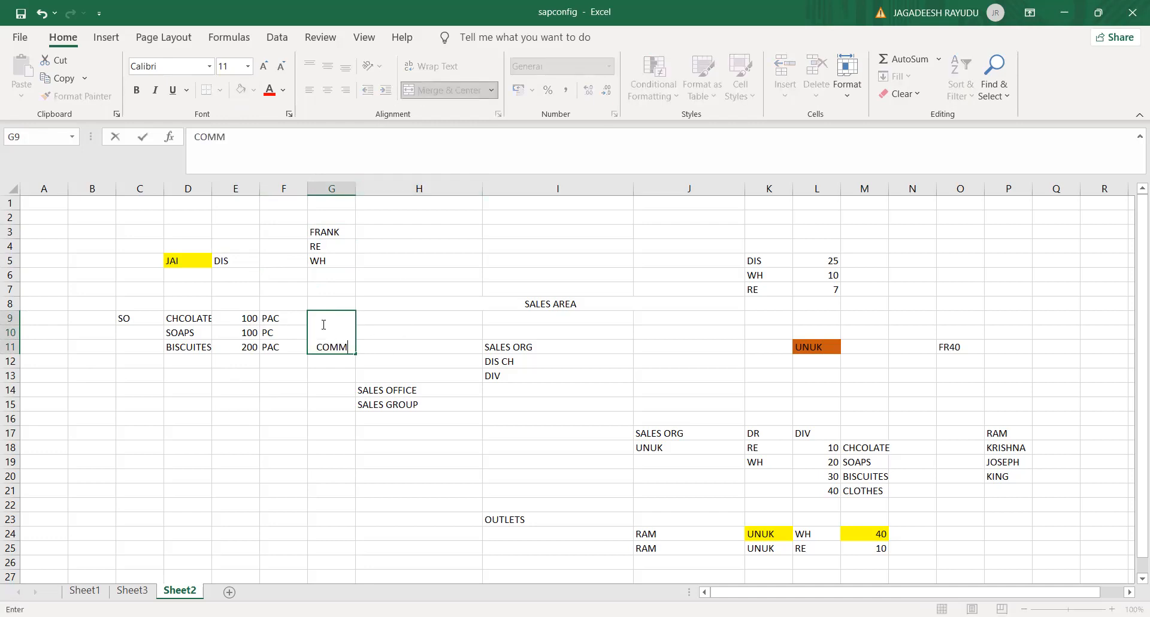
type("ON DEVISON")
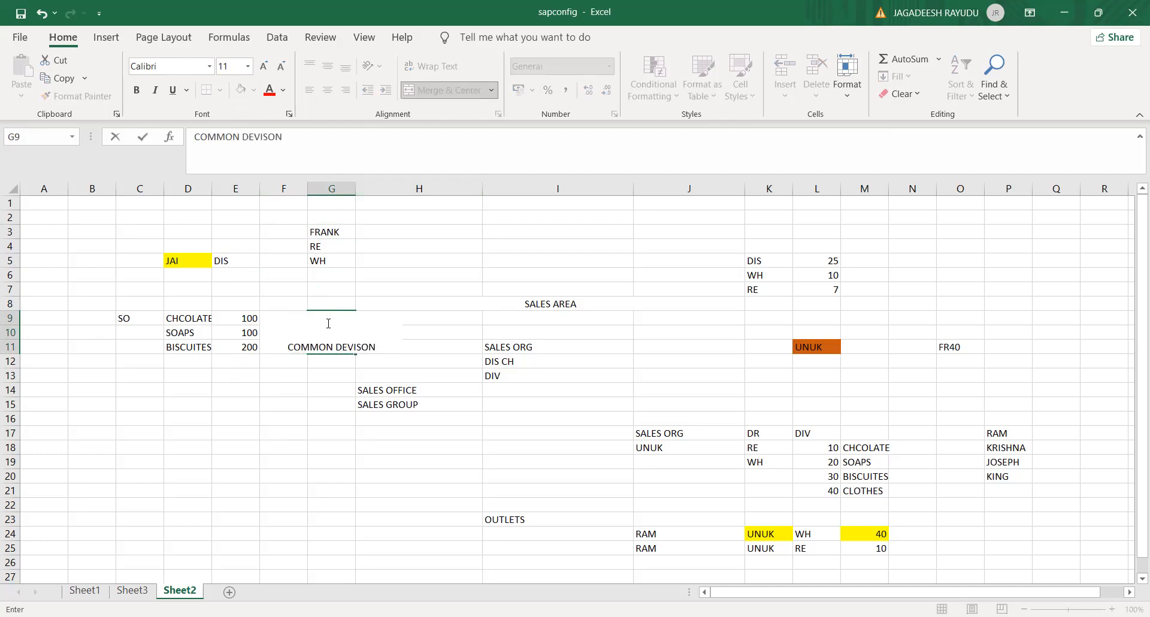
left_click(328, 300)
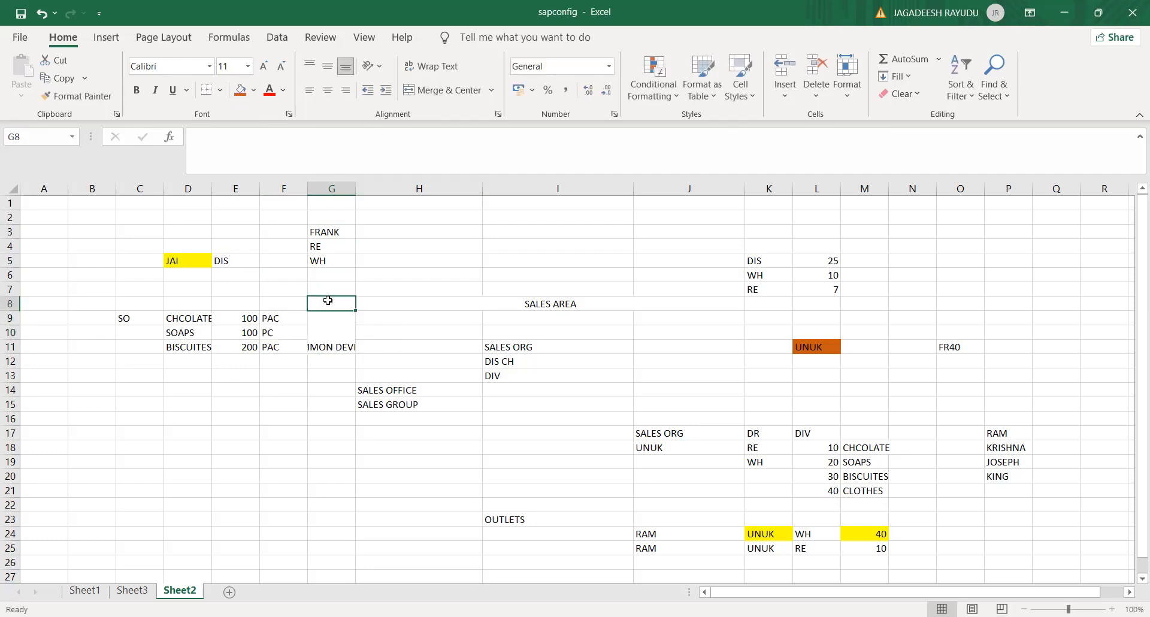
double_click(357, 186)
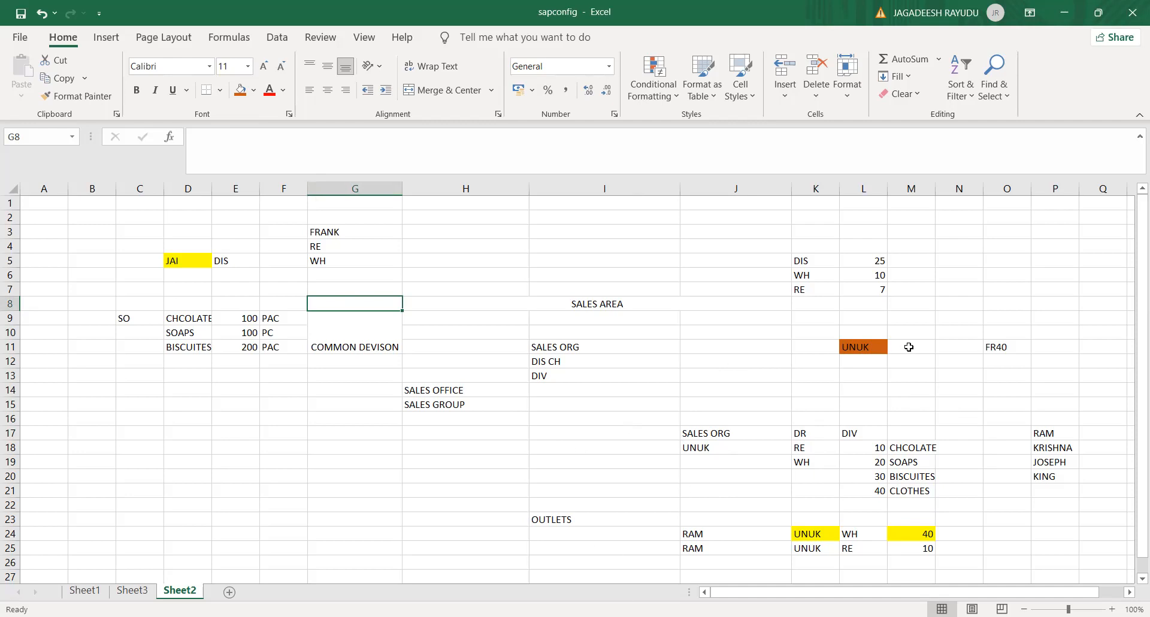
left_click(853, 353)
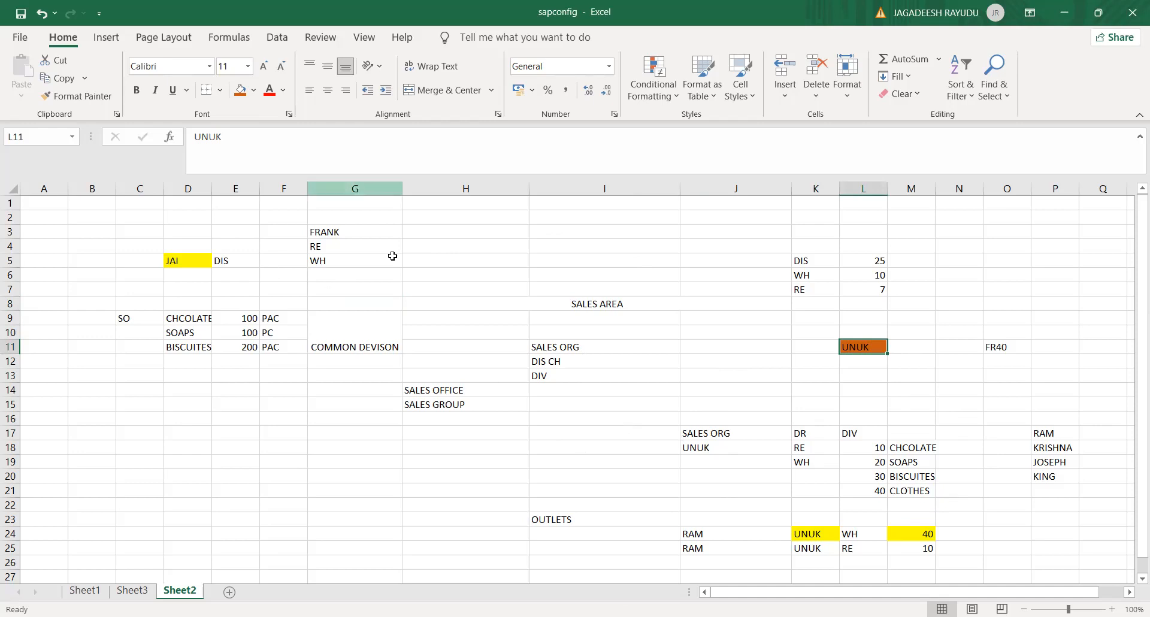
left_click(357, 339)
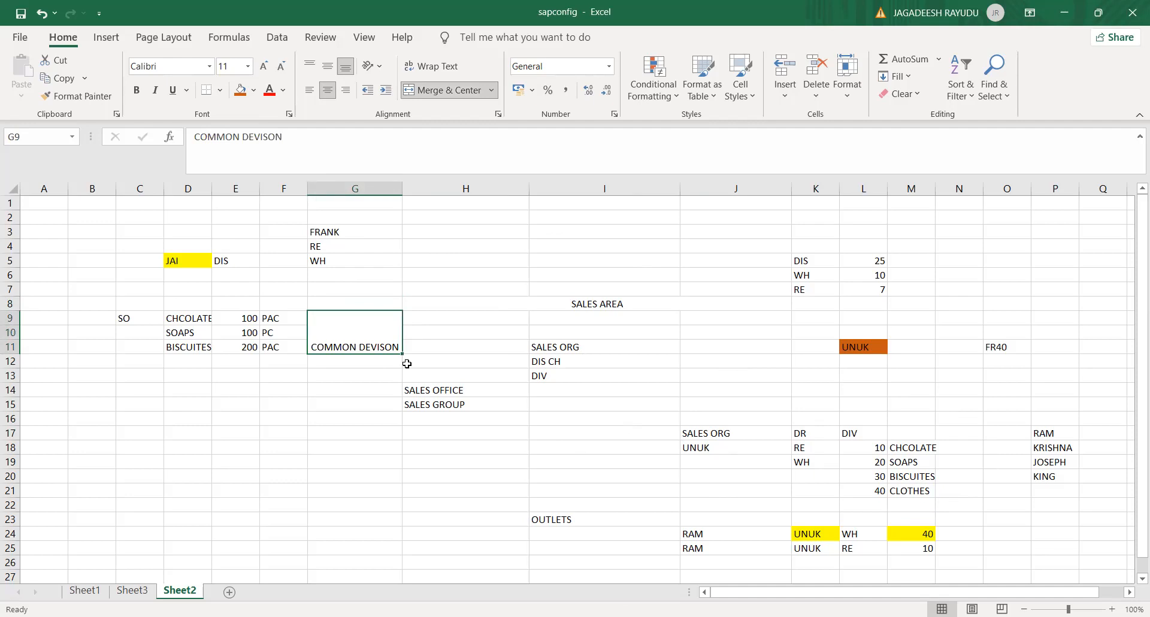
Fill the SALES ORG, DIS CH and DIV cells in I11:I13 with dark blue.
left_click(544, 345)
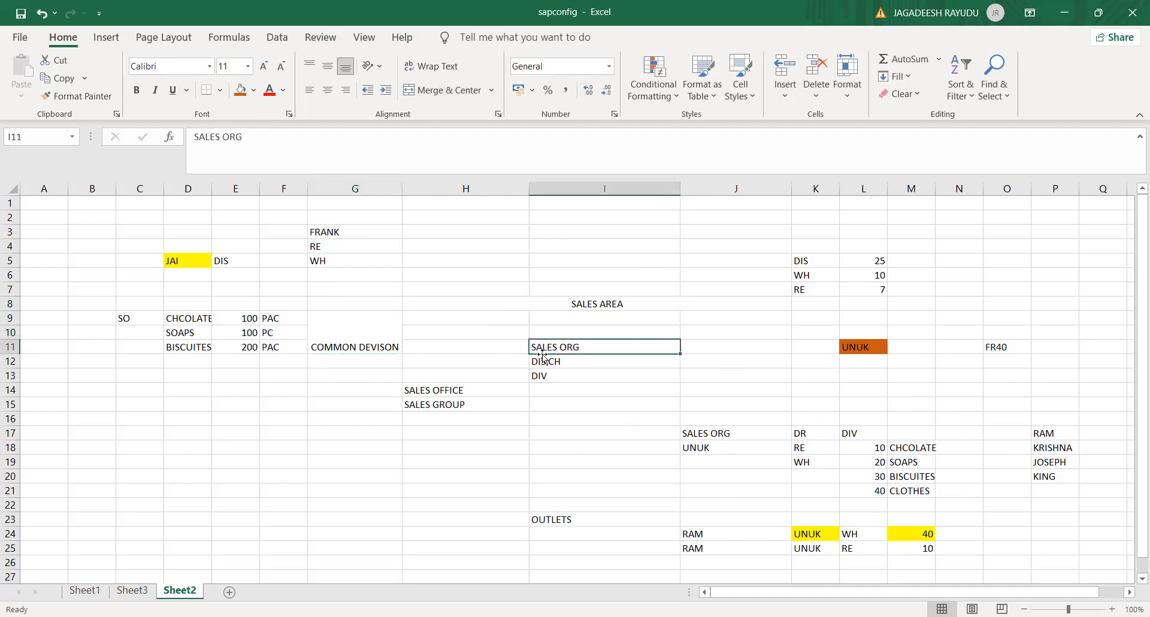
left_click_drag(544, 354, 544, 377)
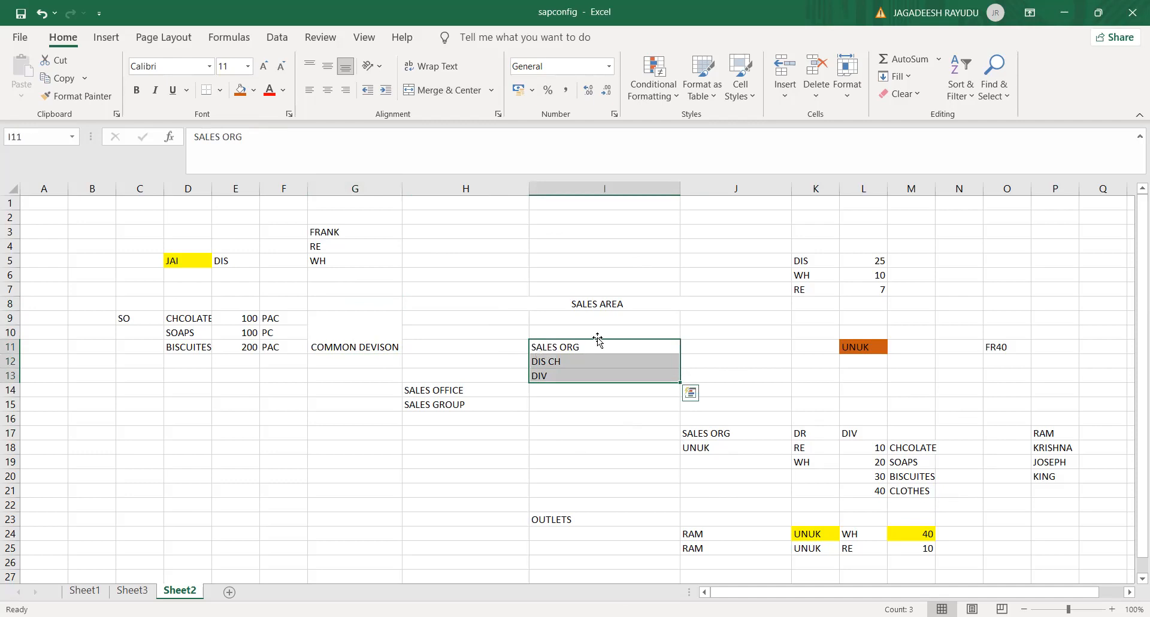
left_click(253, 91)
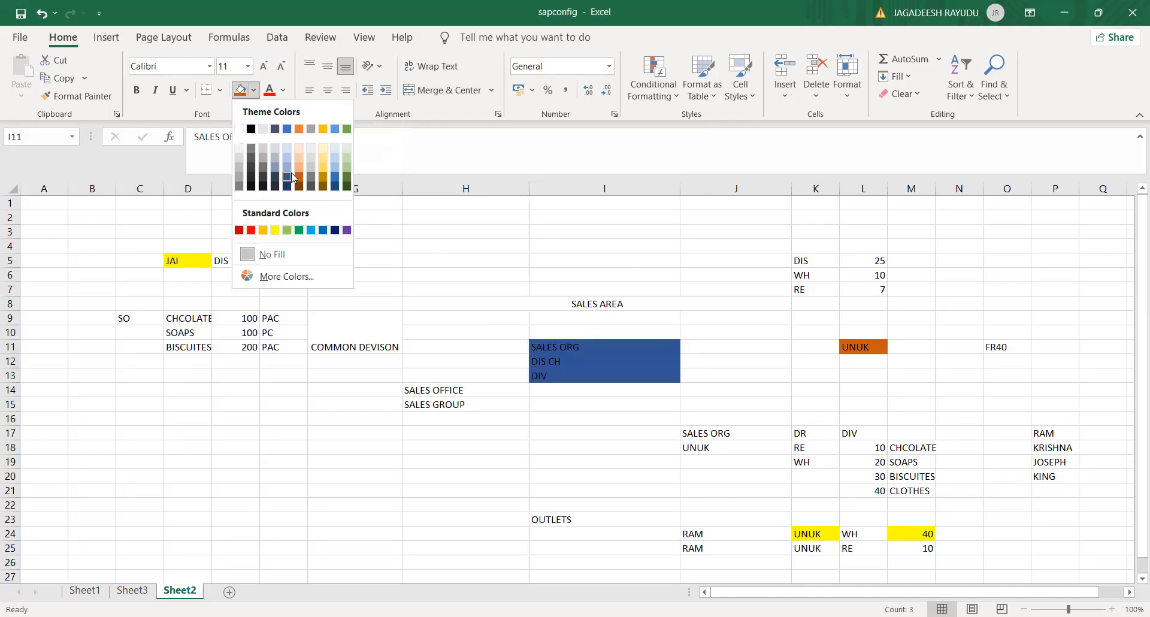
left_click(290, 175)
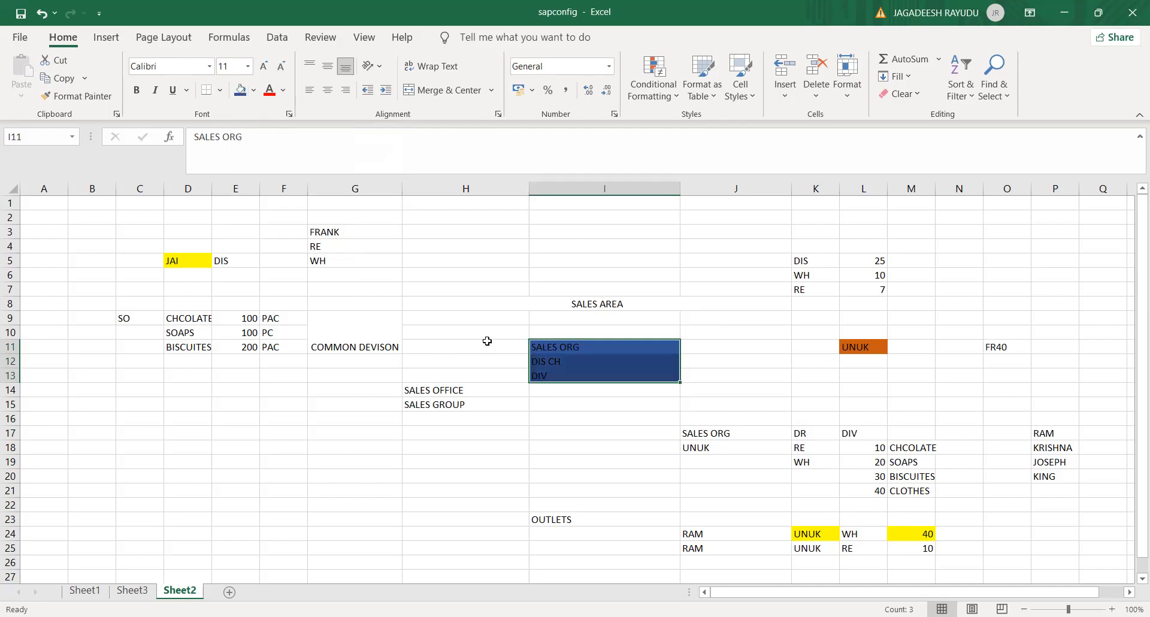
Fill the merged SALES AREA heading in row 8 with light orange.
left_click(572, 327)
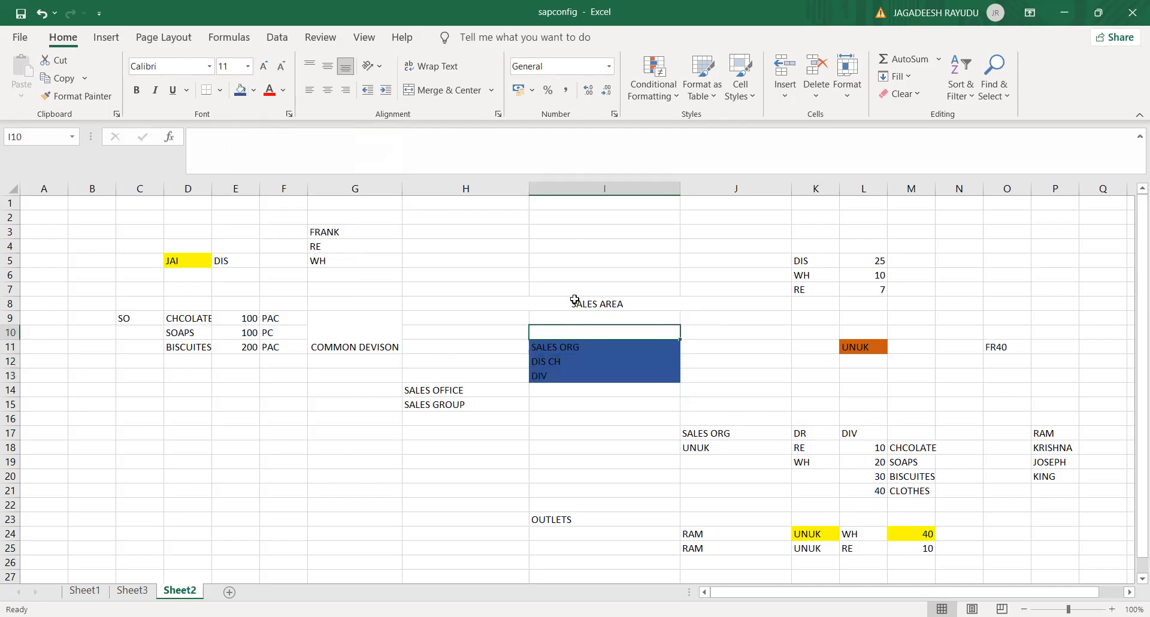
left_click(575, 299)
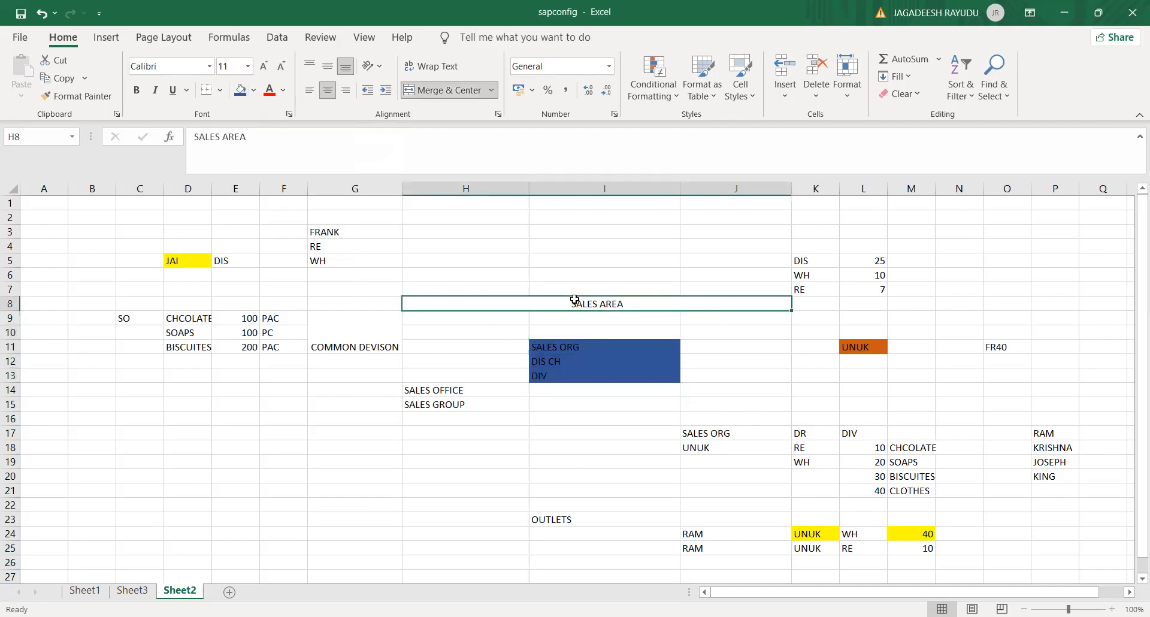
left_click(241, 93)
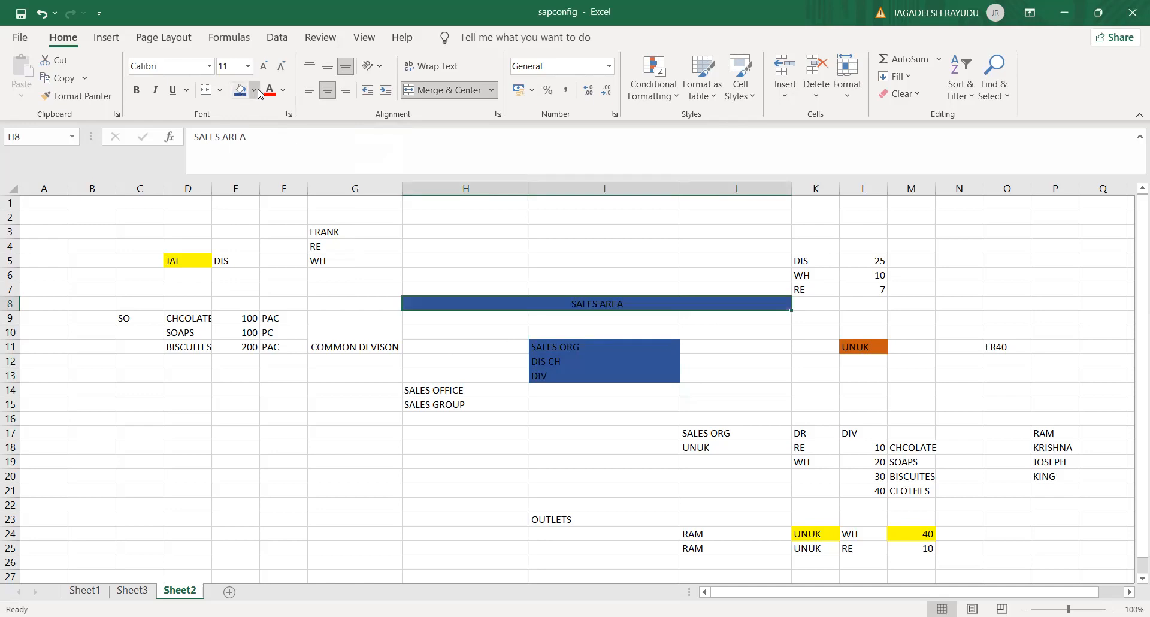
left_click(260, 91)
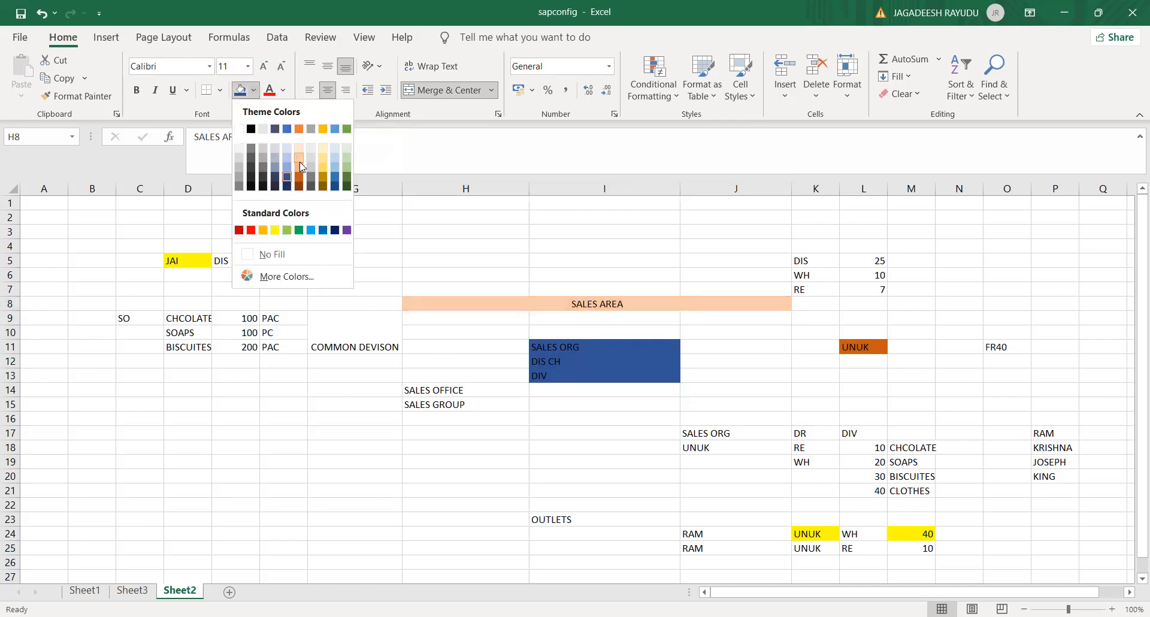
Change the font color of SALES ORG, DIS CH and DIV in I11:I13 to white.
left_click(554, 348)
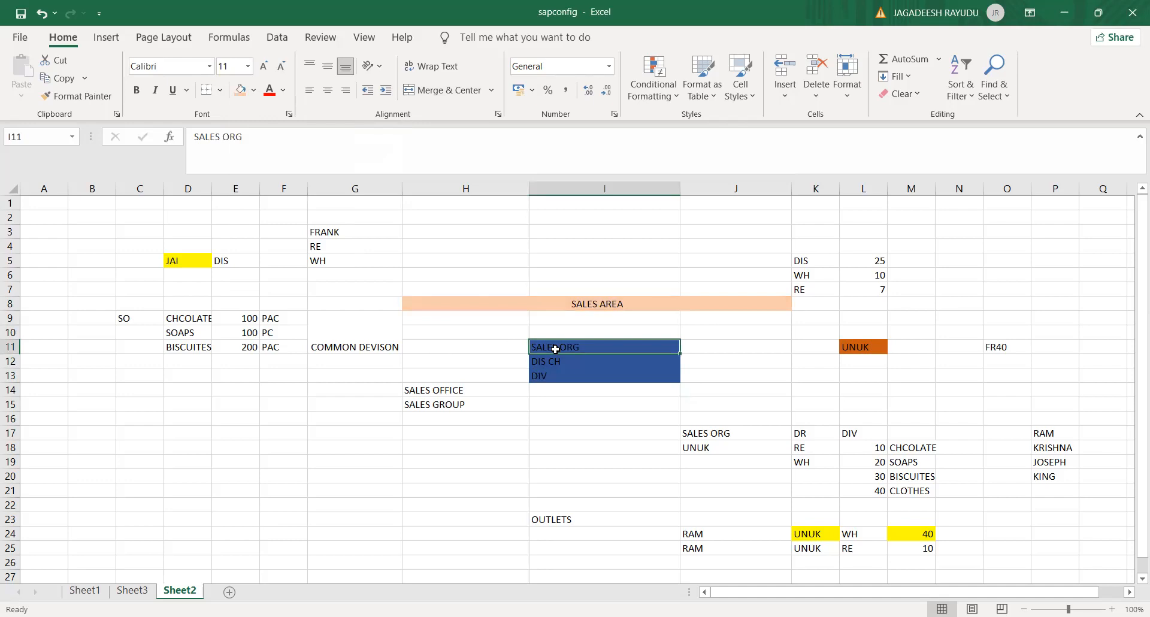
key("shift+Down")
key("shift+Down")
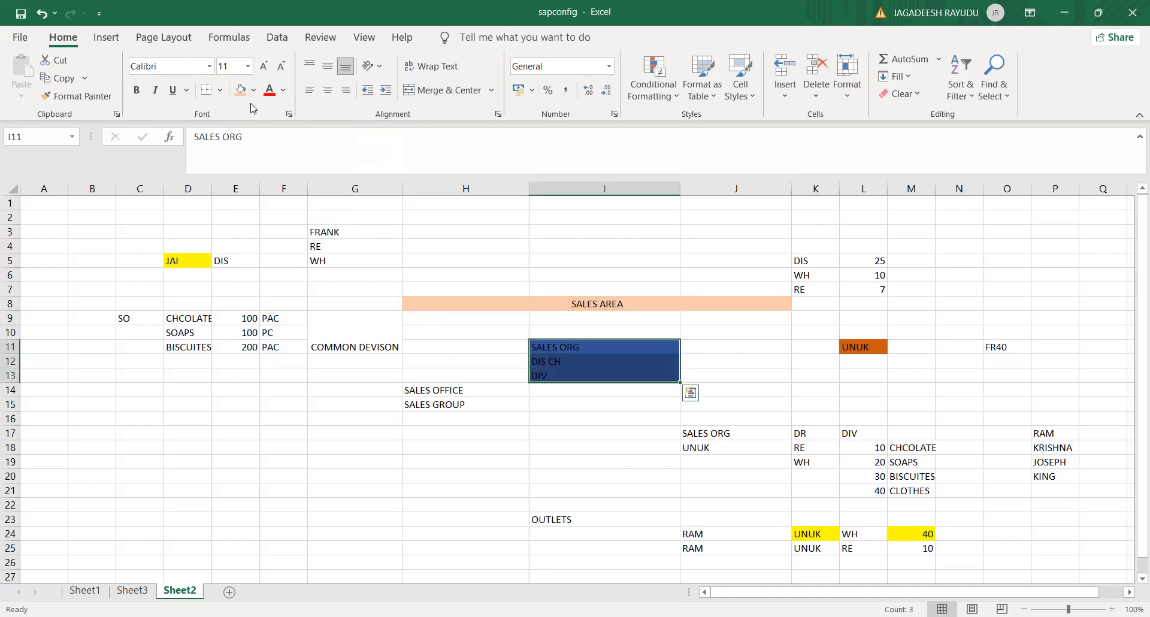
left_click(284, 90)
left_click(269, 158)
left_click(564, 377)
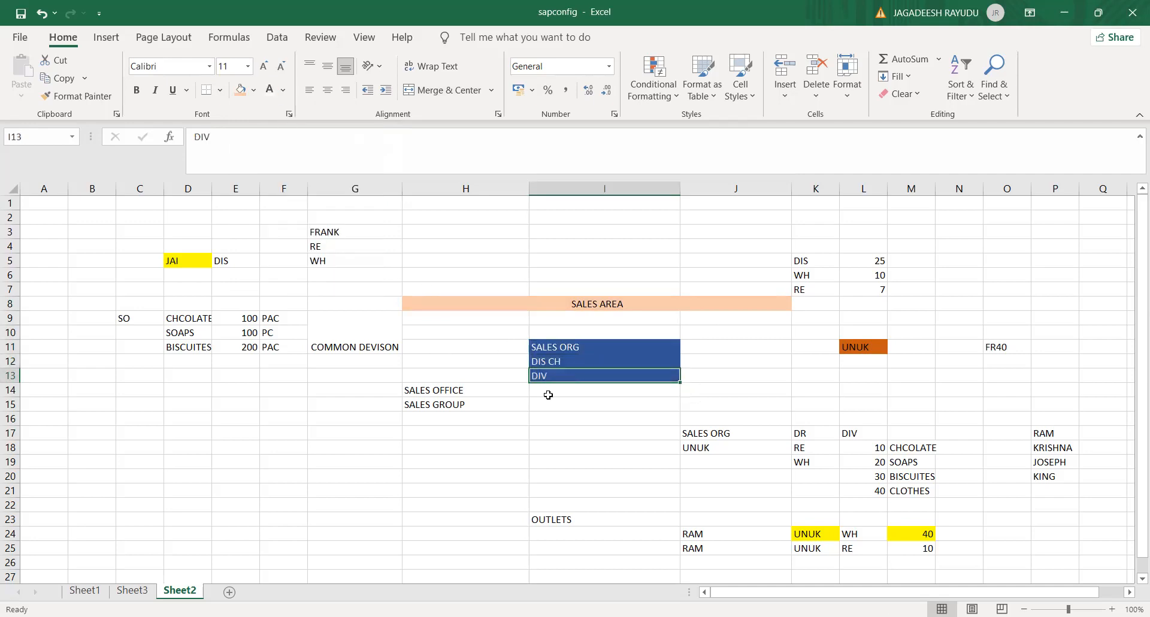
Review the DIS, WH and RE percentages in column L and the SALES AREA components SALES ORG, DIS CH and DIV.
left_click(581, 350)
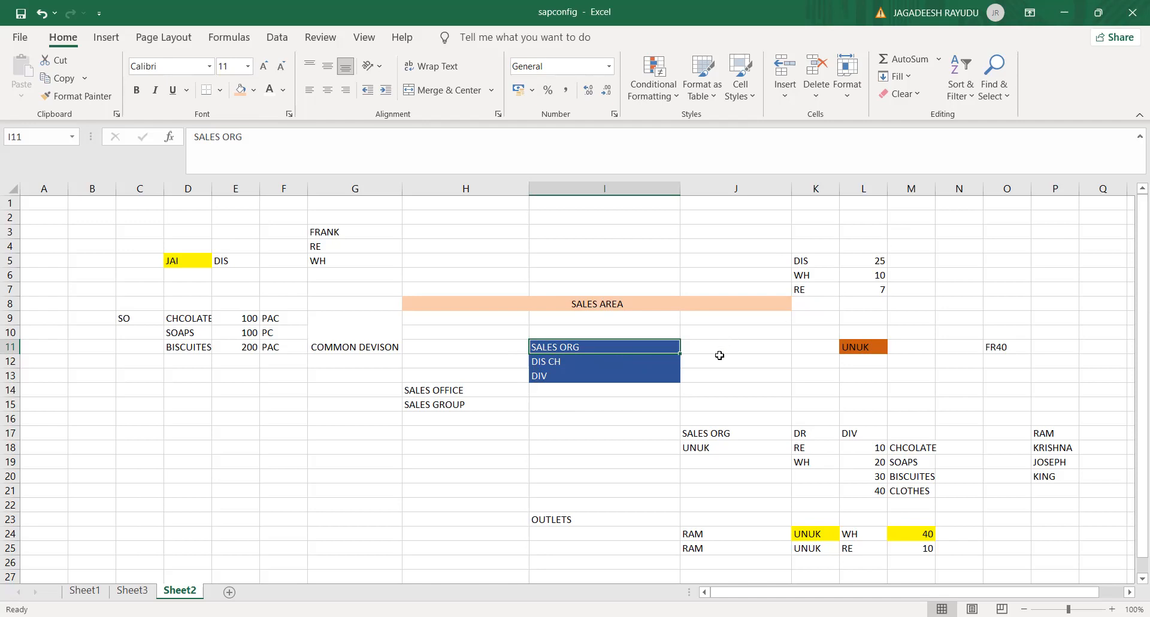
left_click(879, 259)
left_click(878, 274)
left_click(875, 290)
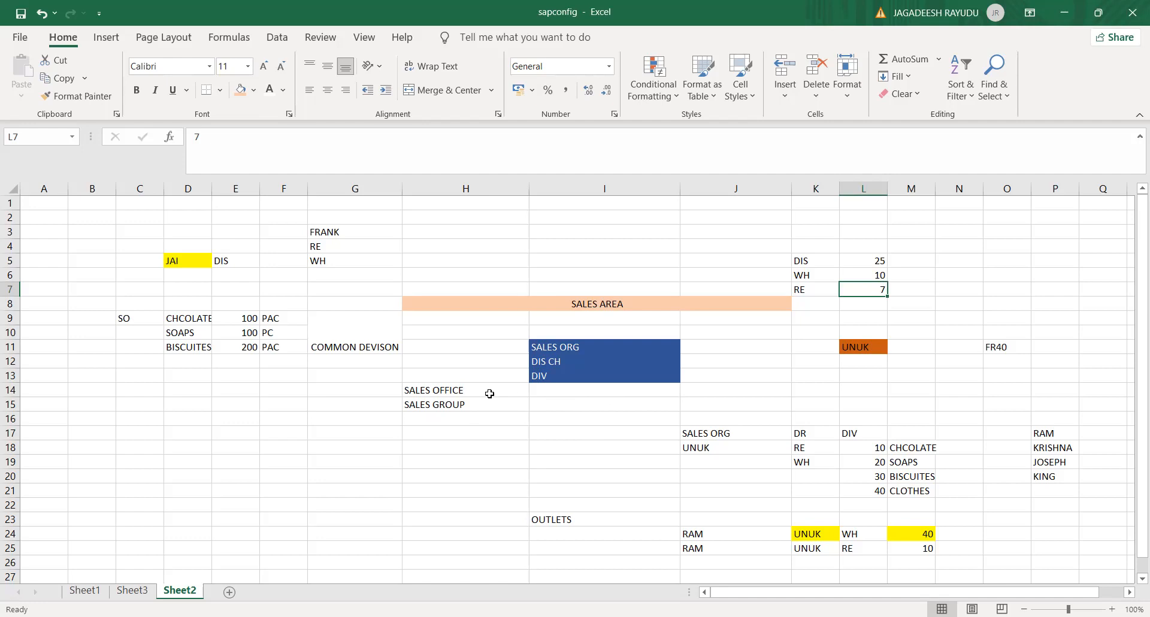
left_click(594, 299)
left_click(582, 345)
left_click(574, 362)
left_click(573, 375)
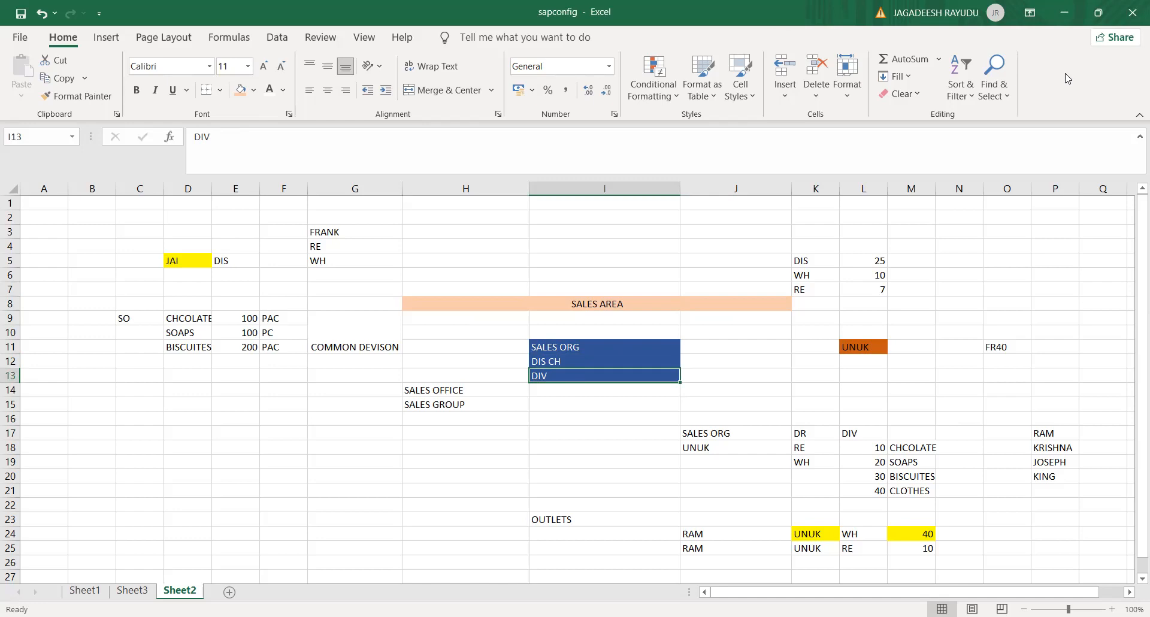
Switch to SAP and open the Customizing Implementation Guide through transaction spro.
key("alt+Tab")
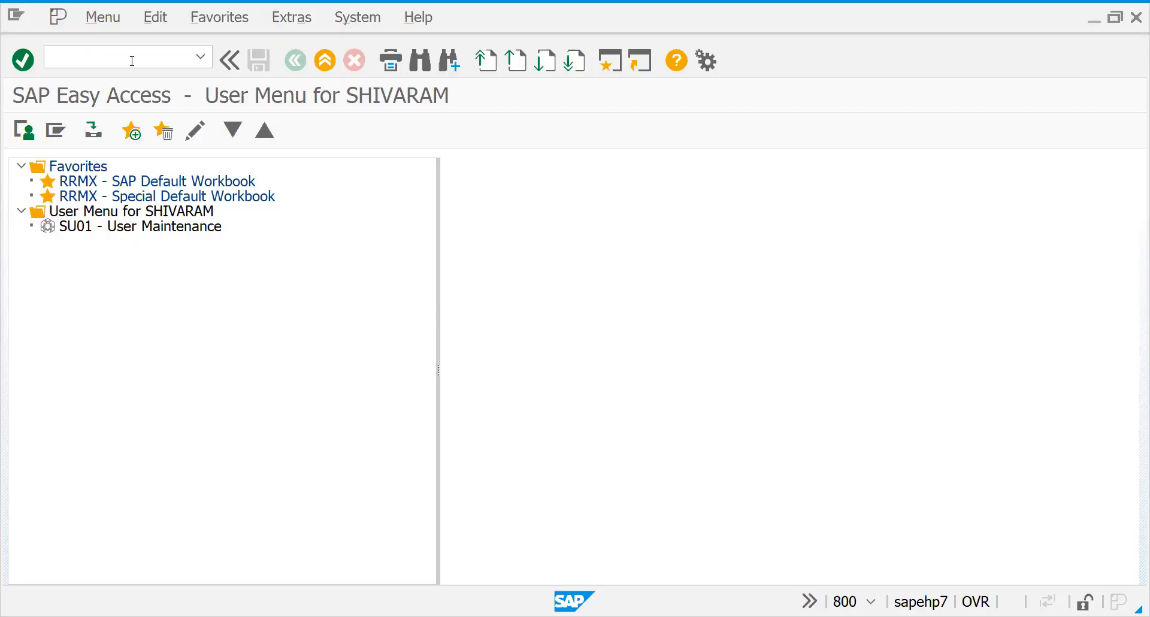
left_click(113, 60)
type("spro")
key("Return")
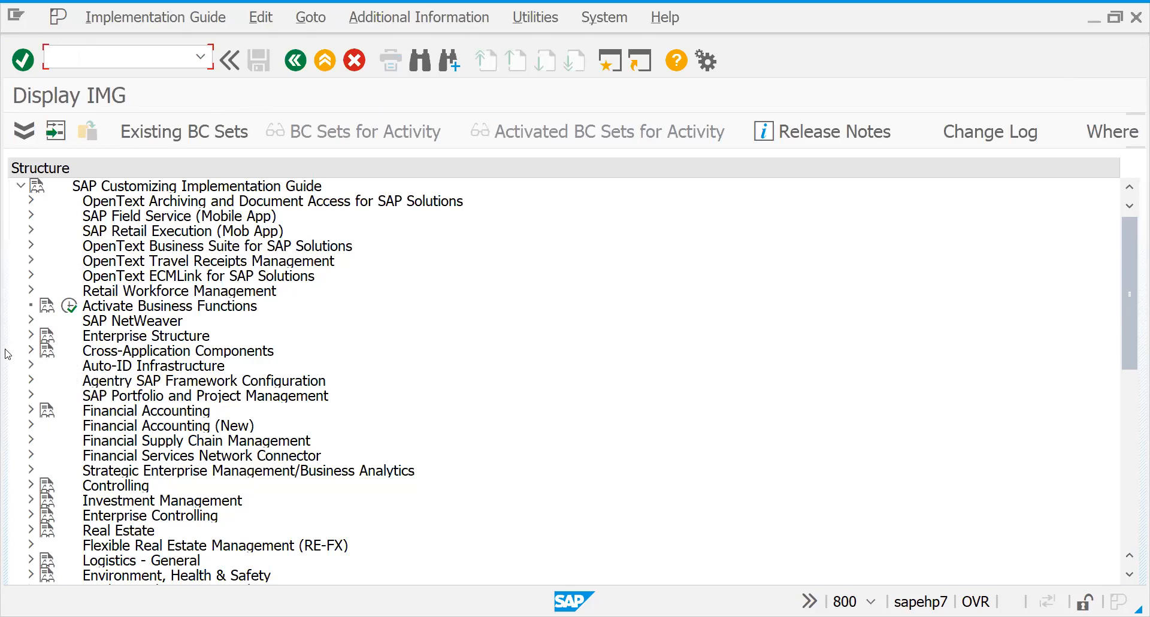
Open the activity Assign sales organization to company code under Enterprise Structure, Assignment, Sales and Distribution.
left_click(31, 335)
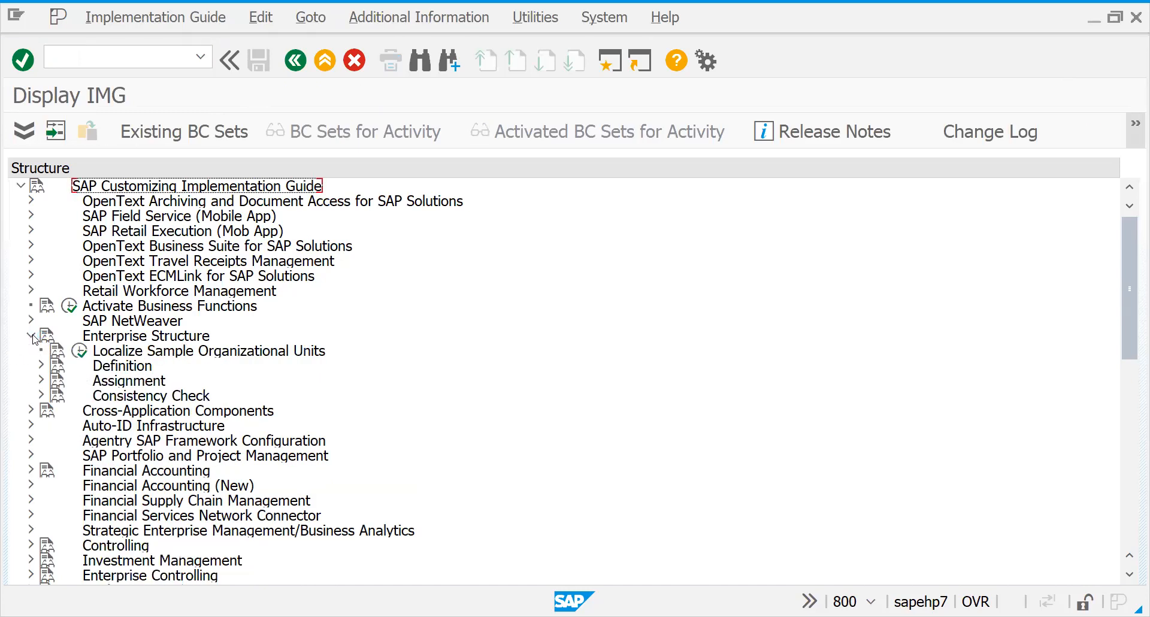
left_click(41, 381)
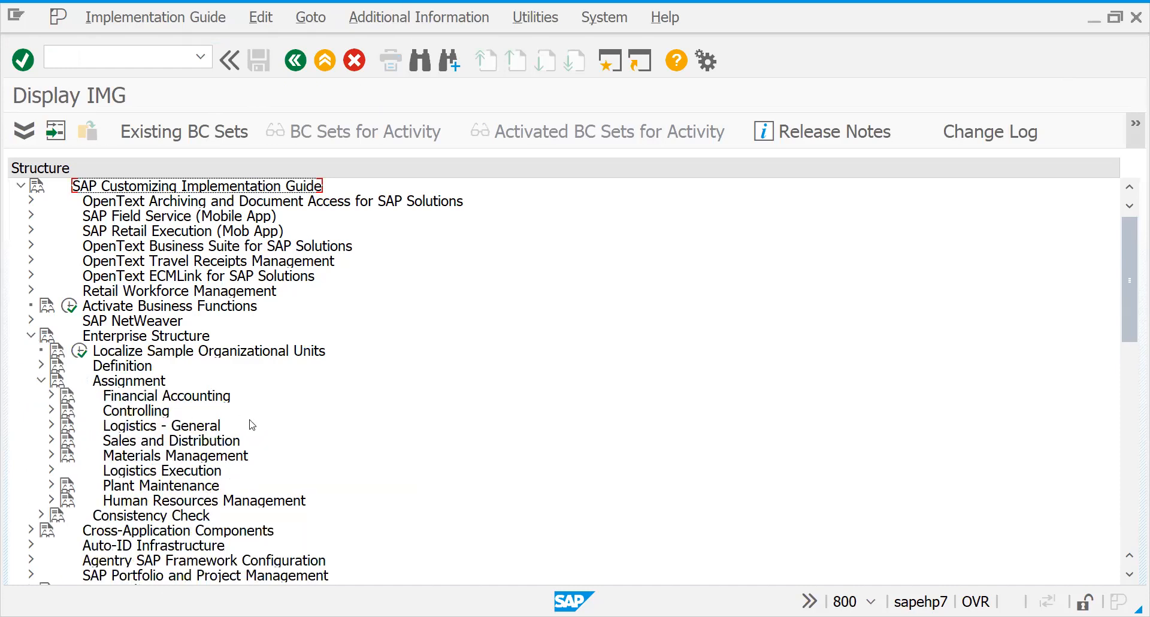
left_click(52, 440)
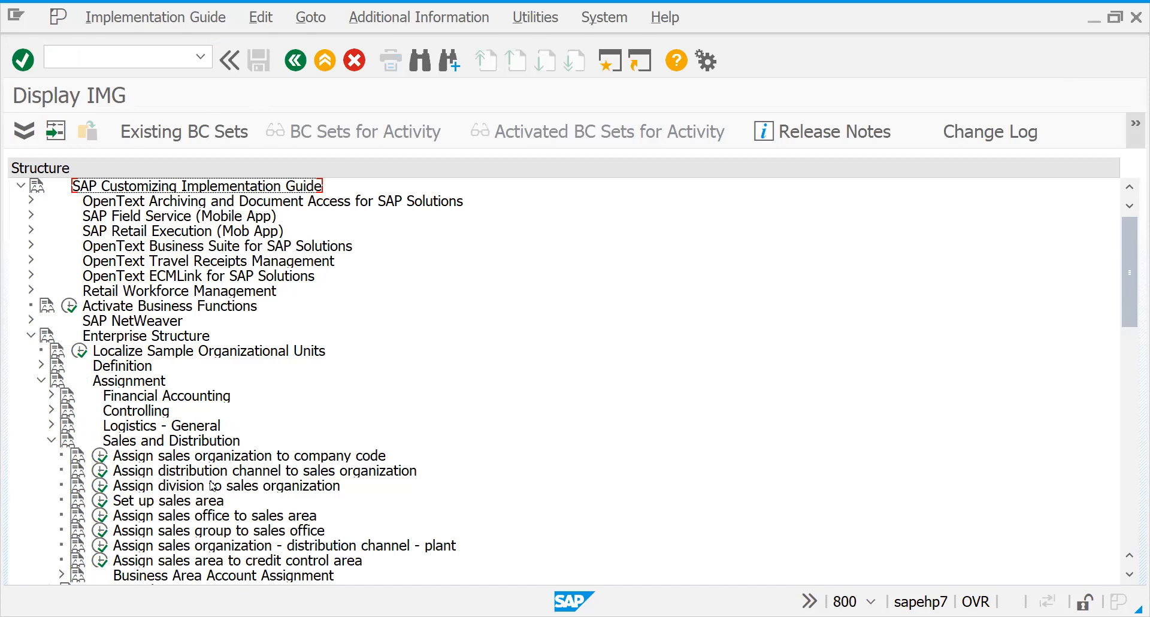
left_click(101, 456)
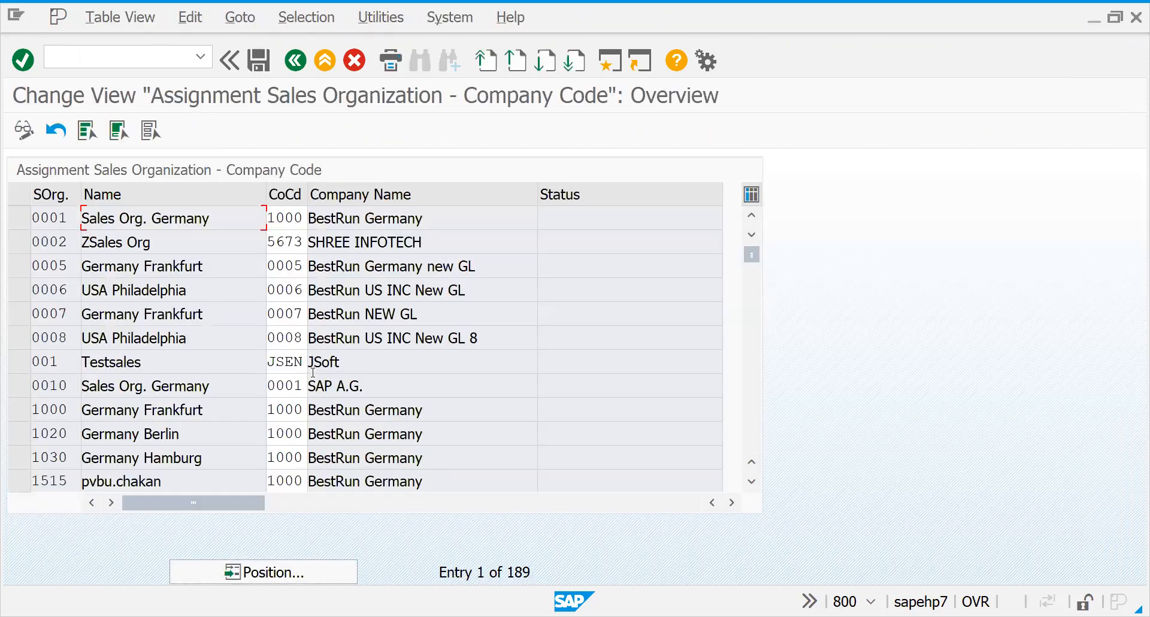
Find sales organization FR40 in the assignment table and open the list of possible company codes for it.
left_click(23, 129)
left_click(23, 129)
scroll(749, 442, "down", 4)
scroll(748, 442, "down", 3)
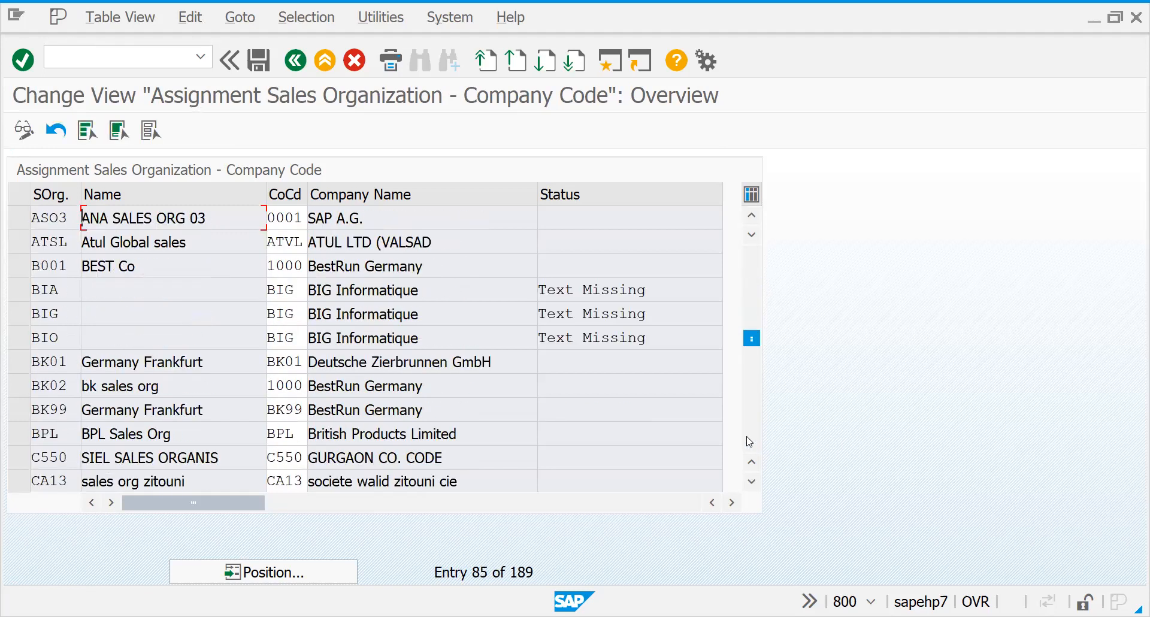
scroll(749, 442, "down", 2)
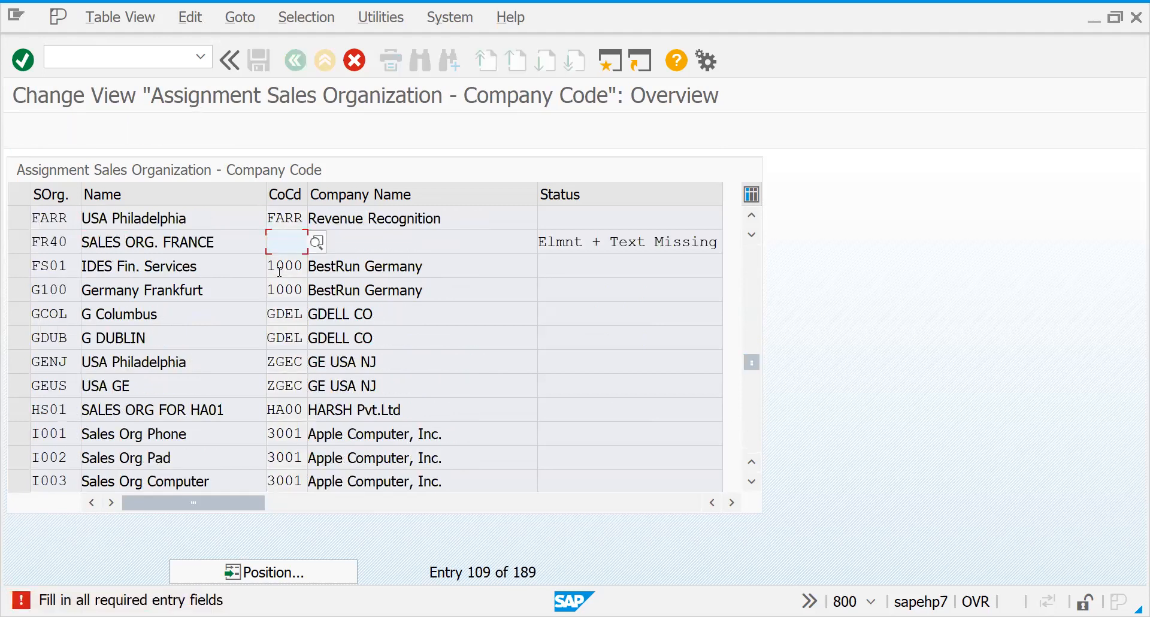
left_click(316, 243)
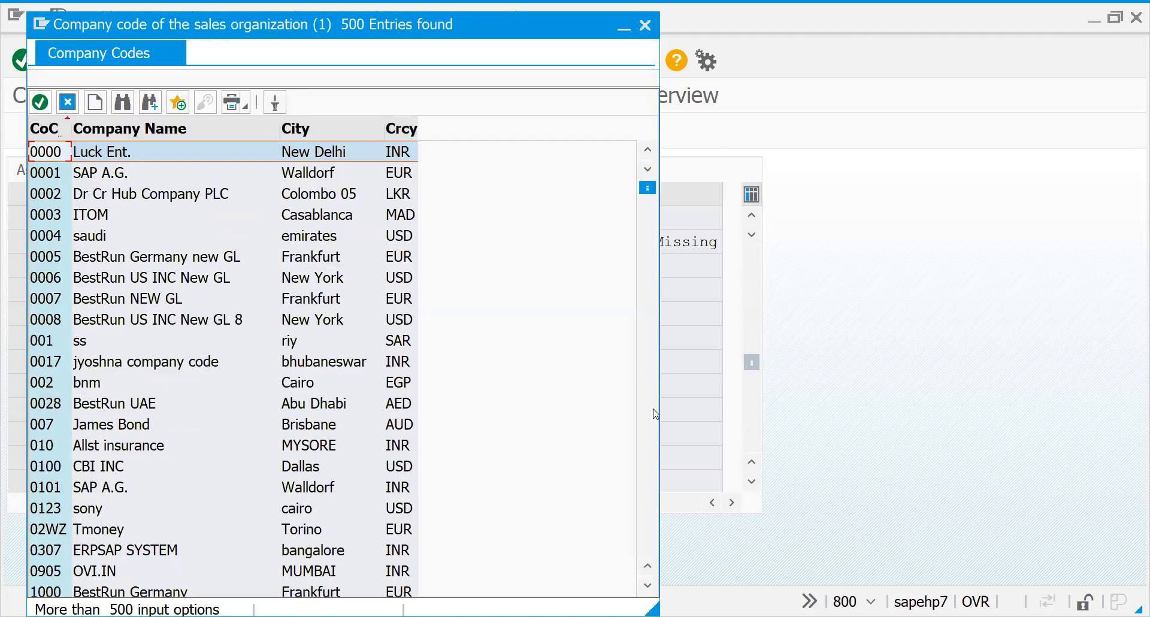
Browse the company code list for sales organization FR40, then close it without picking an entry.
left_click(648, 447)
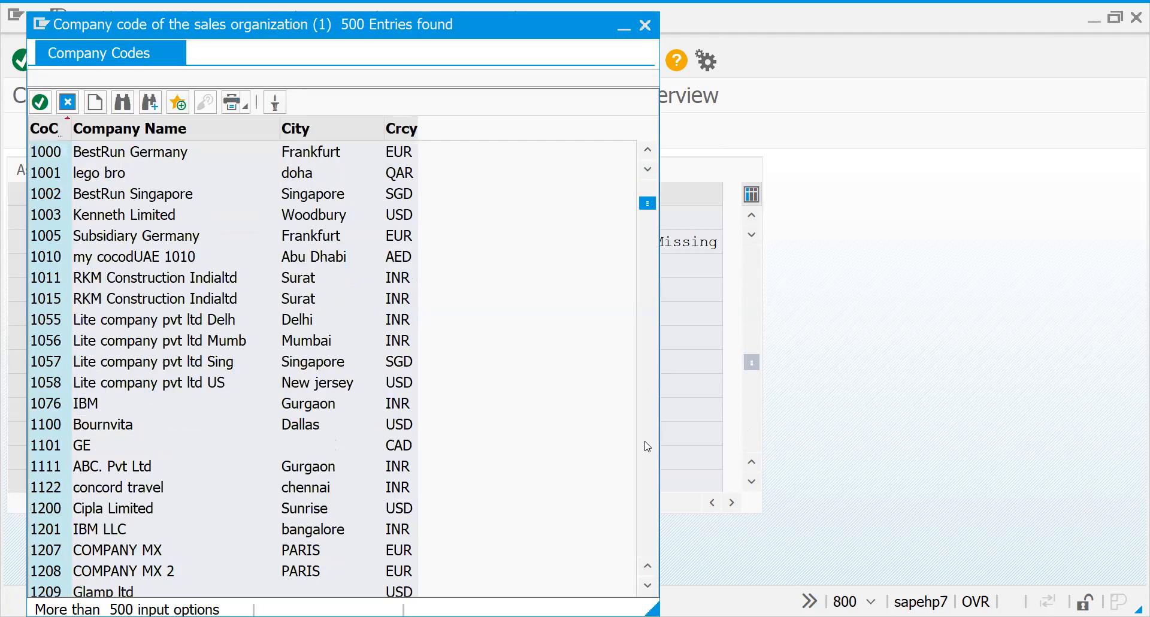
left_click(648, 447)
left_click(648, 447)
left_click(647, 446)
left_click(648, 446)
left_click(648, 446)
left_click(648, 446)
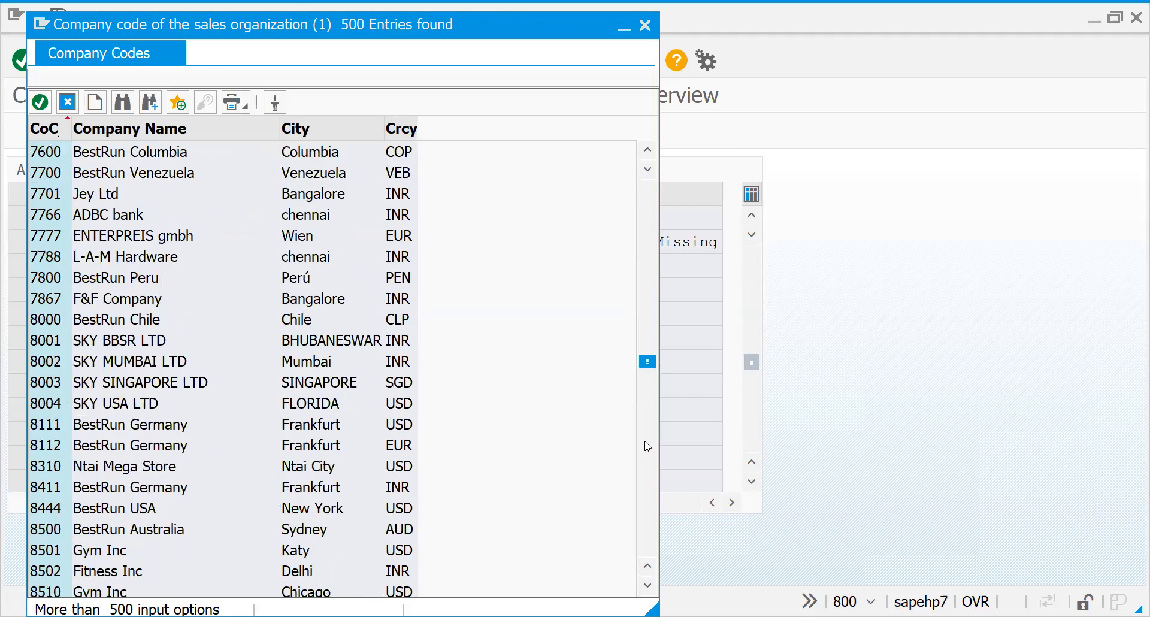
left_click_drag(652, 365, 652, 568)
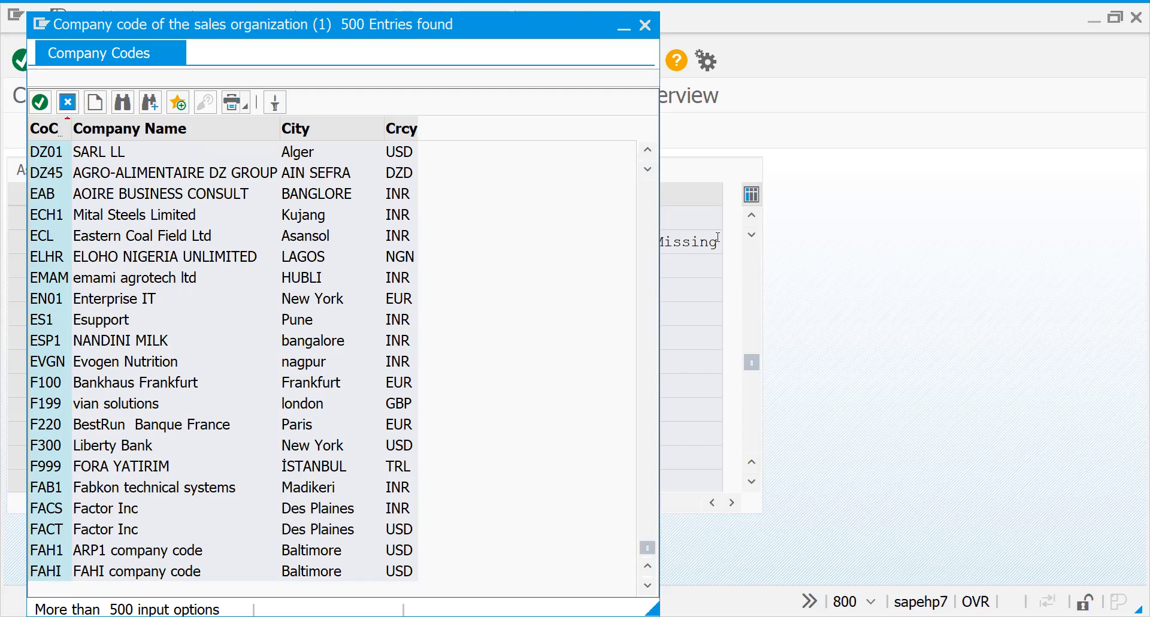
left_click(650, 225)
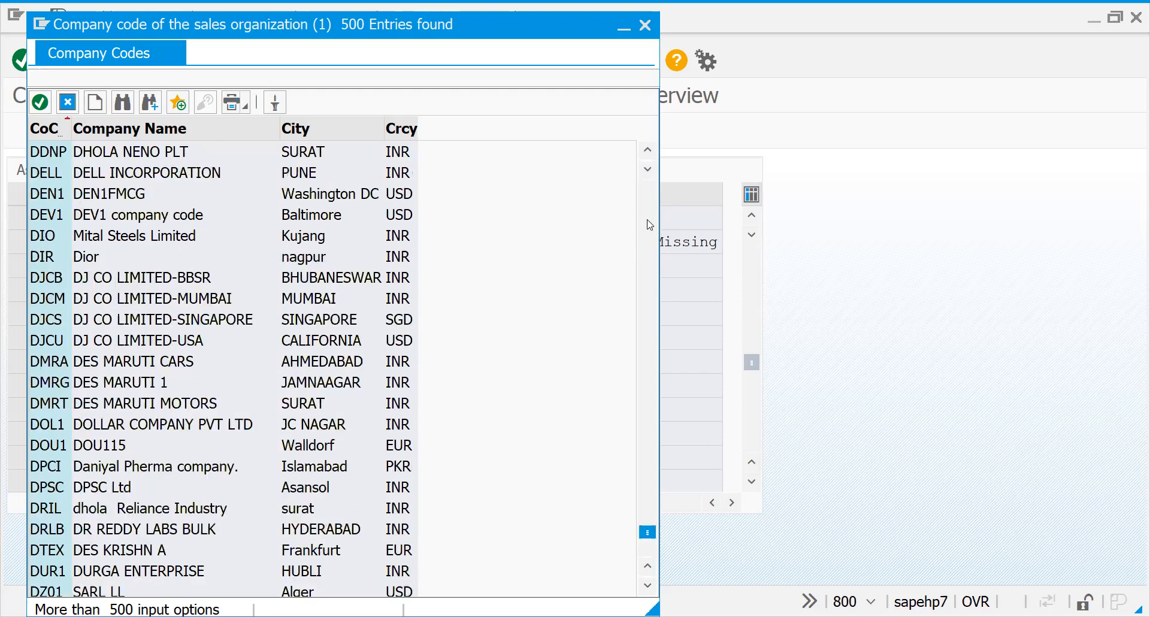
left_click(650, 225)
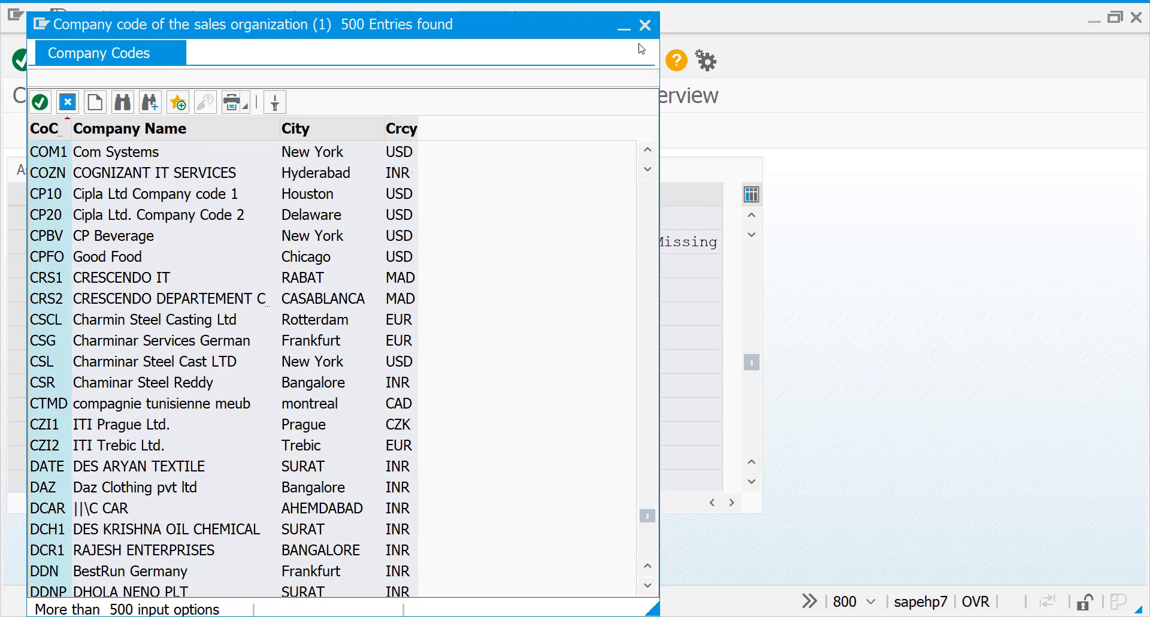
left_click(645, 25)
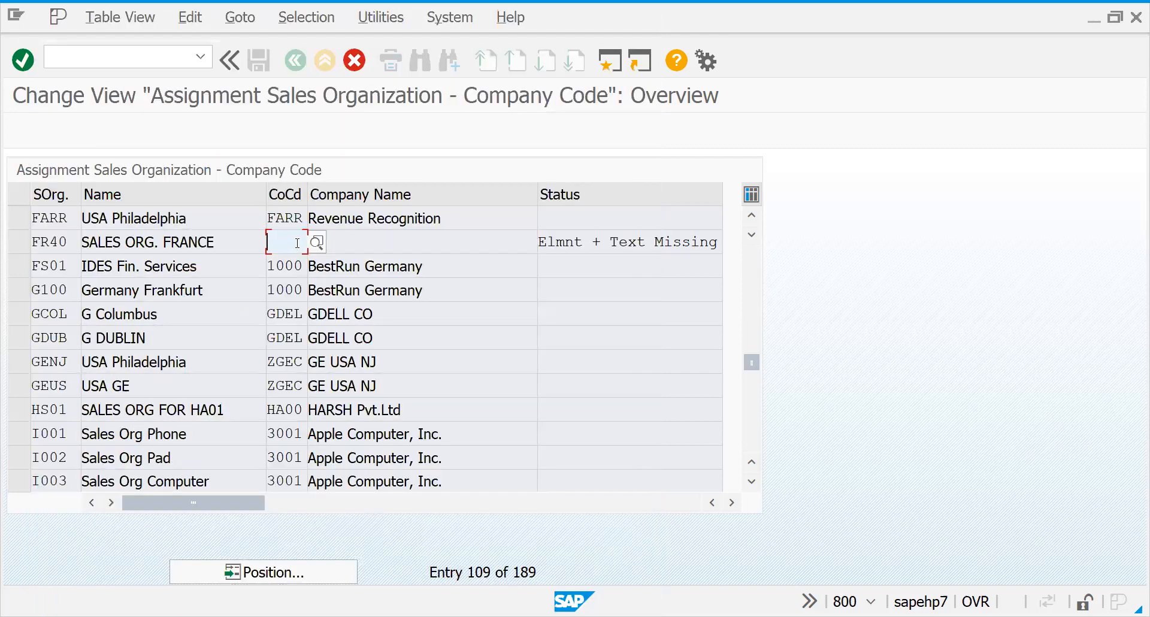
Enter company code UNUK, United Nutrition Central, for sales organization FR40.
type("unu")
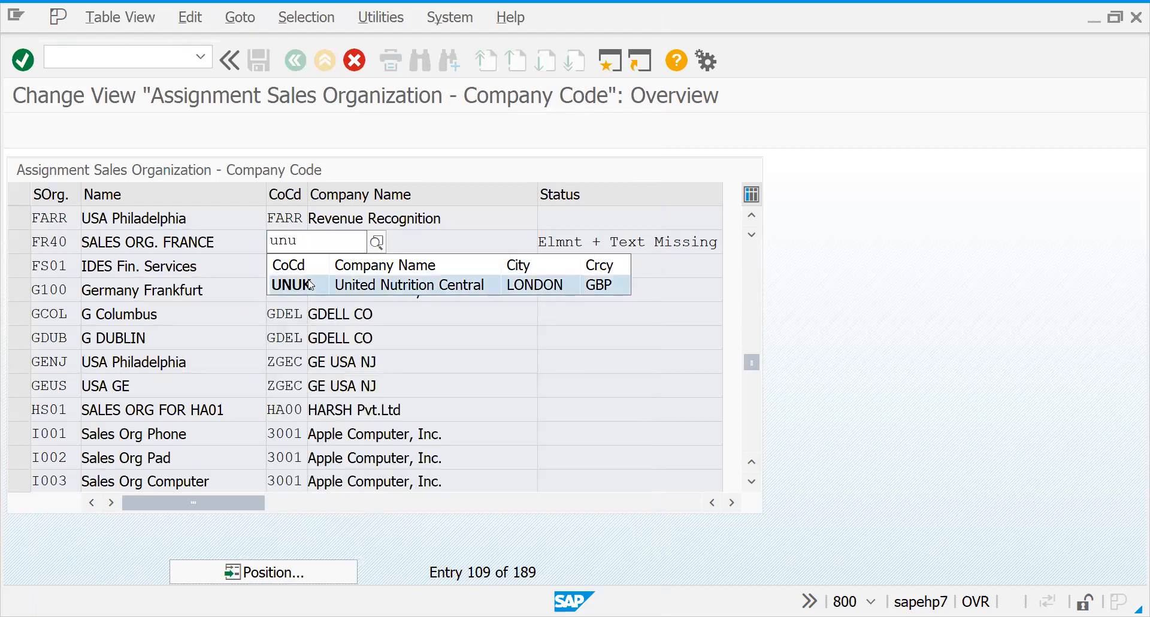
left_click(310, 285)
Assign company code UNUK to sales organization UNUK and save the assignment in the customizing request.
scroll(310, 281, "down", 3)
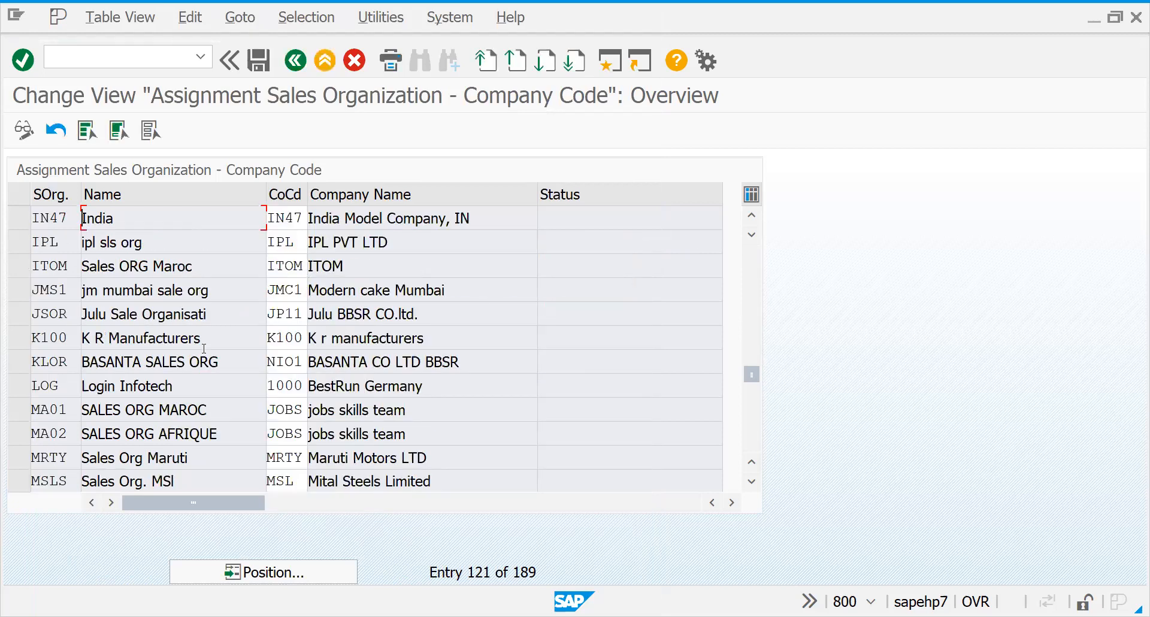
left_click(756, 450)
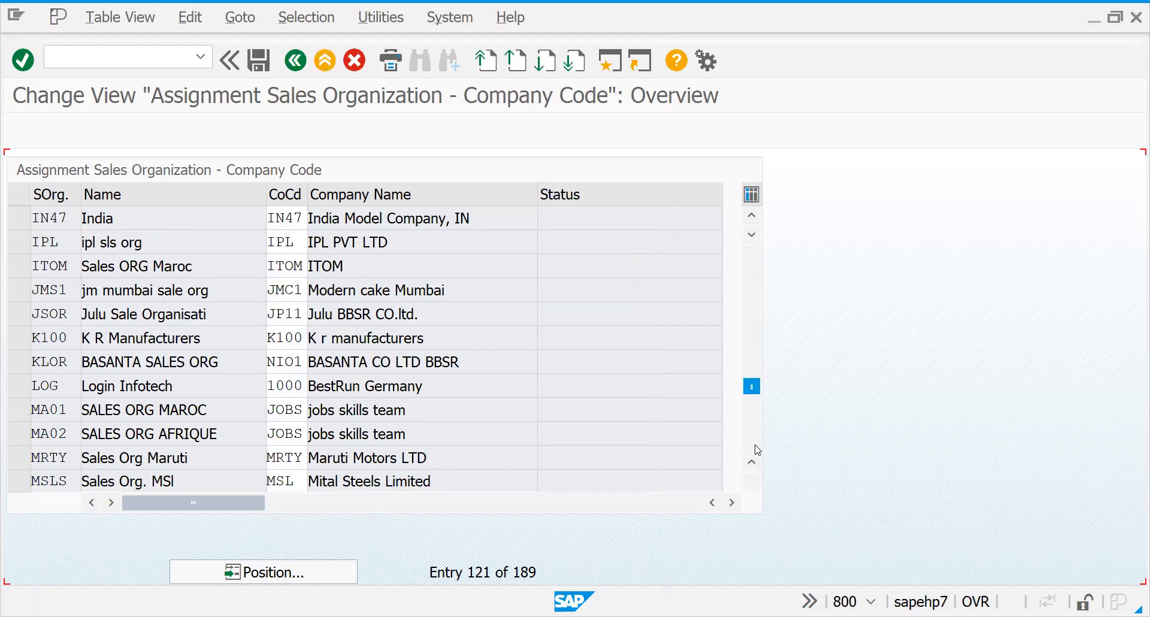
left_click(756, 450)
left_click(756, 450)
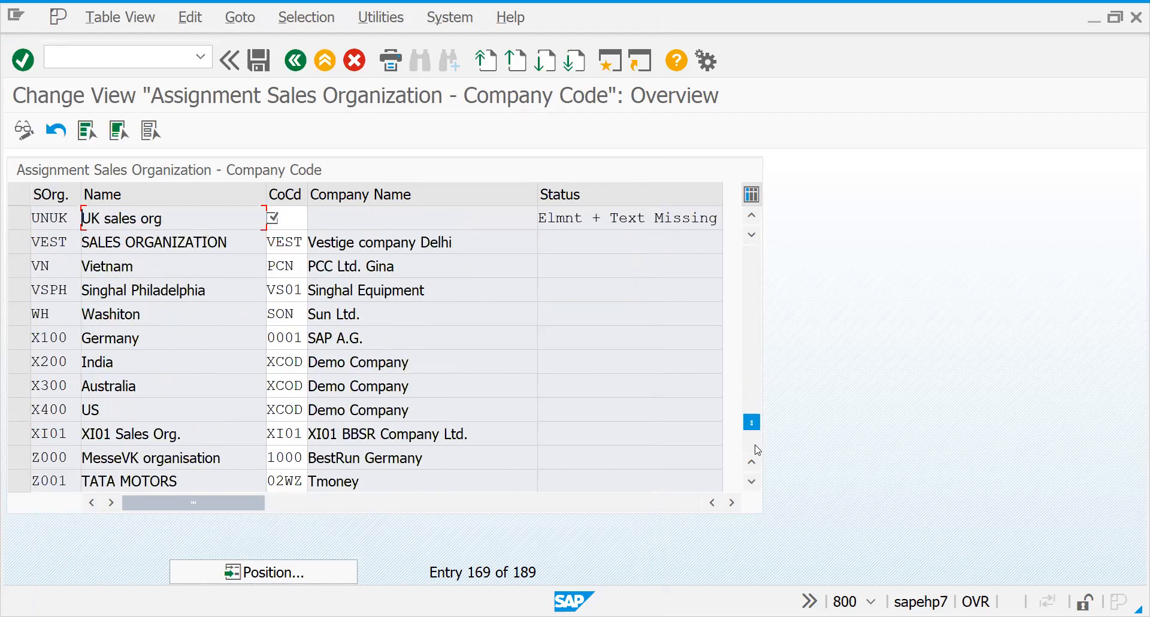
left_click(296, 222)
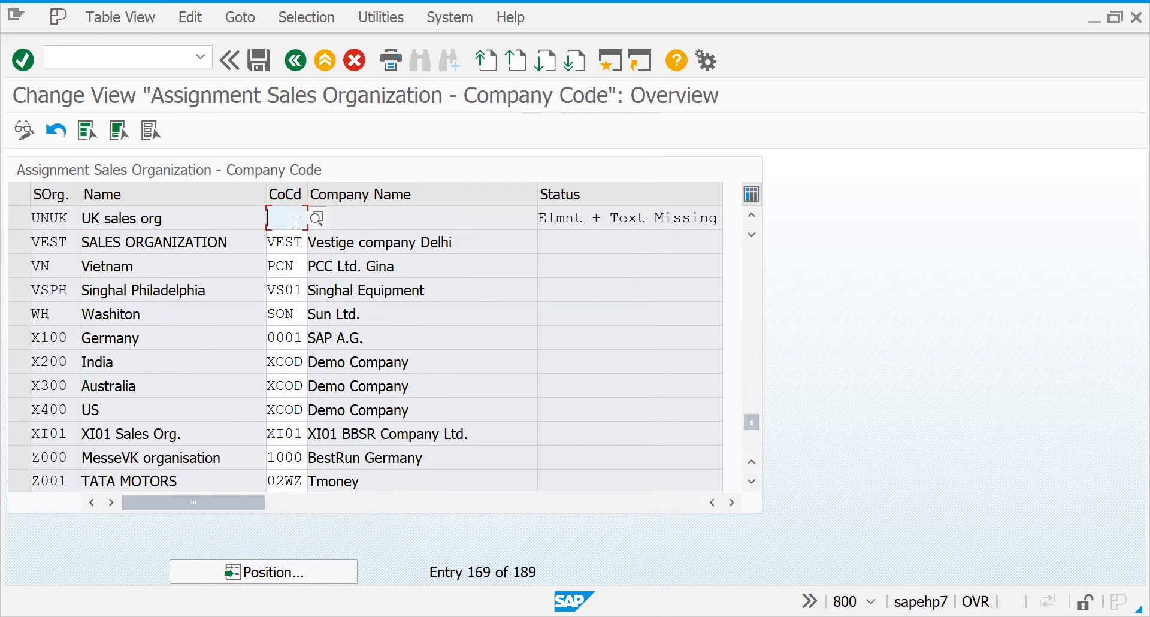
type("unuk")
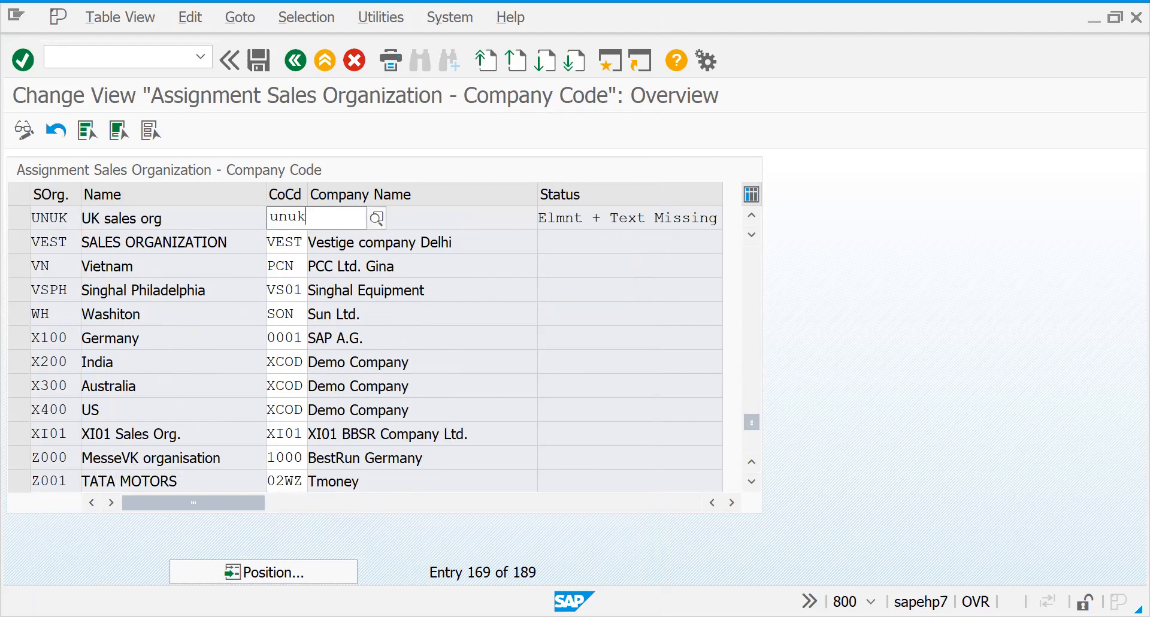
key("Return")
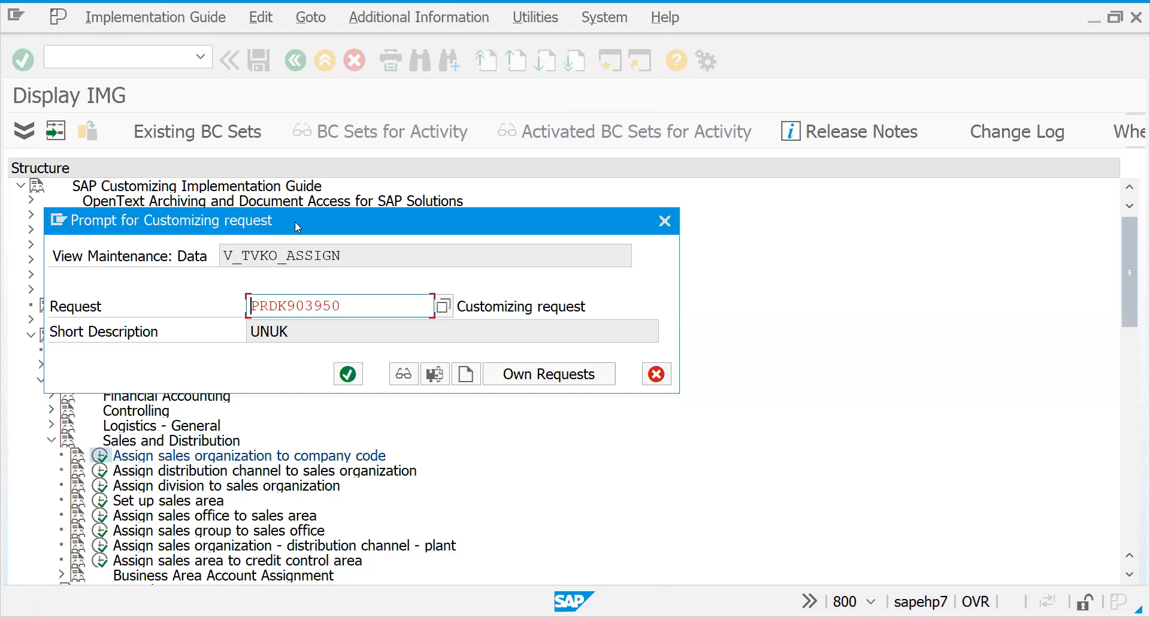
key("Return")
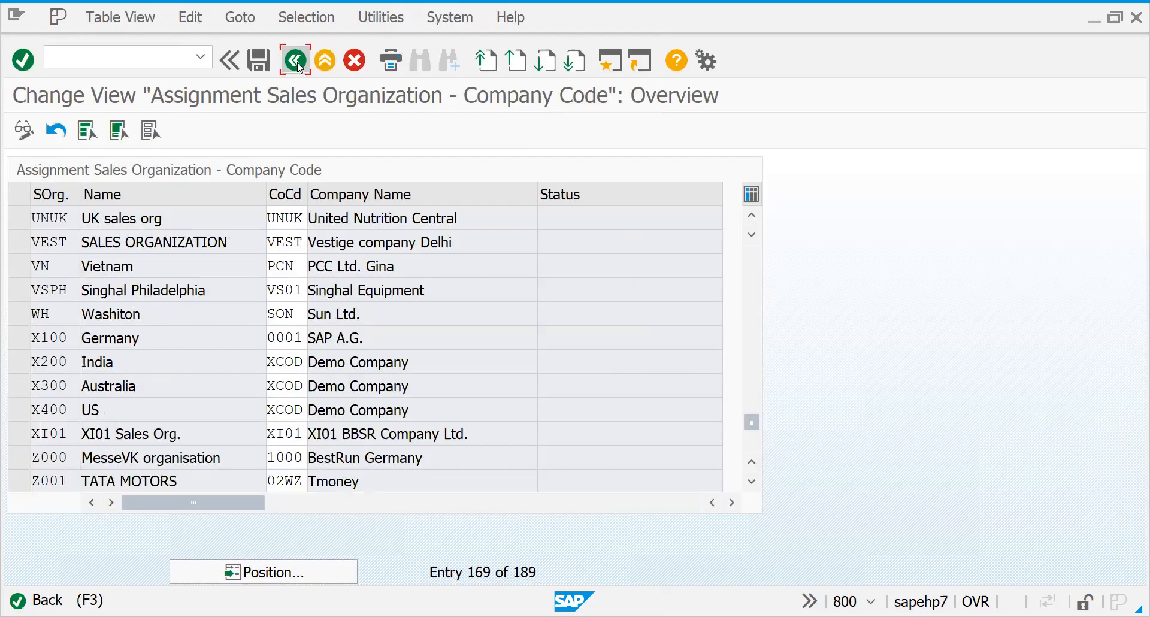
left_click(302, 59)
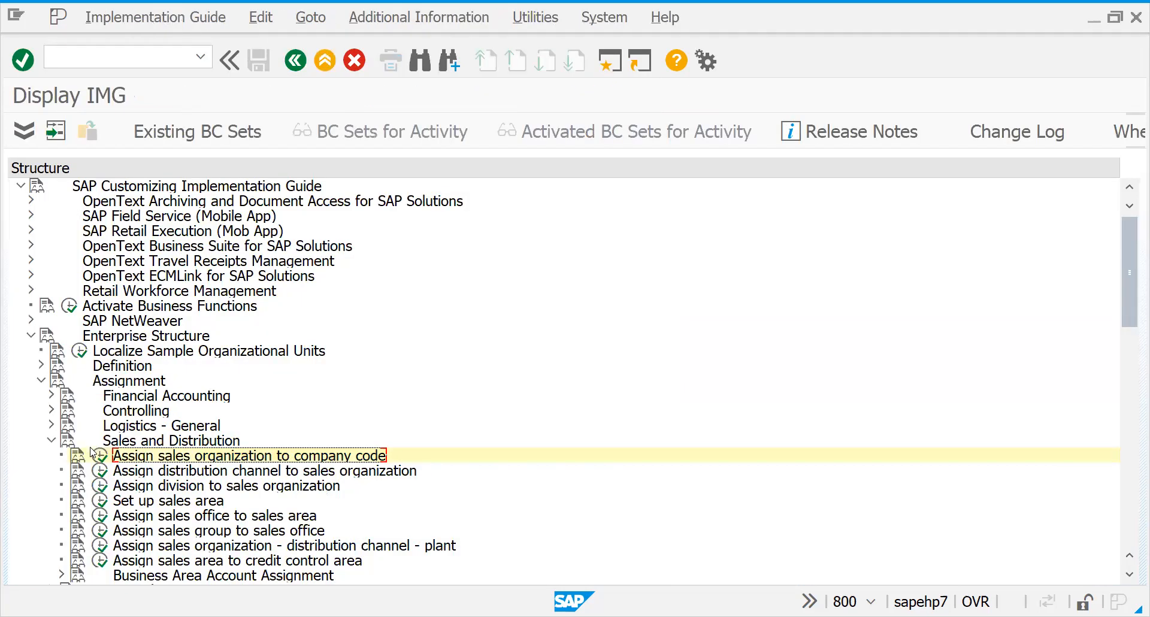
In Assign distribution channel to sales organization, add a new entry linking sales organization UNUK to distribution channel RE.
left_click(100, 471)
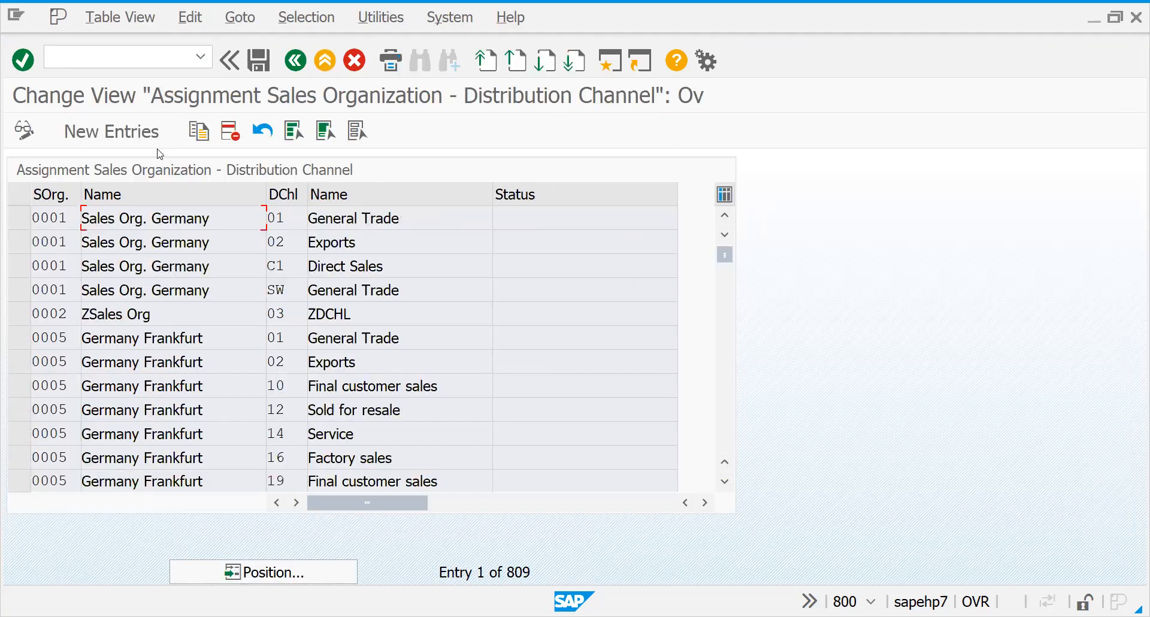
left_click(122, 134)
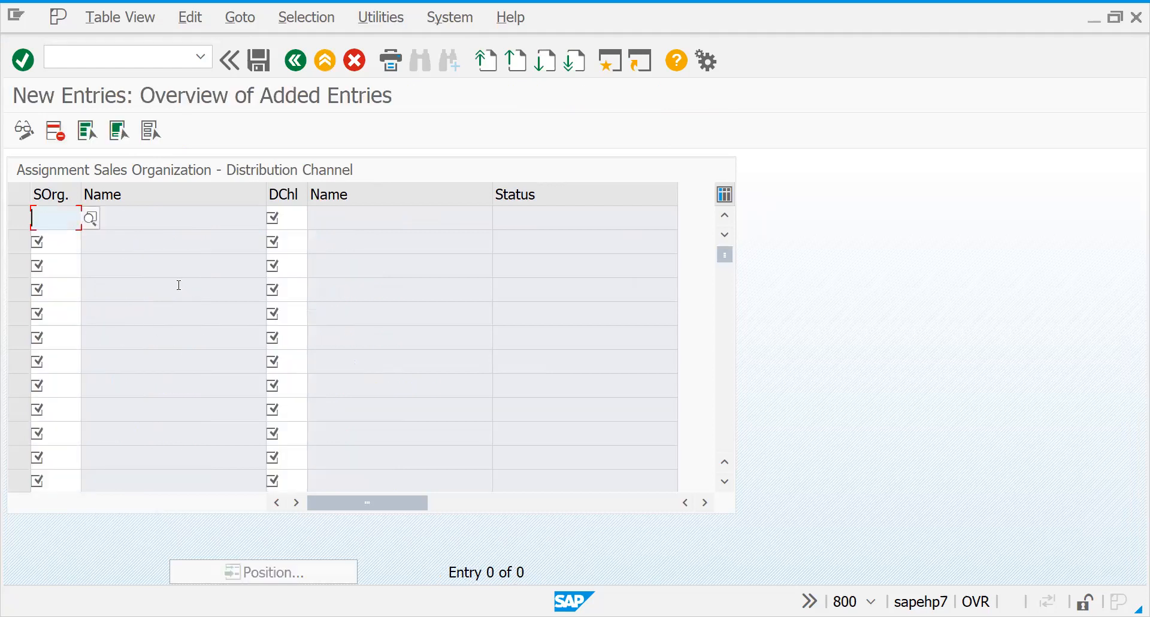
type("unu")
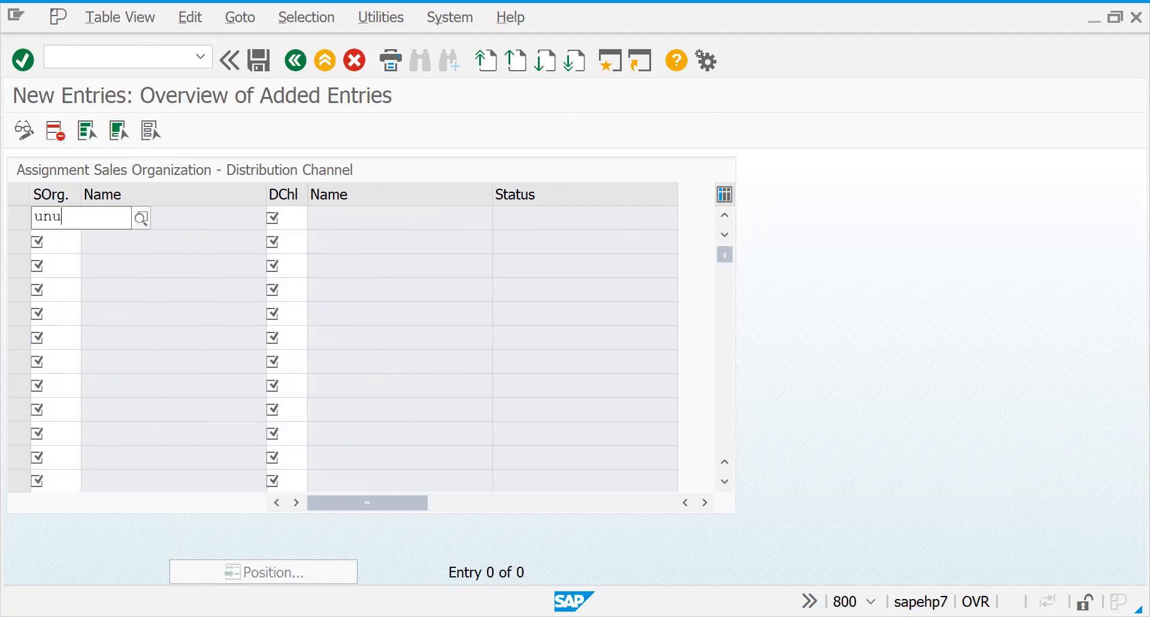
type("k")
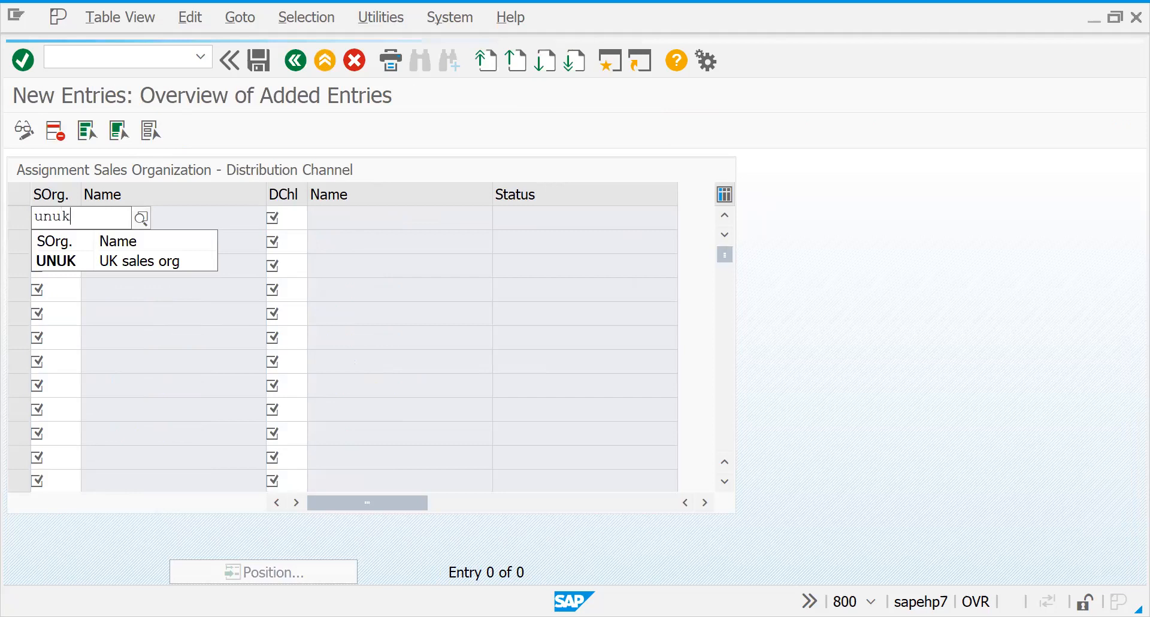
key("Tab")
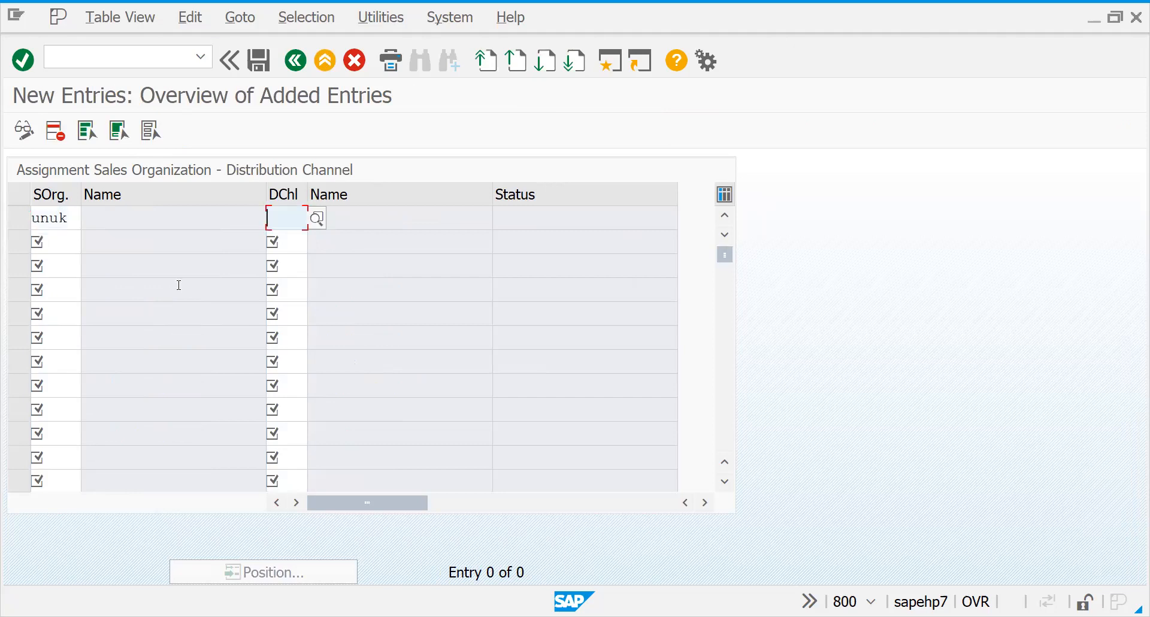
type("re")
left_click(58, 242)
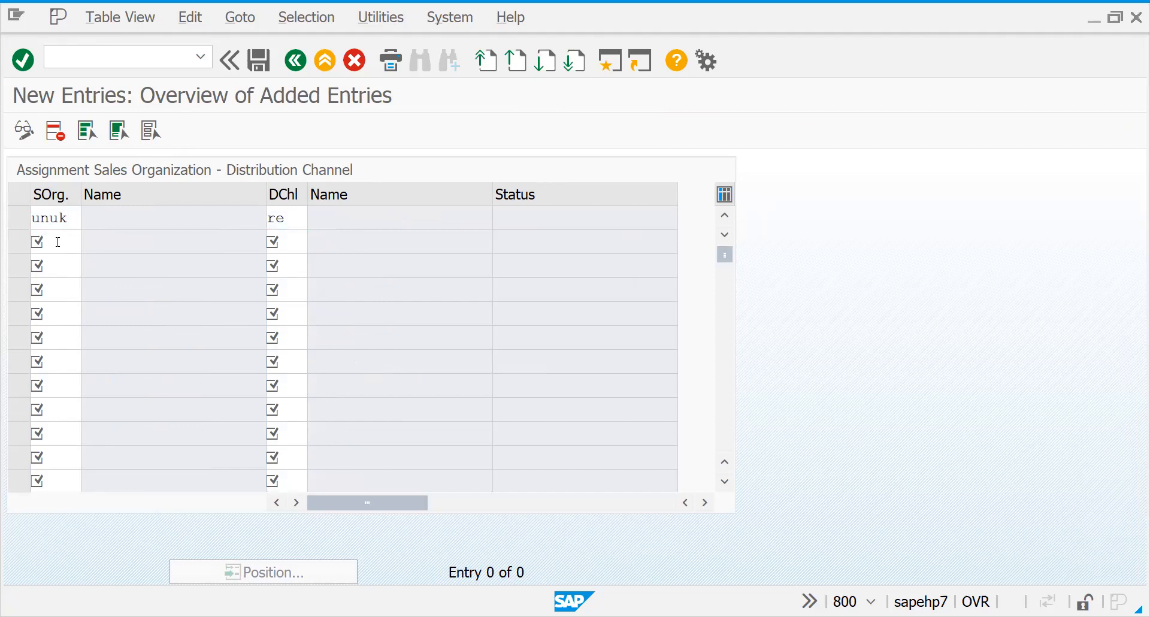
key("Return")
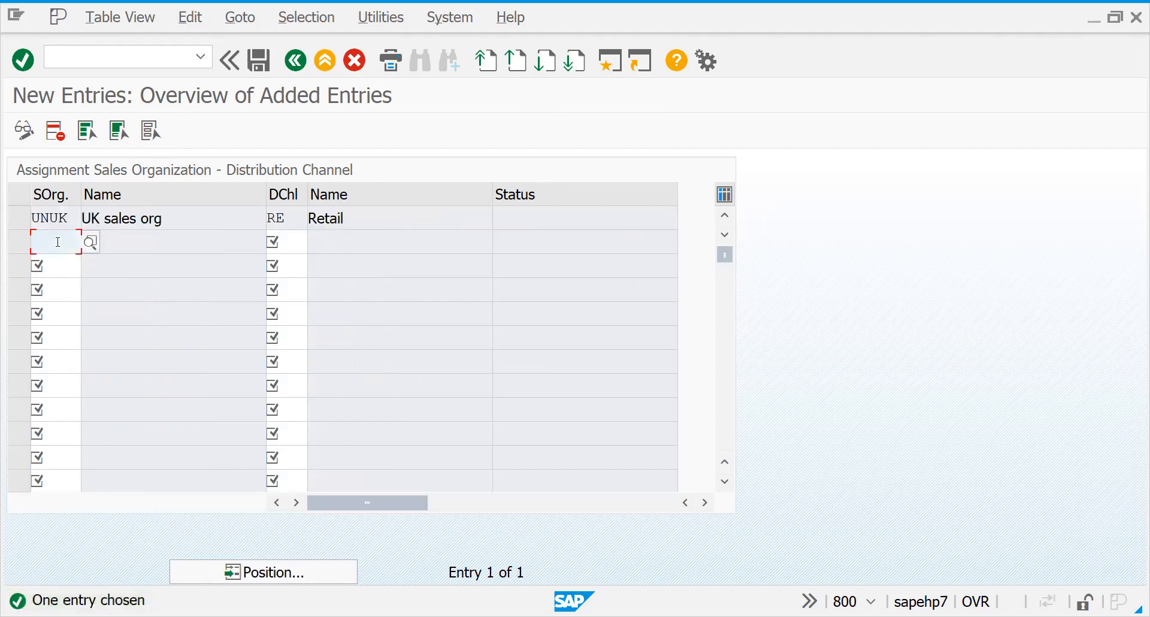
Add a second entry linking sales organization UNUK to distribution channel WH, leaving the third row empty.
type("unuk")
key("Tab")
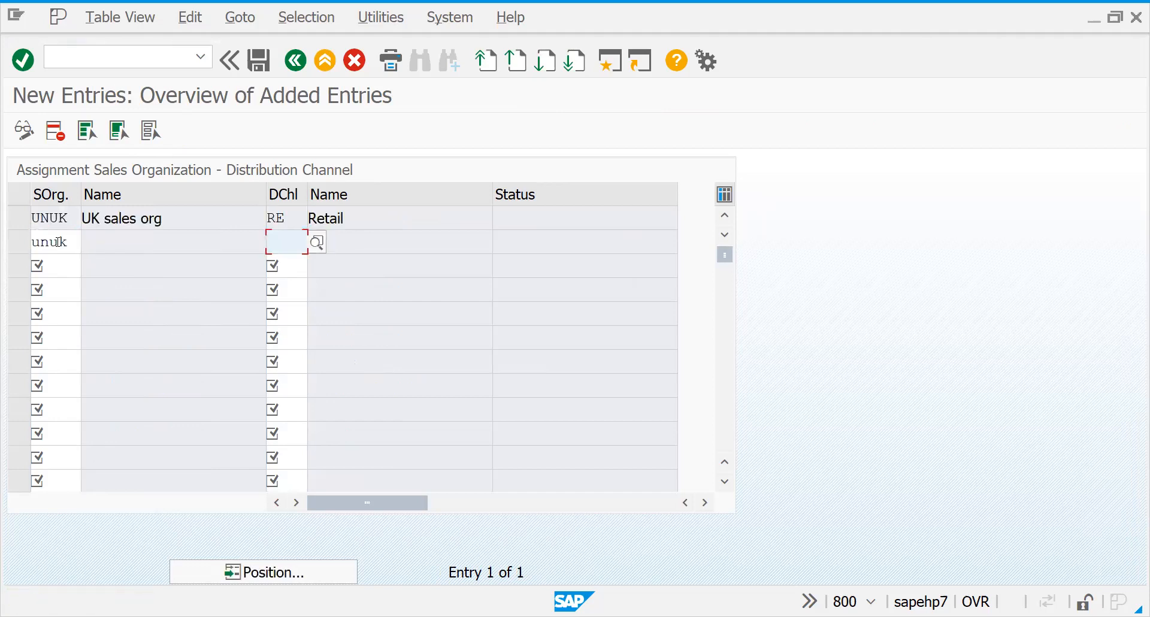
type("wh")
key("Return")
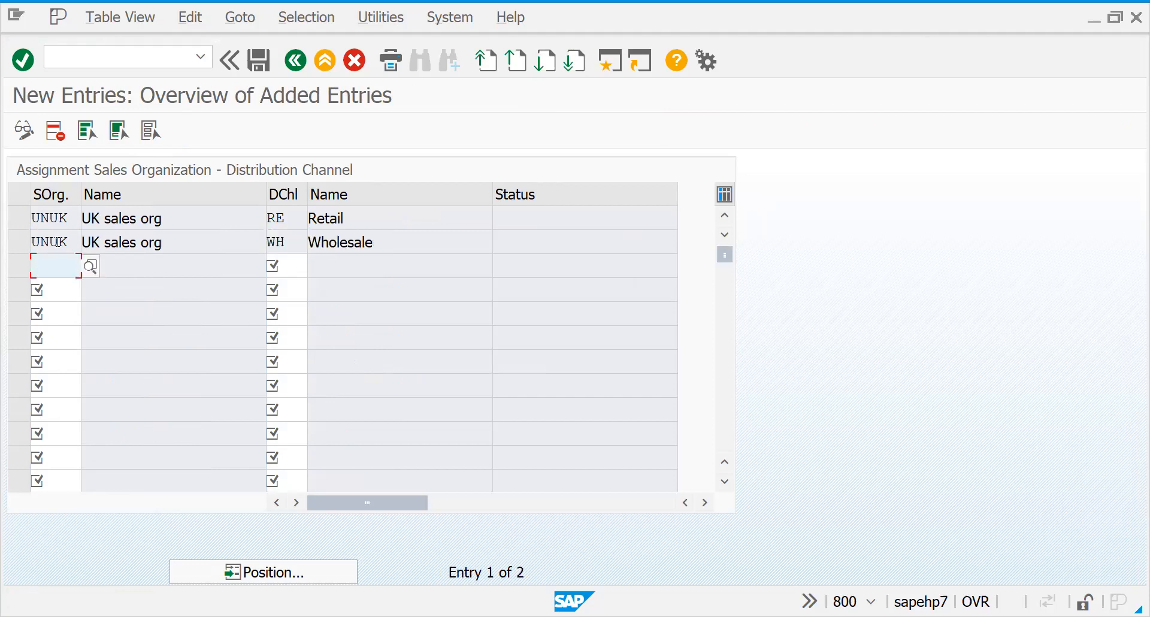
type("u")
key("BackSpace")
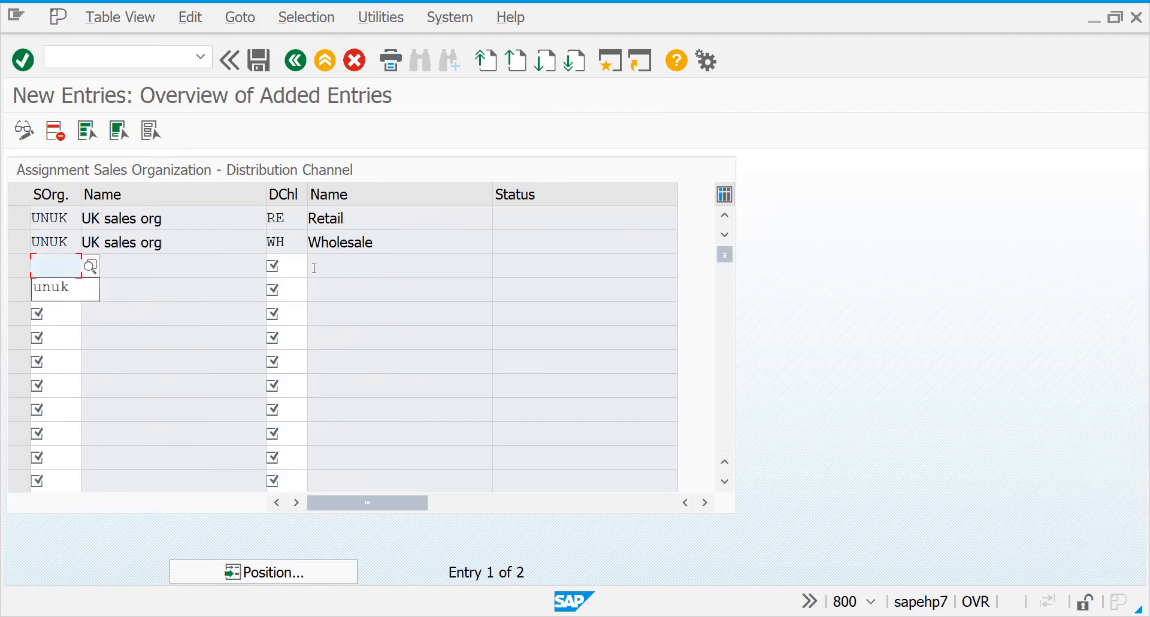
left_click(166, 268)
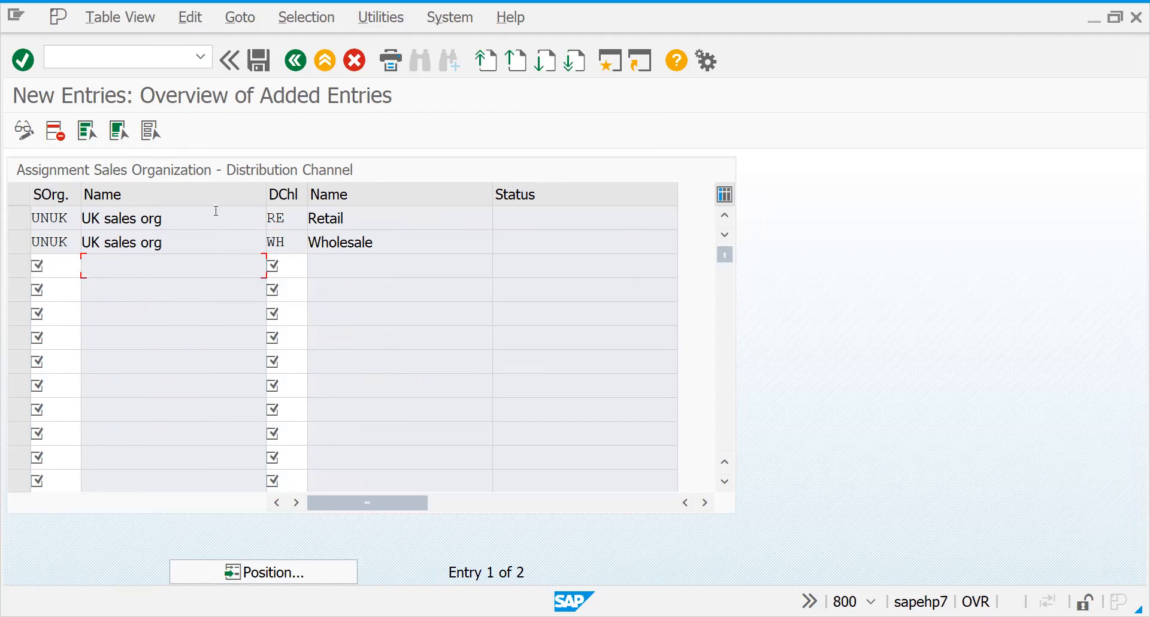
Save the UNUK distribution channel assignments in the customizing request and return to the Implementation Guide.
left_click(261, 63)
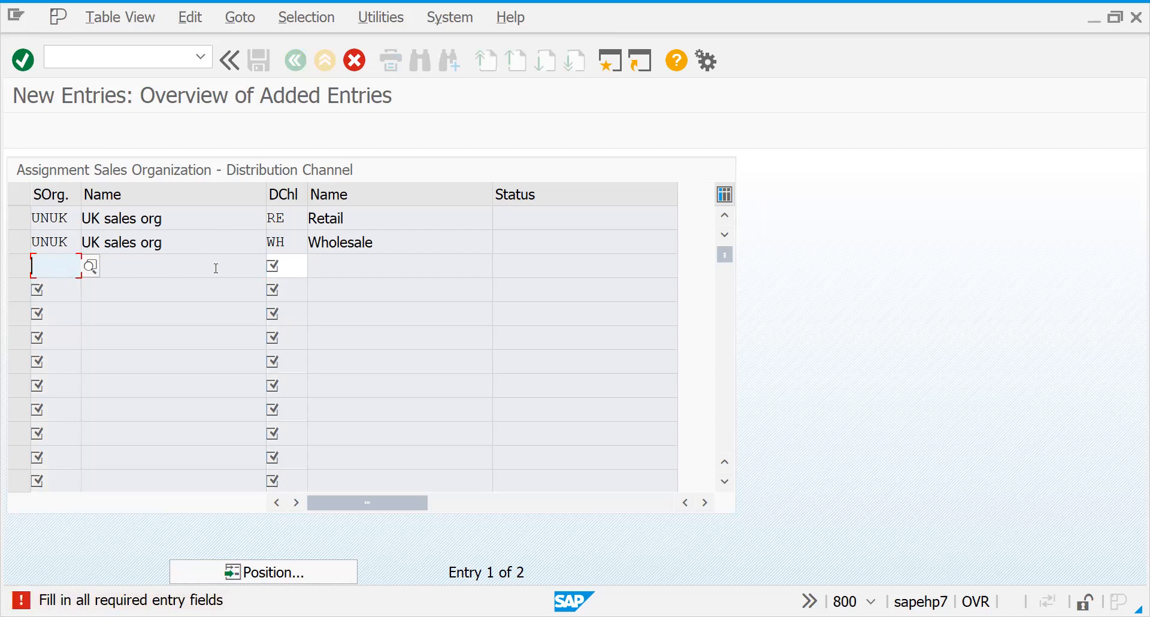
left_click(355, 60)
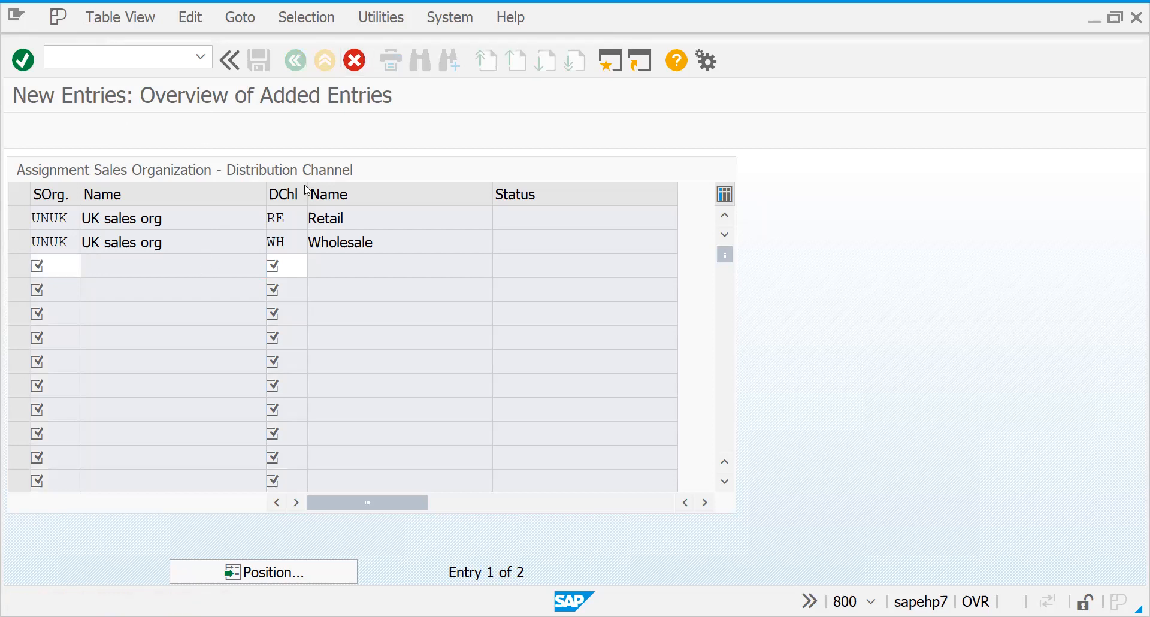
left_click(347, 405)
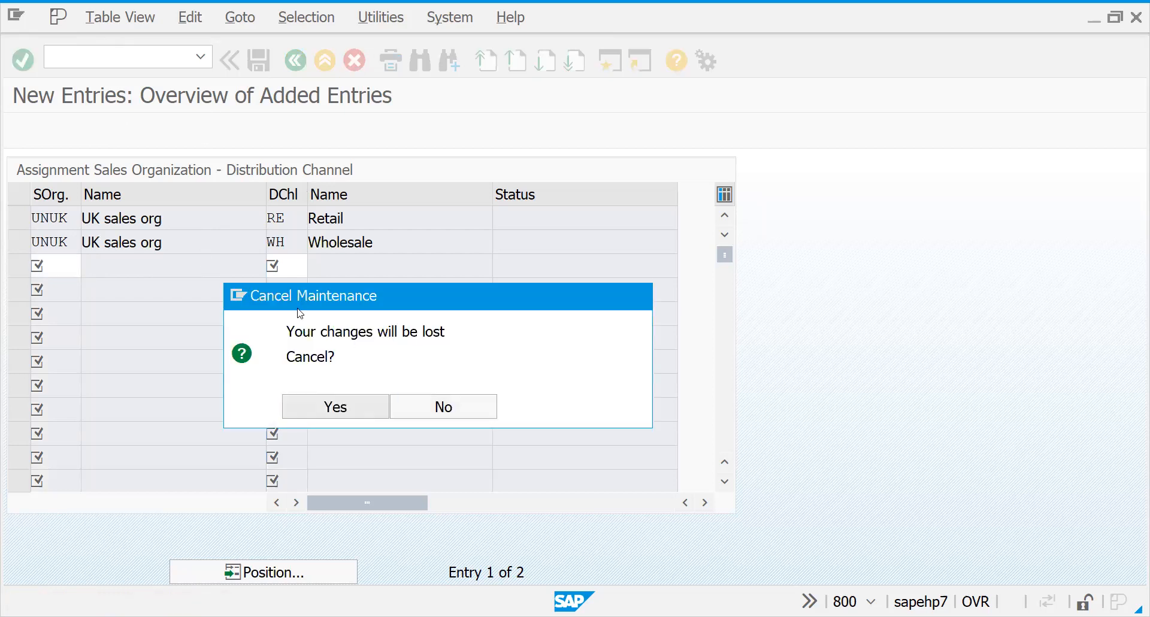
left_click(266, 63)
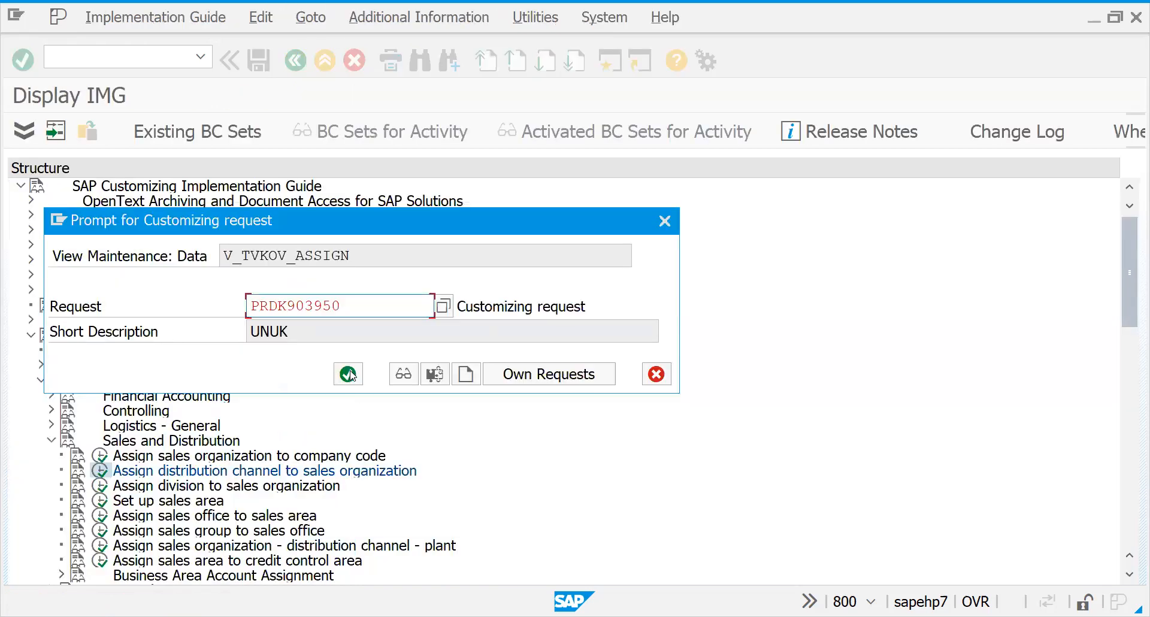
left_click(349, 371)
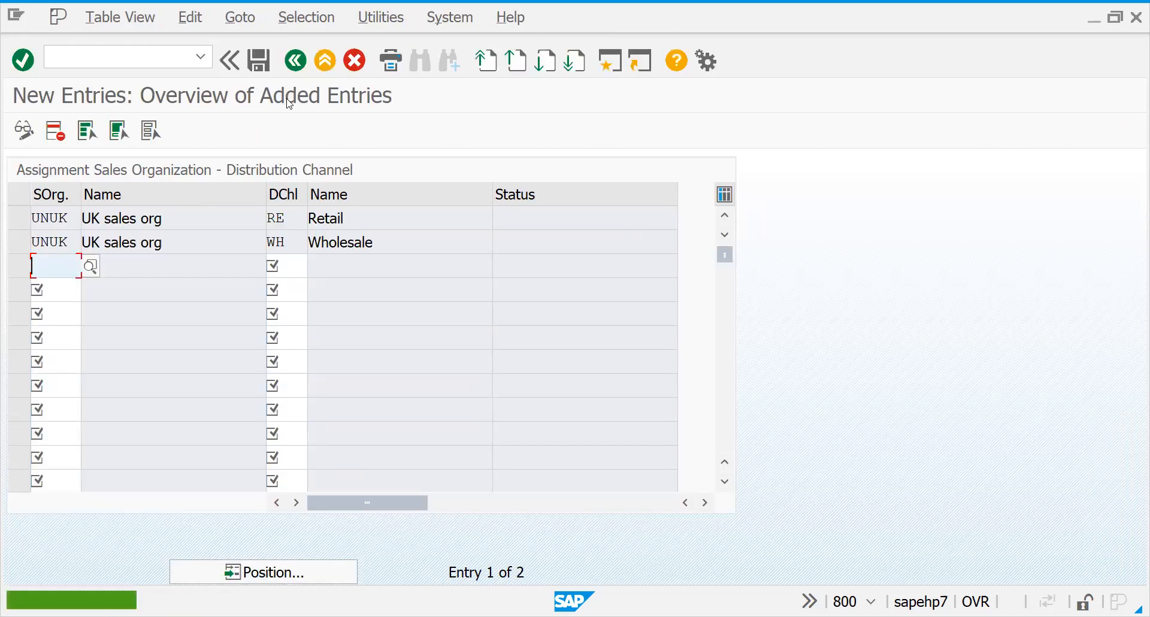
left_click(295, 60)
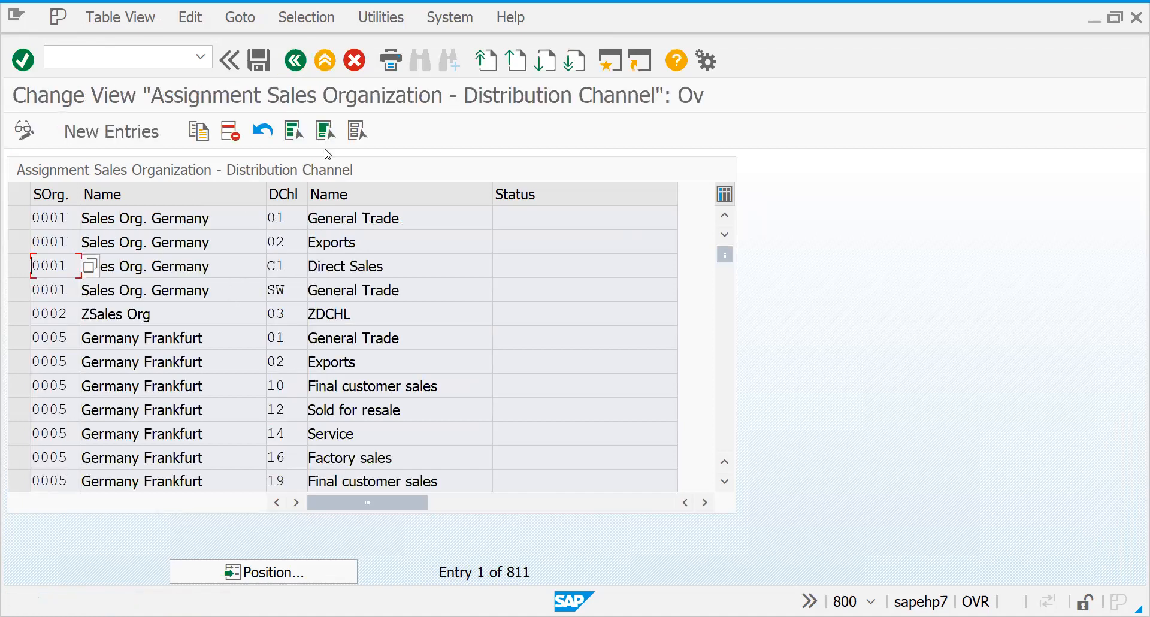
left_click(295, 61)
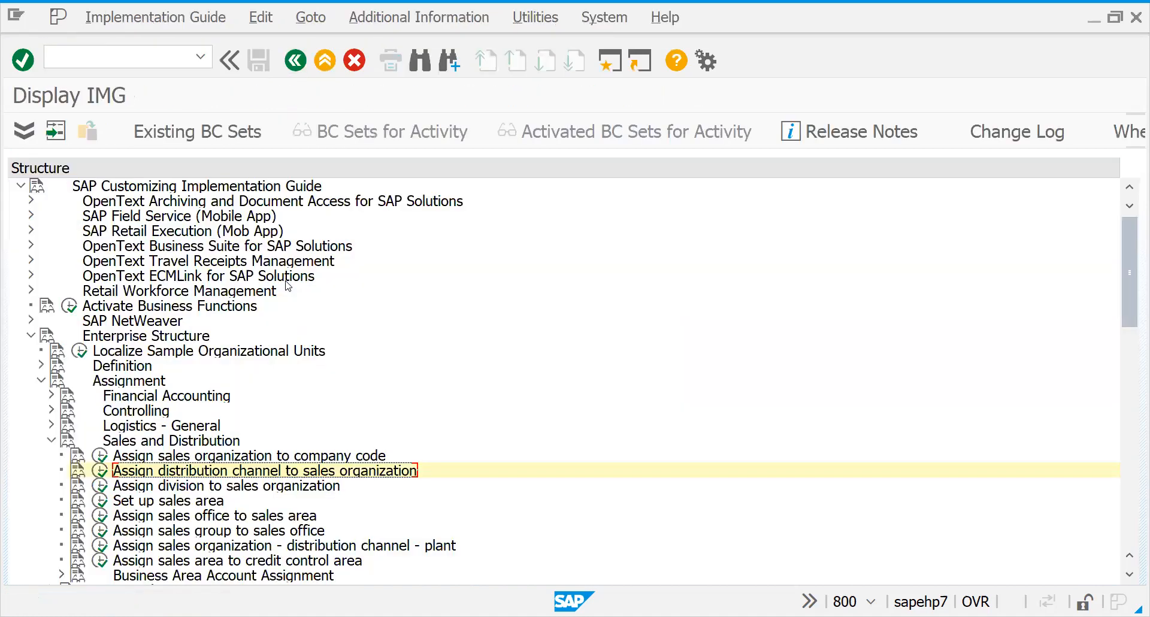
In Assign division to sales organization, add a new entry linking sales organization UNUK to division UN.
left_click(102, 487)
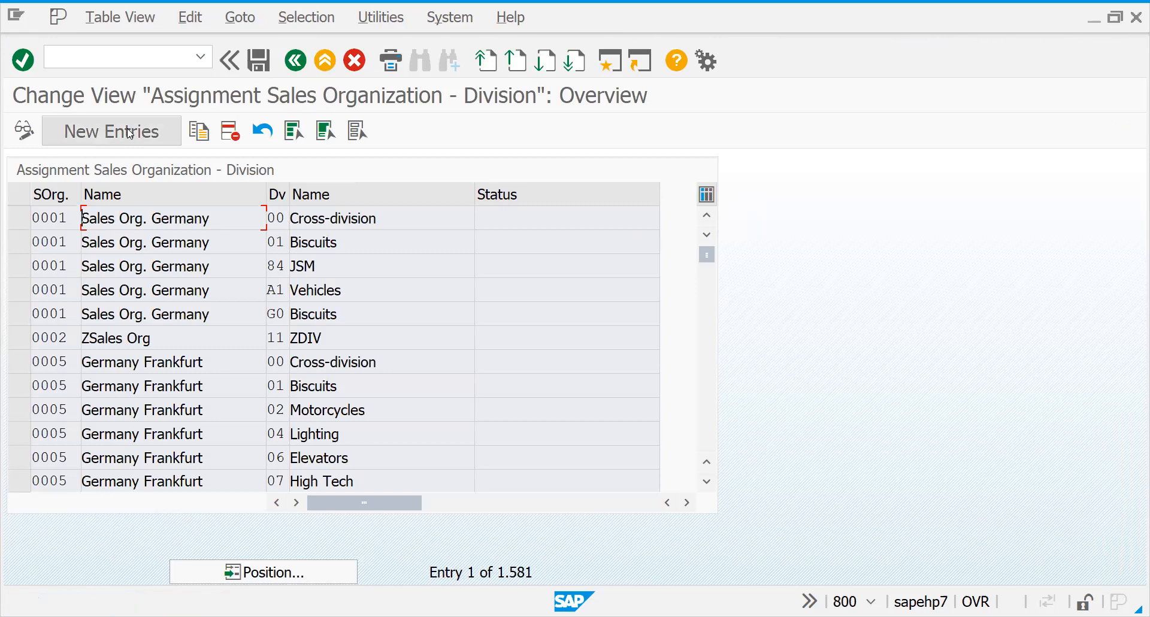
left_click(129, 133)
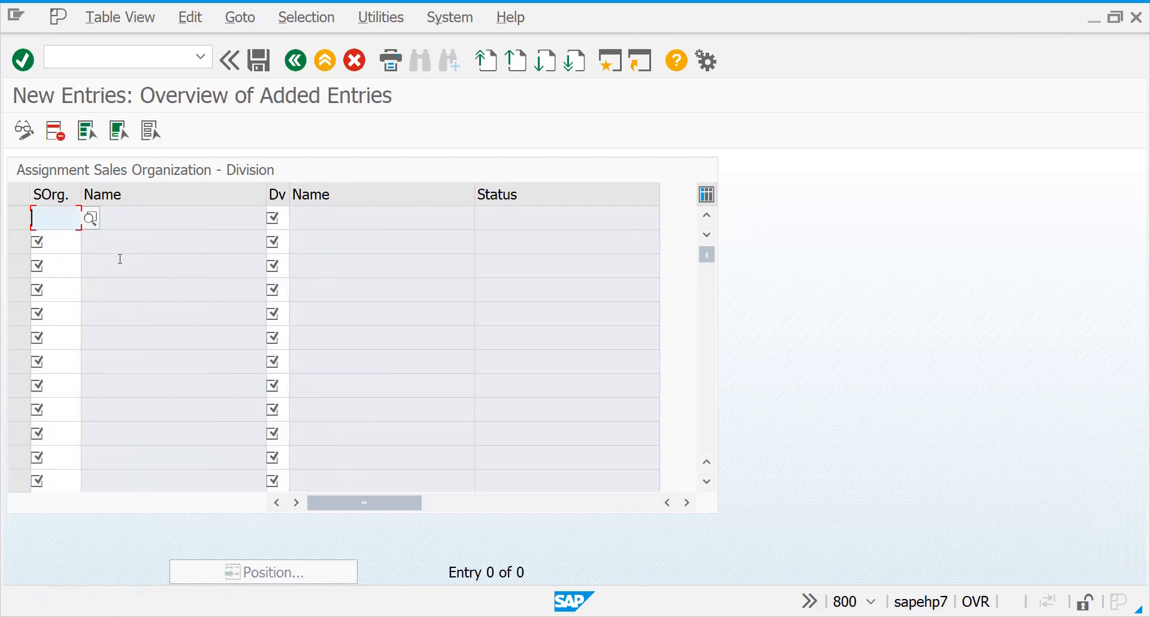
type("unuk")
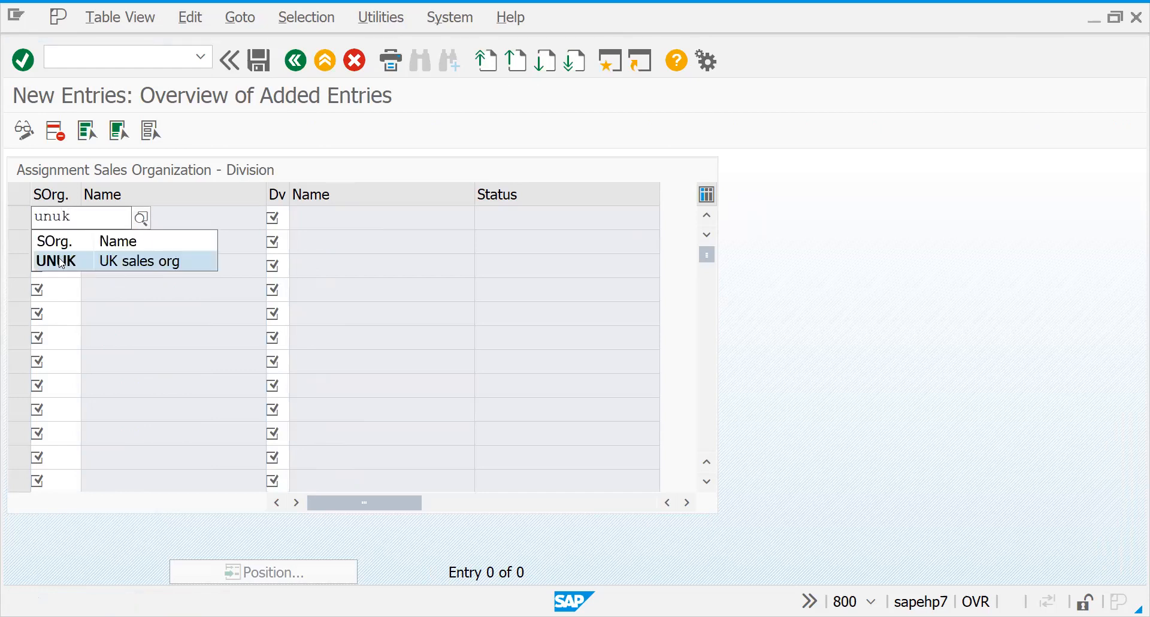
left_click(61, 262)
left_click(278, 218)
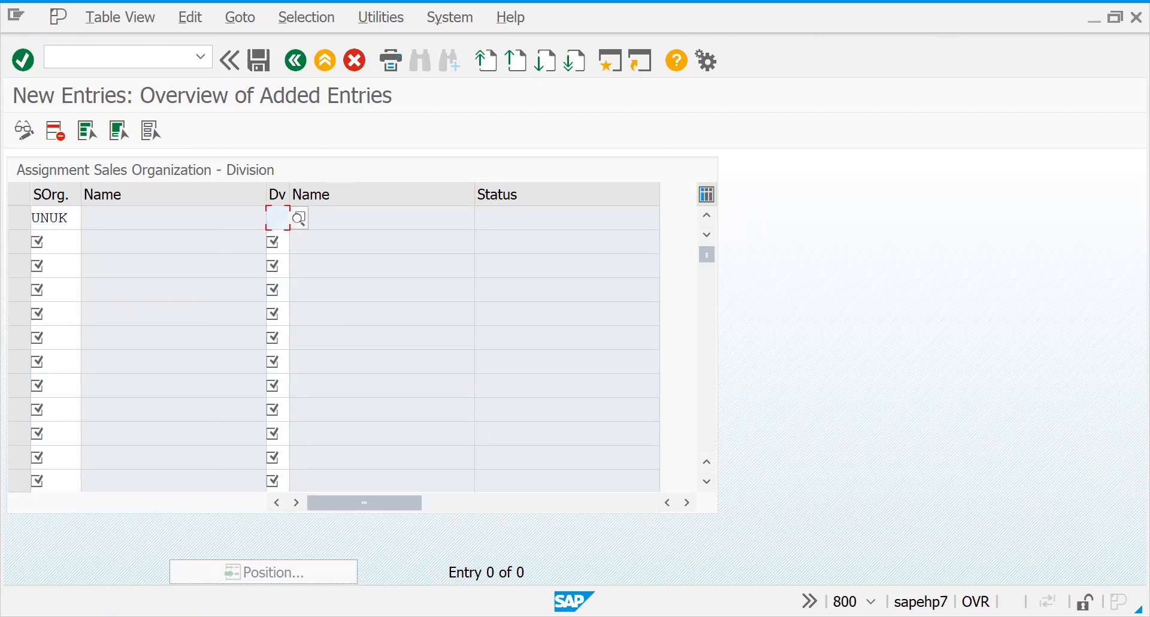
key("alt+Tab")
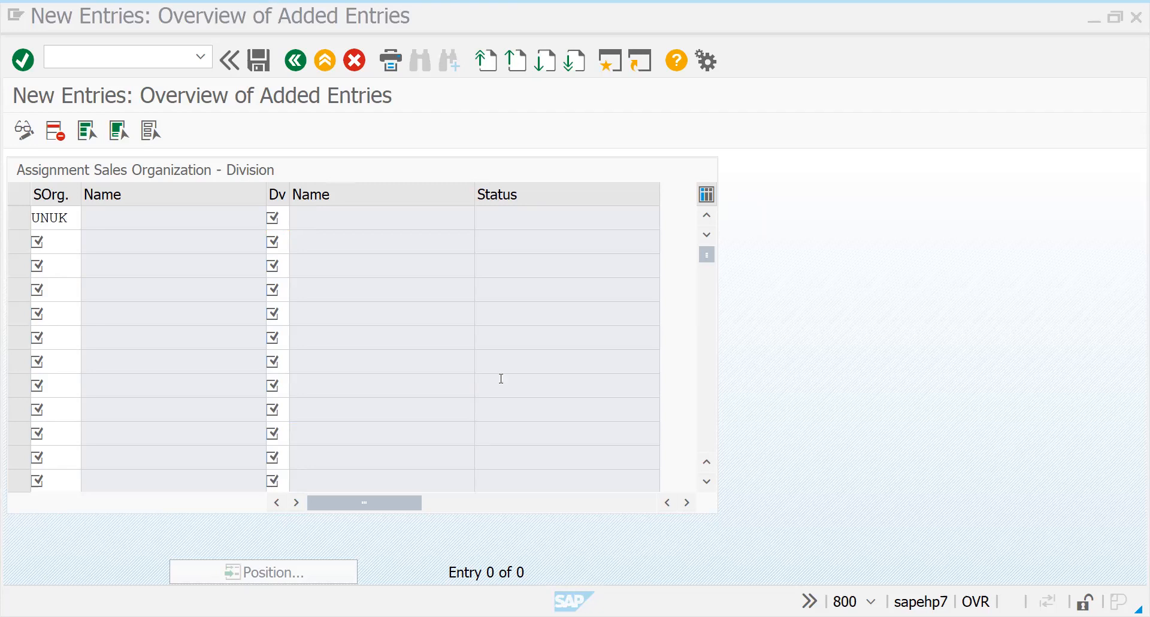
key("alt+Tab")
type("un")
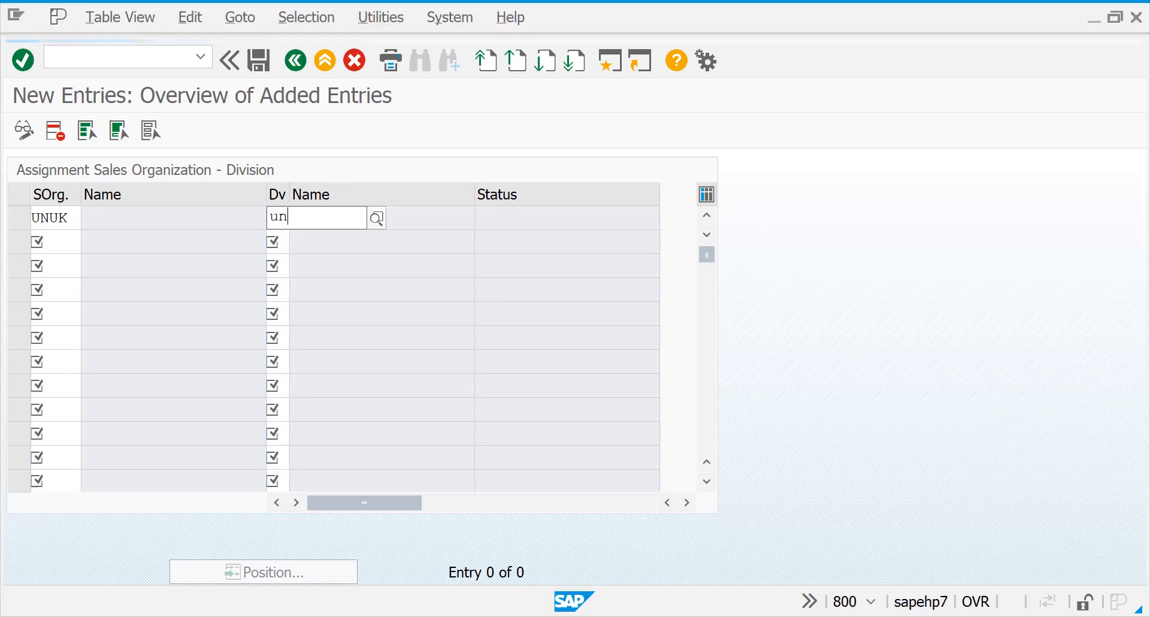
key("Return")
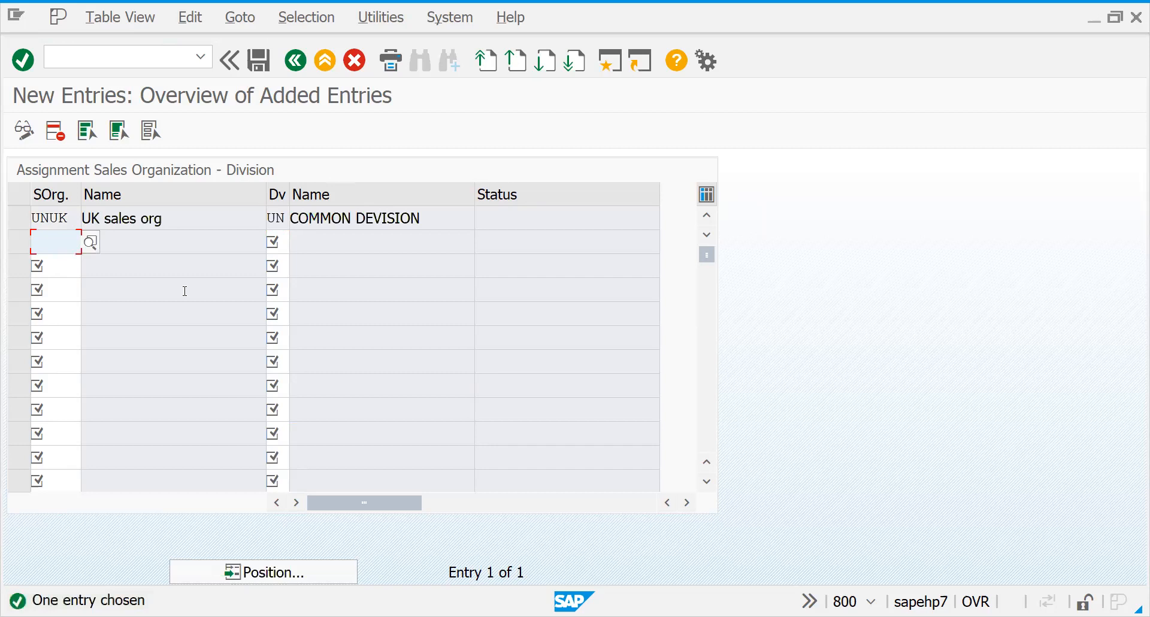
Add a second entry linking sales organization UNUK to division YY.
type("unuk")
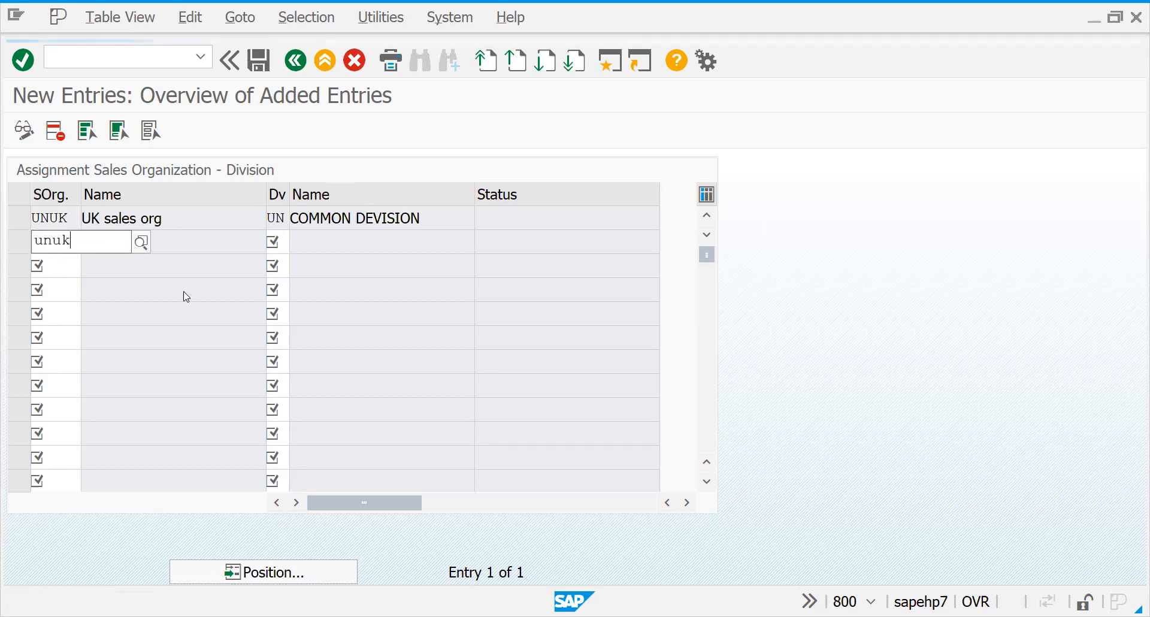
key("Tab")
type("yy")
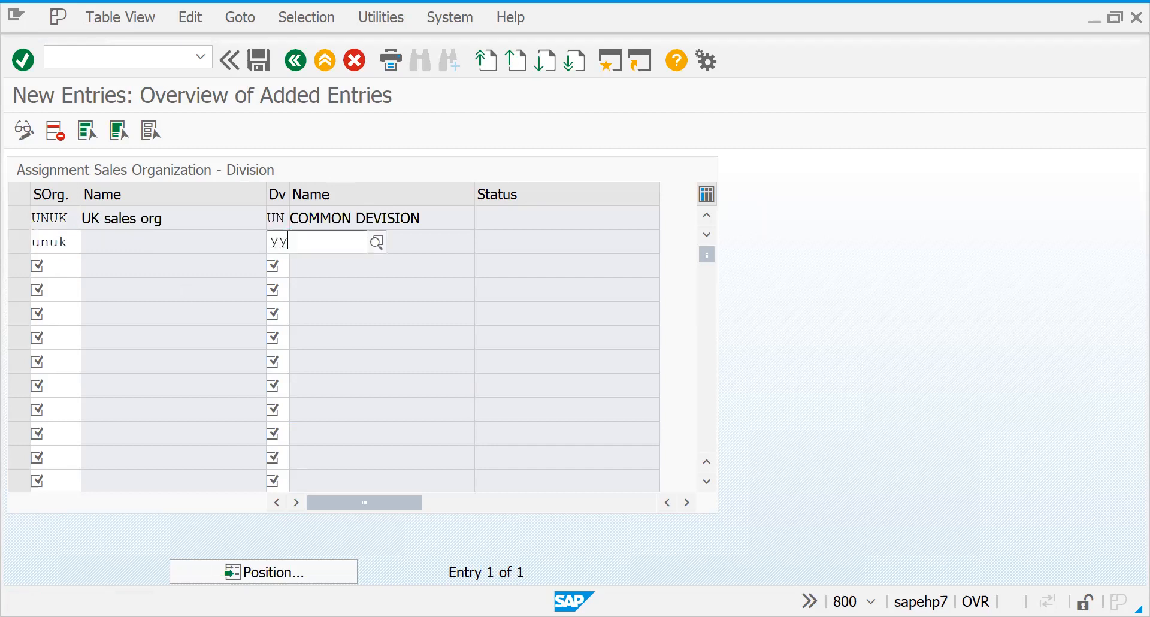
key("Return")
Save the UNUK division assignments in the customizing request and return to the Implementation Guide.
key("ctrl+s")
left_click(348, 375)
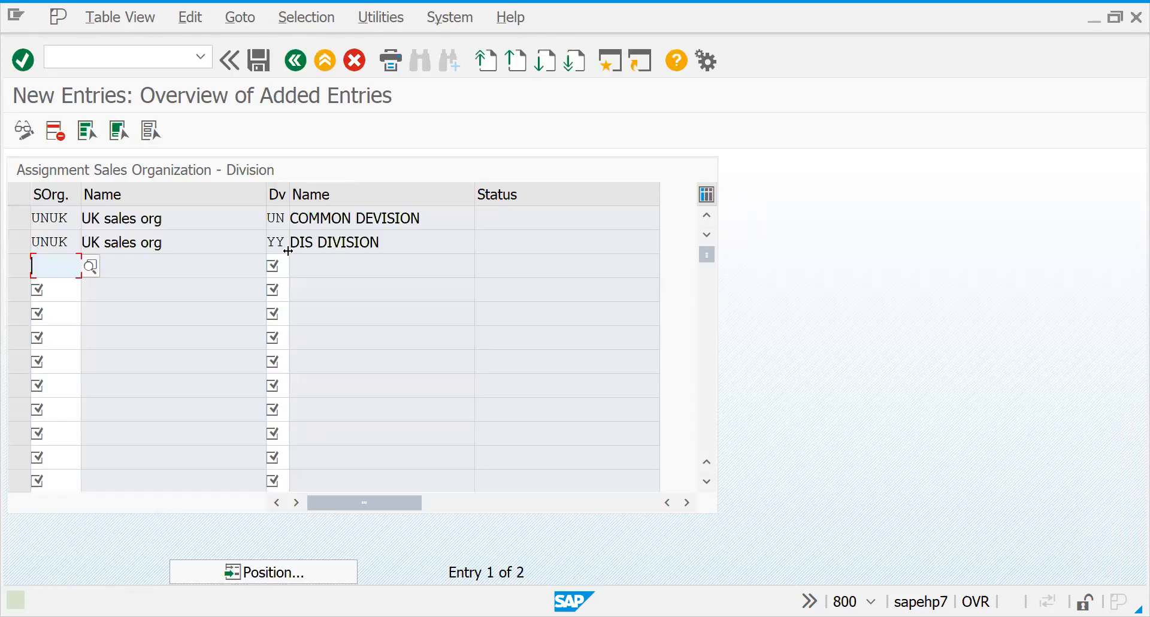
left_click(302, 59)
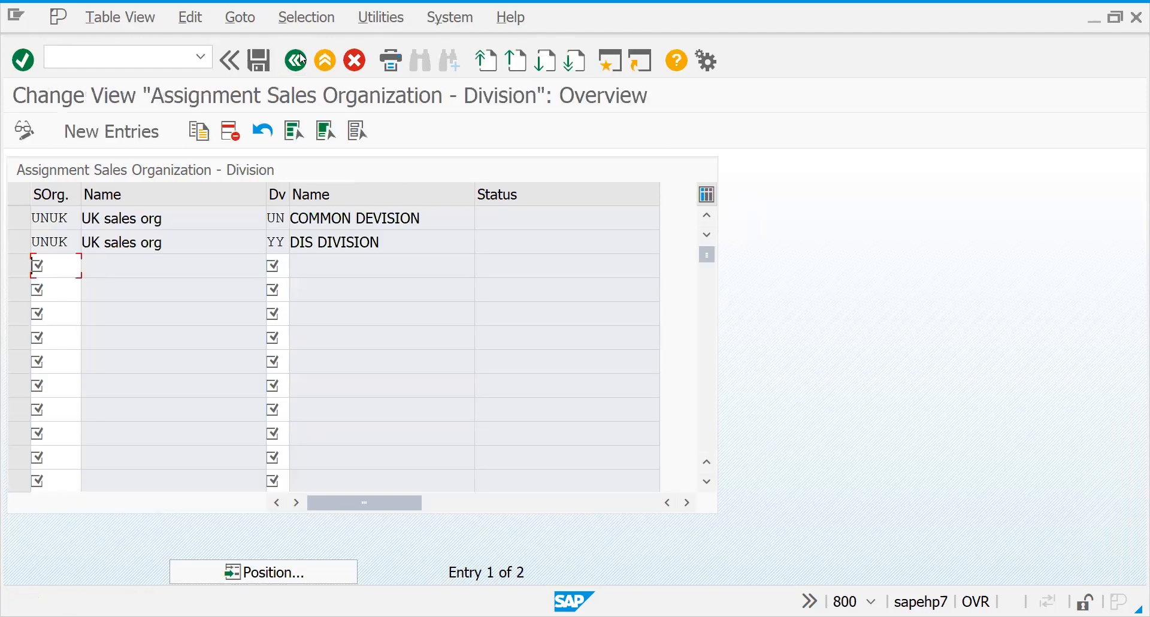
left_click(295, 59)
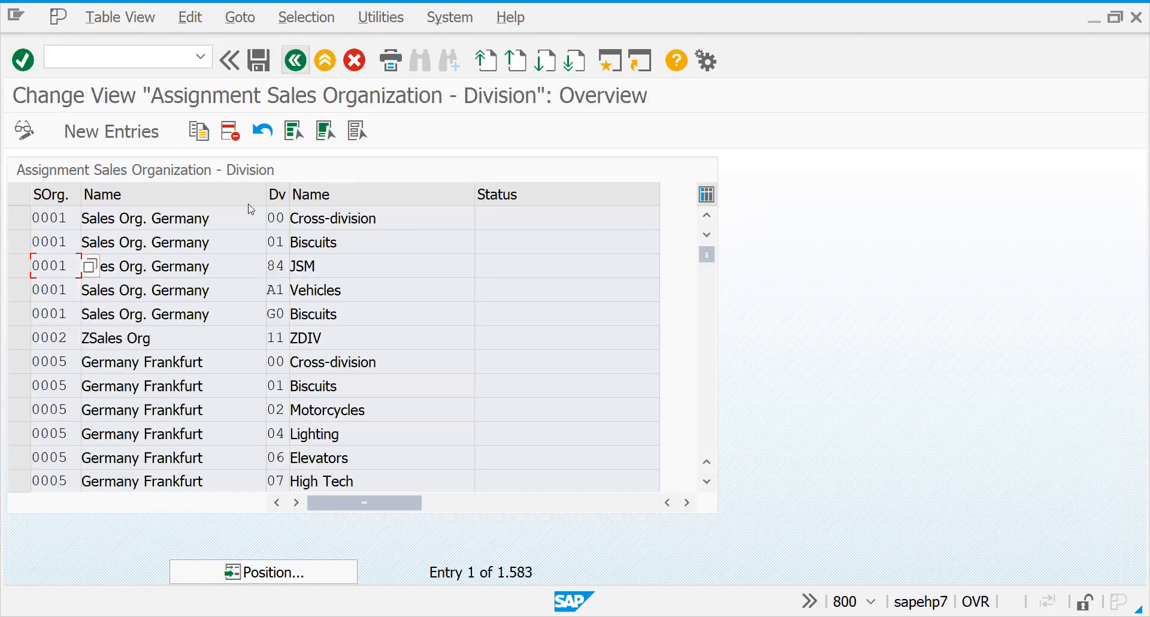
In Set up sales area, add a new entry combining sales organization UNUK, distribution channel RE and division UN.
left_click(100, 500)
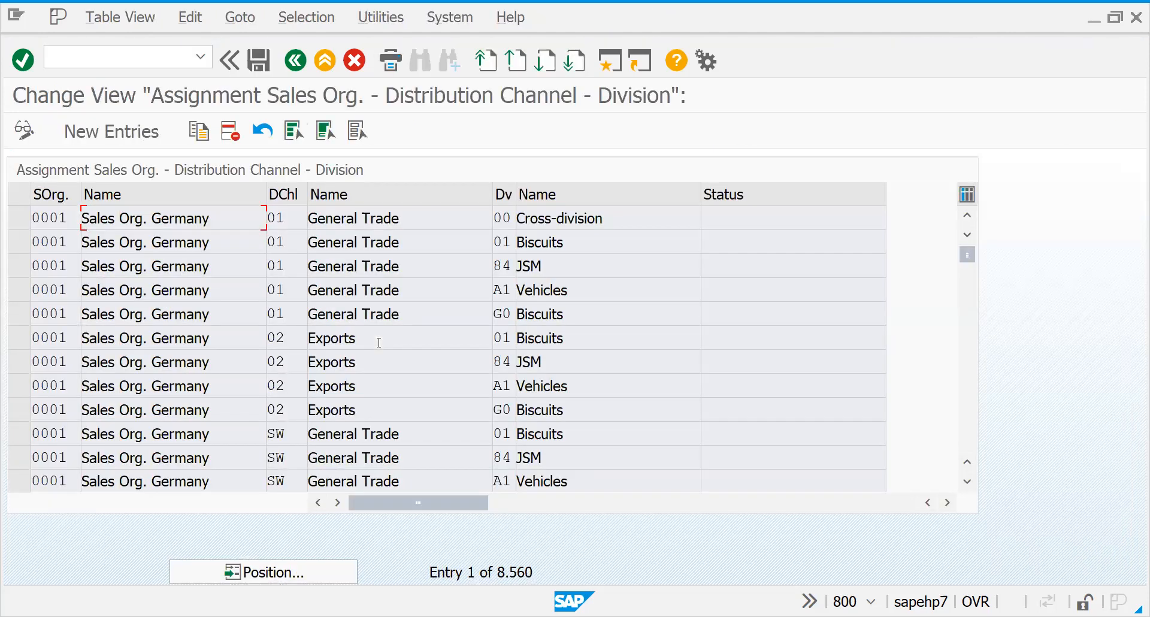
left_click(96, 138)
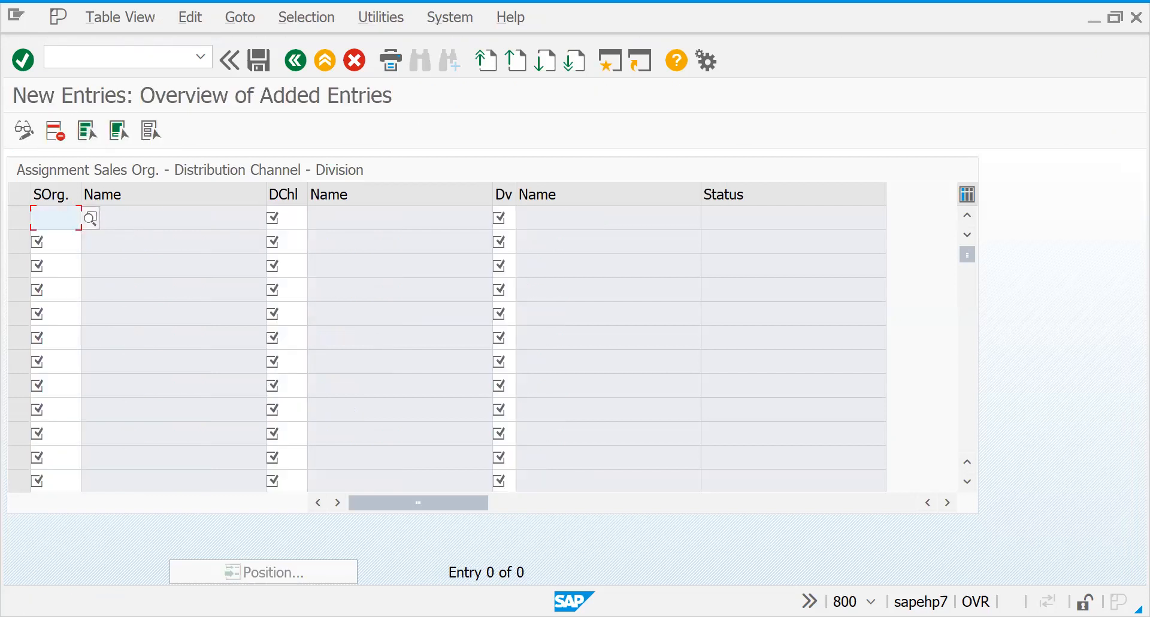
type("unuk")
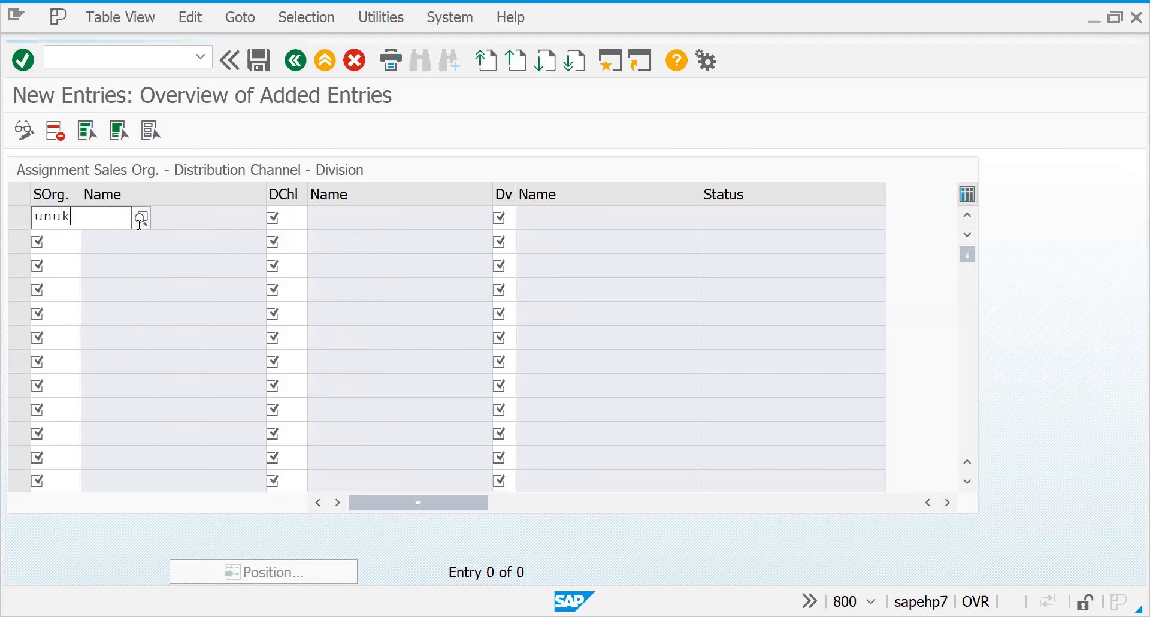
key("Tab")
type("re")
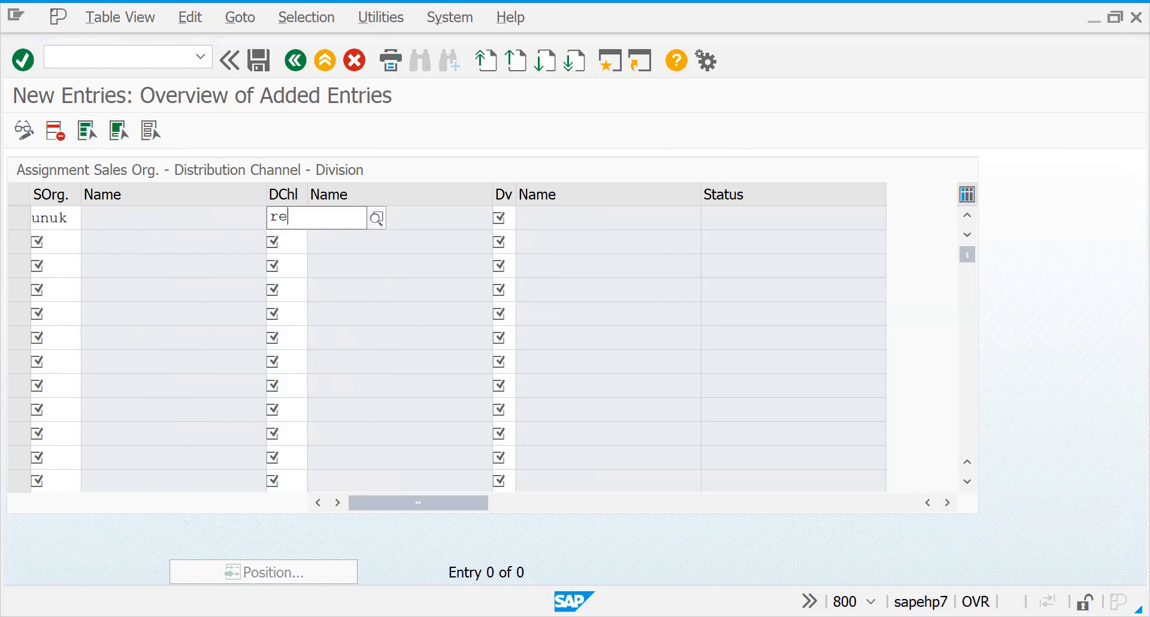
key("Tab")
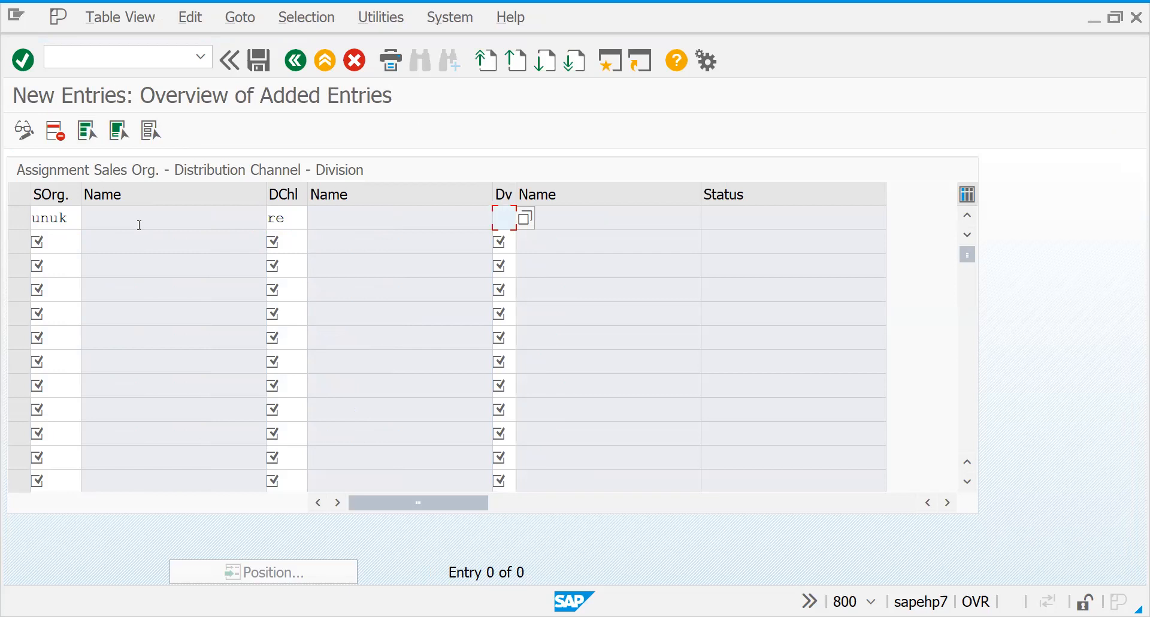
type("un")
key("Return")
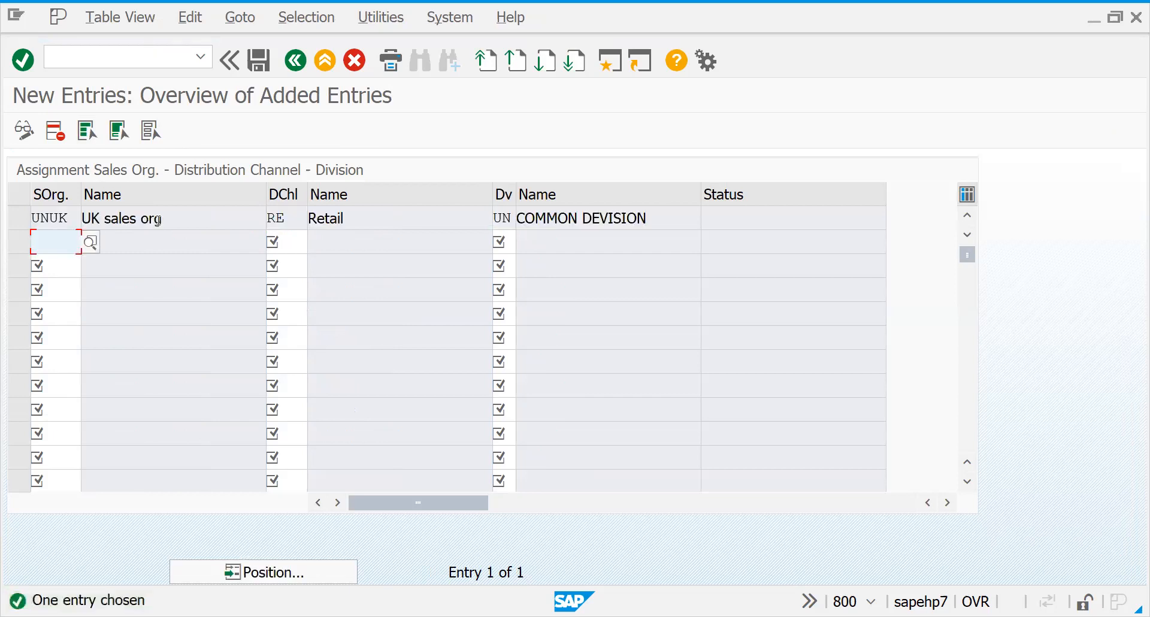
Add a second sales area entry combining sales organization UNUK, distribution channel WH and division YY.
type("unuk")
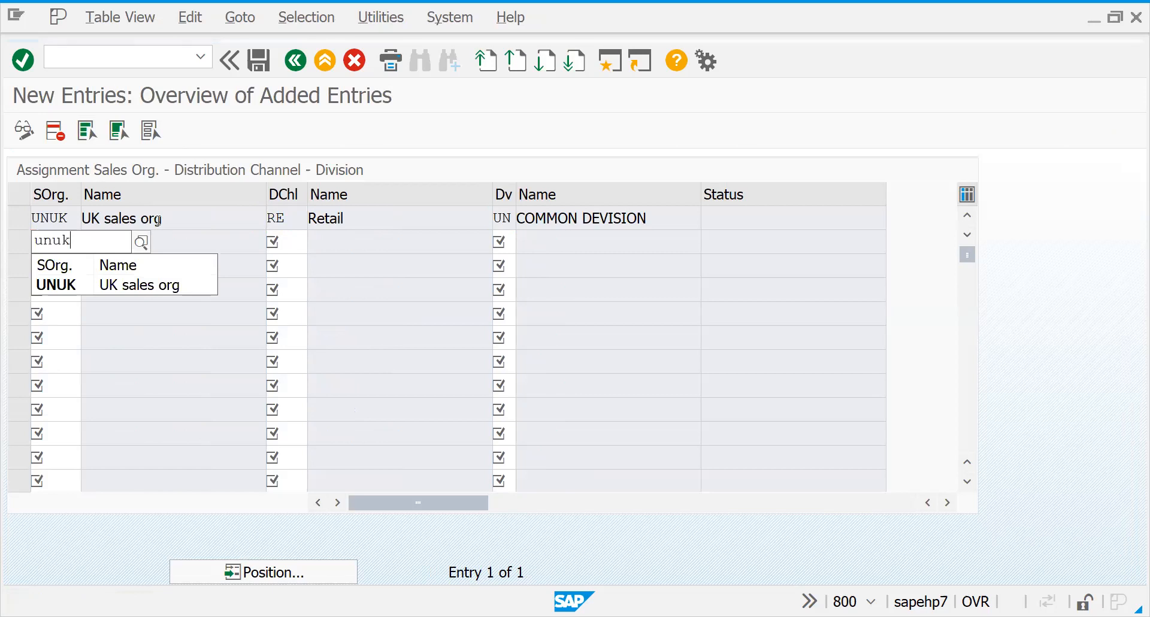
key("Tab")
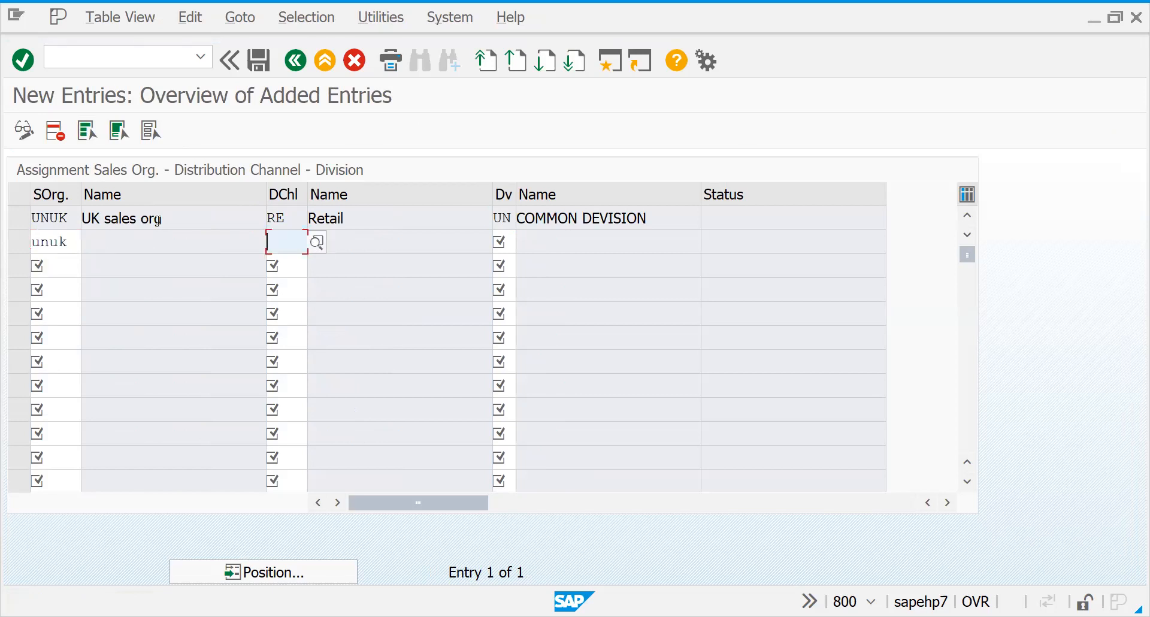
type("wh")
key("Tab")
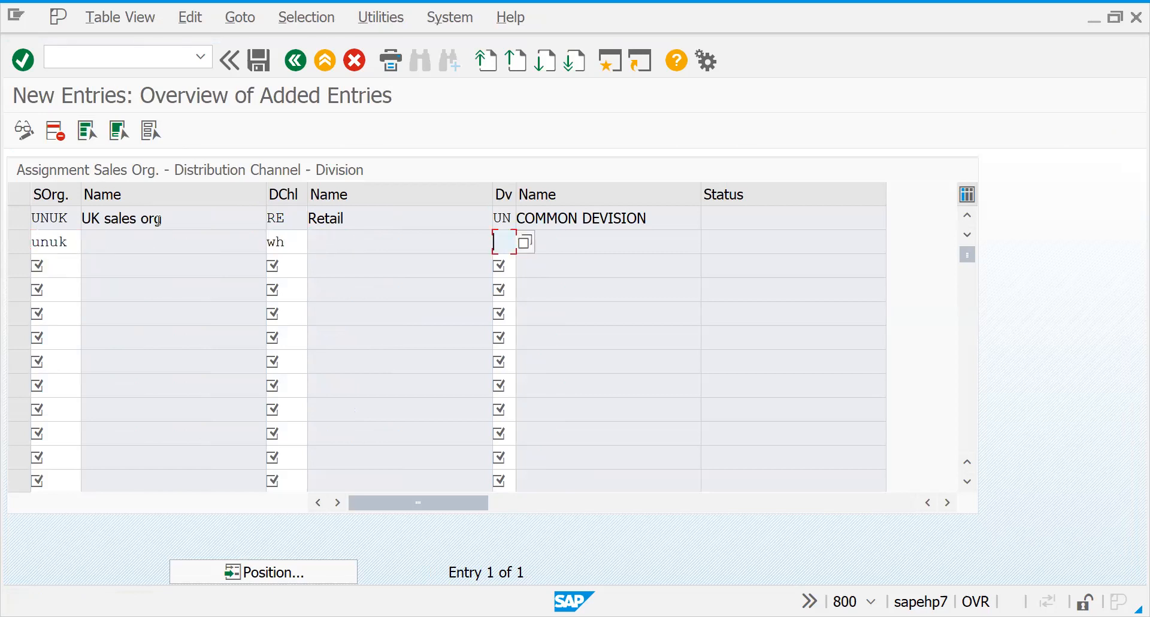
type("yy")
key("Return")
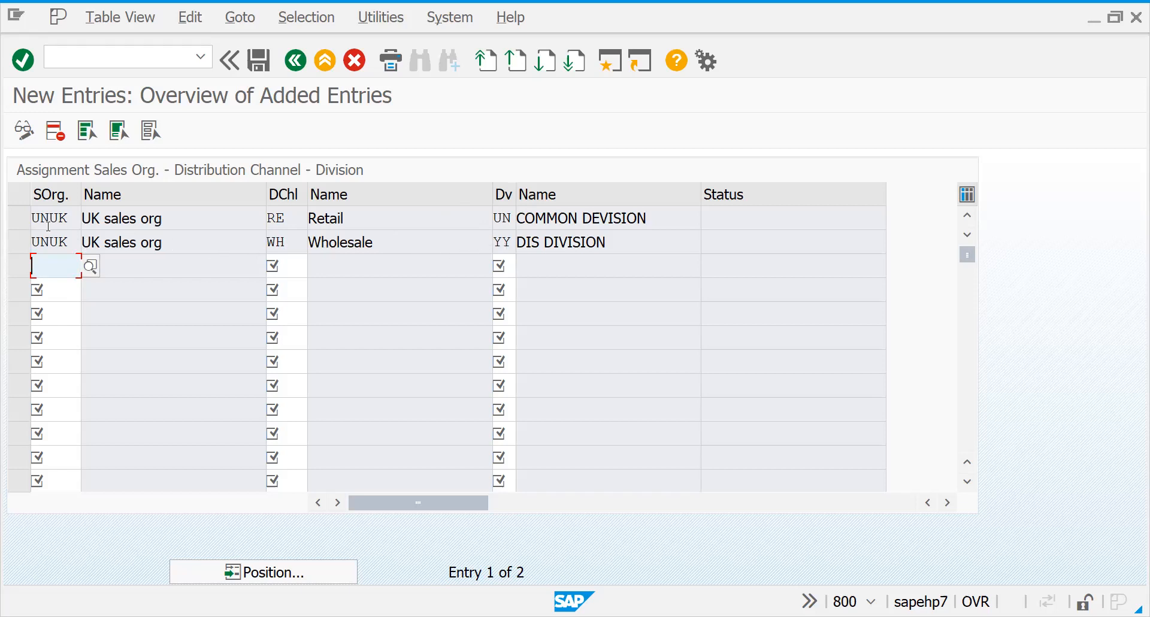
Copy the two UNUK sales area rows as a block into the next two empty rows.
key("ctrl+y")
left_click_drag(35, 215, 572, 247)
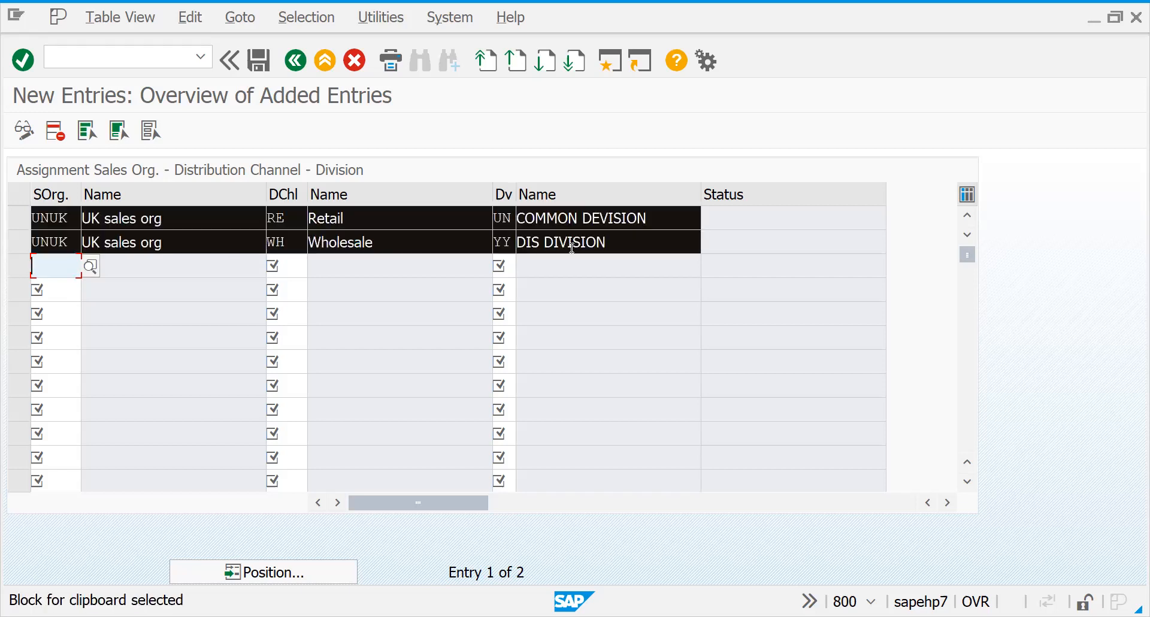
key("ctrl+c")
key("ctrl+v")
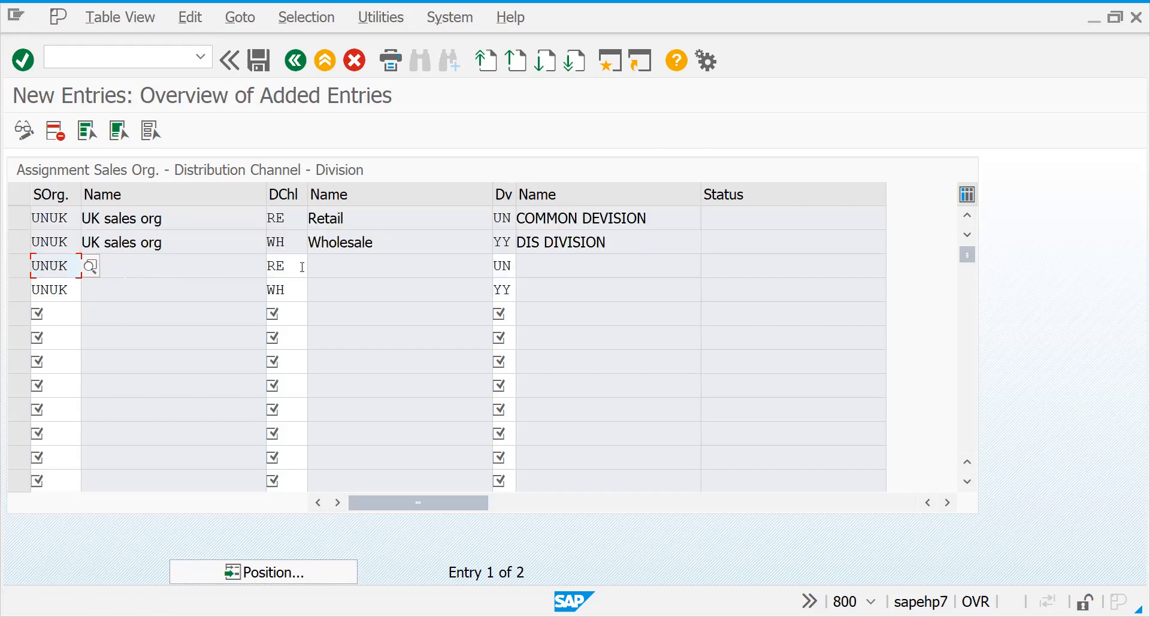
In the copied rows, set the division to YY for channel RE and to UN for channel WH.
double_click(509, 267)
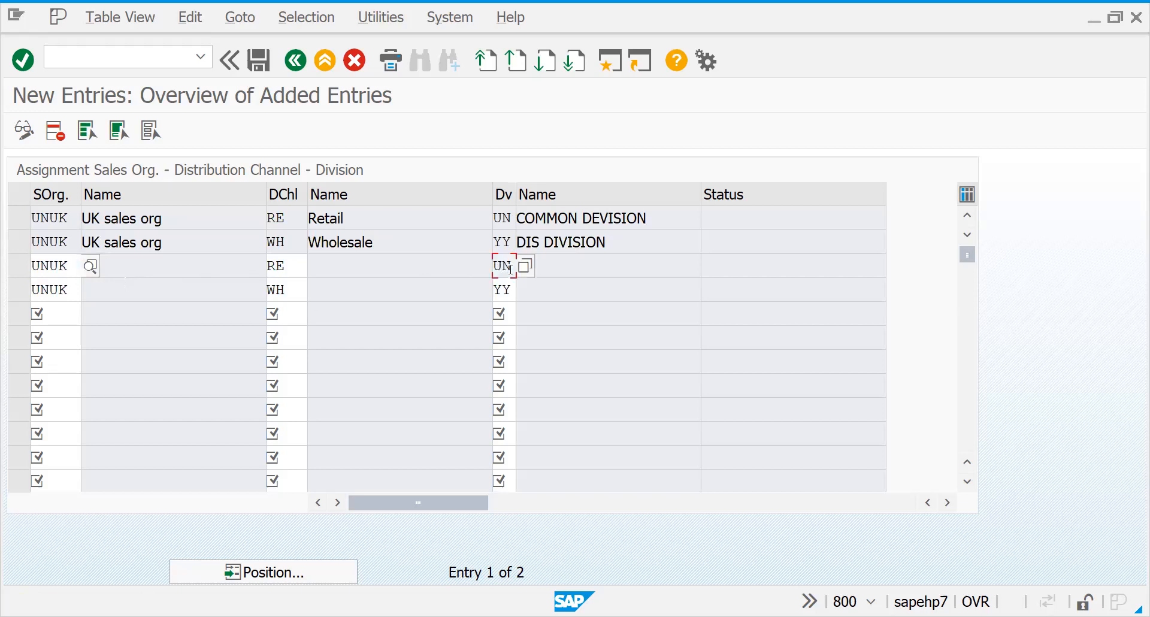
type("yy")
left_click(510, 292)
double_click(510, 292)
type("un")
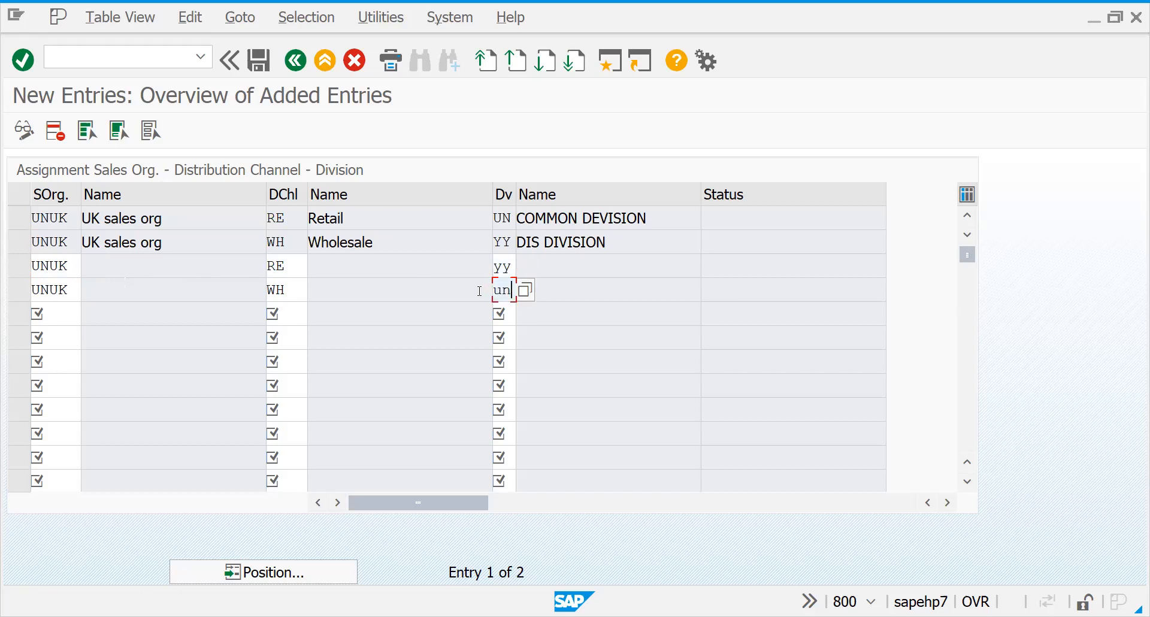
key("Return")
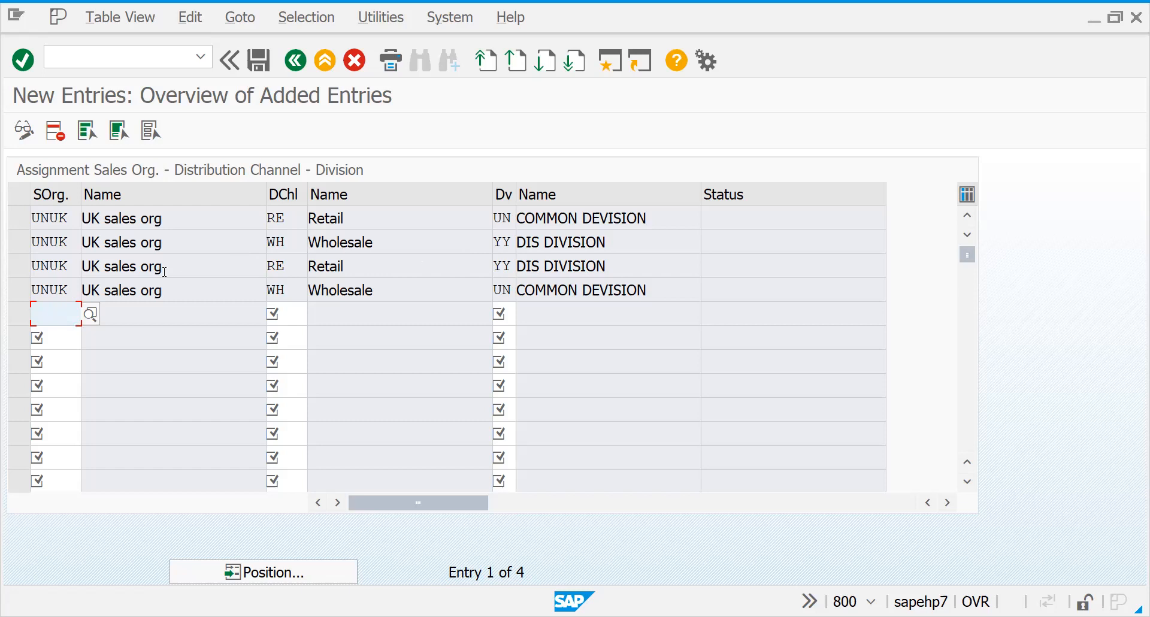
Delete the two UNUK sales area entries with division YY, for channels RE and WH.
left_click(18, 270)
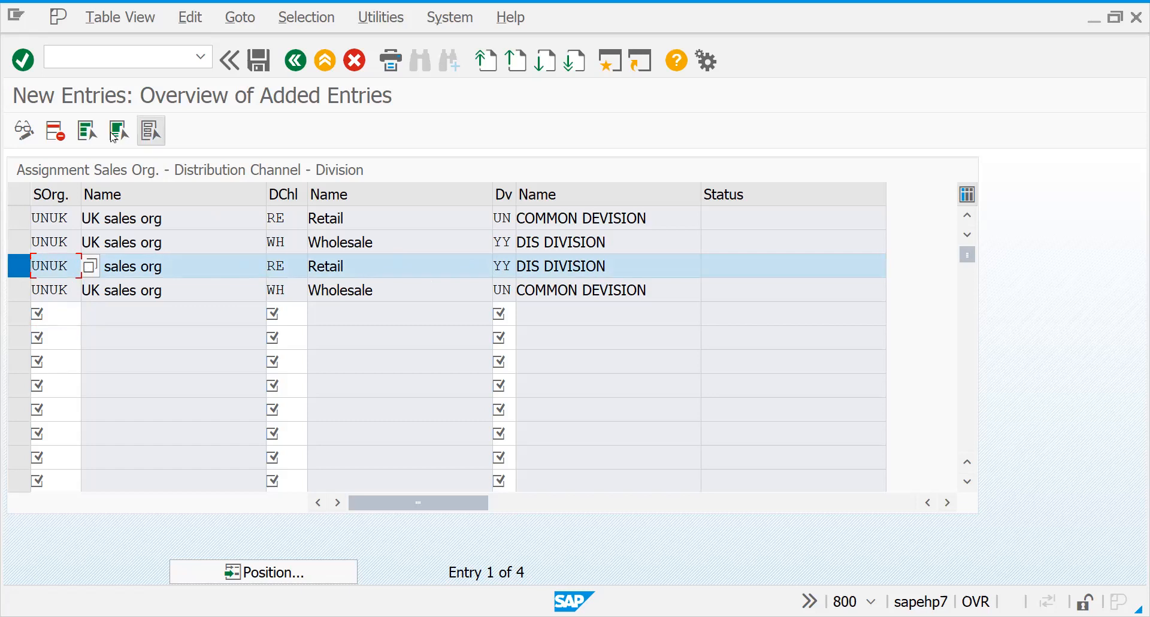
left_click(56, 131)
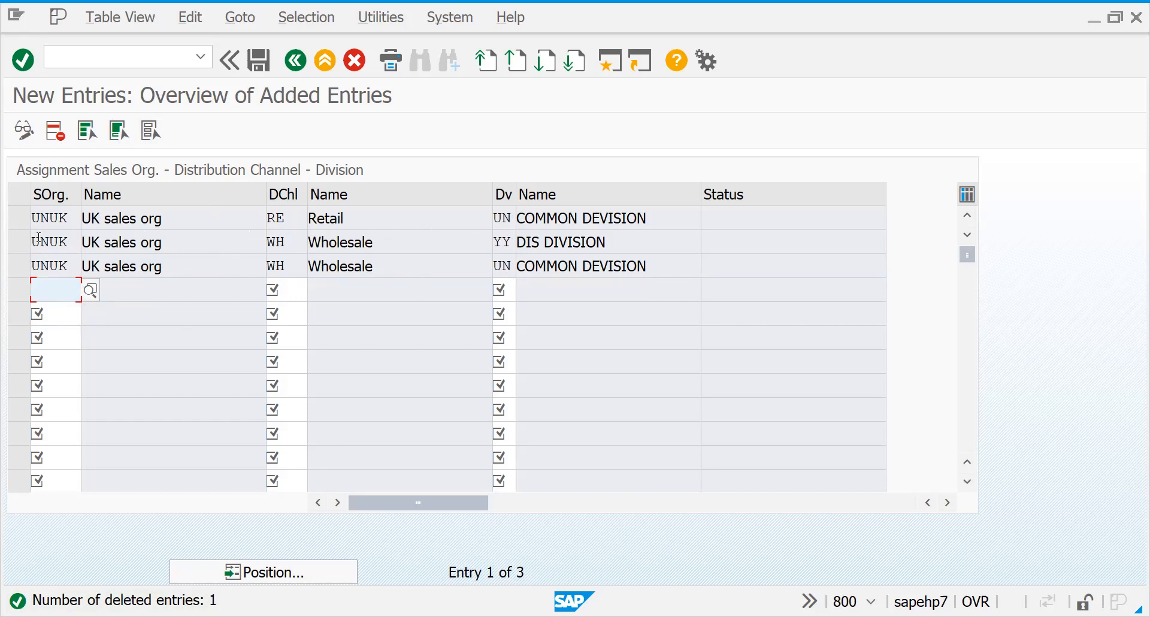
left_click(21, 247)
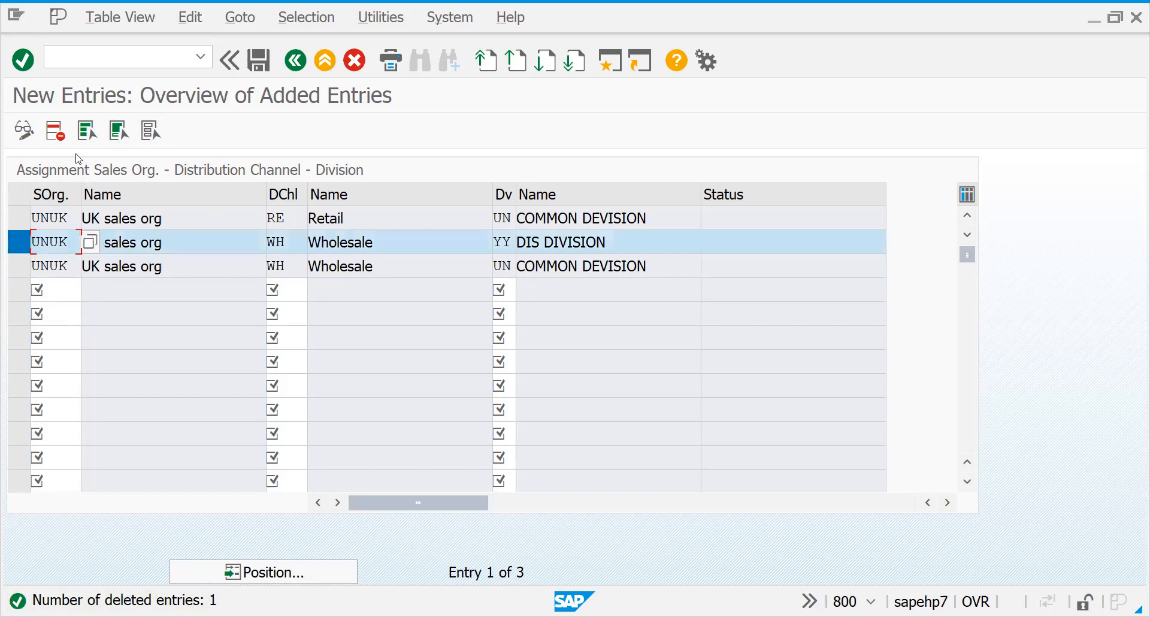
left_click(54, 130)
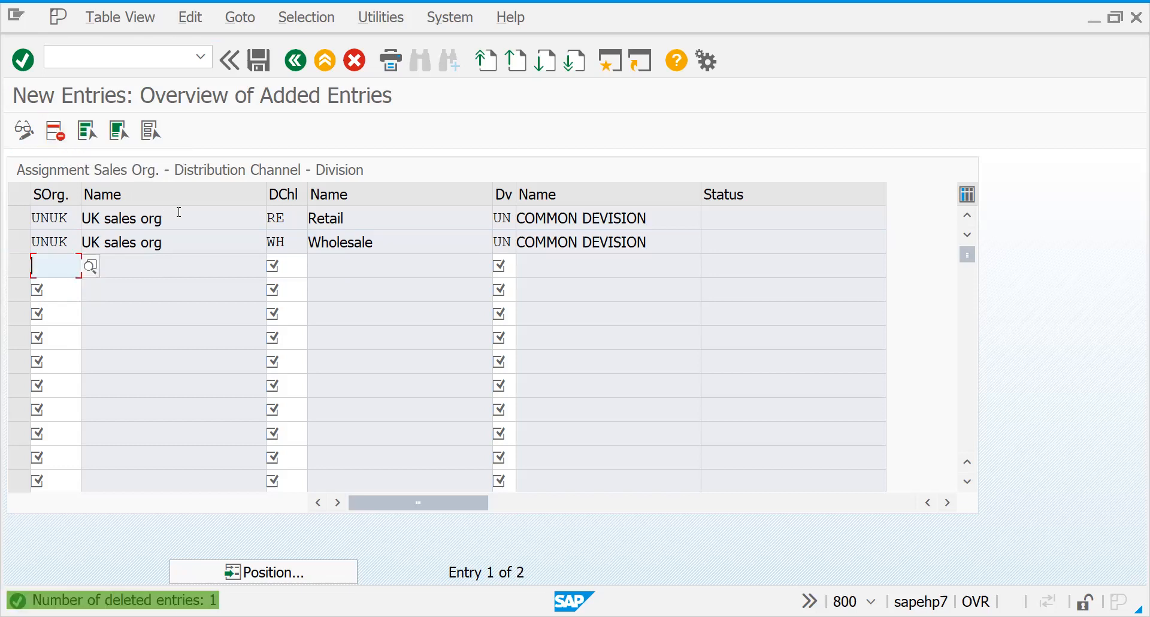
Save the UNUK sales area entries in the customizing request and leave the new entries overview.
key("ctrl+s")
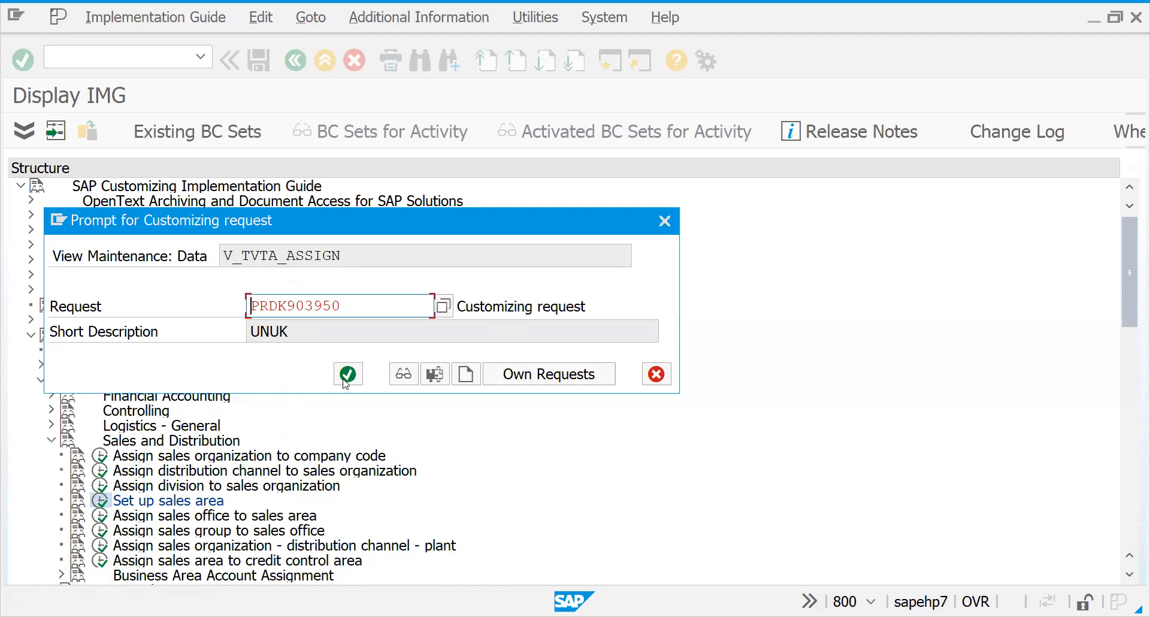
left_click(348, 374)
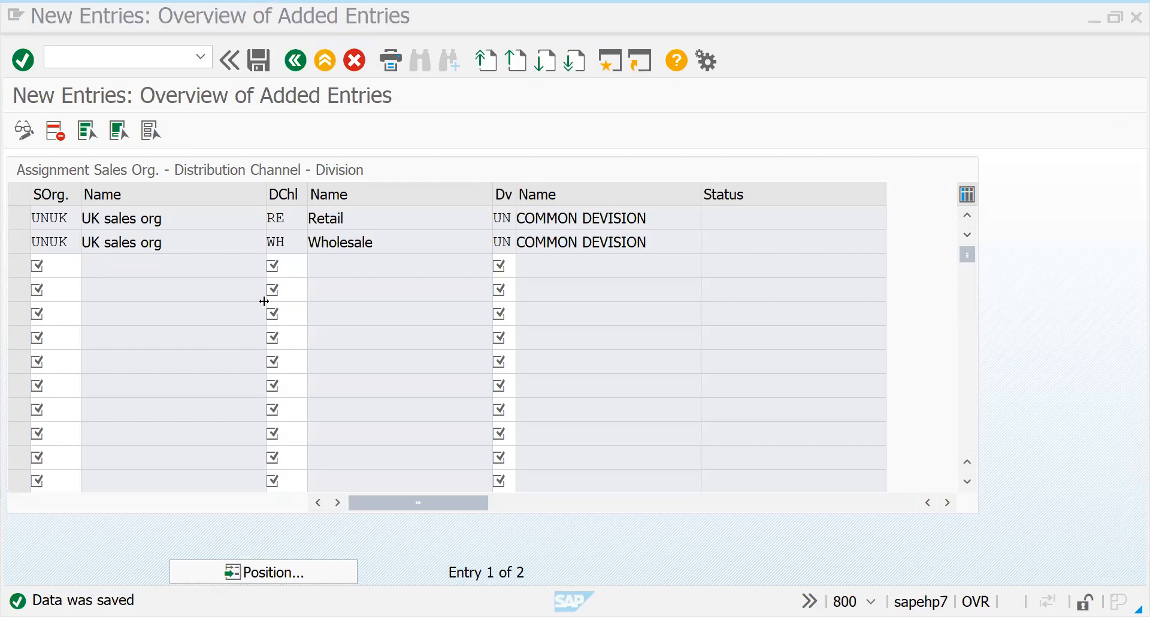
left_click(78, 268)
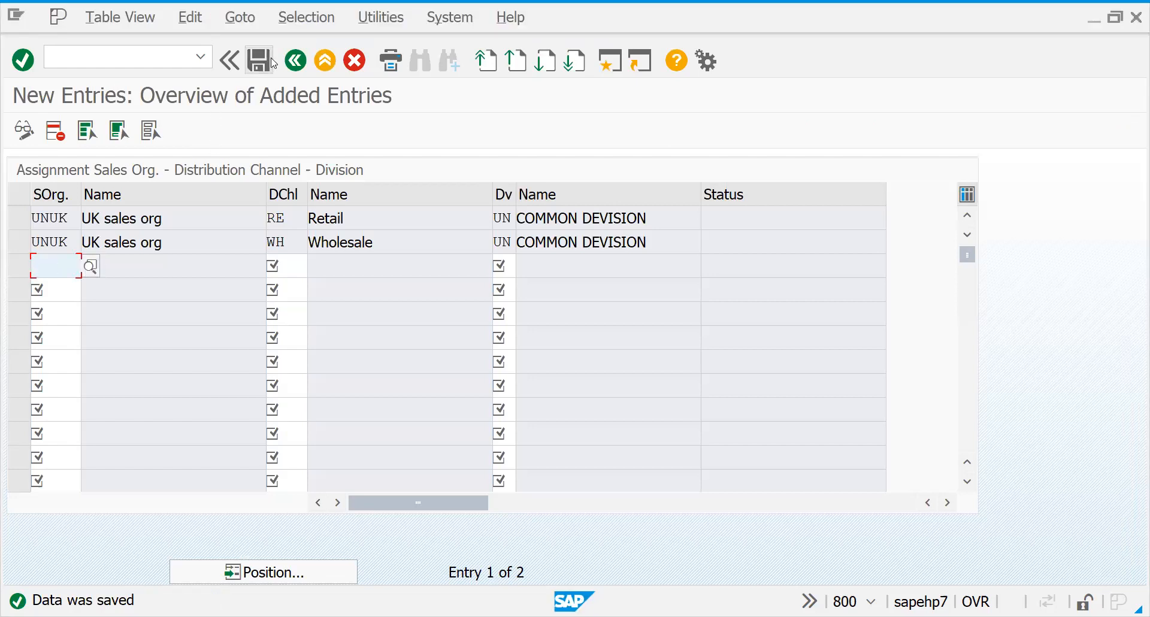
left_click(294, 71)
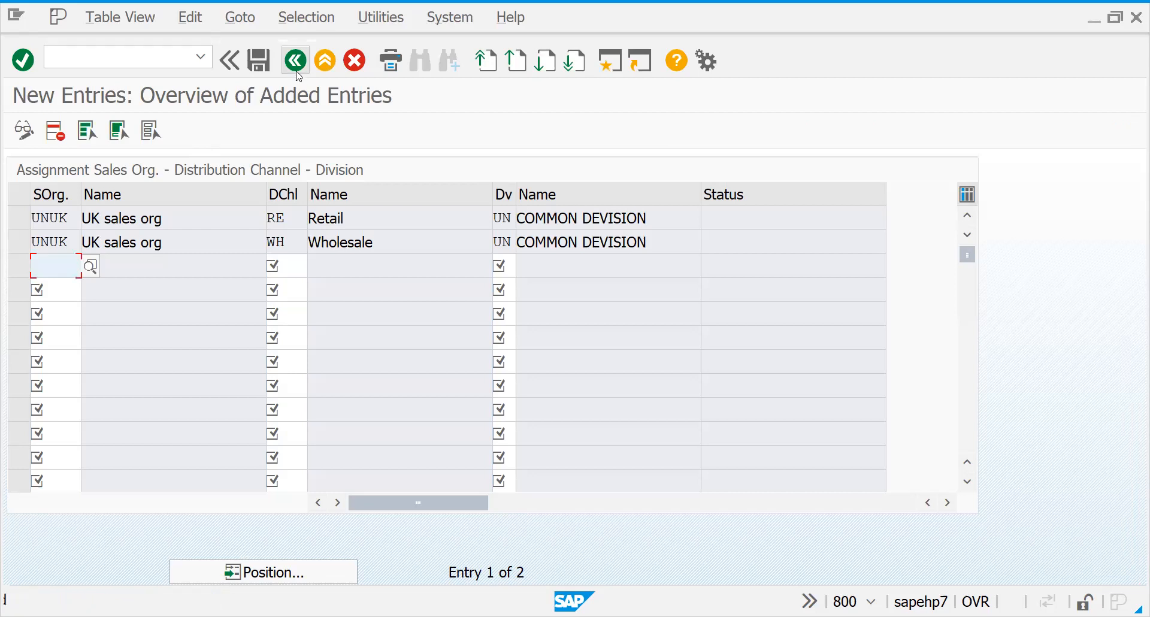
Leave the new entries overview and exit the assignment view for sales organization, distribution channel and division.
left_click(299, 73)
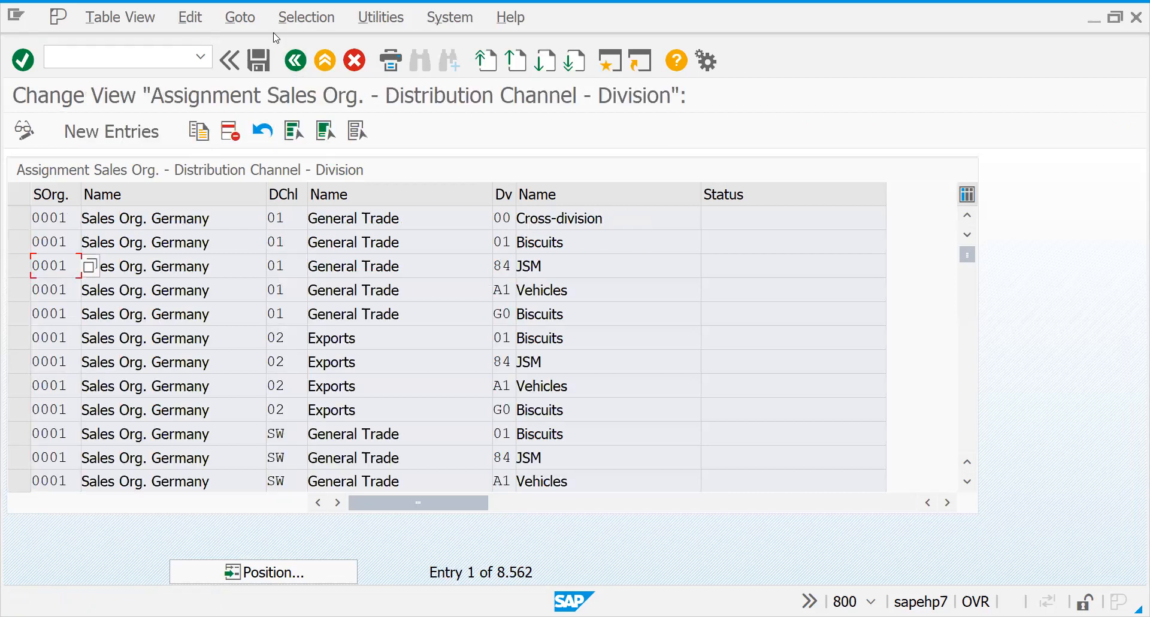
left_click(300, 72)
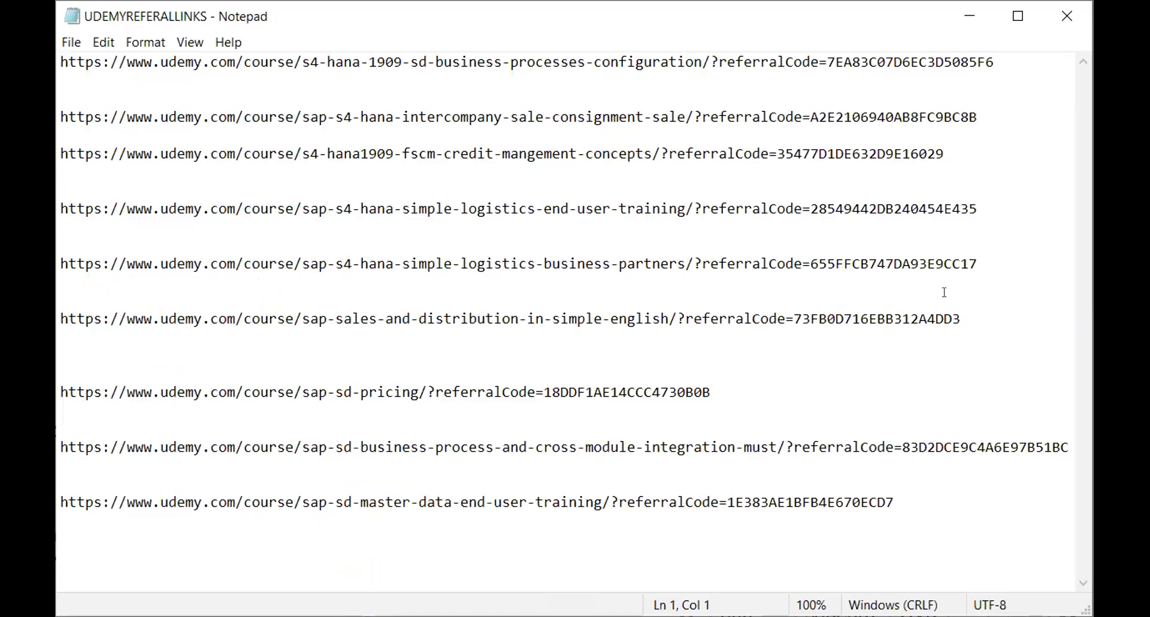
Switch to the UDEMYREFERALLINKS file in Notepad and highlight the SAP SD and S/4 HANA course links to review them.
left_click_drag(962, 319, 62, 298)
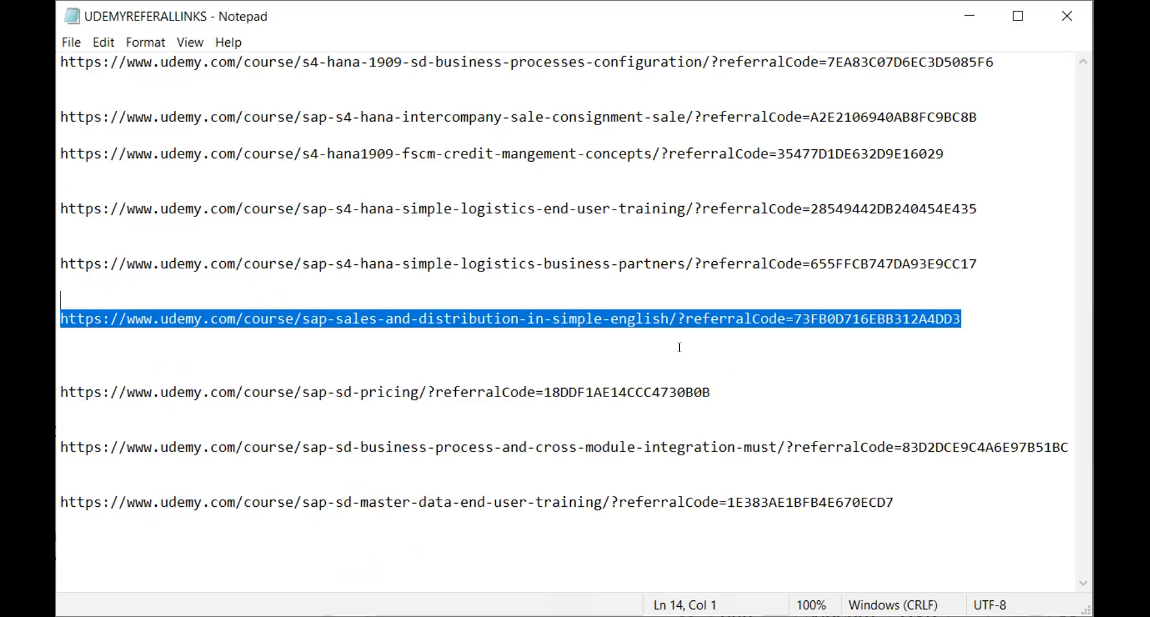
left_click_drag(725, 392, 66, 393)
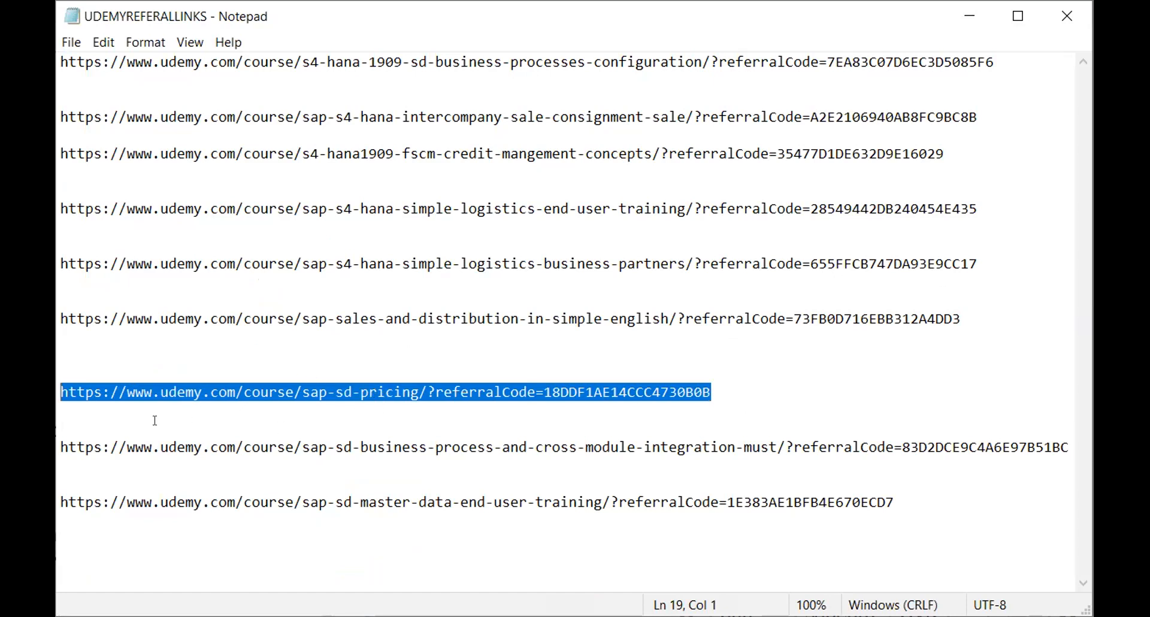
left_click_drag(61, 447, 1085, 461)
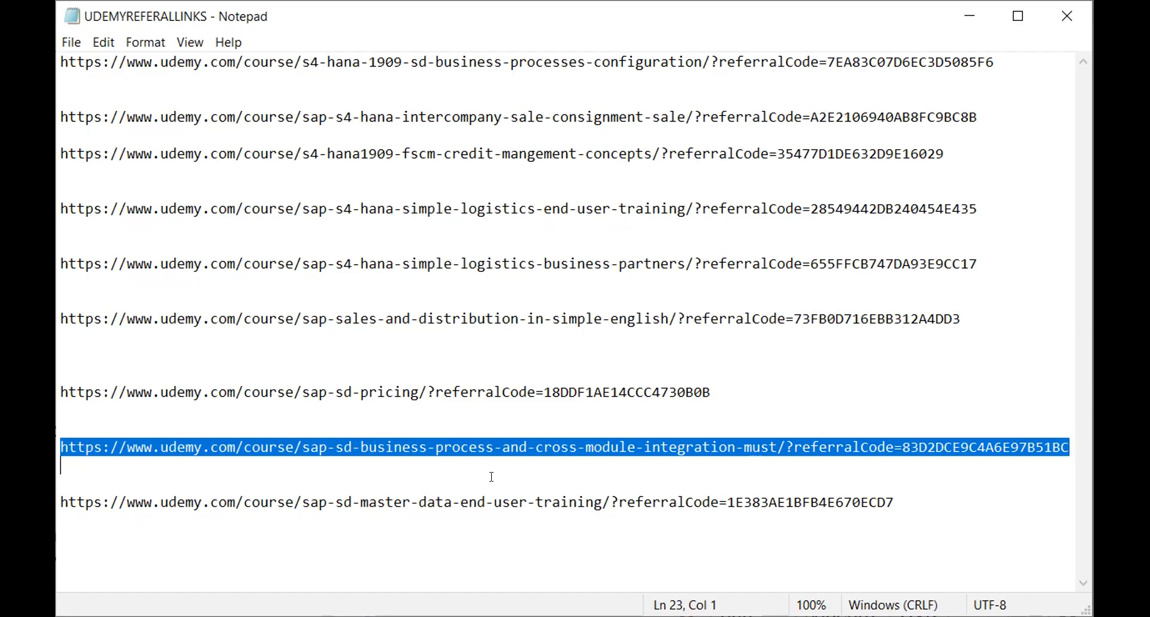
left_click_drag(62, 318, 1027, 448)
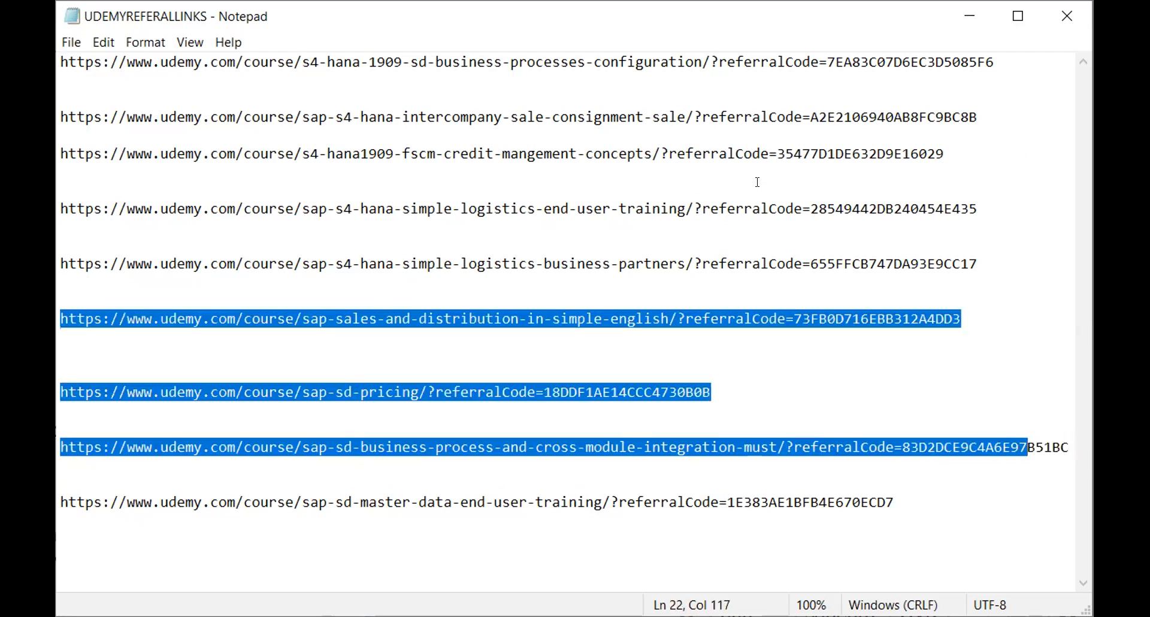
left_click_drag(981, 250, 239, 282)
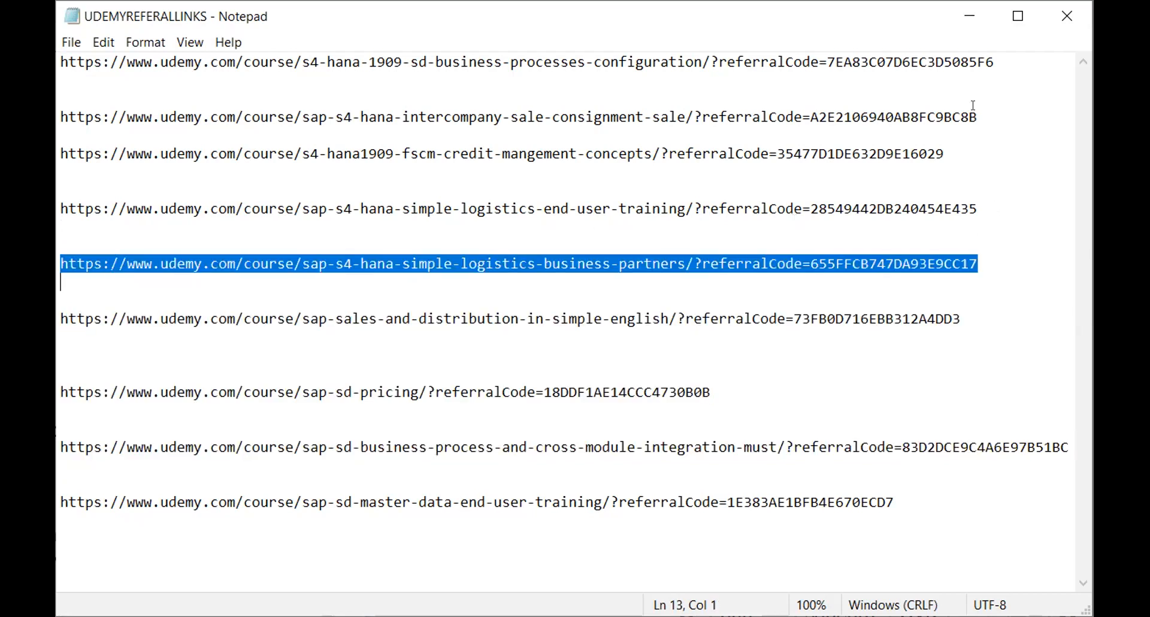
left_click_drag(279, 137, 1025, 156)
left_click_drag(994, 115, 60, 99)
left_click_drag(1025, 75, 60, 62)
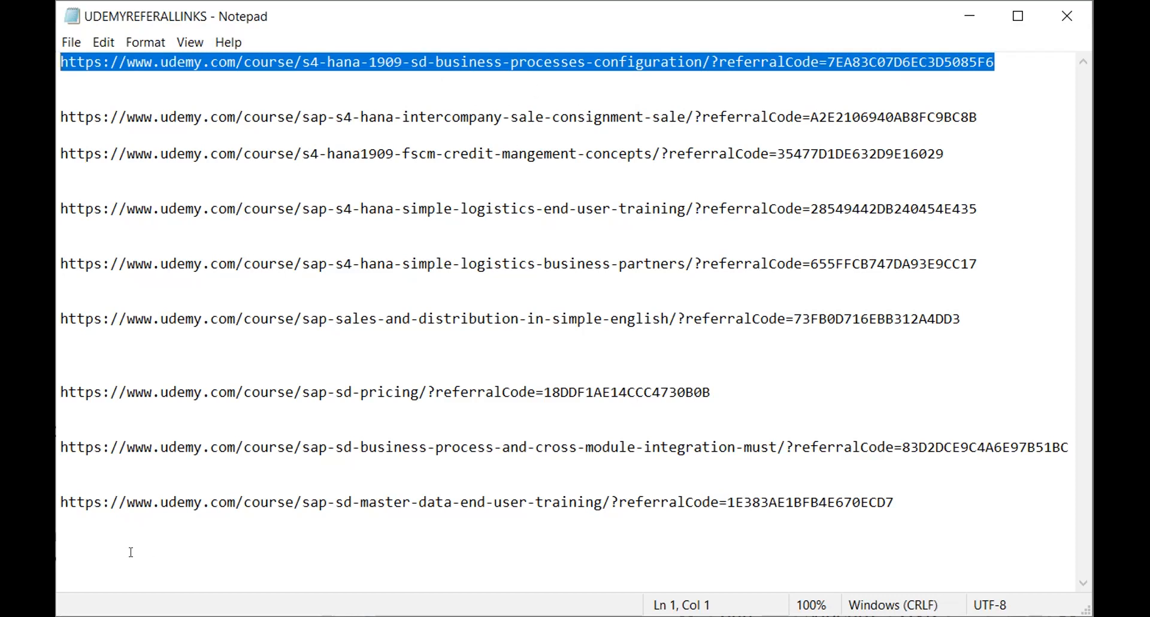
Add the instructor's user name two lines below the sap-sd-master-data-end-user-training link and select it.
left_click(133, 502)
left_click(895, 502)
key("Return")
key("Return")
type("jagdeesh279")
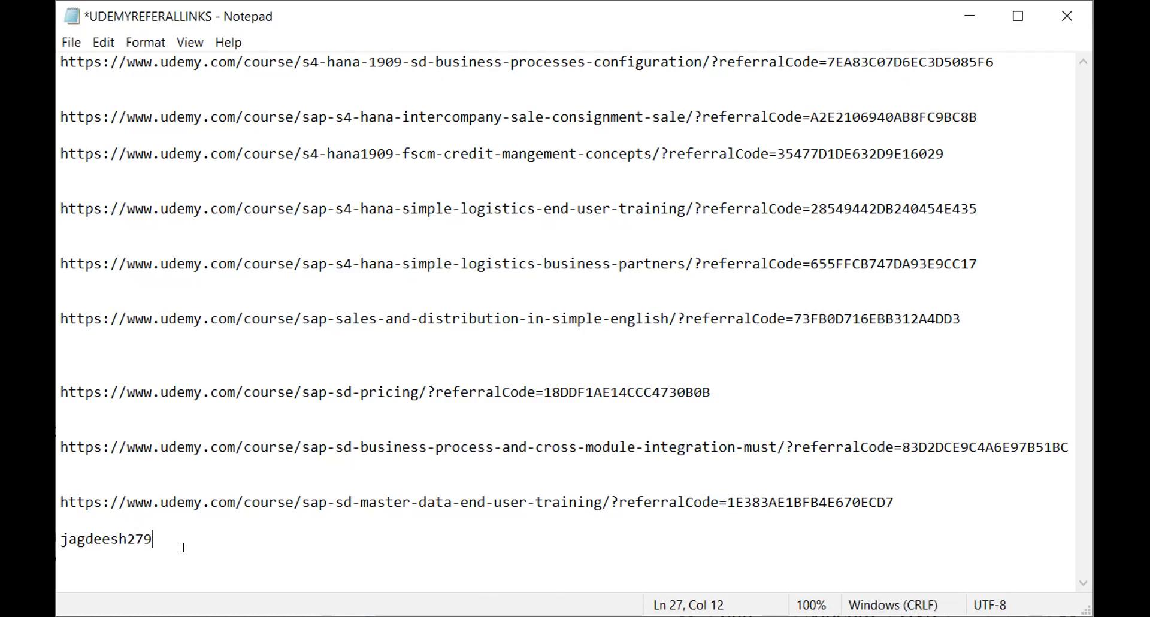
key("shift+Home")
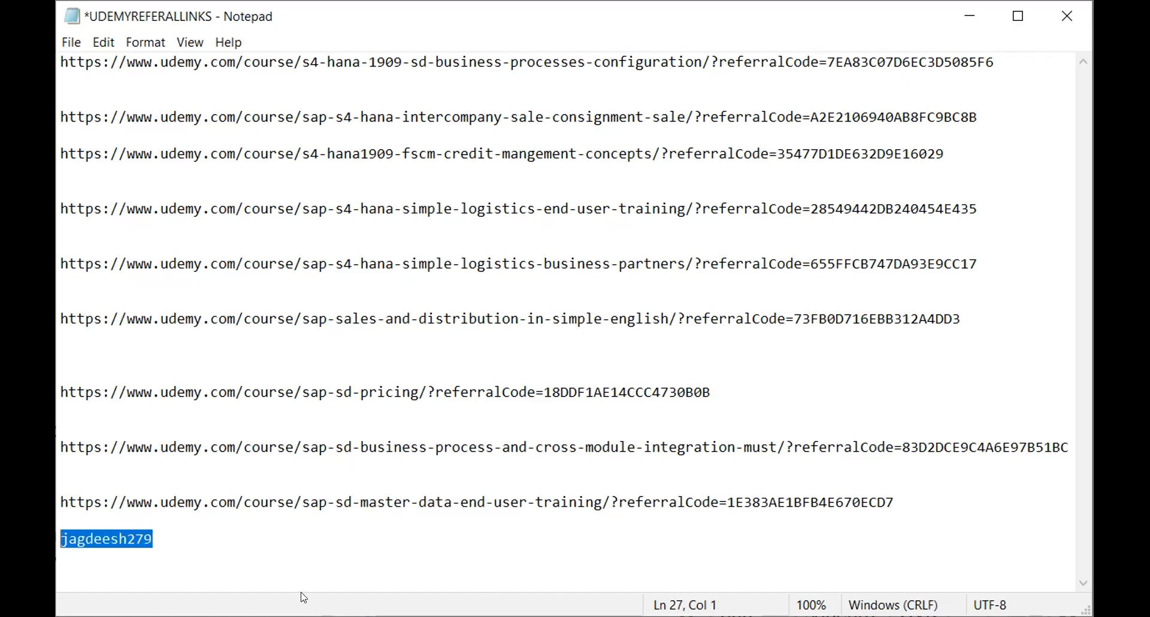